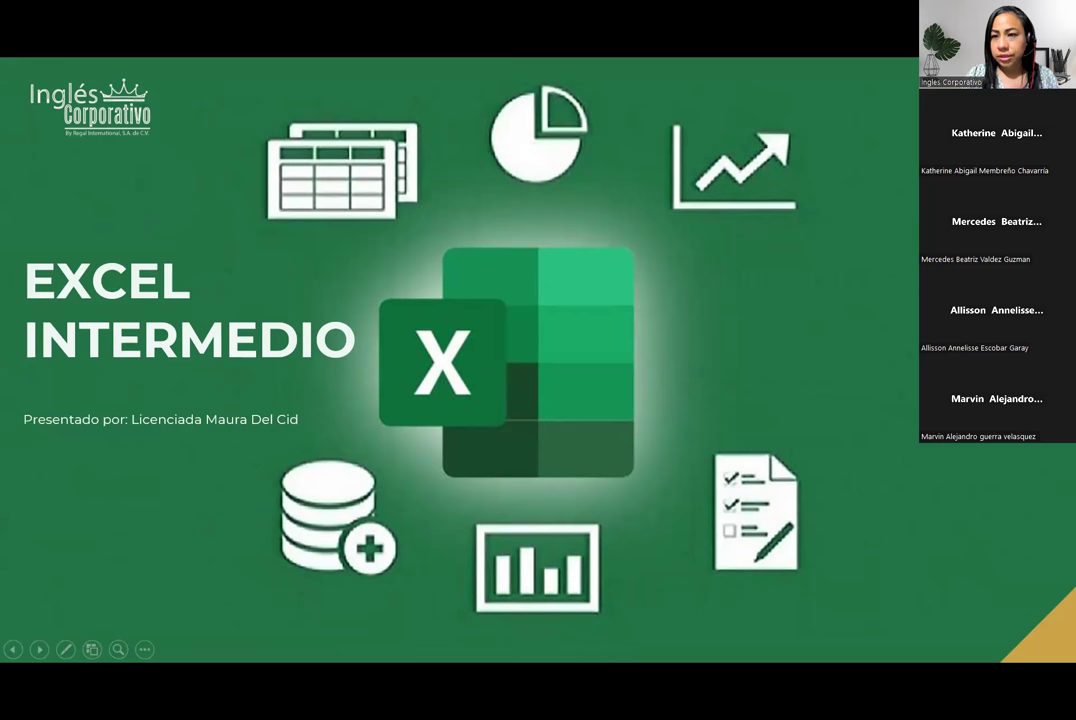
Step: Advance the slide show past the EXCEL INTERMEDIO title to the CONTENIDO slide listing Contar.Si and Sumar.Si
click(937, 130)
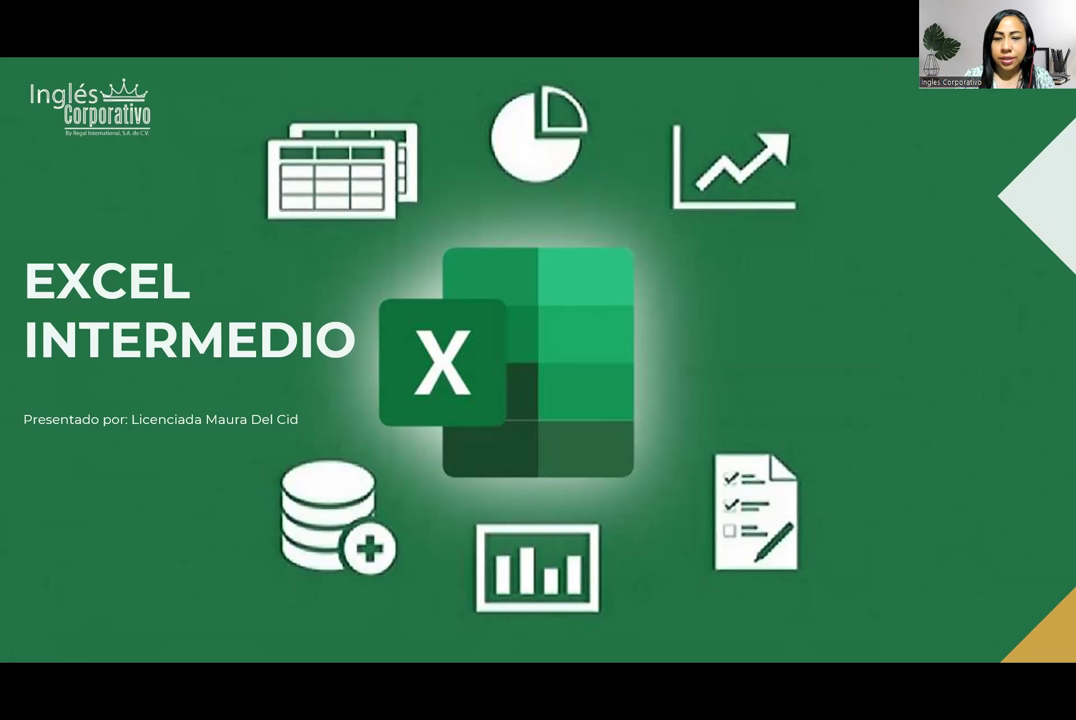
key(Right)
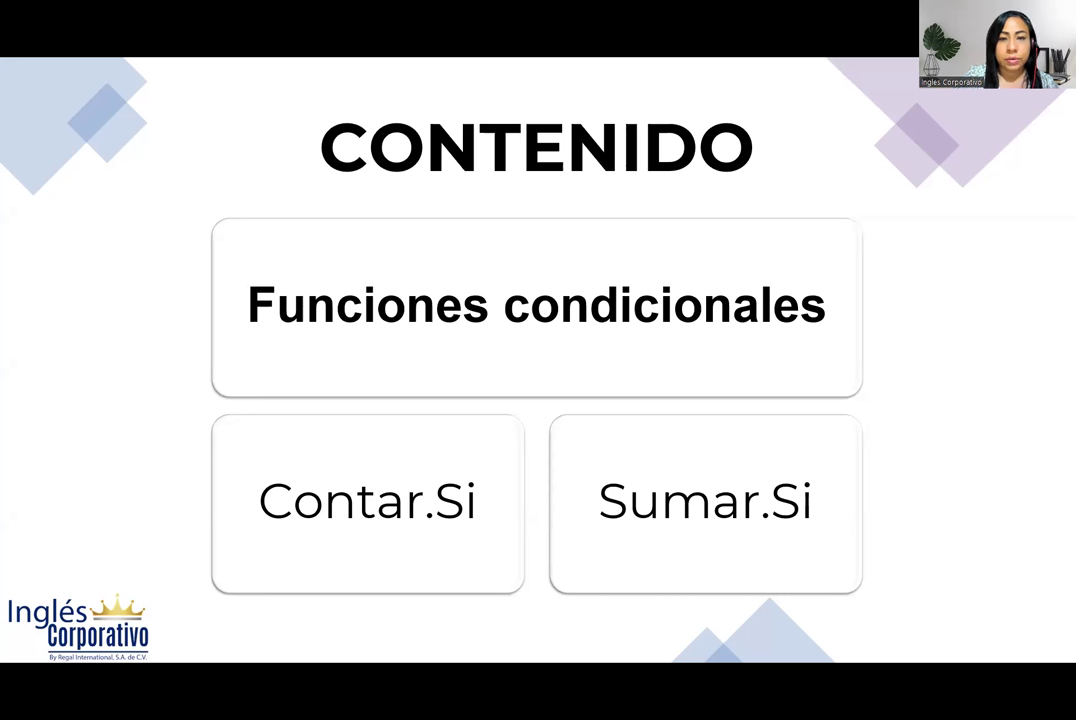
Step: Advance through the OBJETIVO slide to the FUNCIÓN CONDICIONALES slide
key(Right)
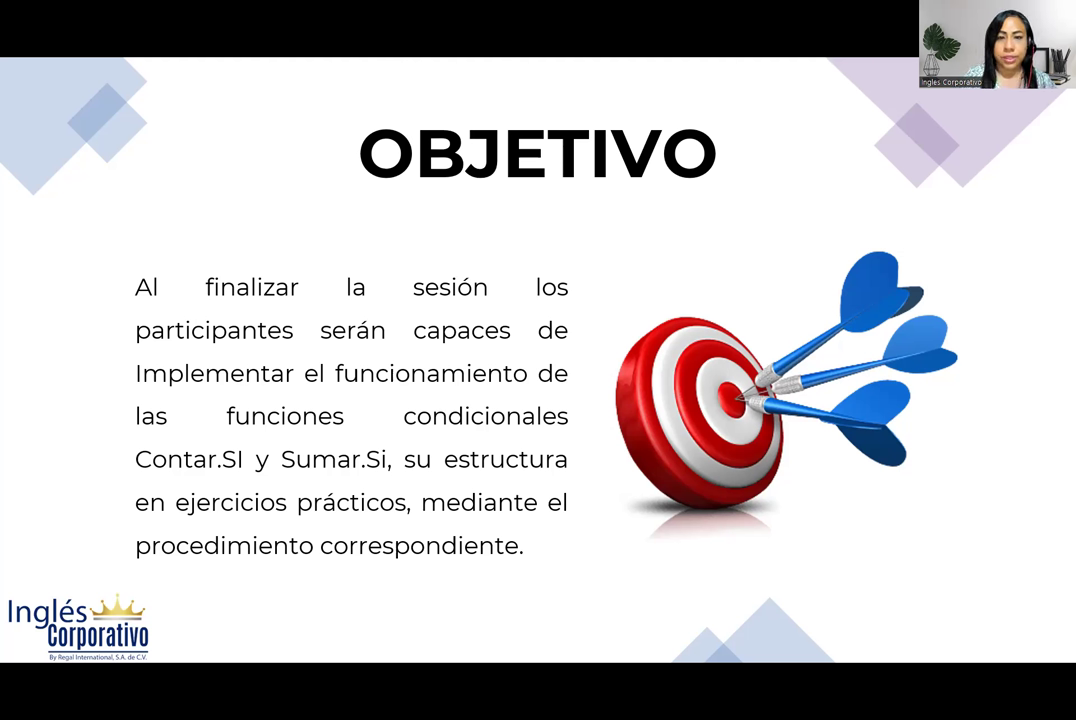
key(Right)
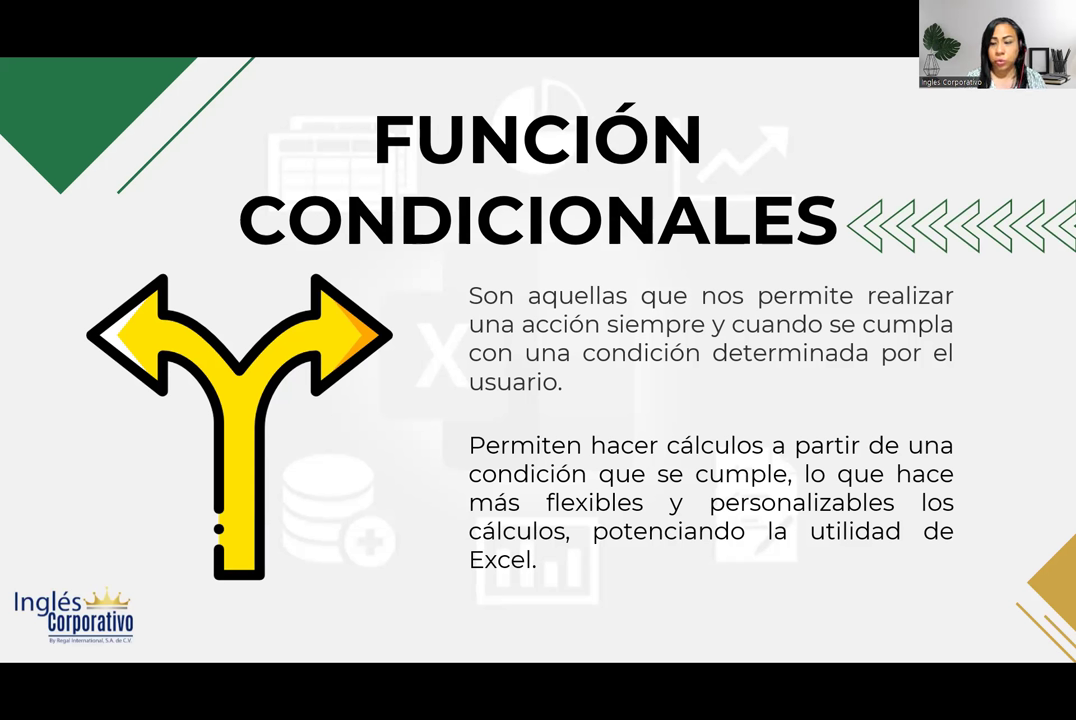
Step: Present the FUNCIÓN CONTAR.SI slide, then switch to the Práctica Sesión 4 workbook in Excel
key(Right)
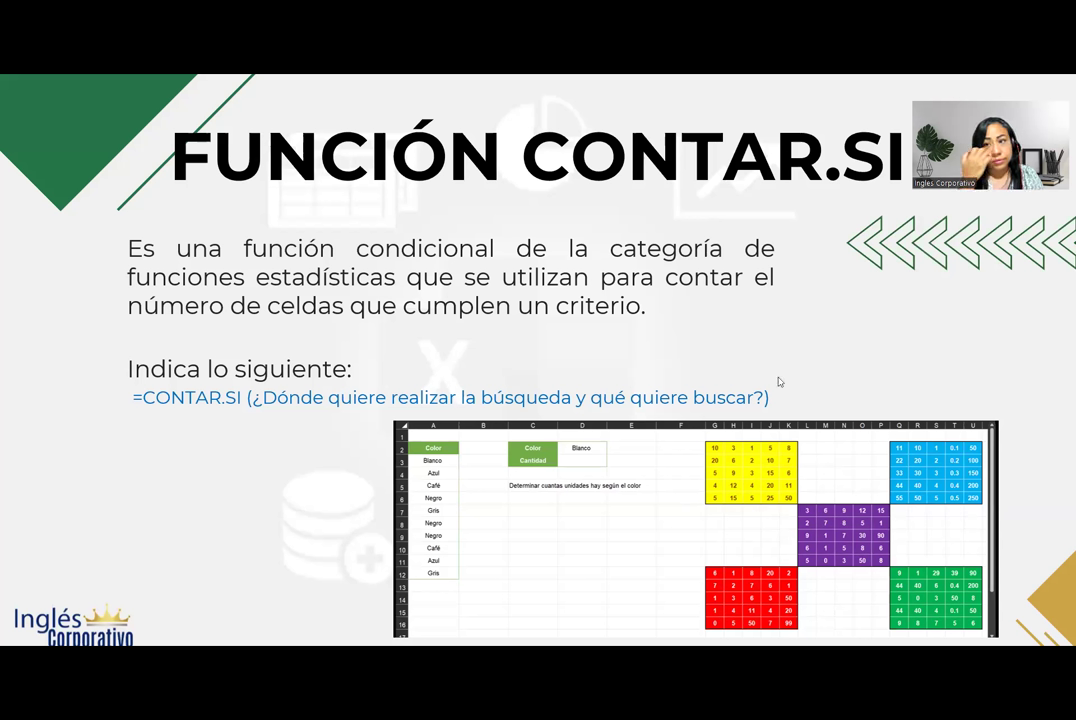
key(alt+Tab)
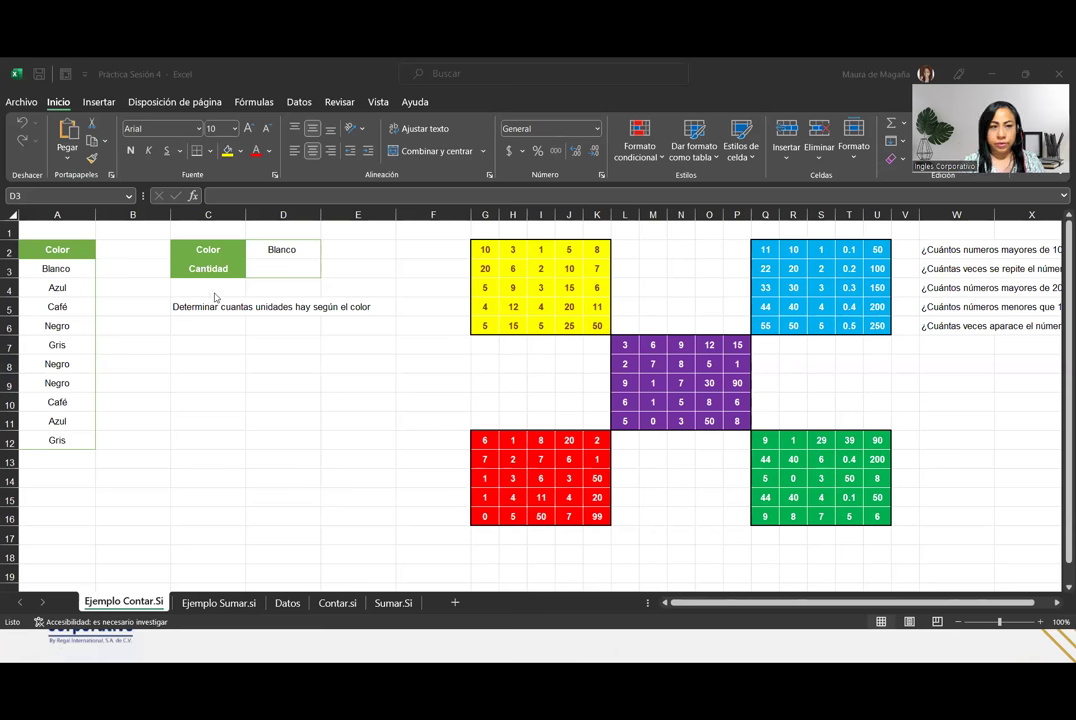
Step: Select cell D3 on Ejemplo Contar.Si and bring up the Fórmulas function library
click(277, 272)
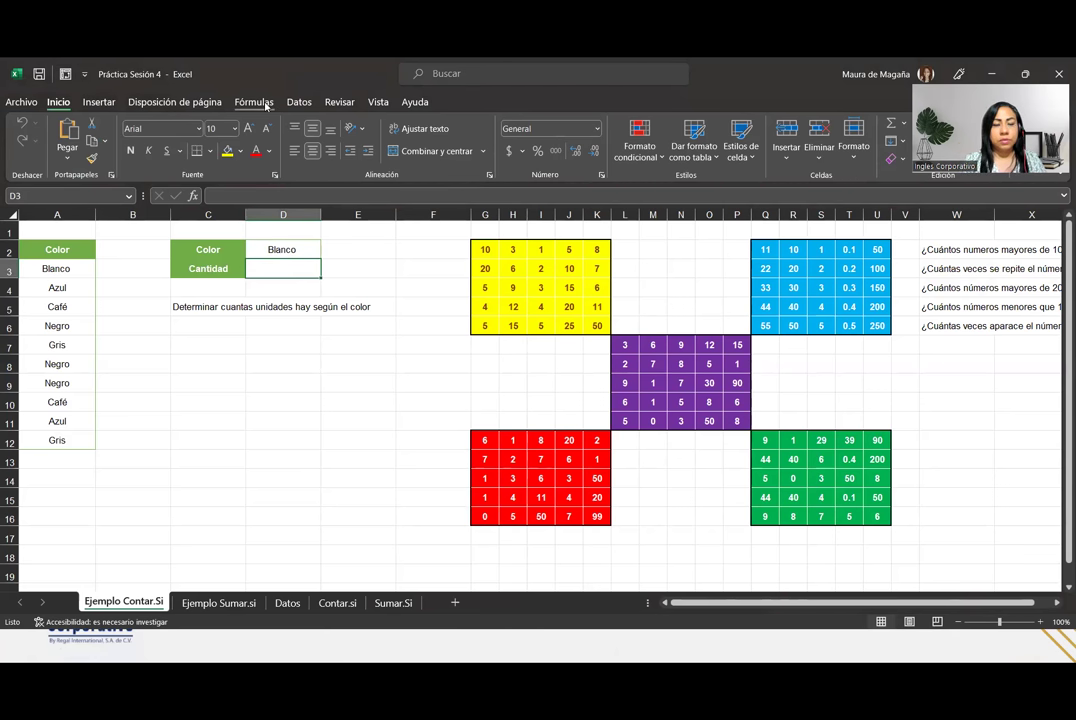
click(265, 104)
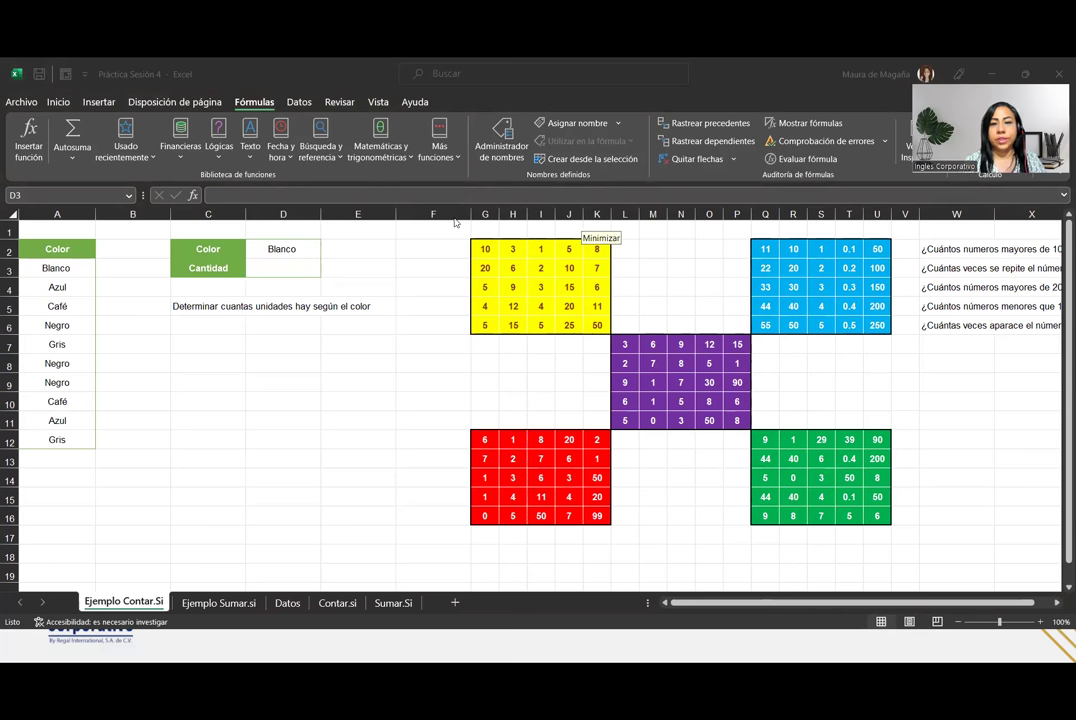
click(305, 272)
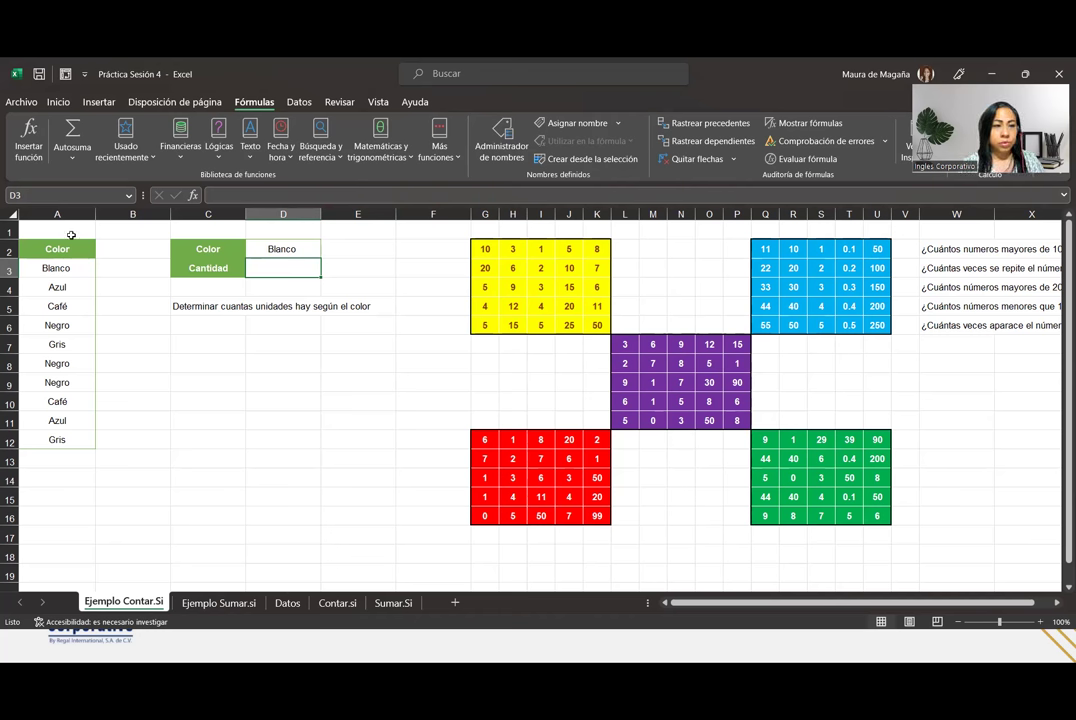
Step: Zoom the sheet to 136% so range A1:E14 fits the window
drag(71, 235, 380, 483)
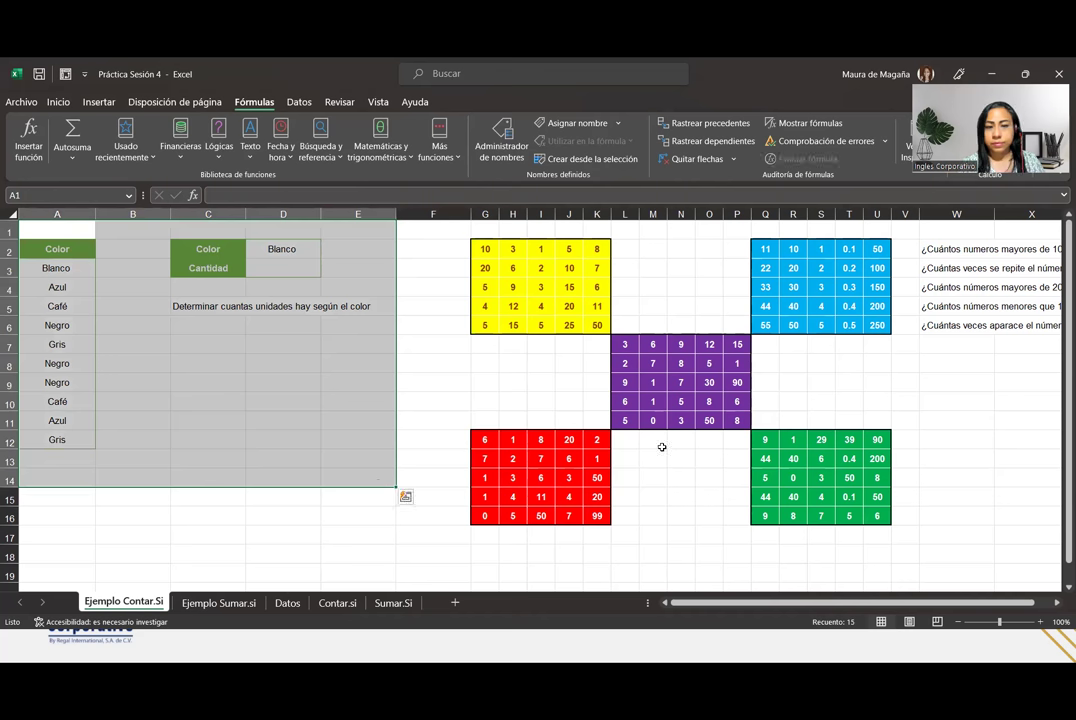
click(1061, 622)
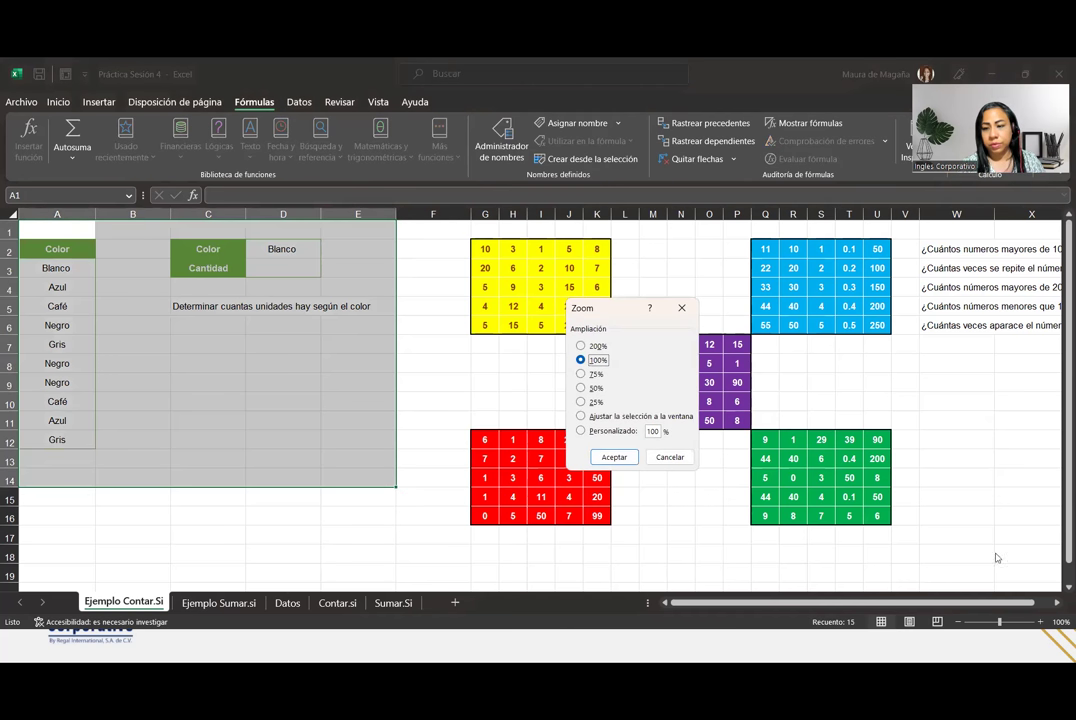
click(582, 415)
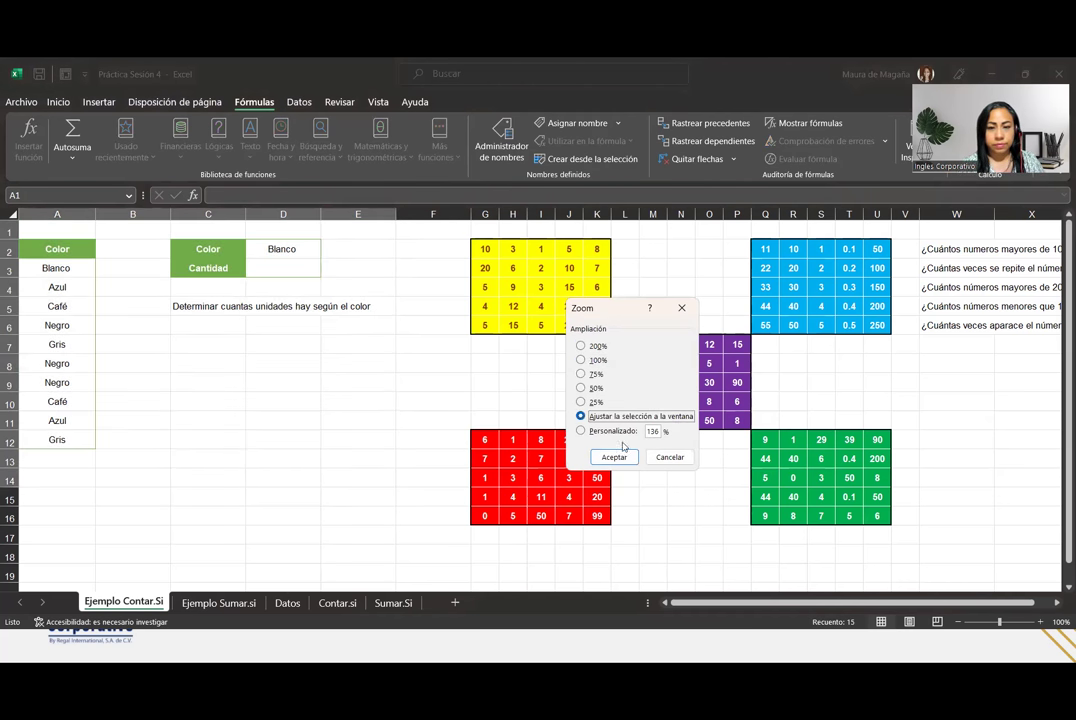
click(612, 456)
Step: Review the color list A2:A12 and the Blanco entry, ending with D3 selected
click(300, 308)
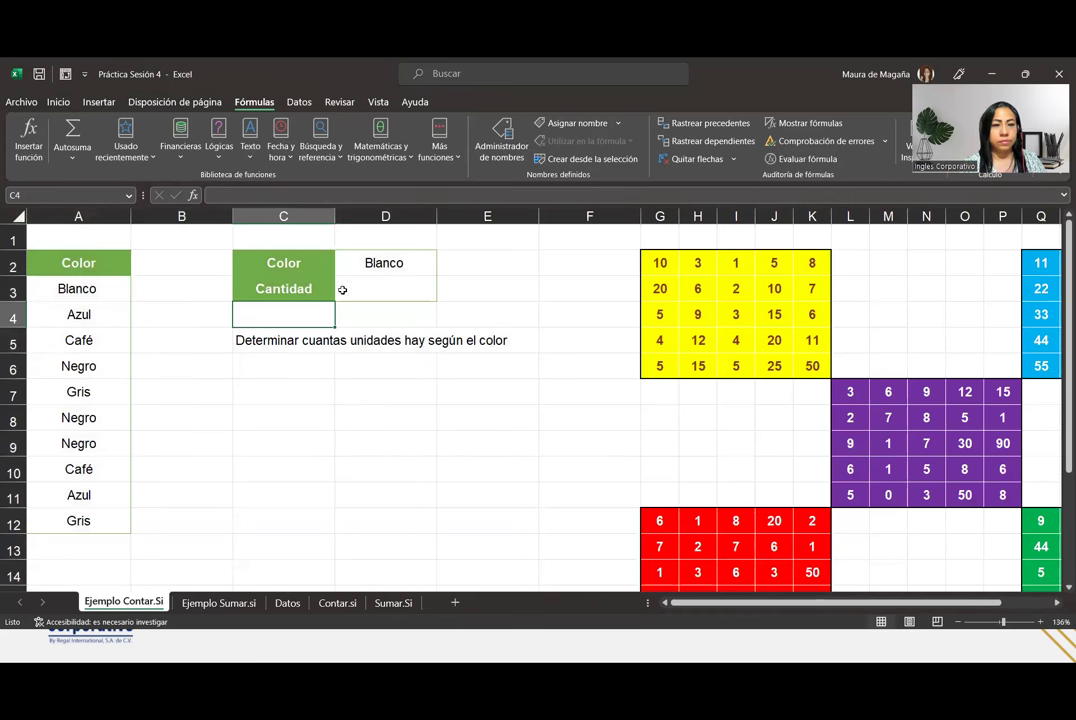
click(342, 289)
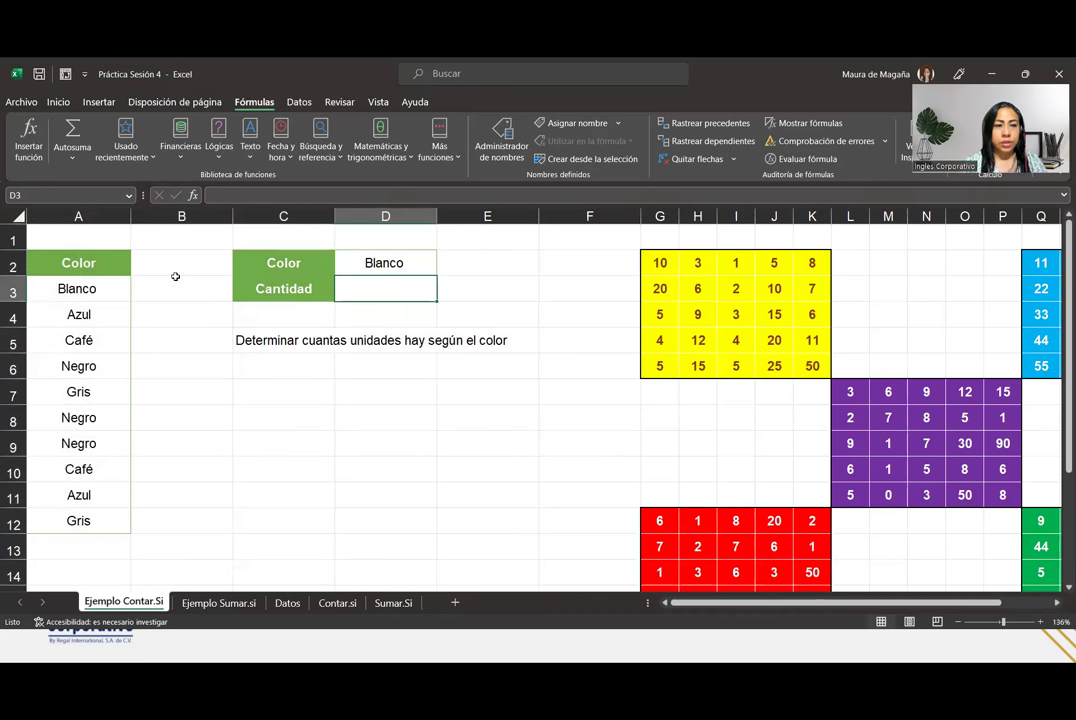
drag(78, 262, 95, 521)
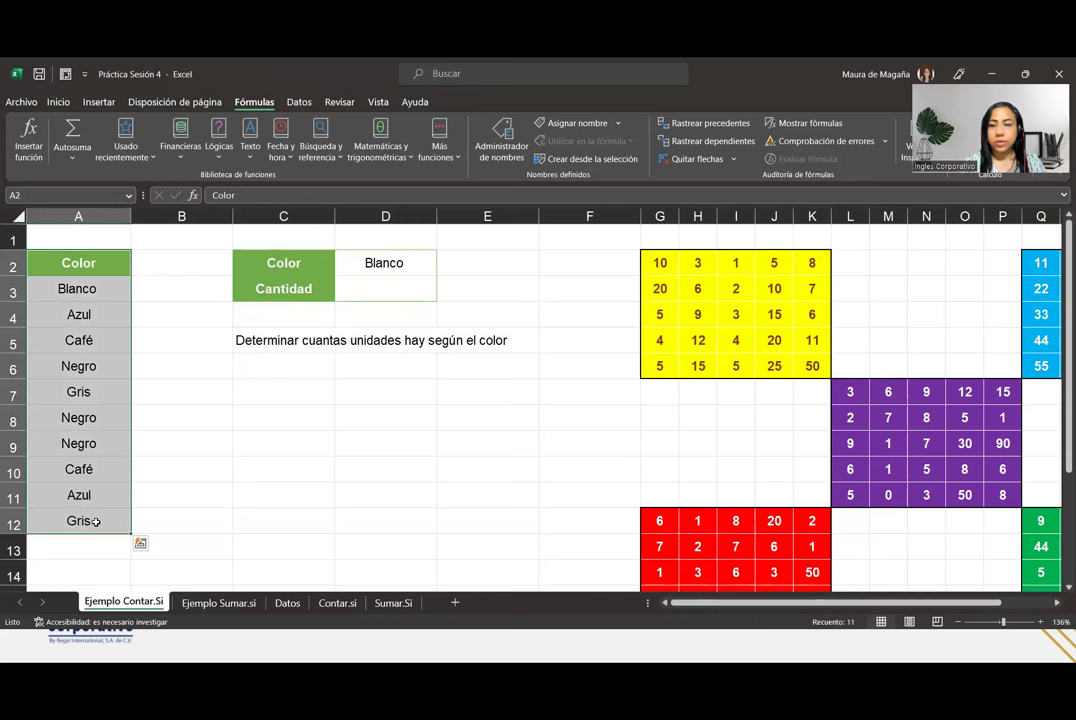
click(102, 286)
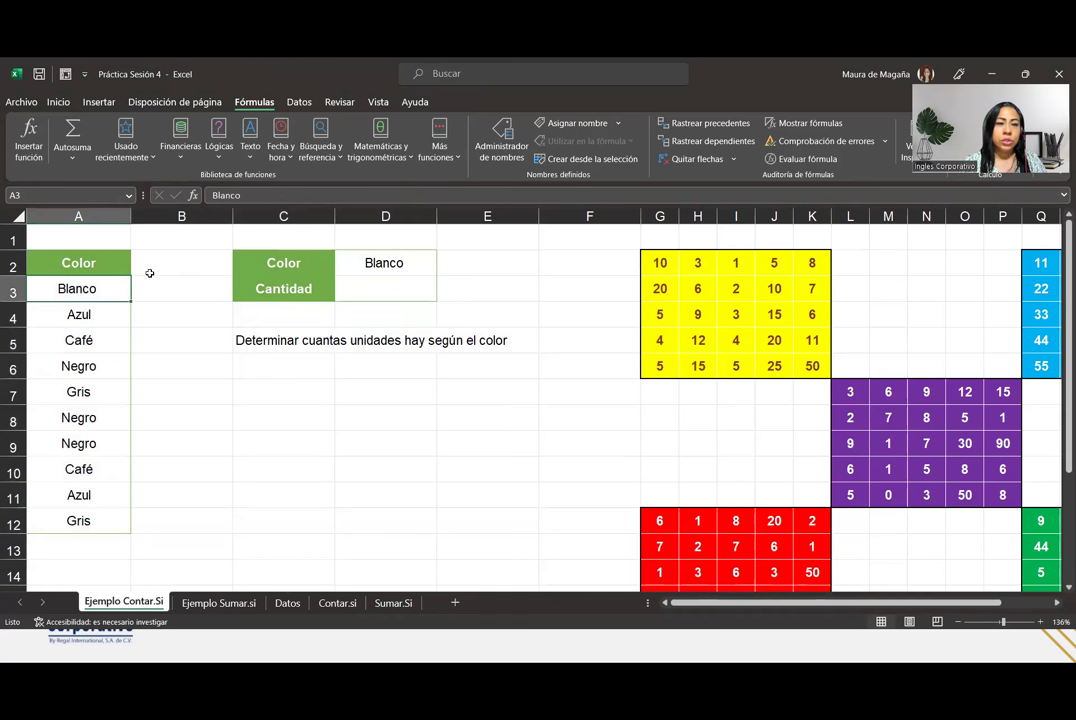
click(407, 282)
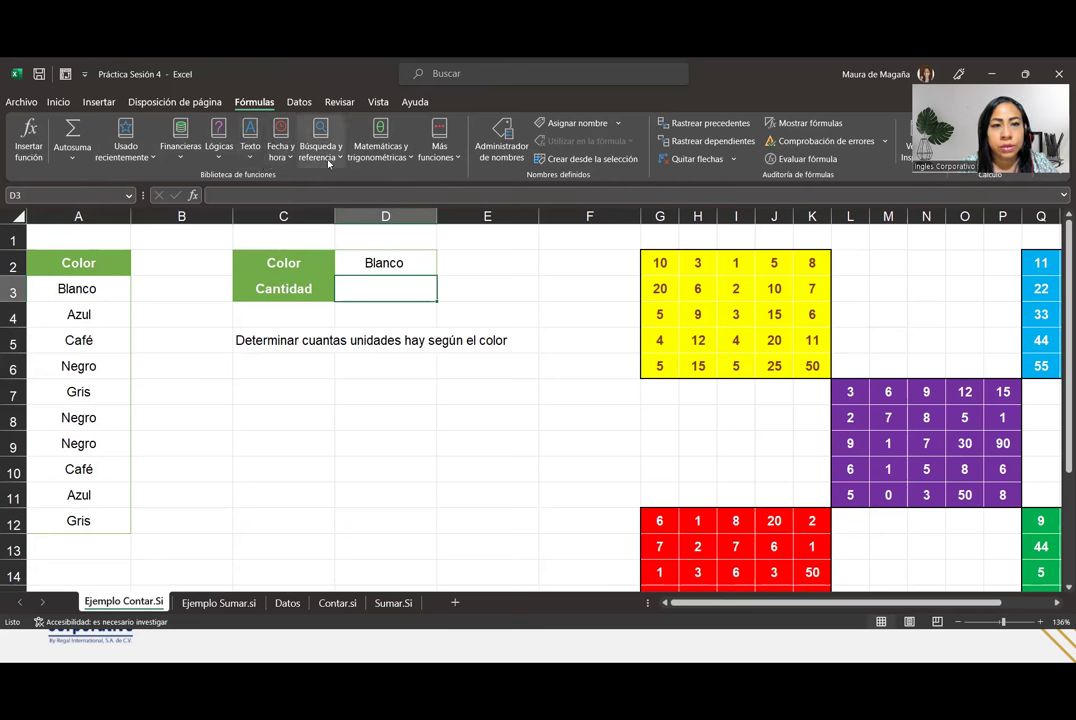
Step: Browse the function libraries and open Más funciones > Estadísticas to locate CONTAR.SI
click(390, 158)
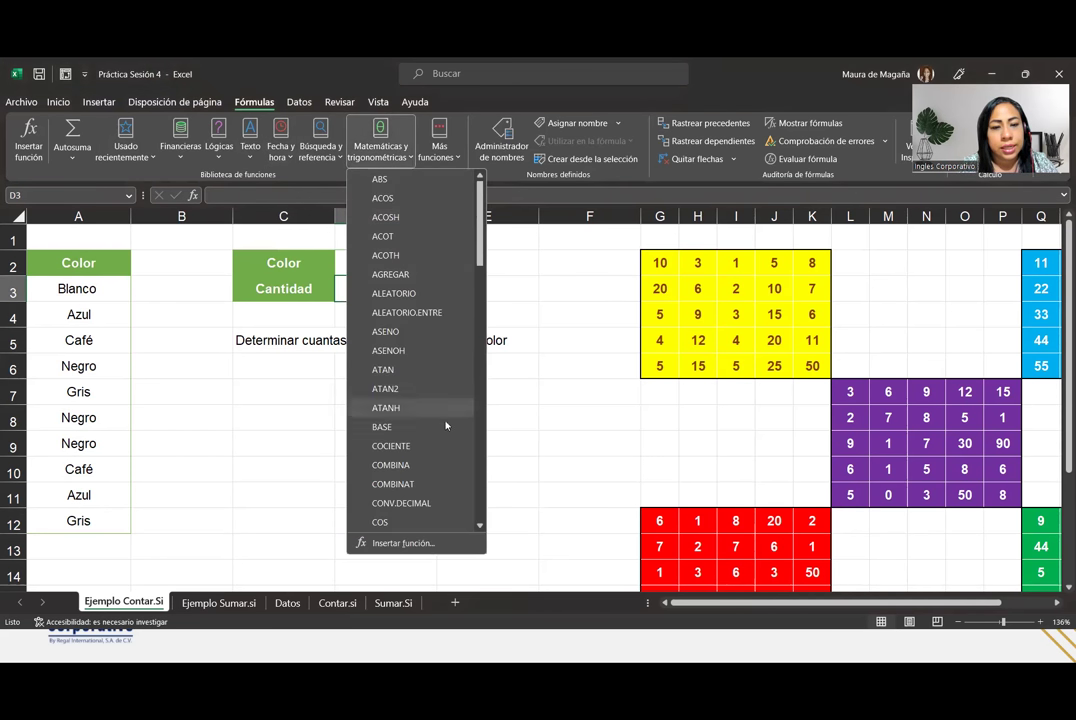
scroll(483, 184, down, 3)
scroll(483, 184, up, 3)
click(443, 157)
click(441, 156)
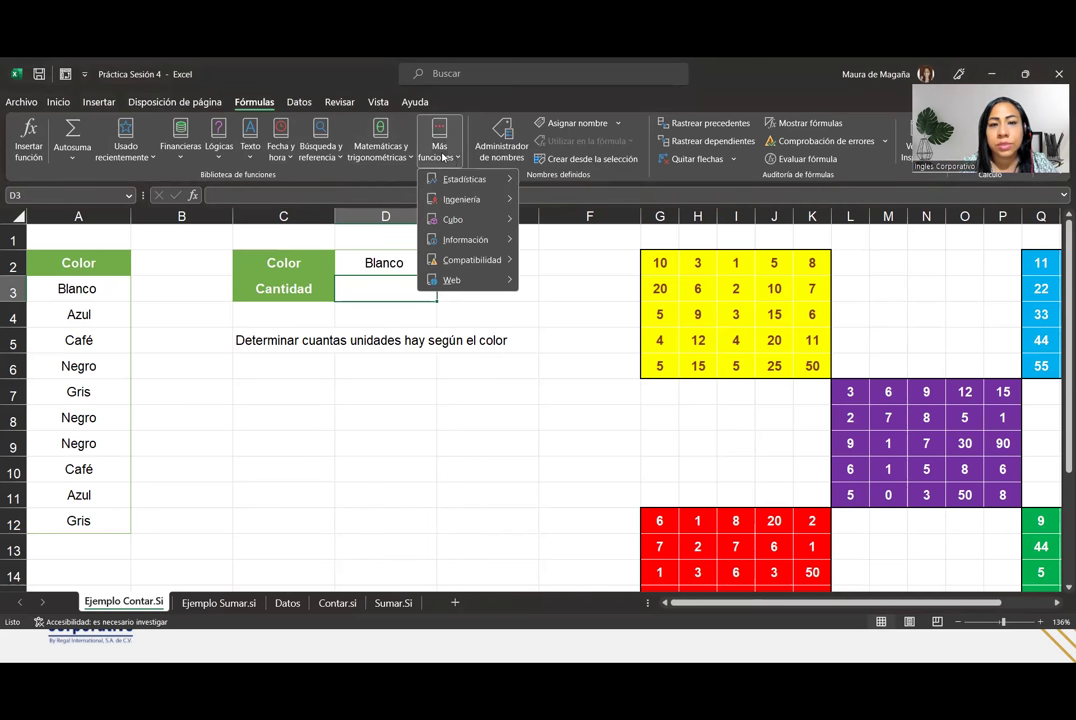
mouse_move(510, 180)
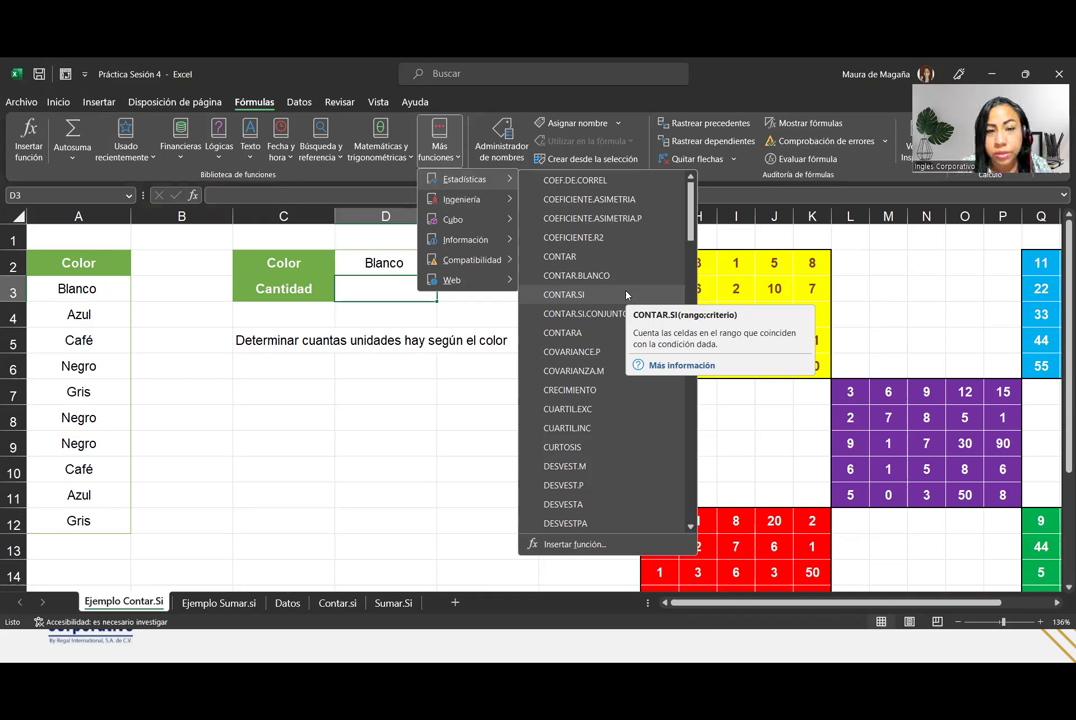
Step: Enter =CONTAR.SI(A3:A12;D2) in D3, which returns 1 for Blanco
click(626, 295)
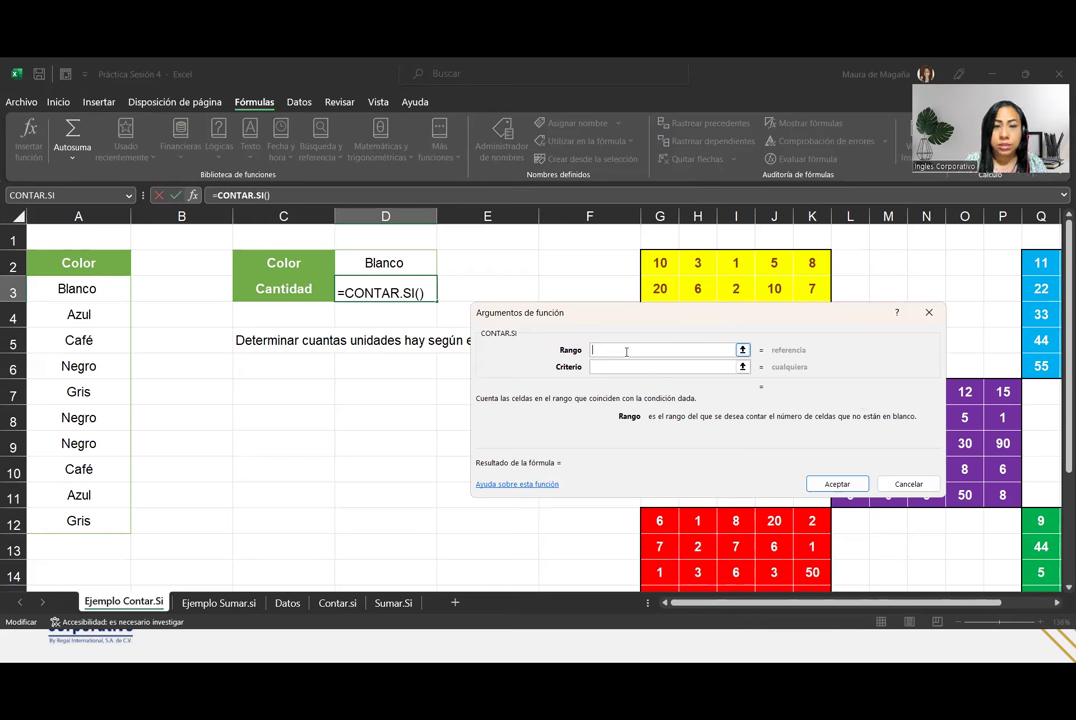
drag(80, 292, 105, 520)
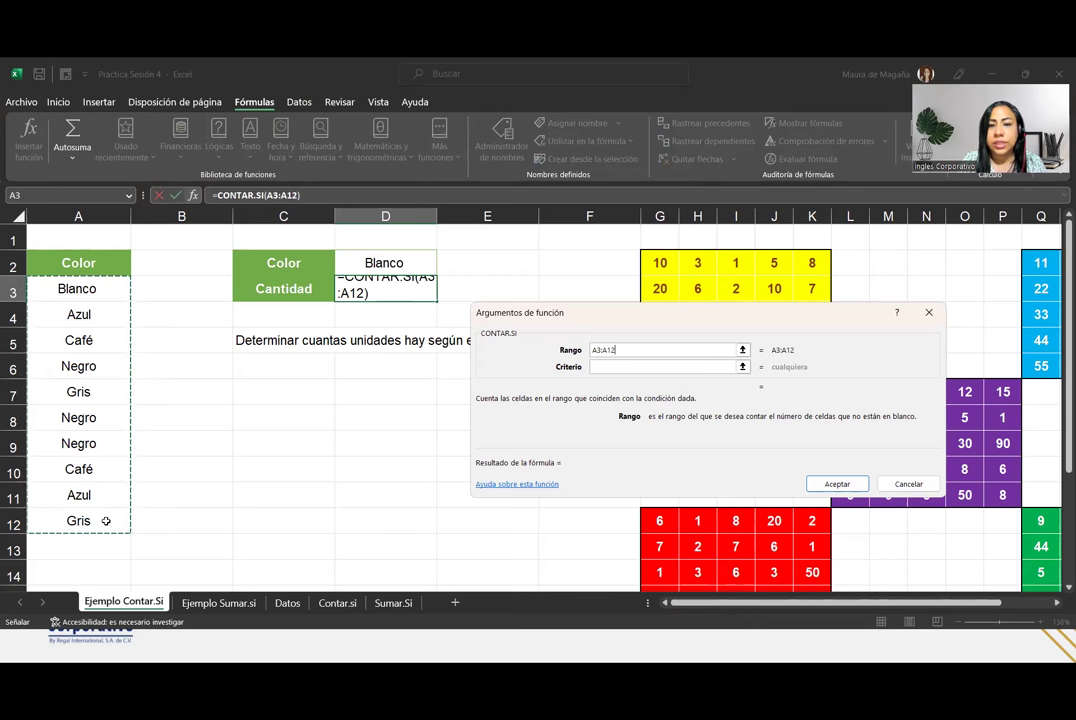
click(611, 367)
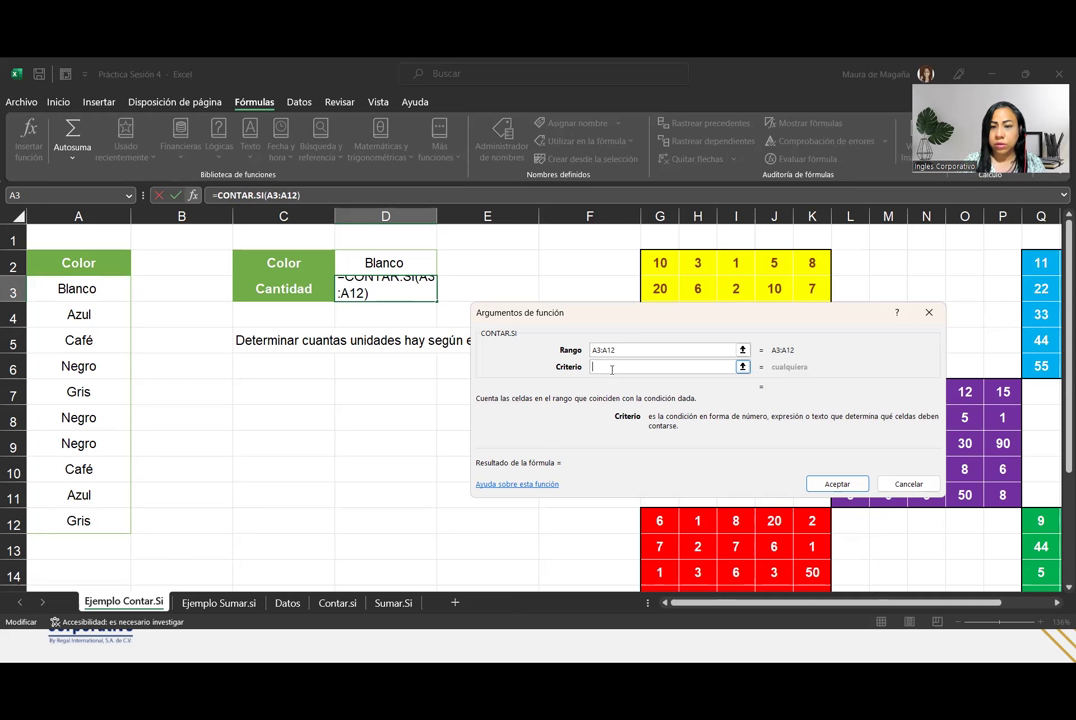
click(421, 257)
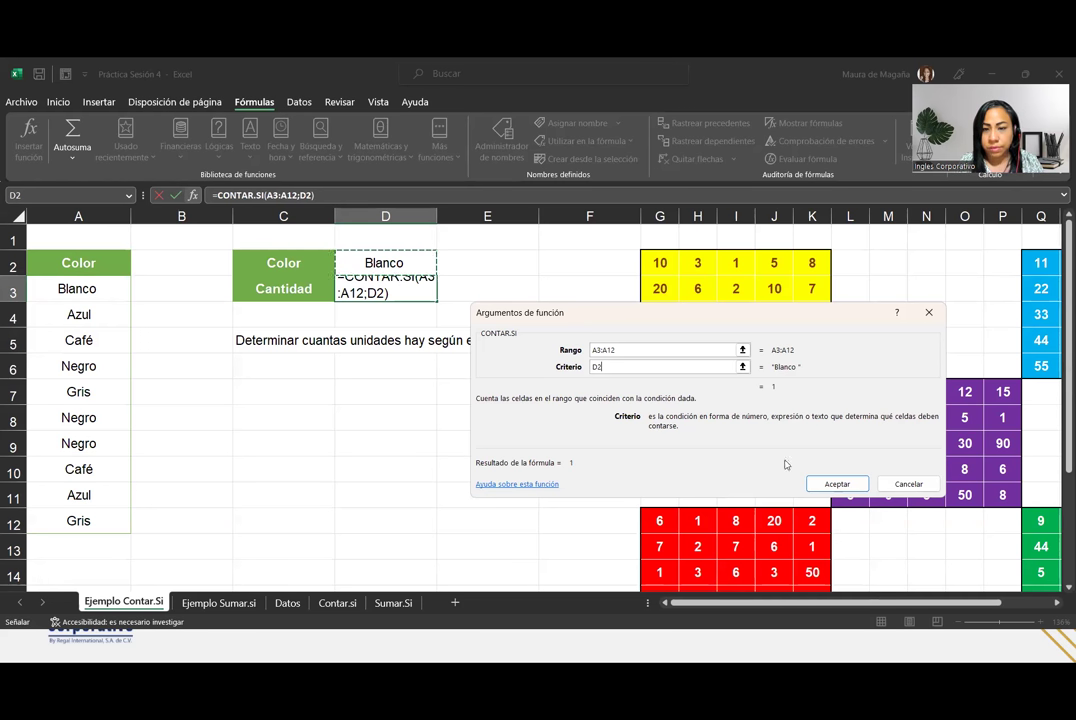
click(836, 484)
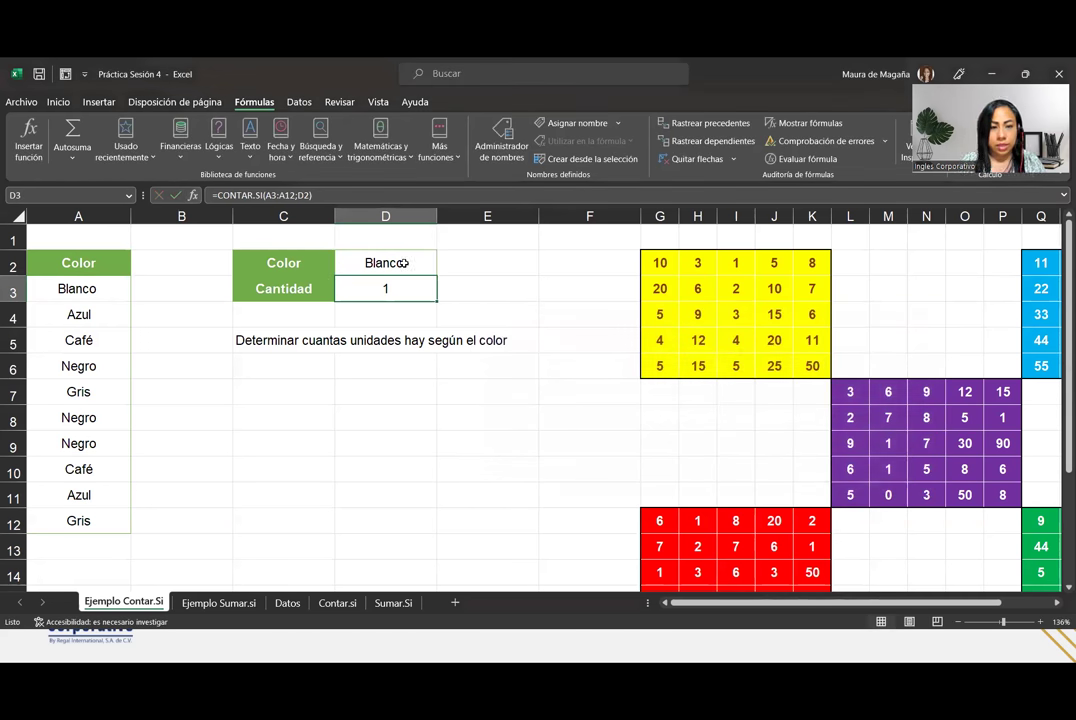
Step: Change the colour in D2 to Negro (count 3), then to Gris (count 2)
click(403, 262)
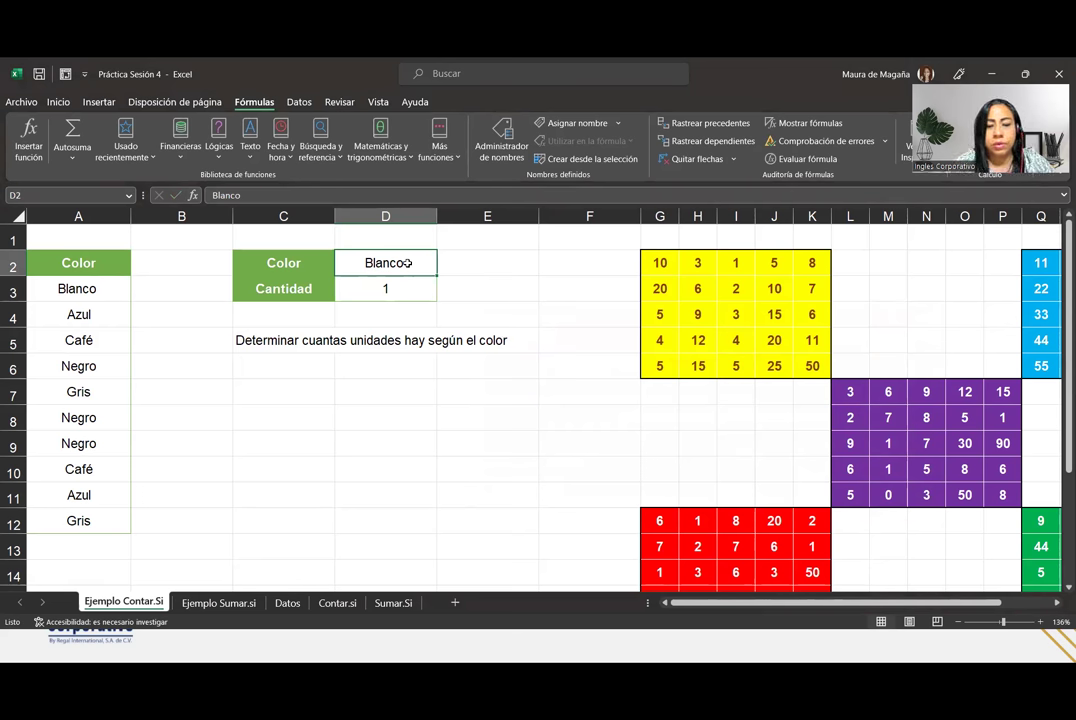
text(Ne)
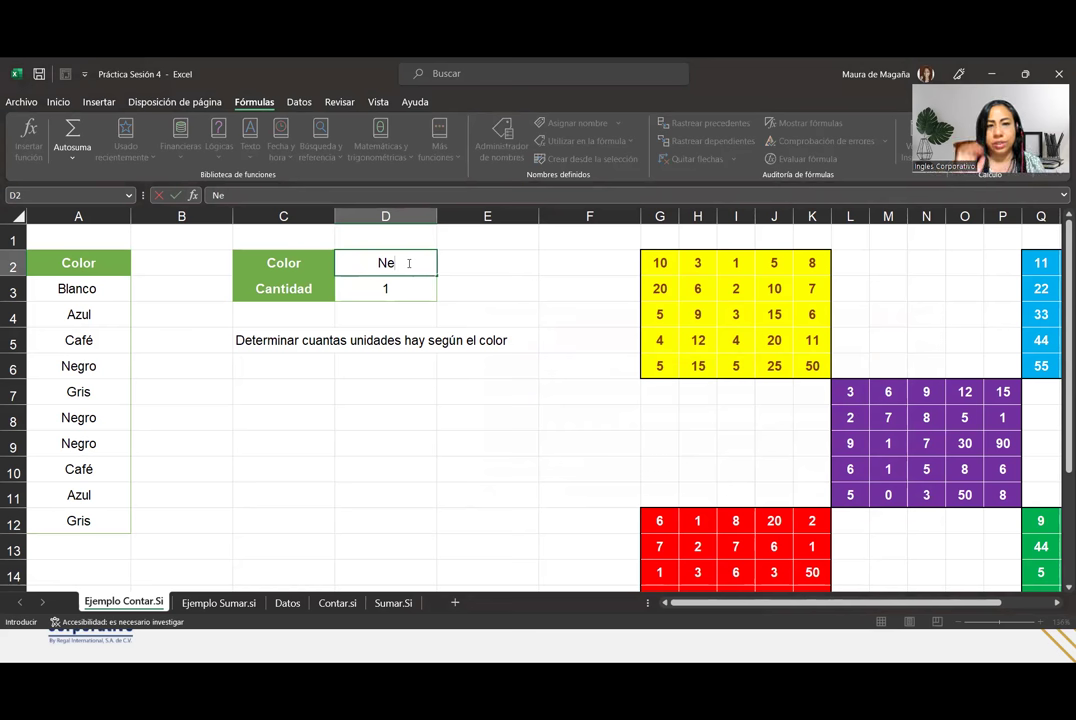
text(gro)
key(Return)
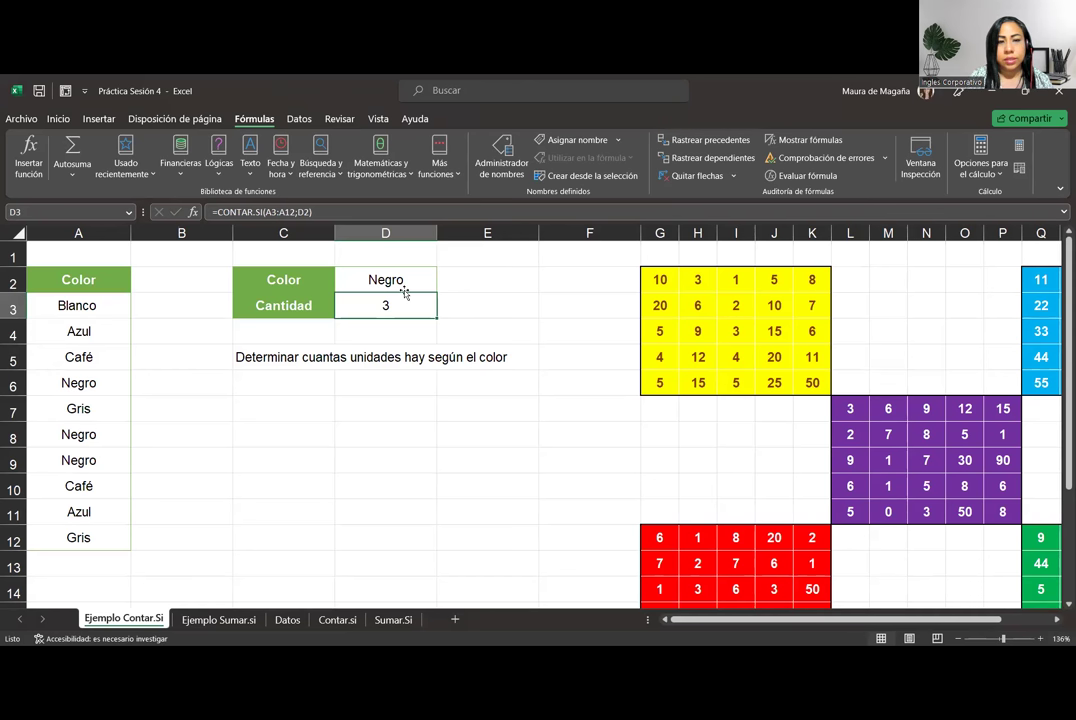
click(405, 285)
text(Gr)
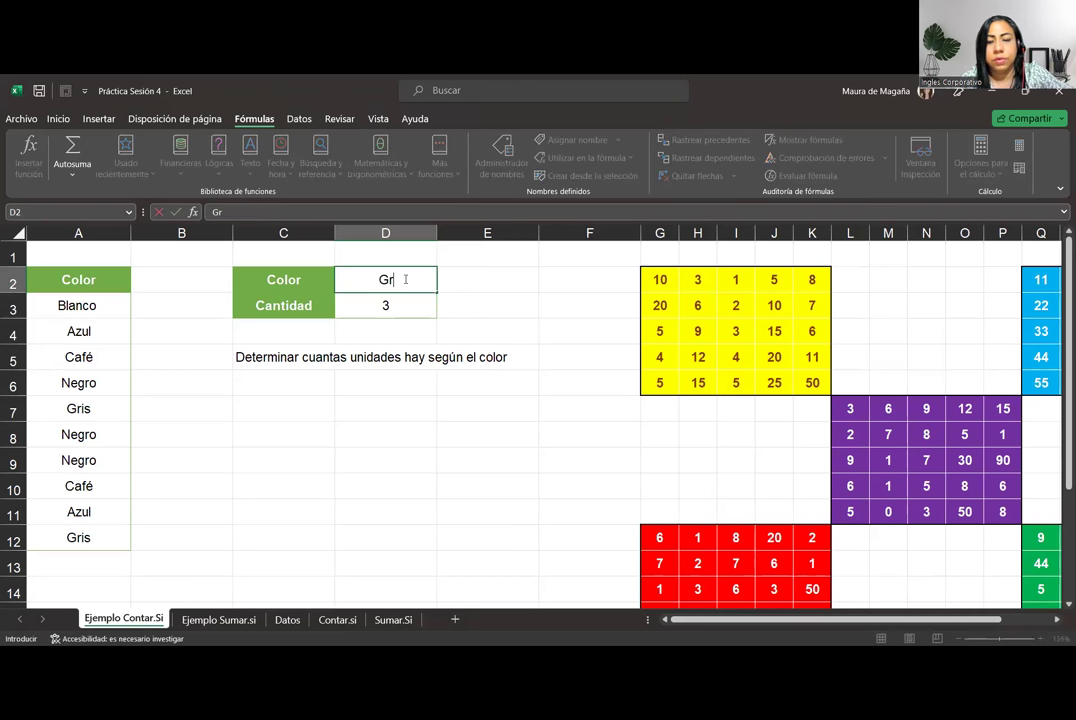
text(is)
key(Return)
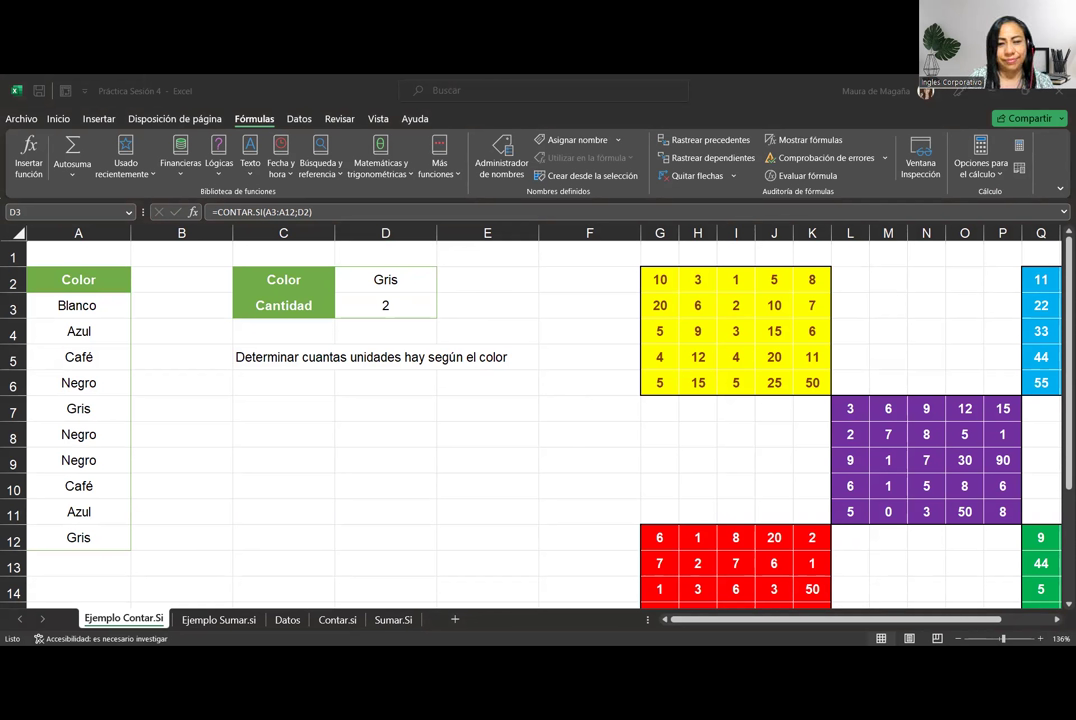
Step: Scroll the sheet right toward the coloured number blocks and counting questions
click(768, 386)
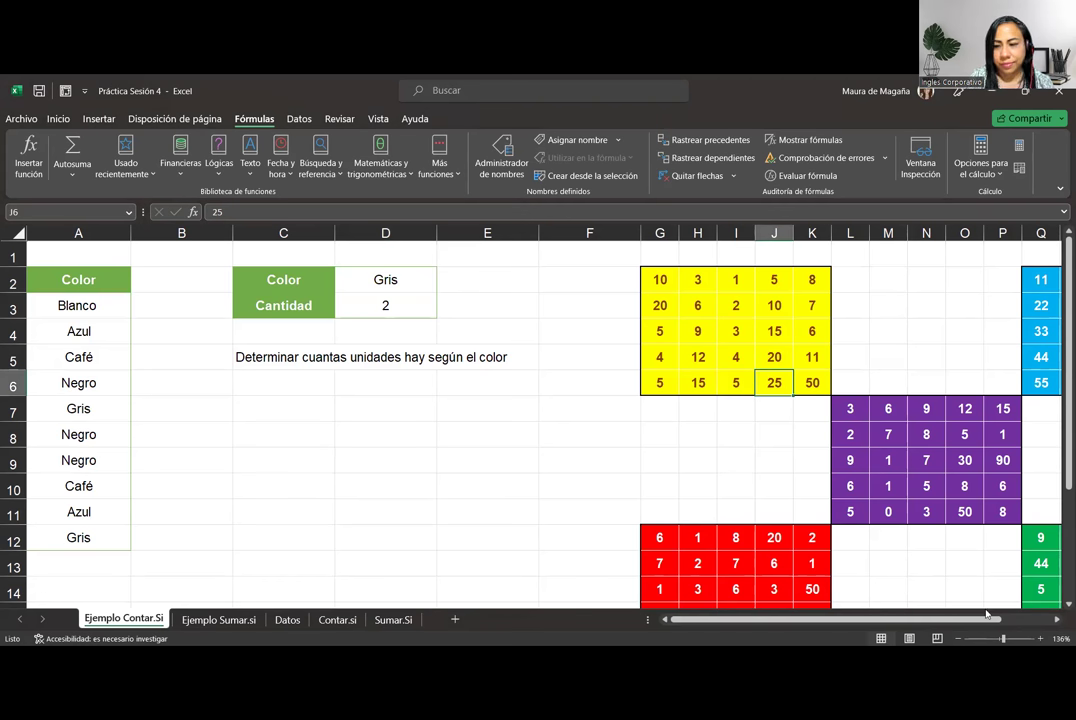
click(1057, 621)
click(1057, 621)
click(1057, 621)
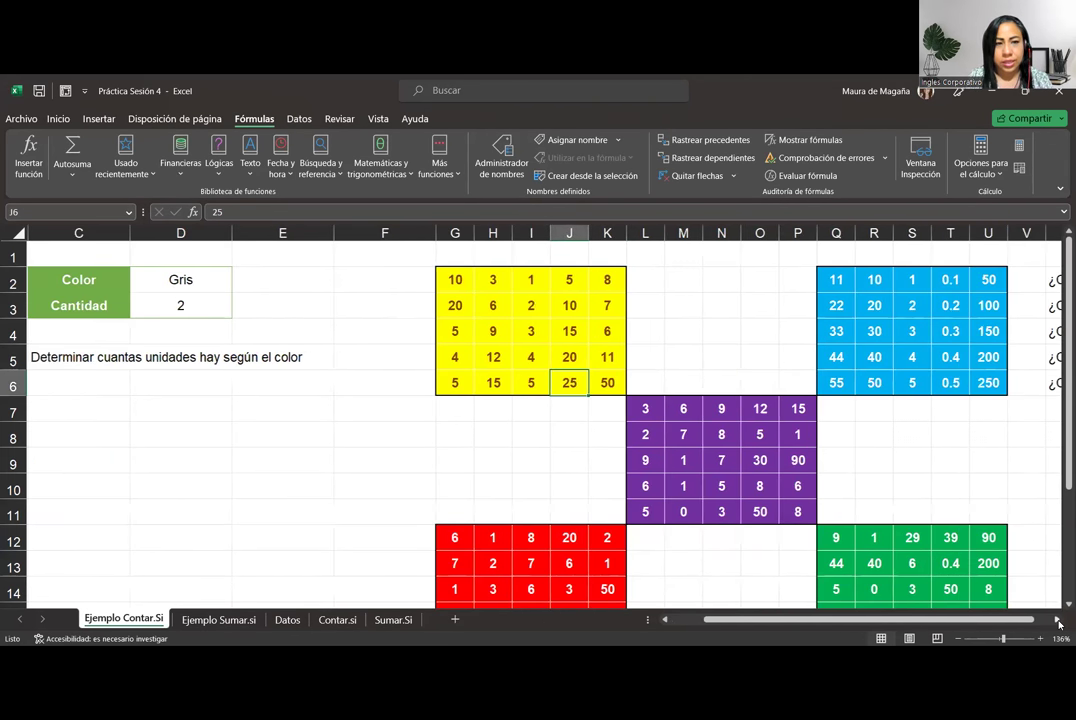
click(1057, 621)
click(1057, 621)
click(1057, 621)
click(1057, 621)
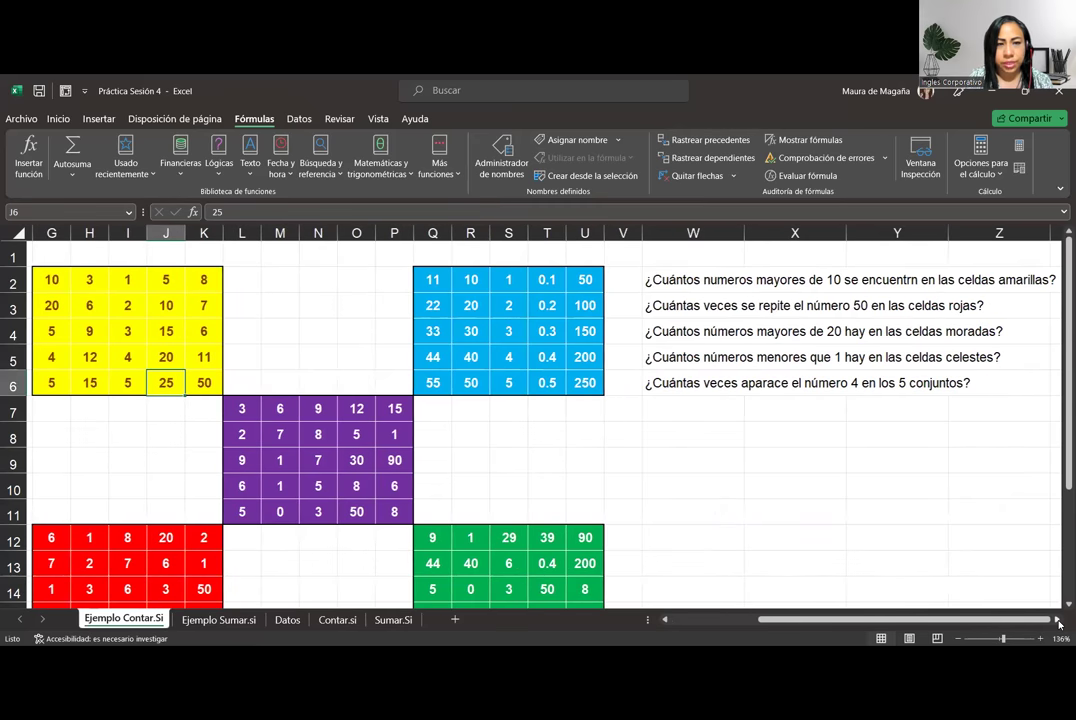
Step: Zoom out to 110% and select the answer cell beside the first question
click(958, 639)
mouse_move(952, 620)
mouse_down()
mouse_move(929, 624)
mouse_move(951, 621)
mouse_up()
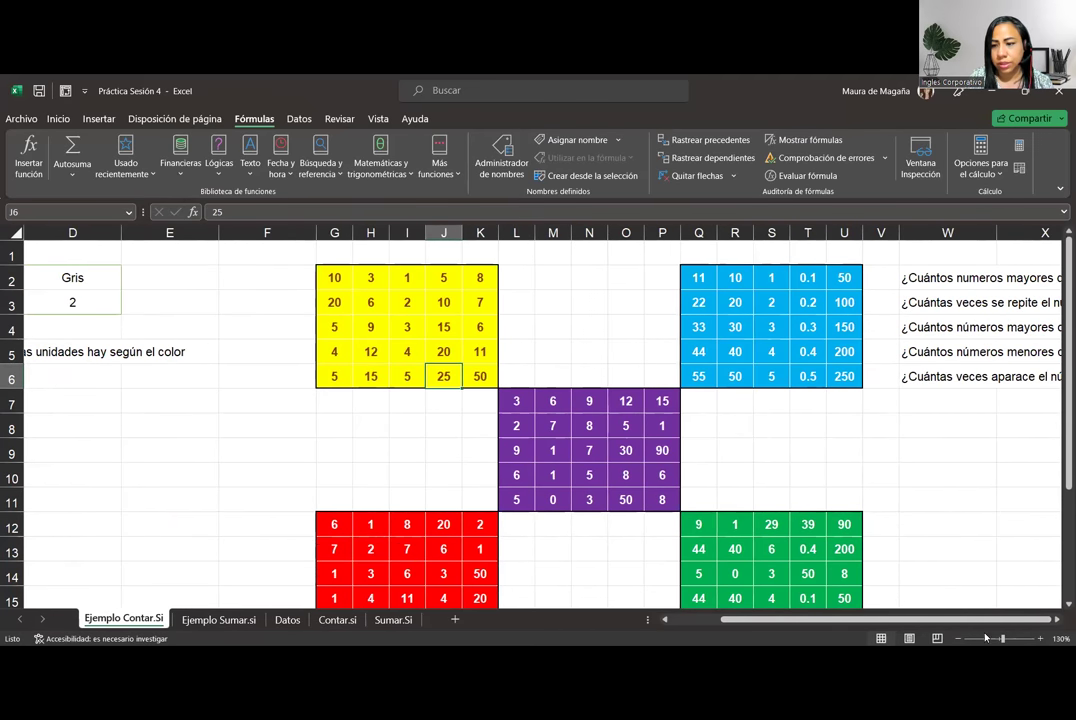
click(958, 639)
click(958, 639)
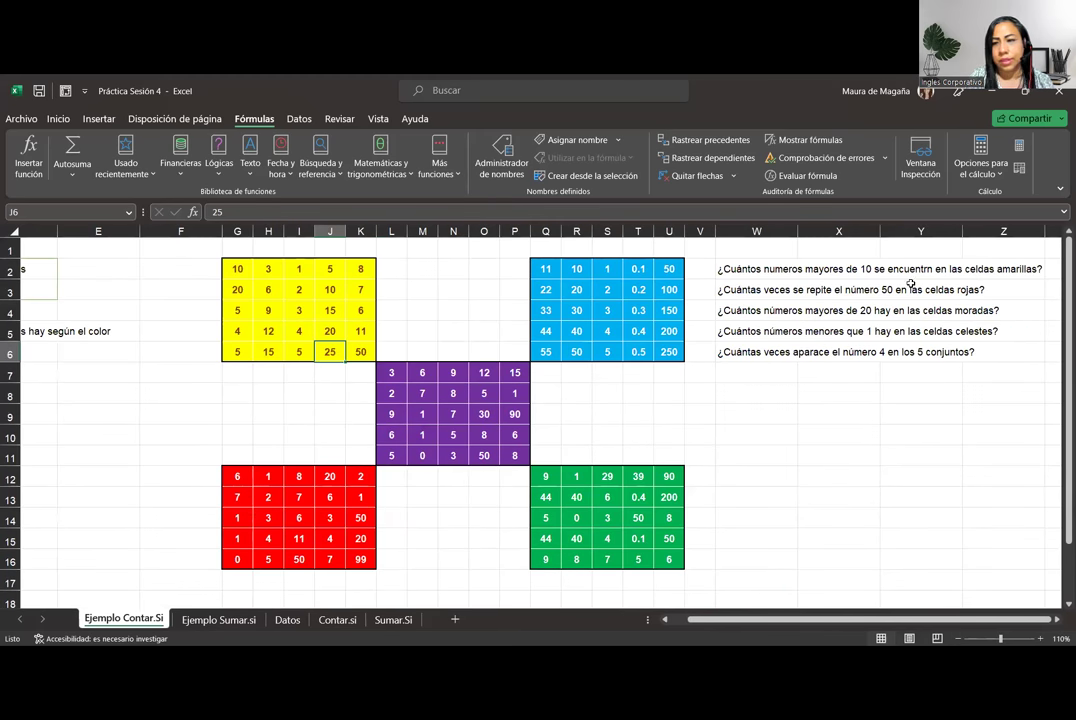
click(669, 268)
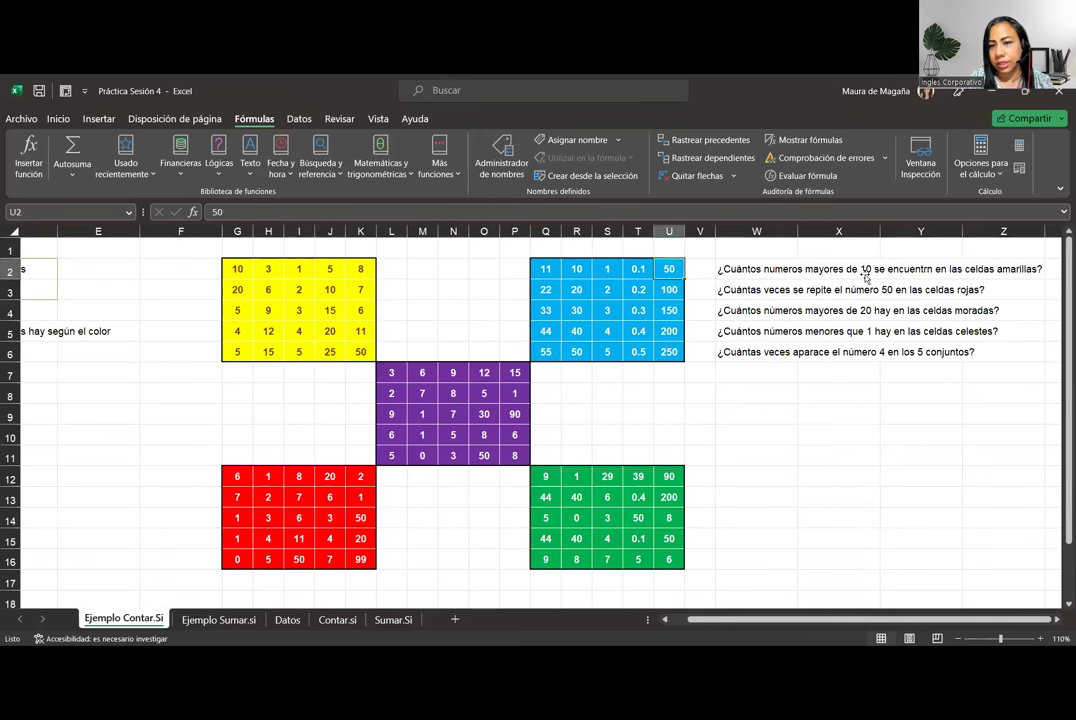
key(Right)
key(Right)
key(Right)
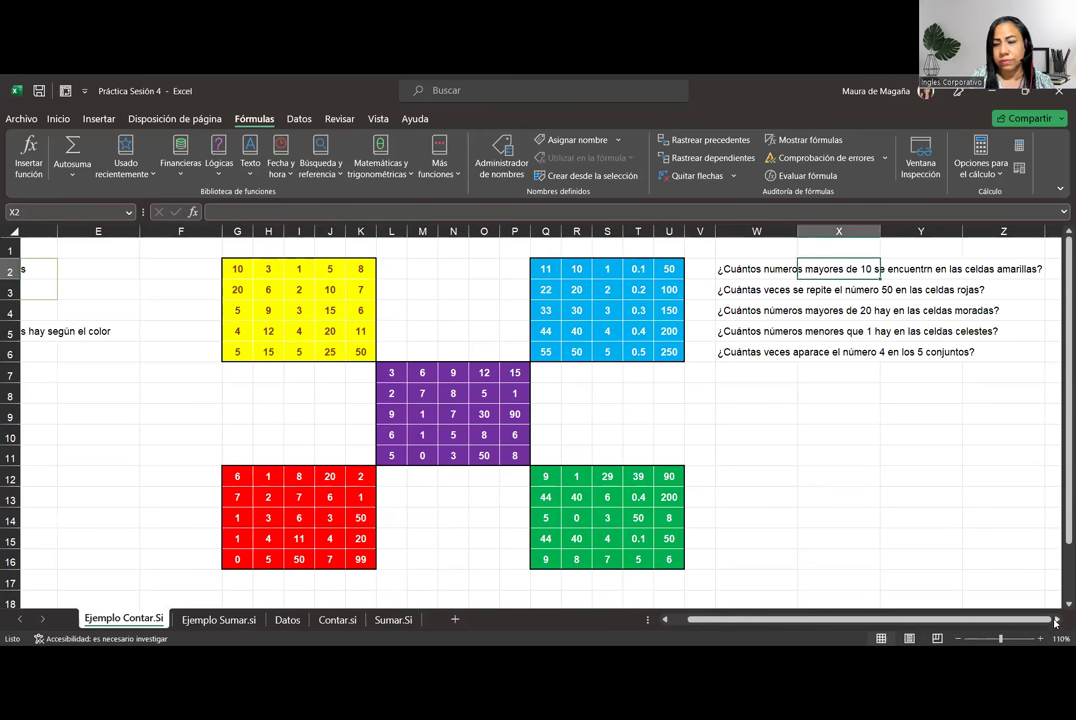
scroll(1057, 621, left, 2)
scroll(1057, 621, right, 3)
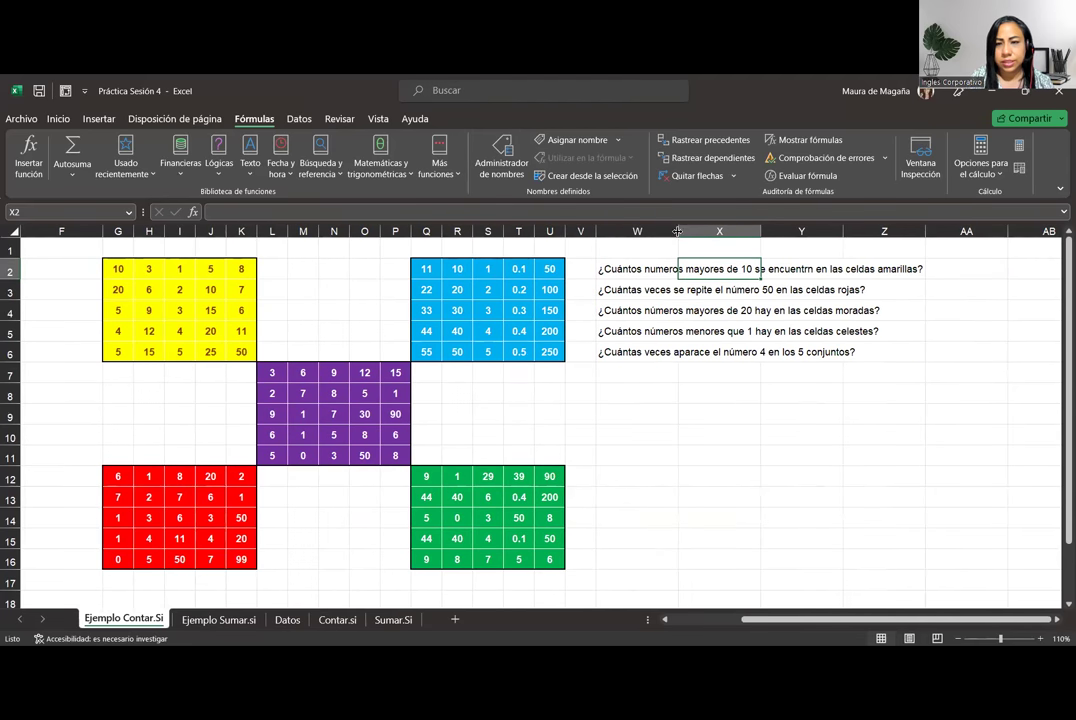
Step: Autofit column W to the full text of the five counting questions
double_click(678, 231)
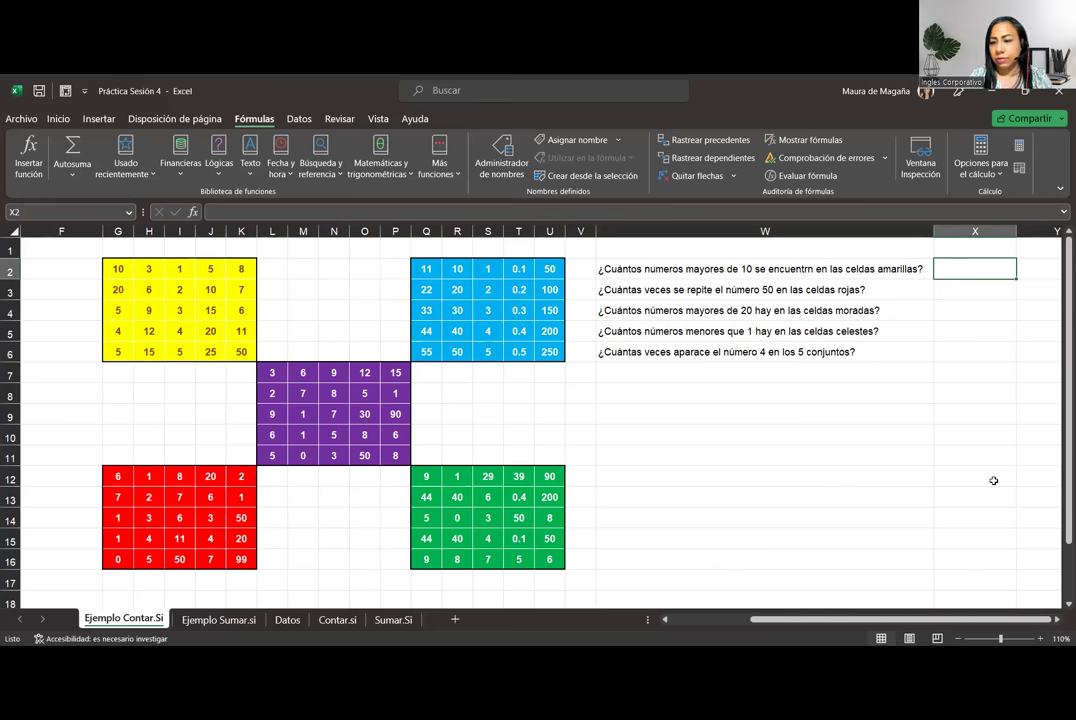
click(1057, 621)
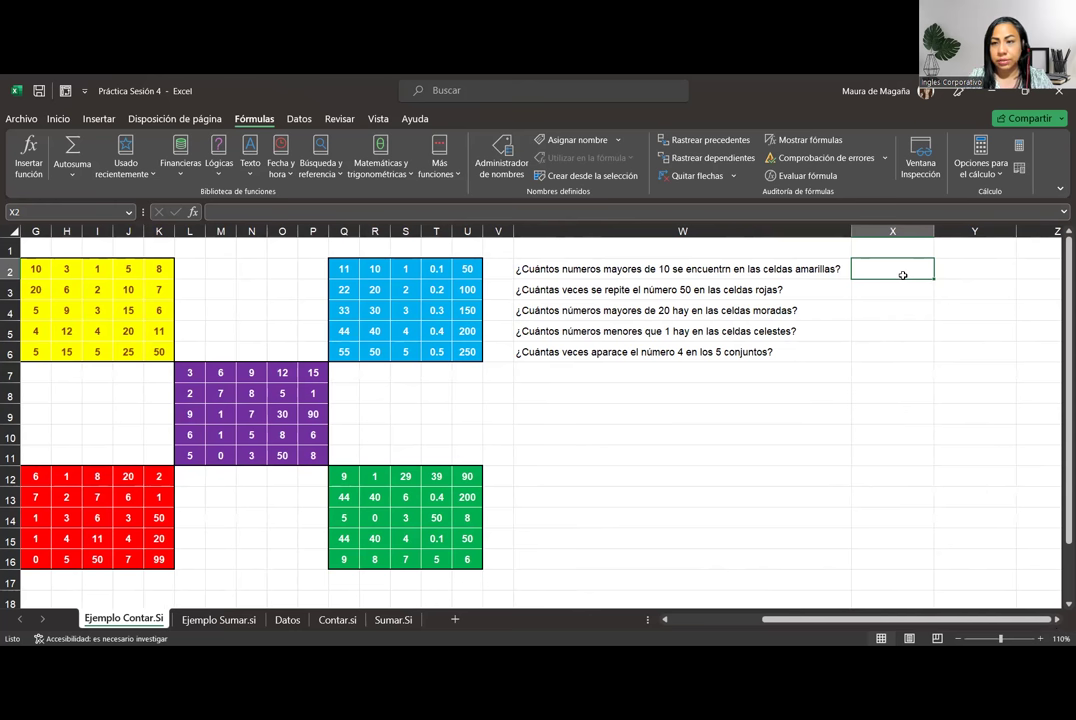
Step: Enter =CONTAR.SI(G2:K6;">10") in X2, counting 8 yellow-block values over 10
text(=)
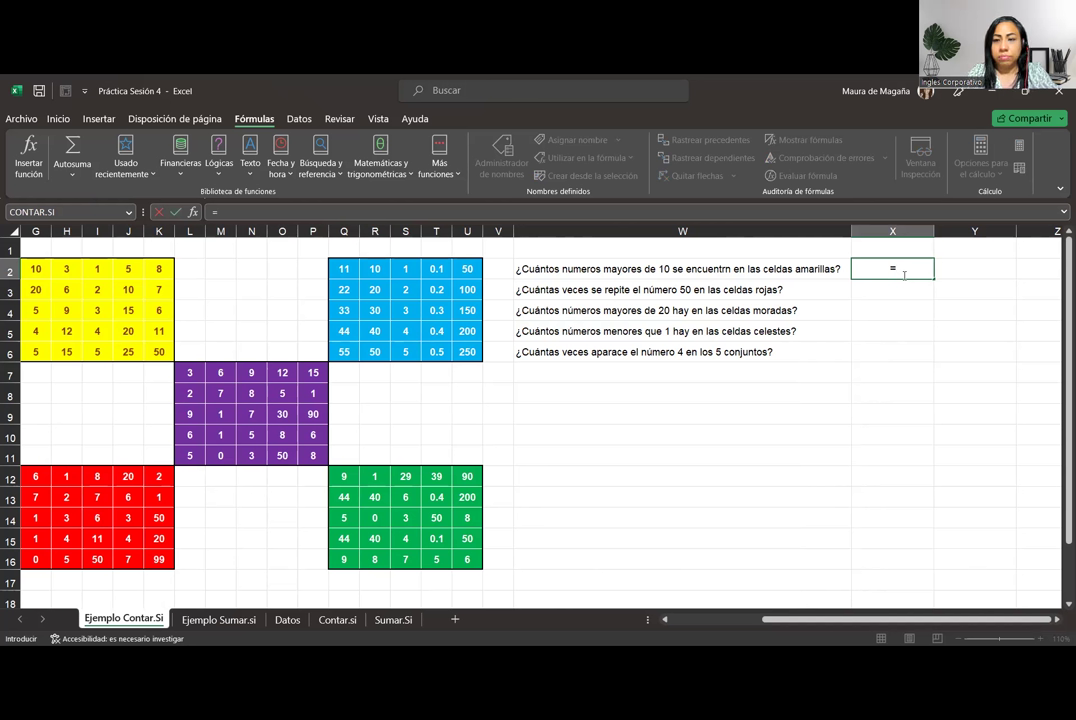
text(CONTAR.SI()
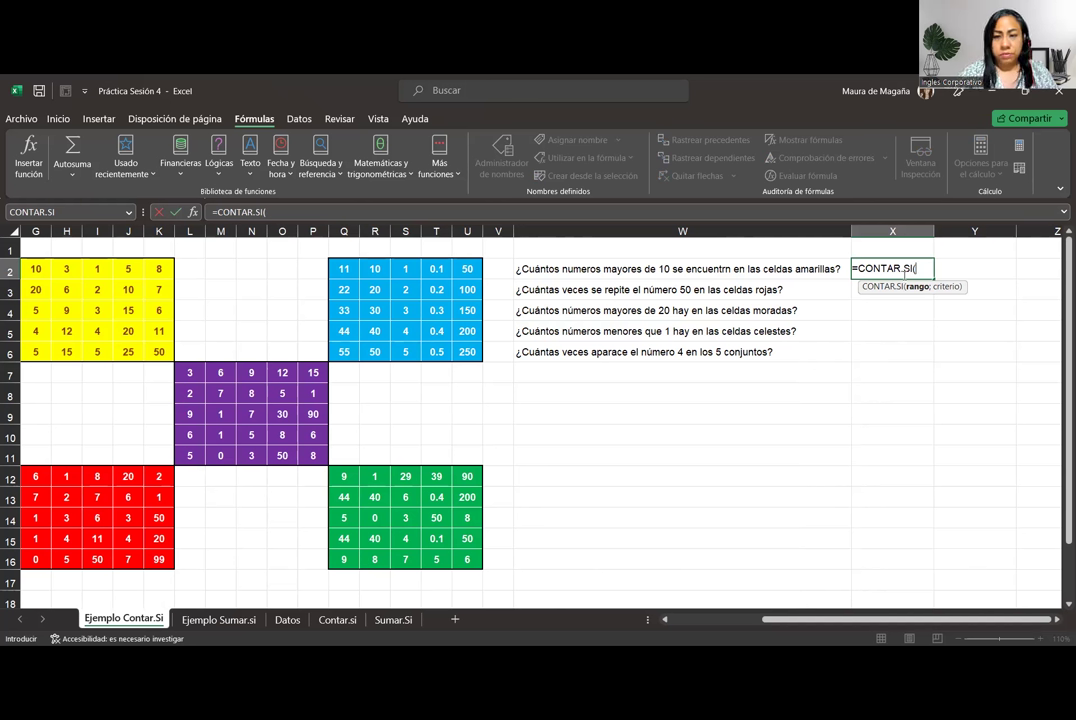
key(BackSpace)
key(BackSpace)
key(BackSpace)
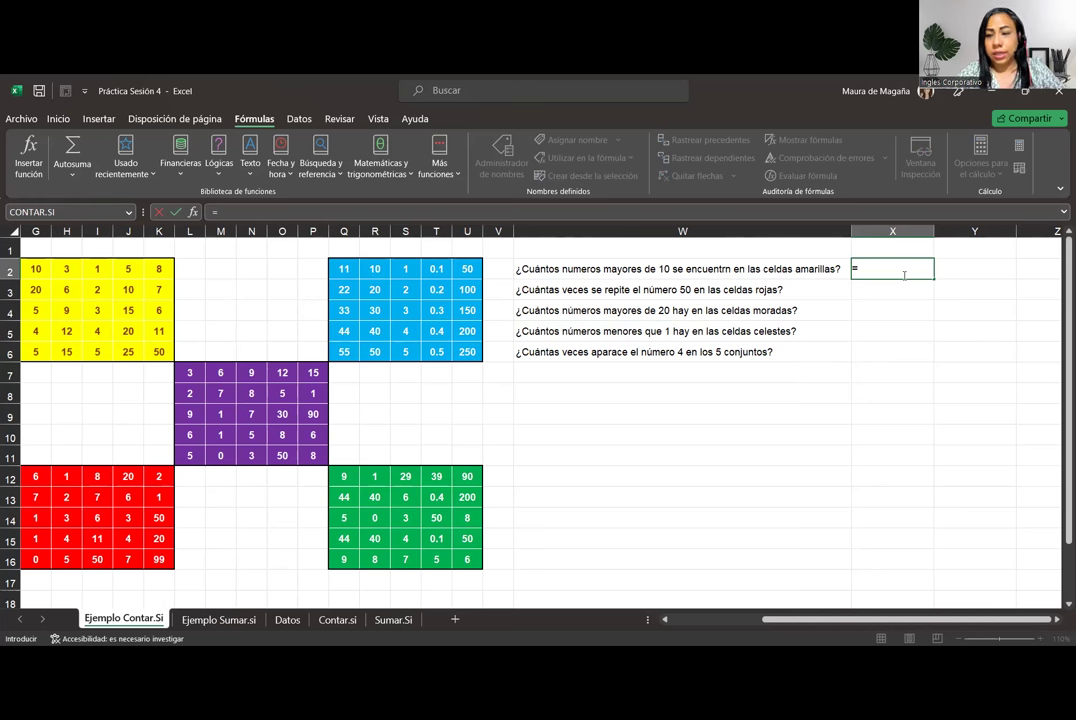
text(contar.s)
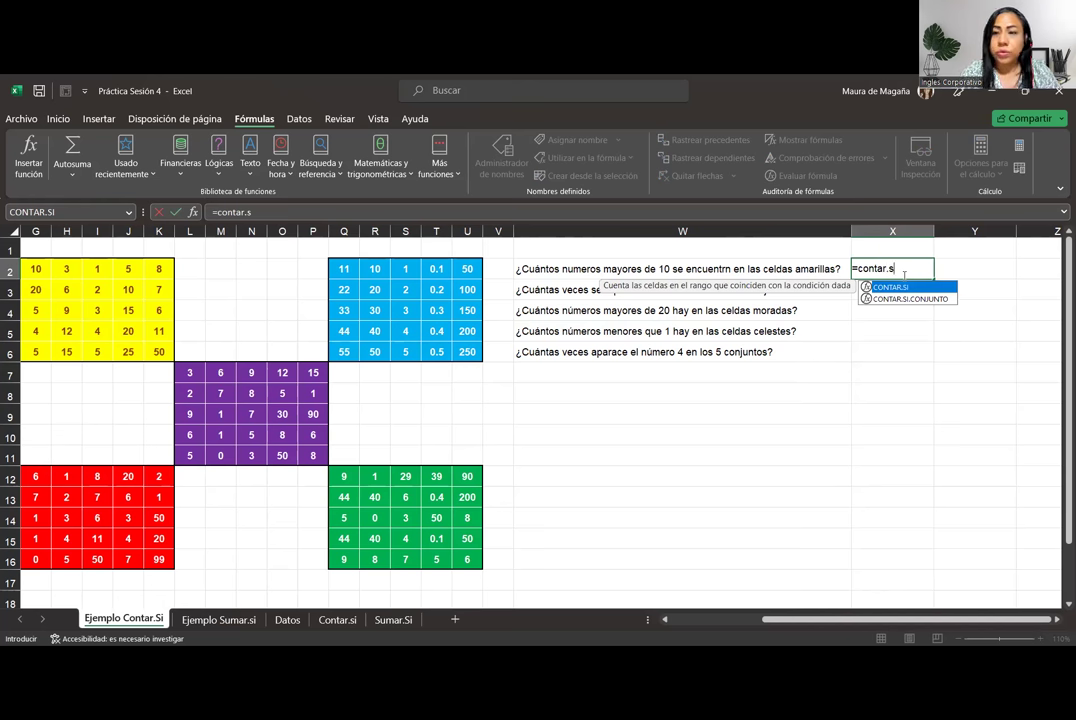
key(Tab)
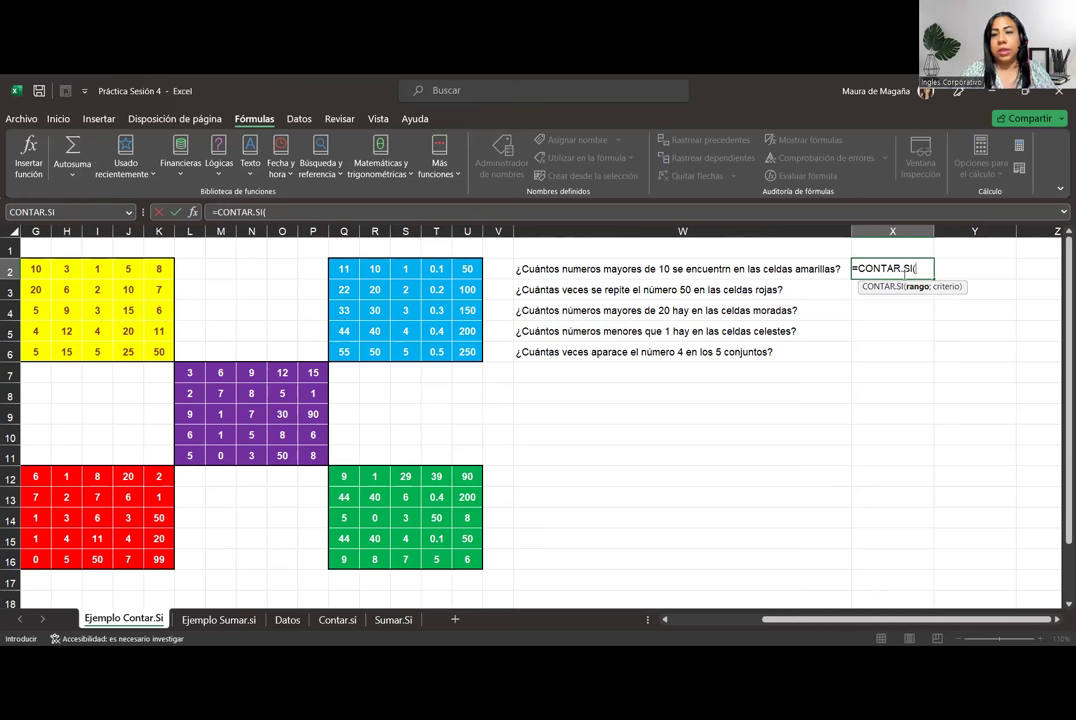
click(38, 272)
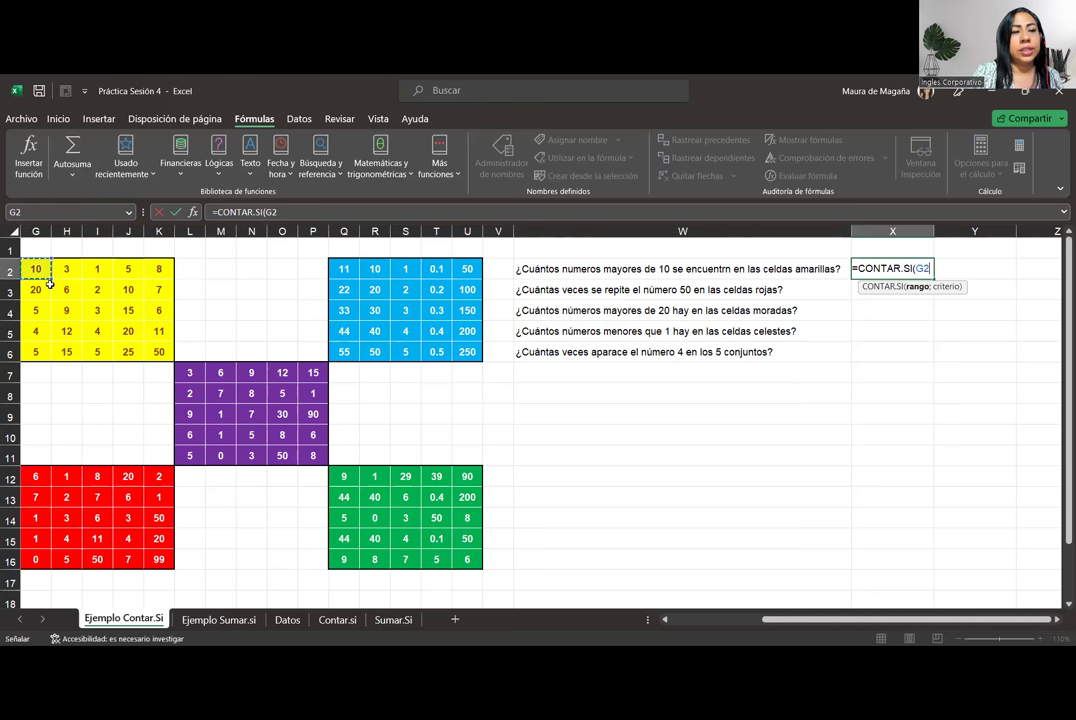
shift+click(157, 350)
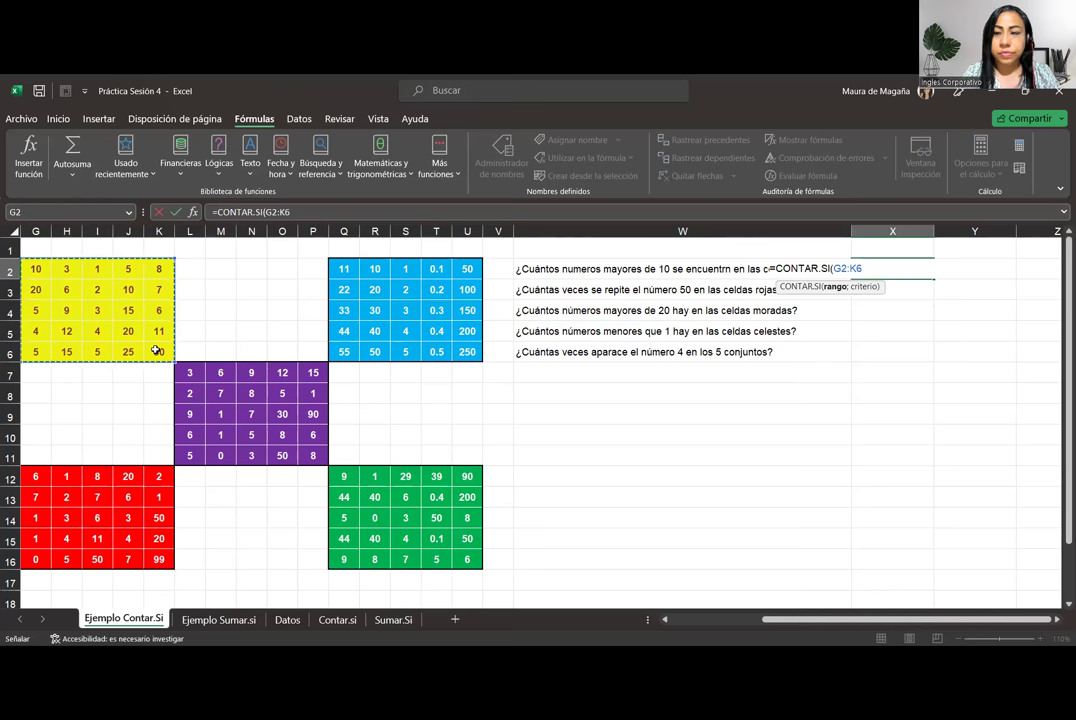
text(;)
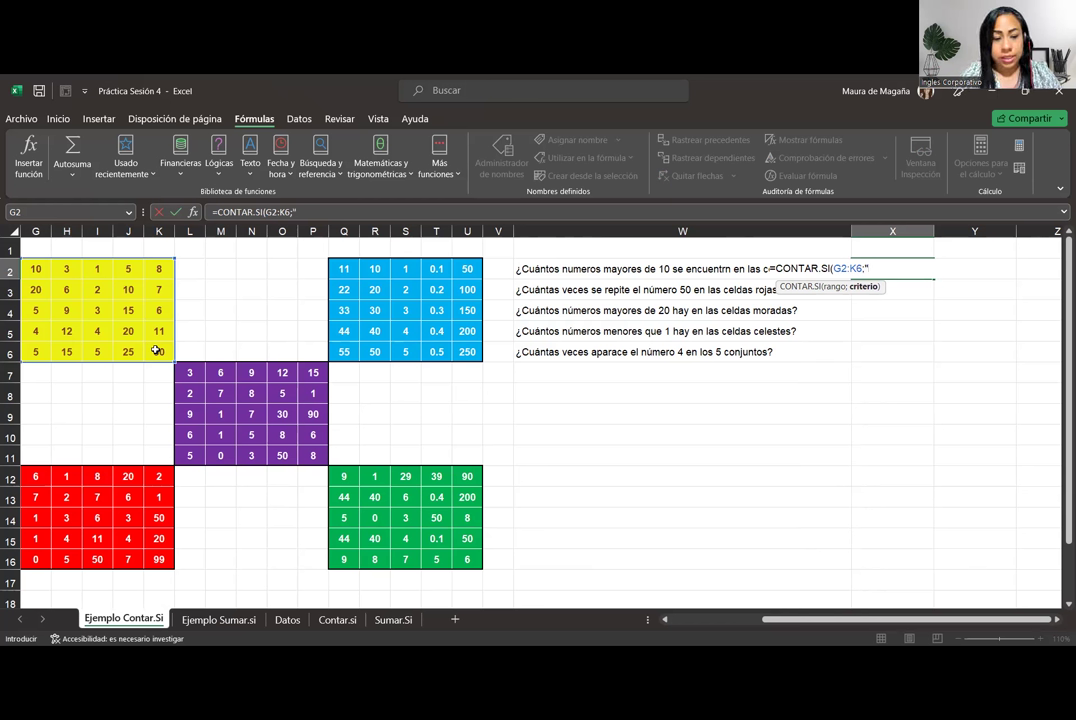
text(>)
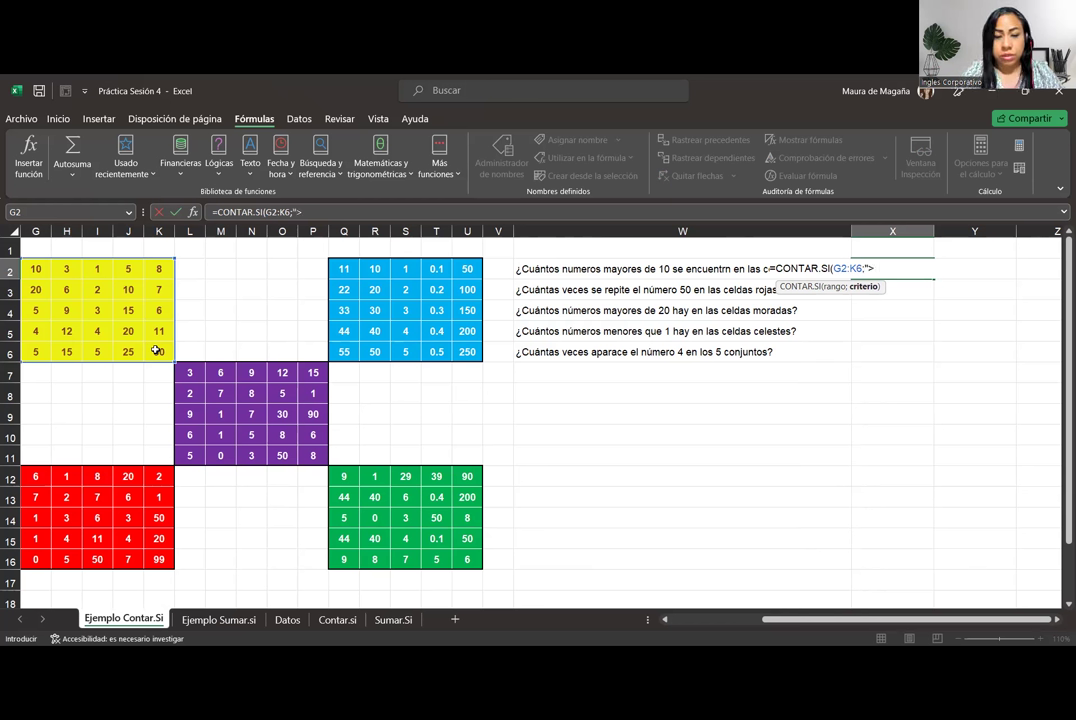
text(10")
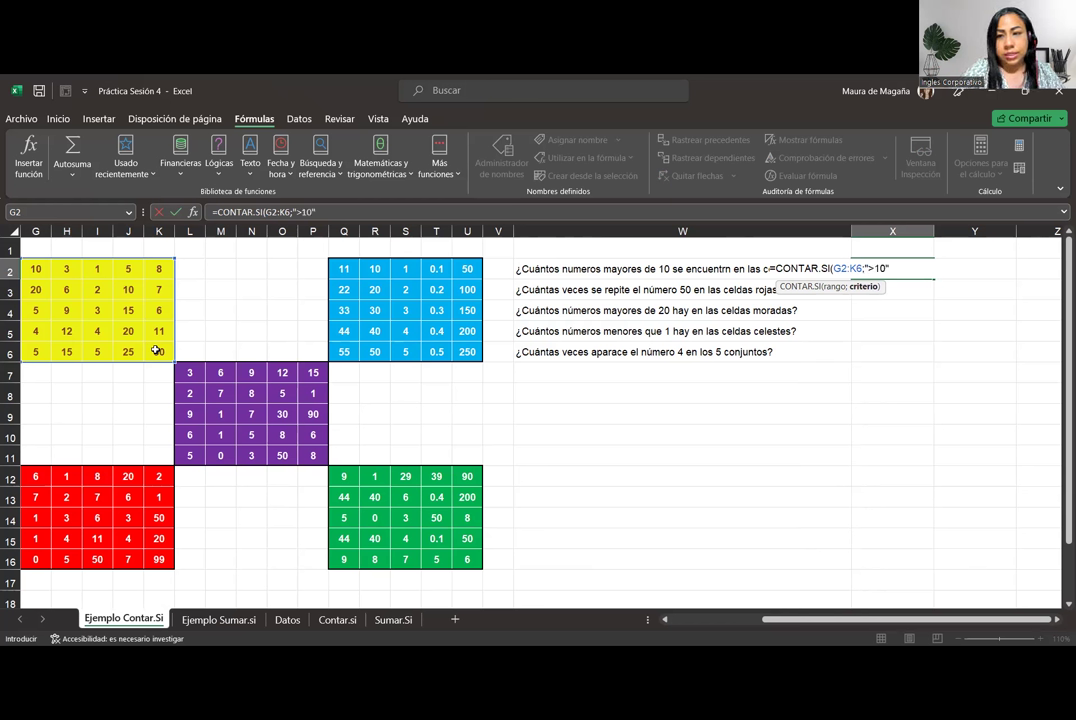
text())
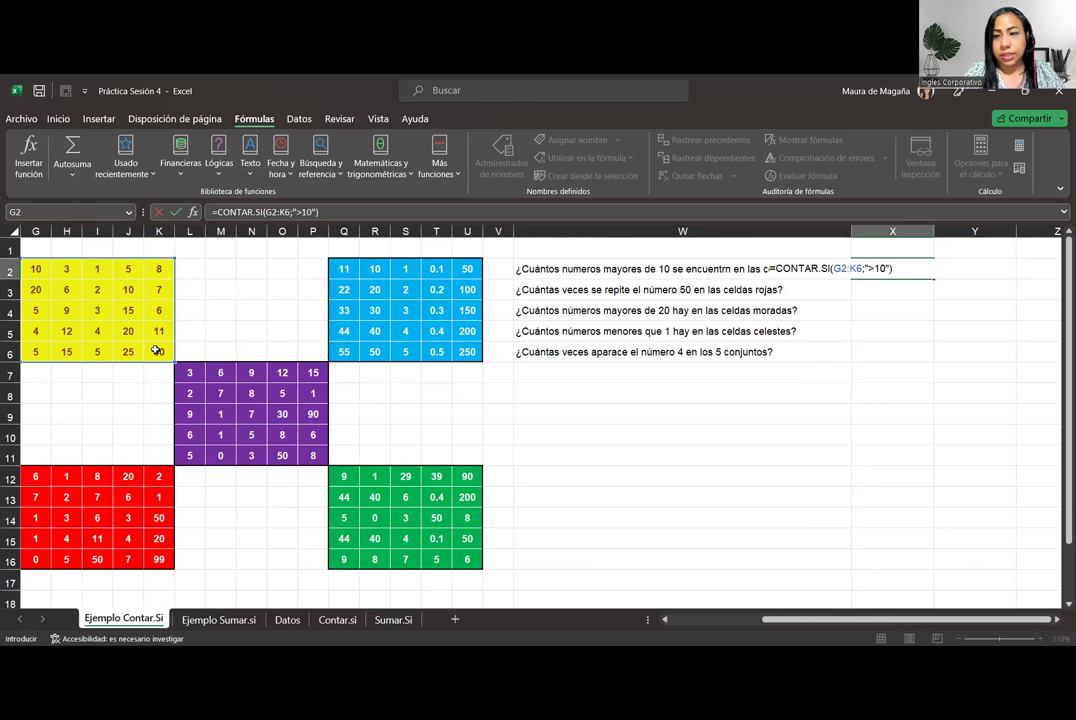
click(910, 273)
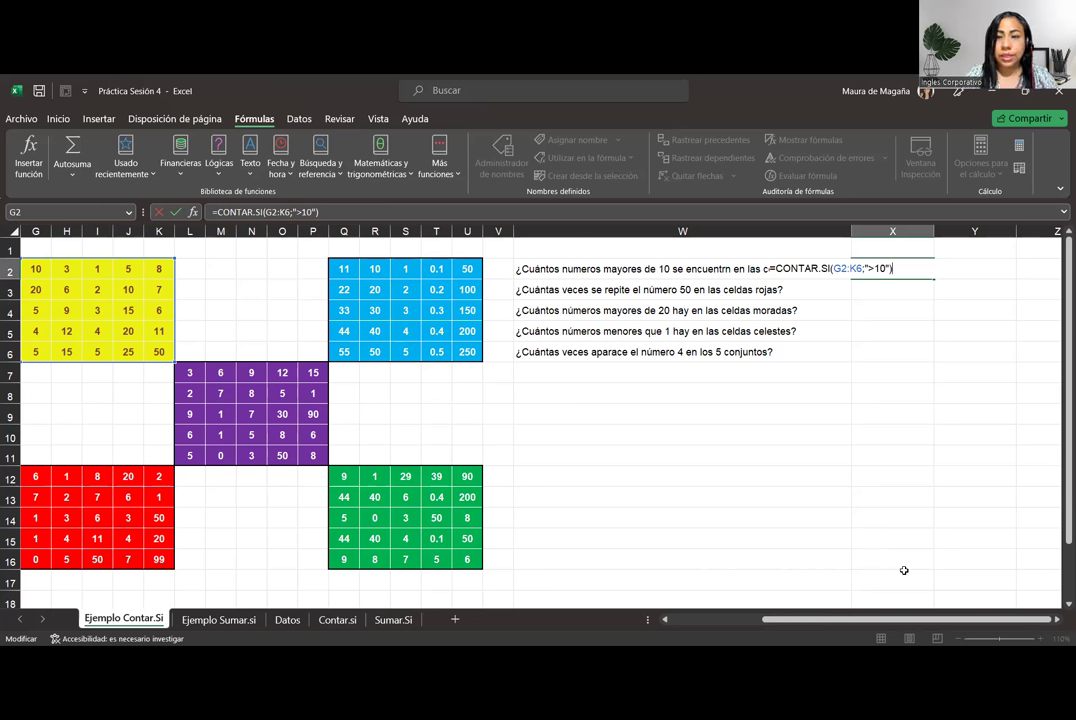
key(Return)
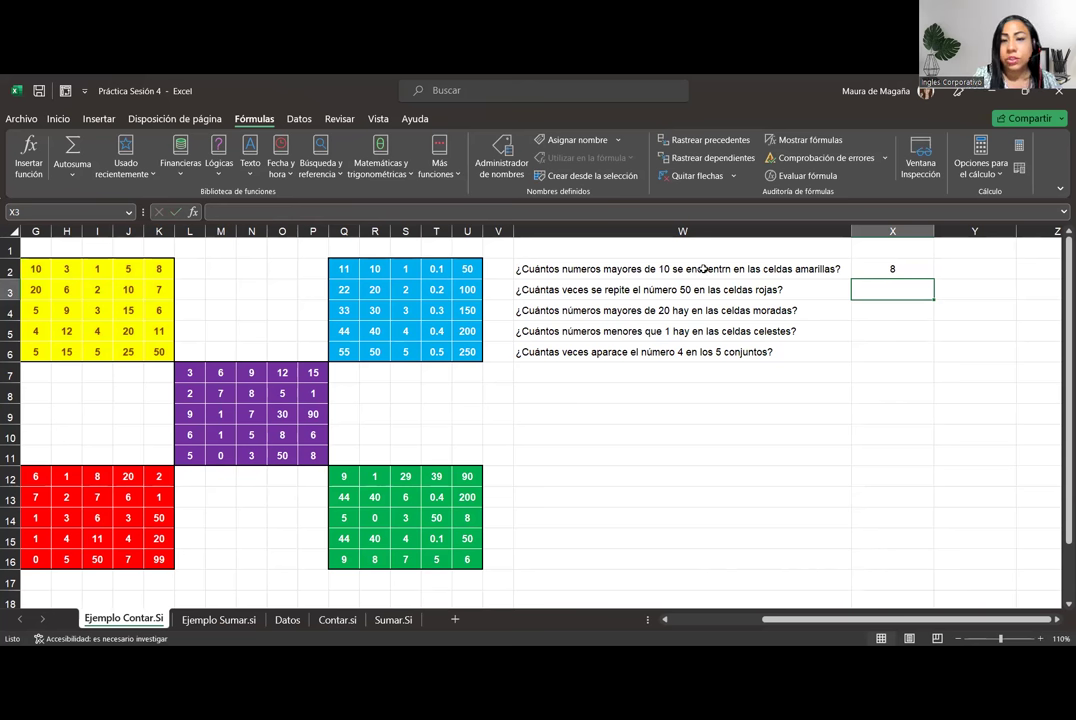
click(36, 289)
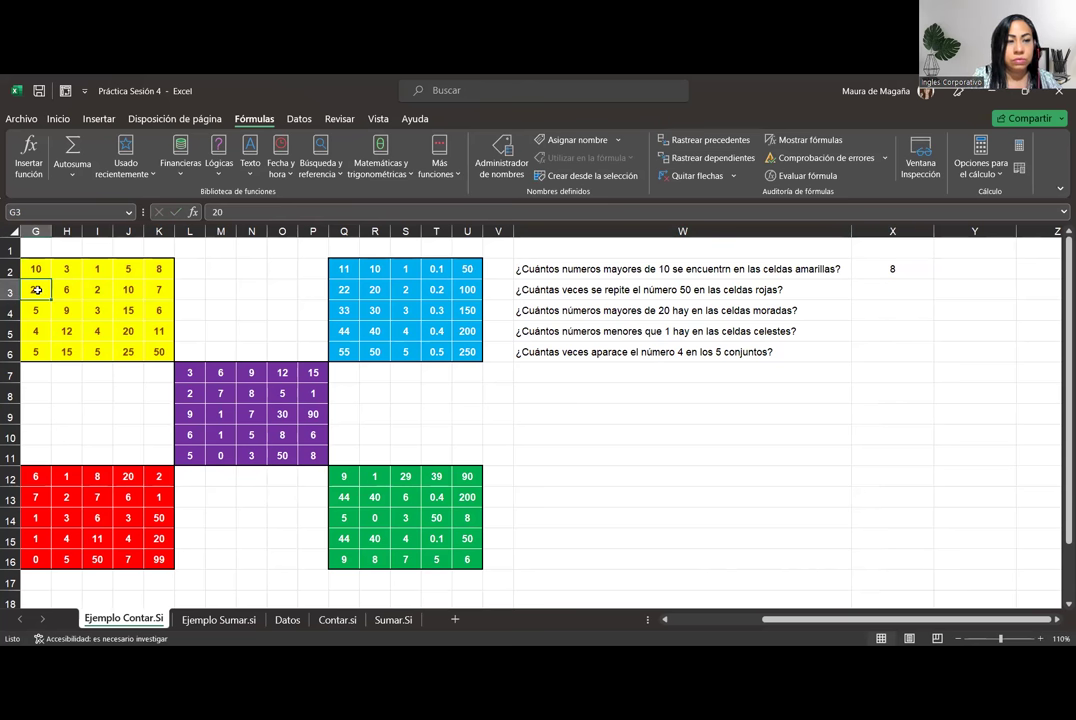
ctrl+click(63, 332)
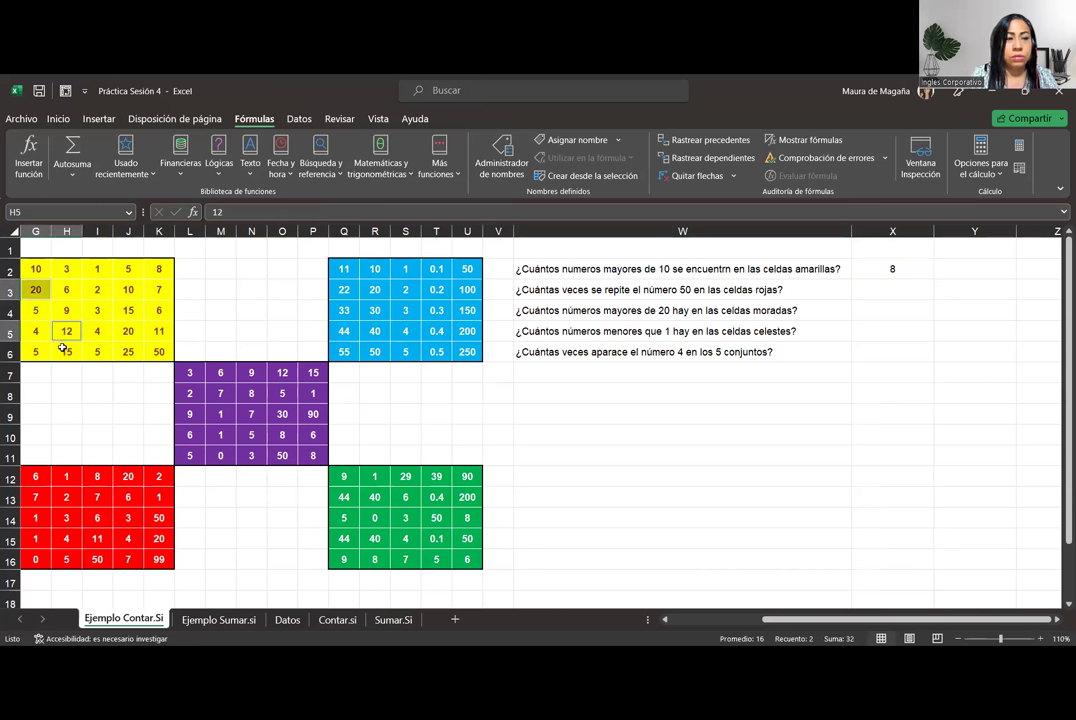
ctrl+click(66, 352)
ctrl+click(127, 352)
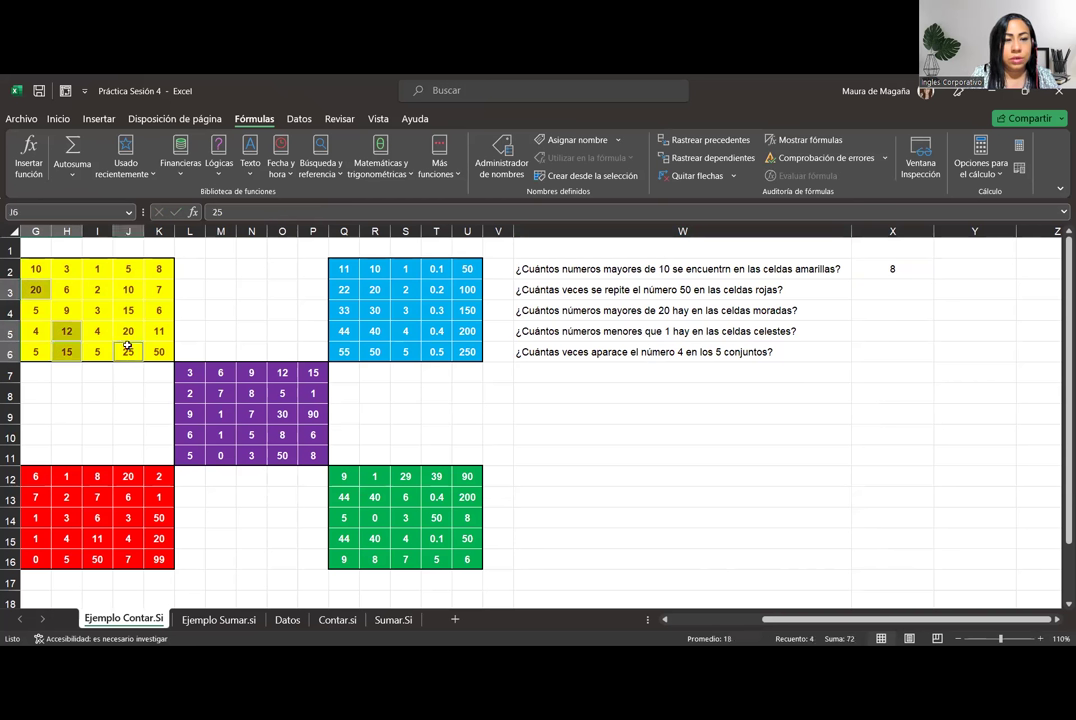
ctrl+click(128, 331)
ctrl+click(129, 310)
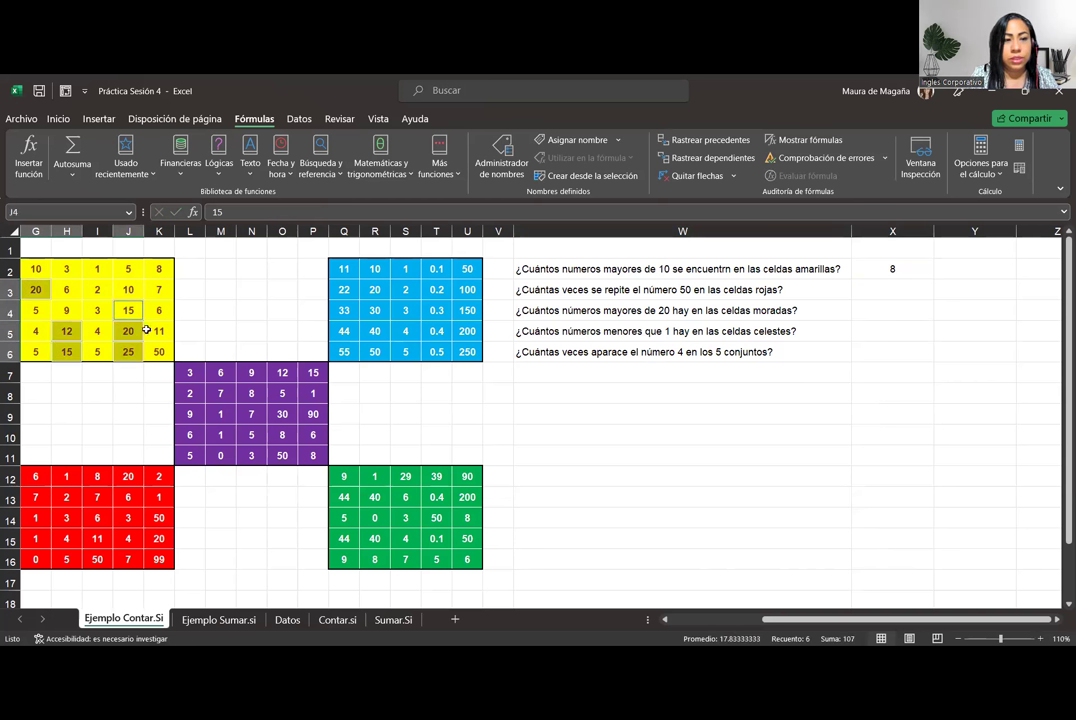
ctrl+click(159, 331)
ctrl+click(159, 352)
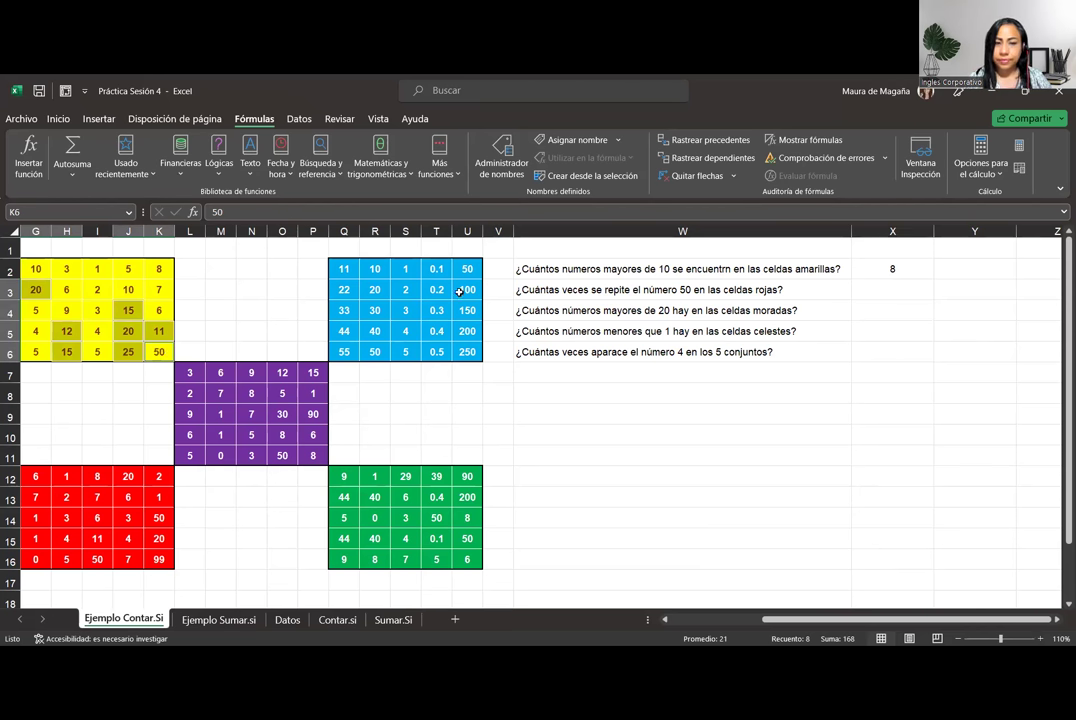
click(899, 293)
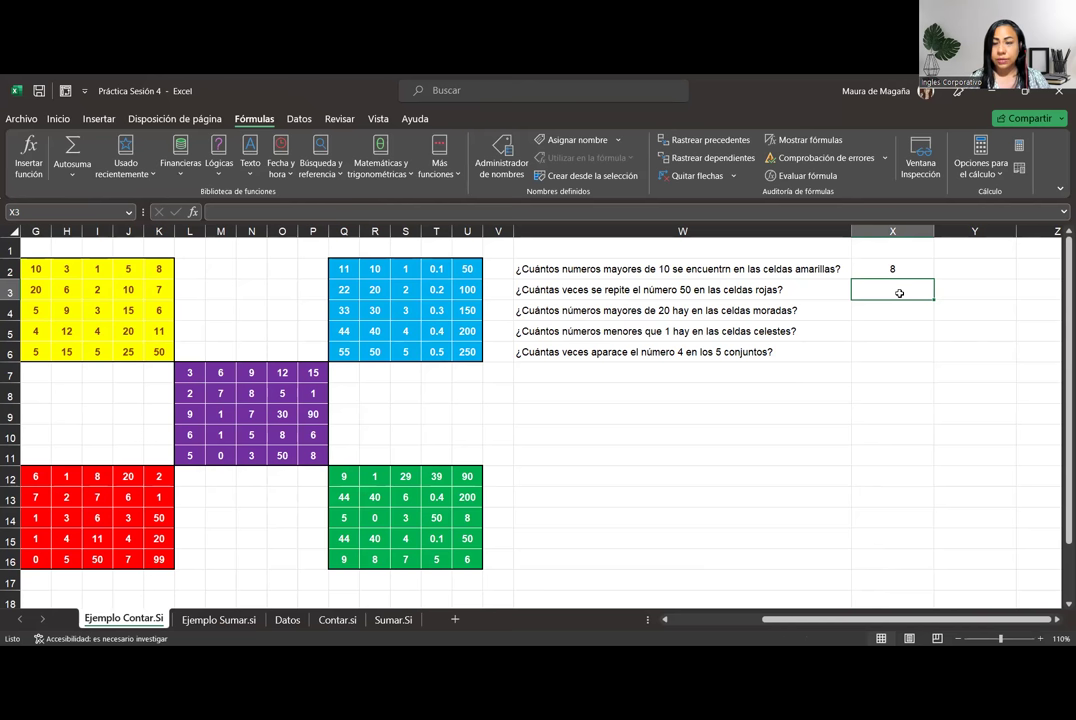
Step: Build =CONTAR.SI(G12:K16;"=50") in X3 to count the 50s in the red block
text(=)
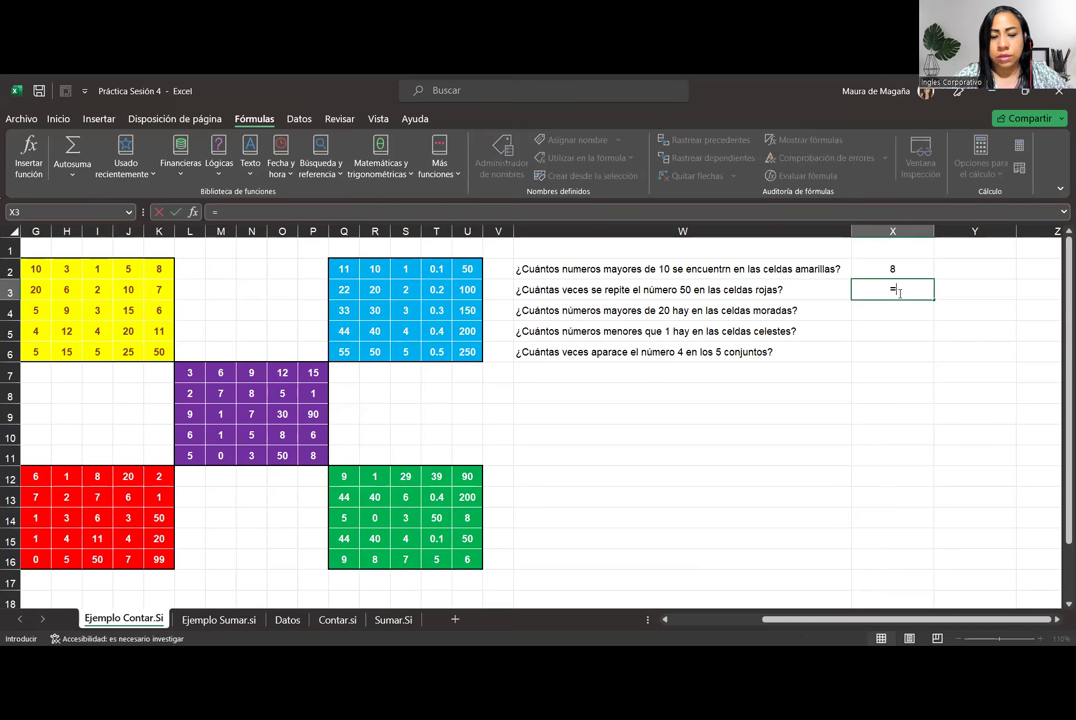
text(contar)
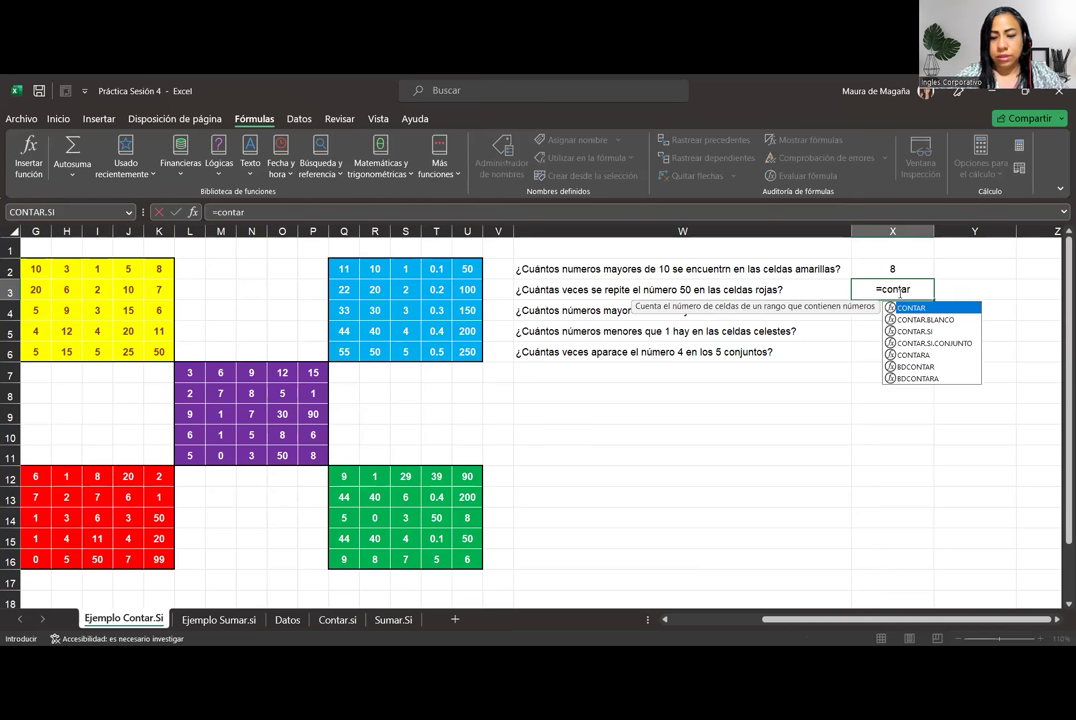
double_click(915, 331)
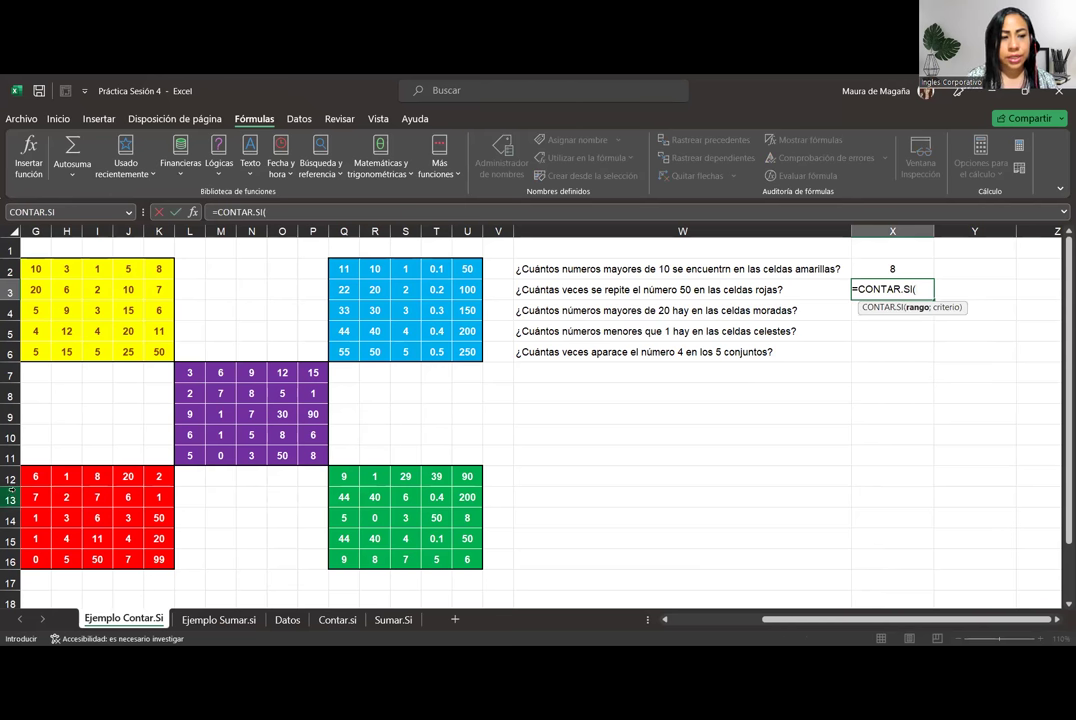
click(36, 477)
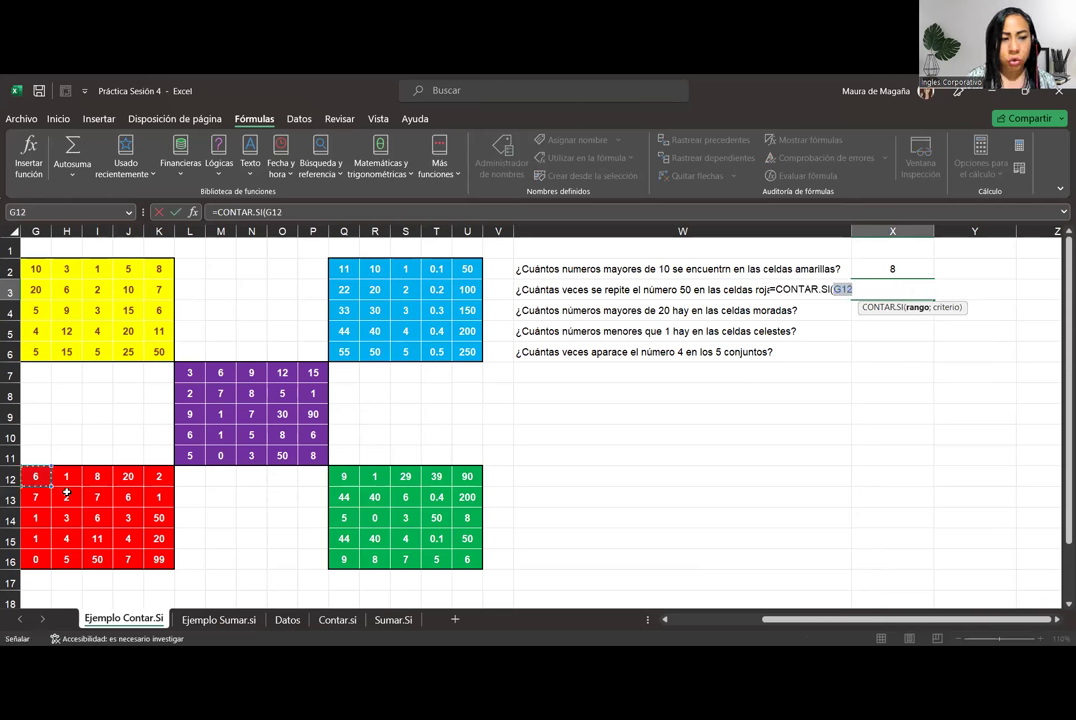
shift+click(159, 559)
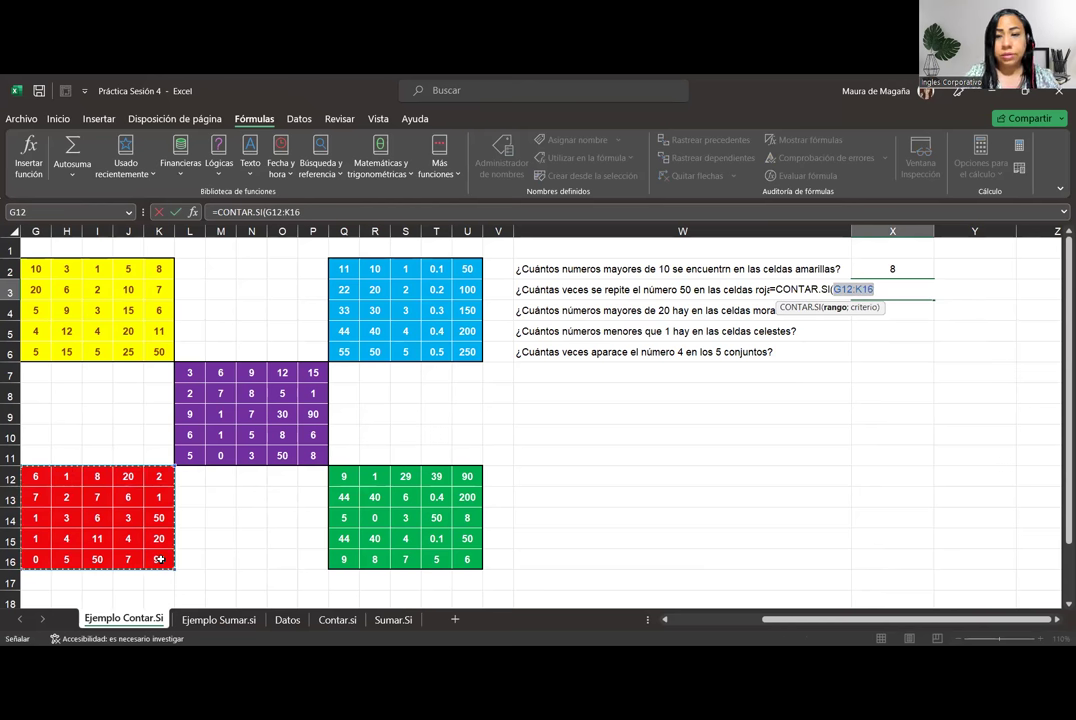
text(;)
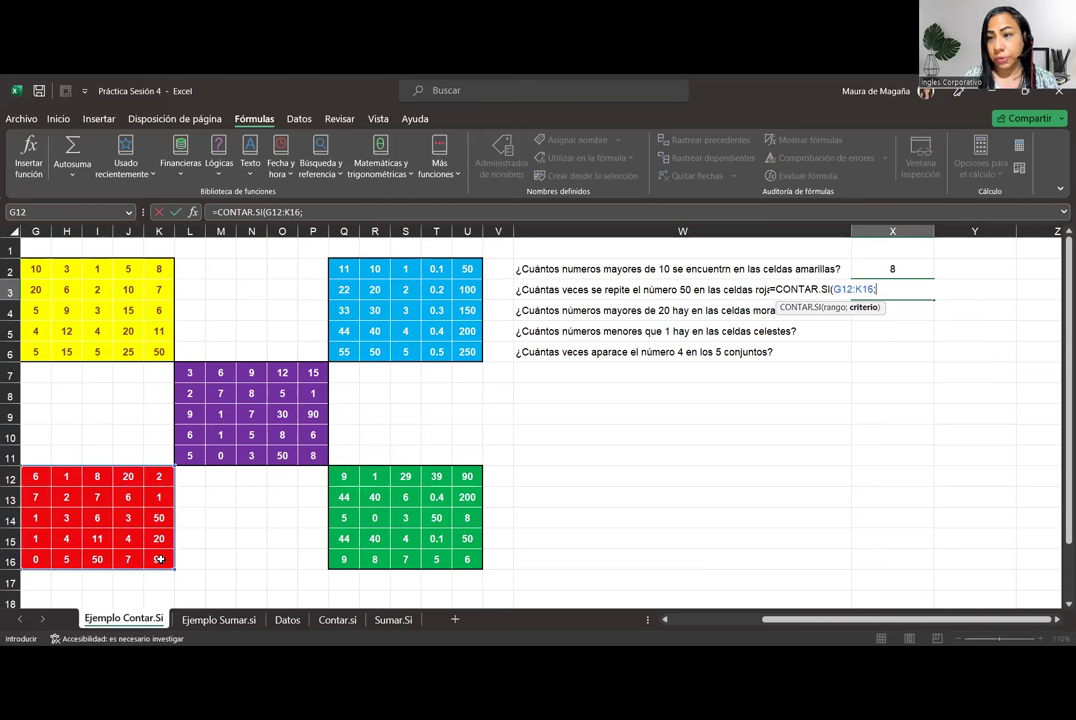
text("=50")
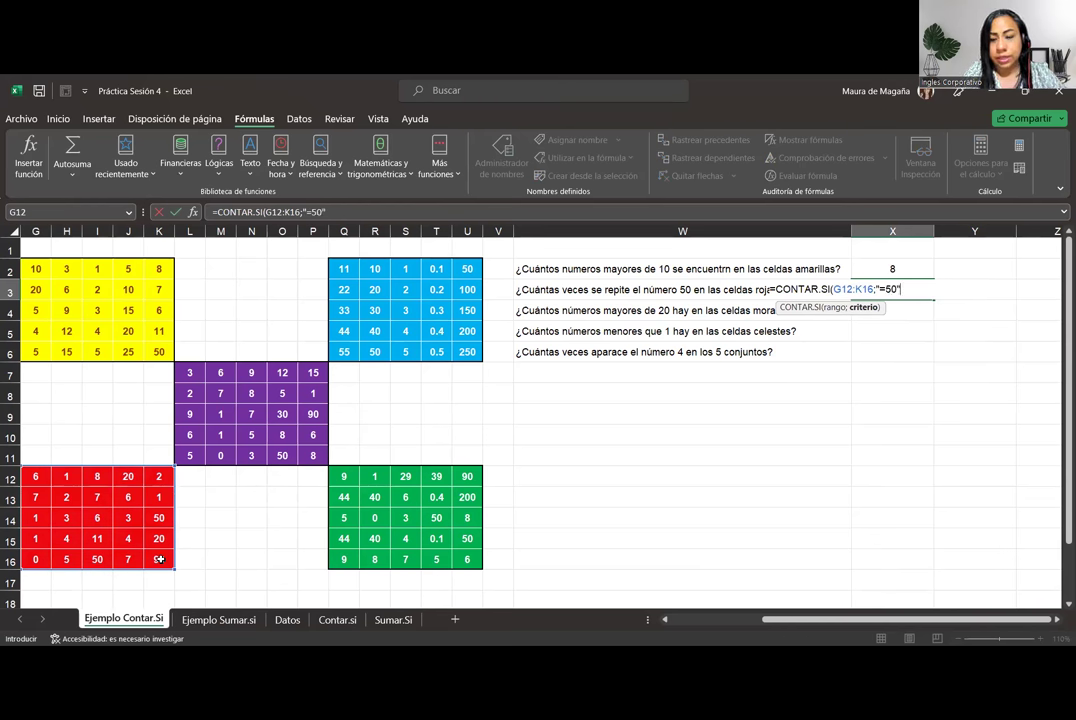
text())
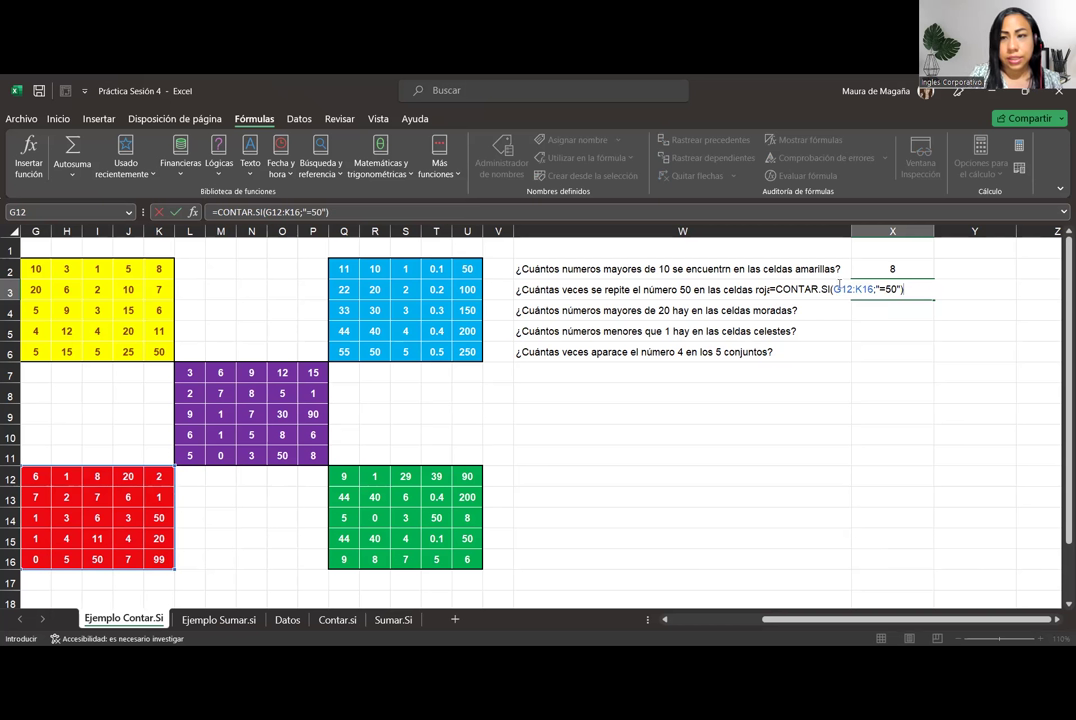
click(921, 289)
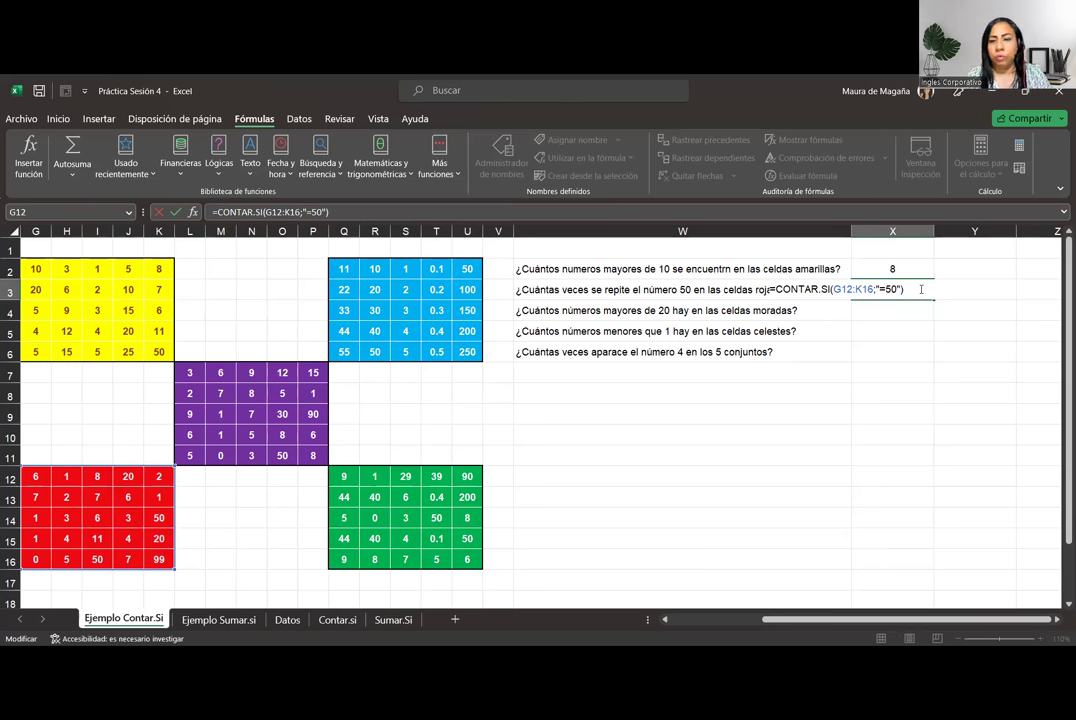
text(-)
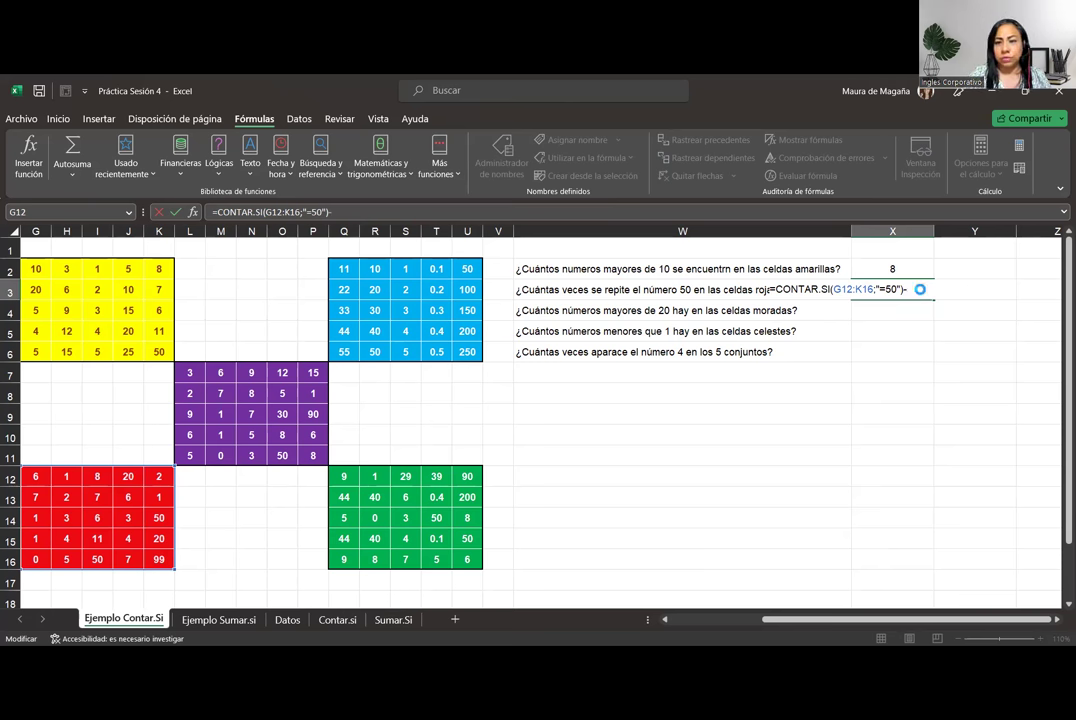
key(Return)
Step: Decline the correction, dismiss the formula warning and re-enter X3 so it returns 2
key(n)
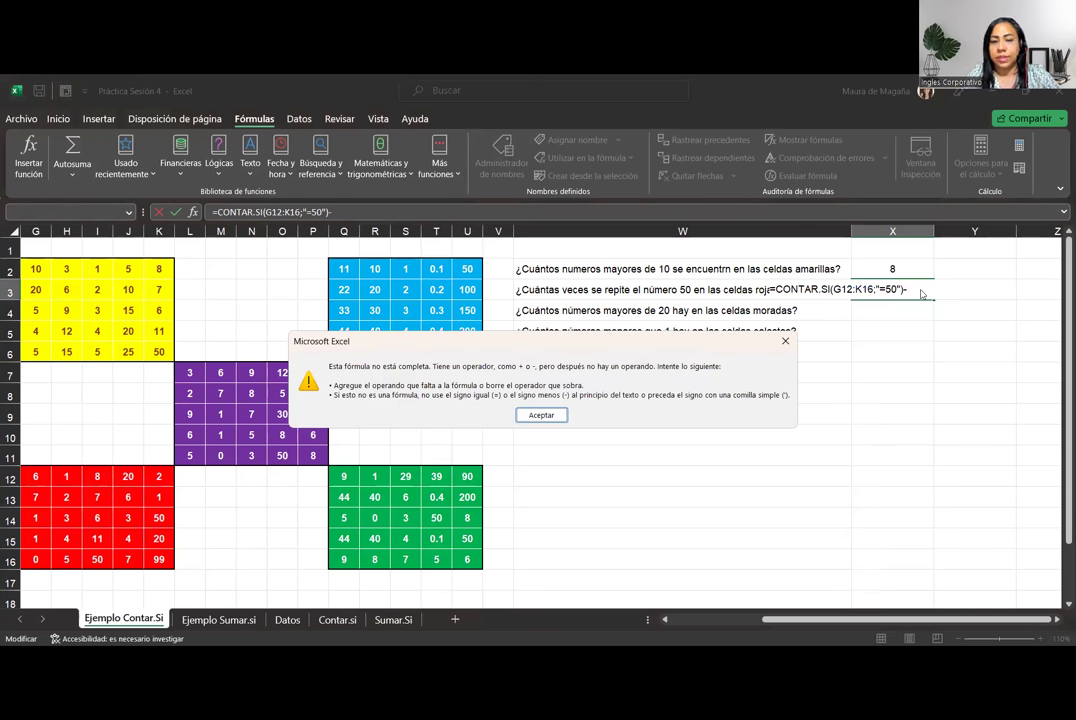
key(Return)
key(Return)
key(Return)
click(921, 289)
double_click(921, 289)
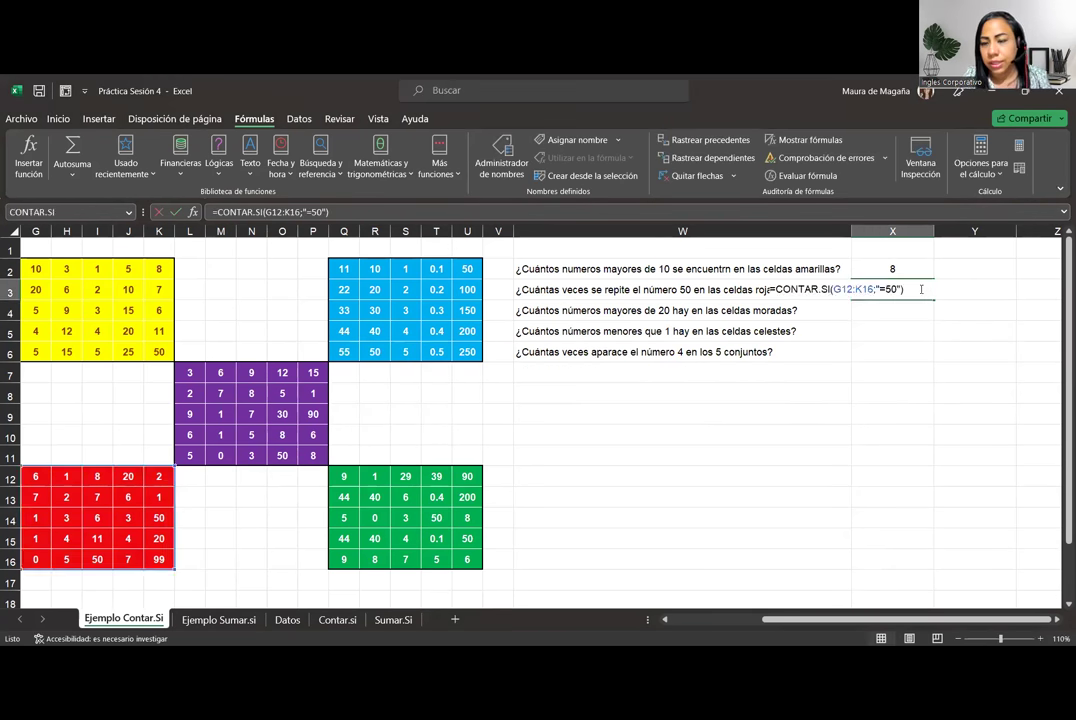
key(Return)
click(919, 289)
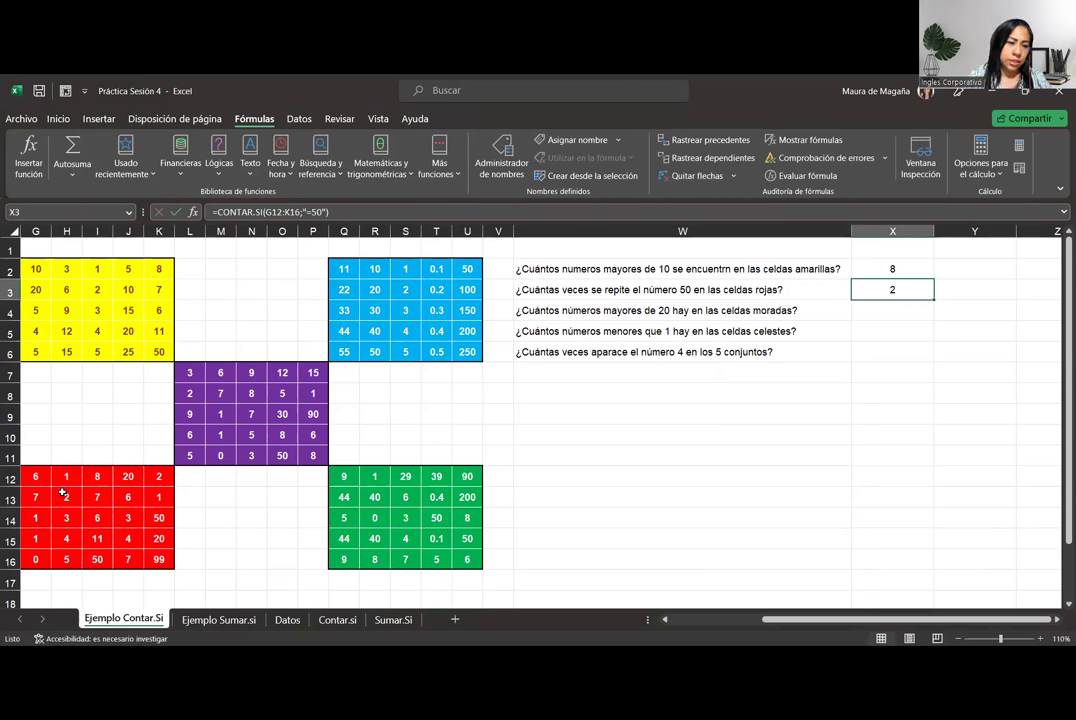
drag(35, 476, 161, 472)
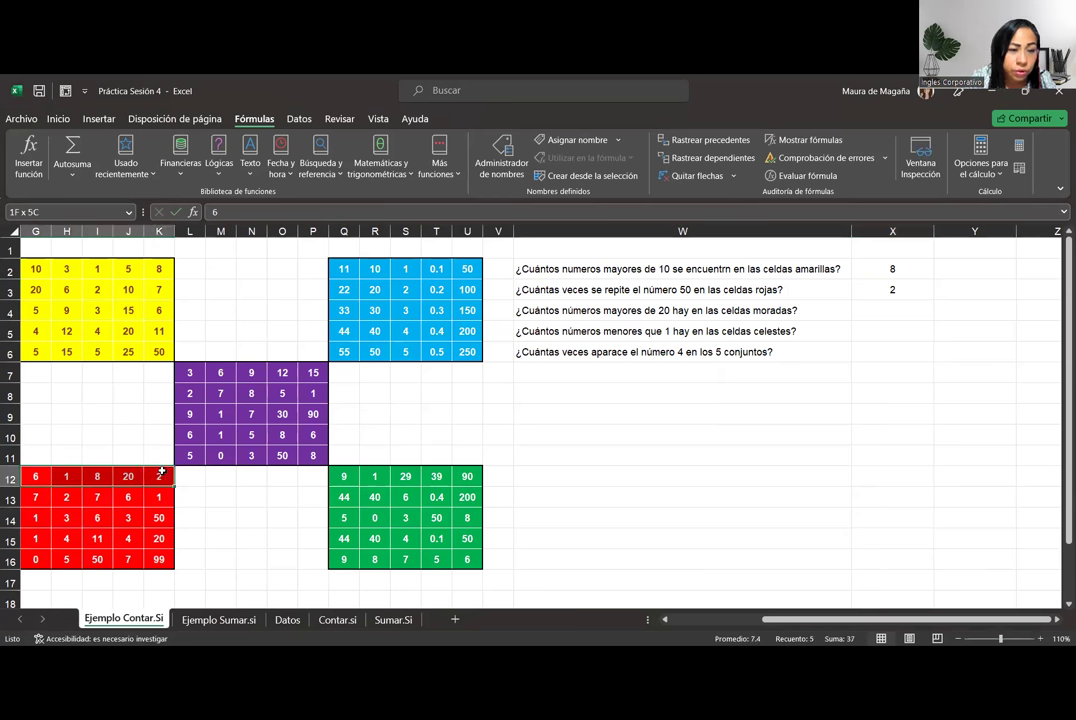
click(96, 562)
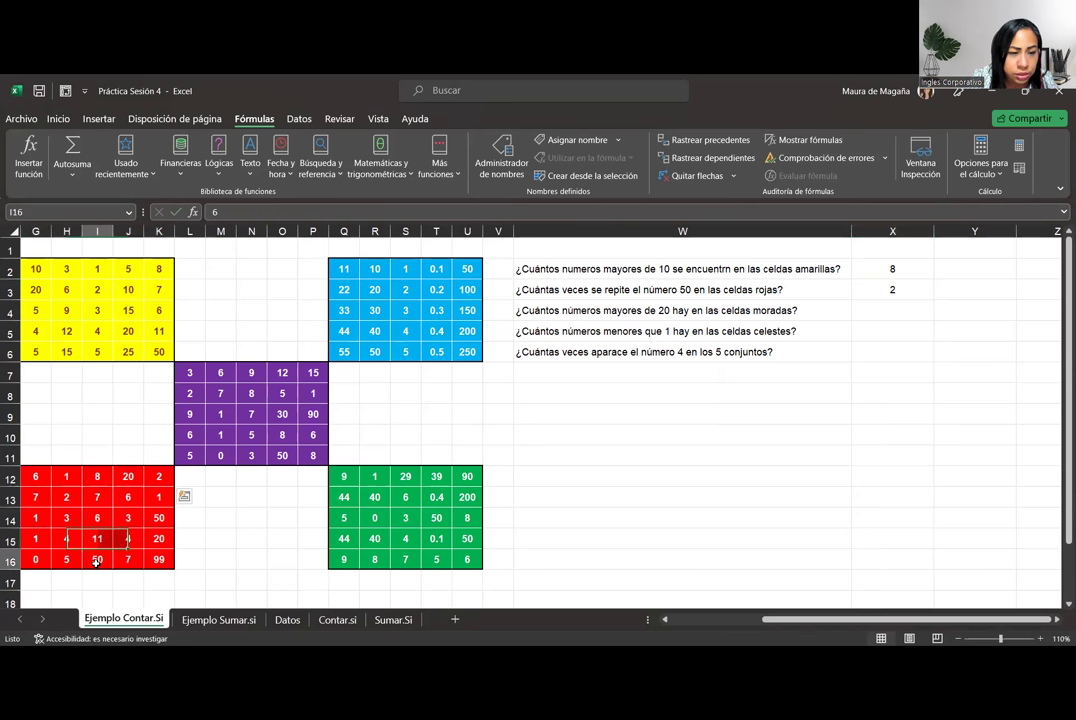
ctrl+click(156, 515)
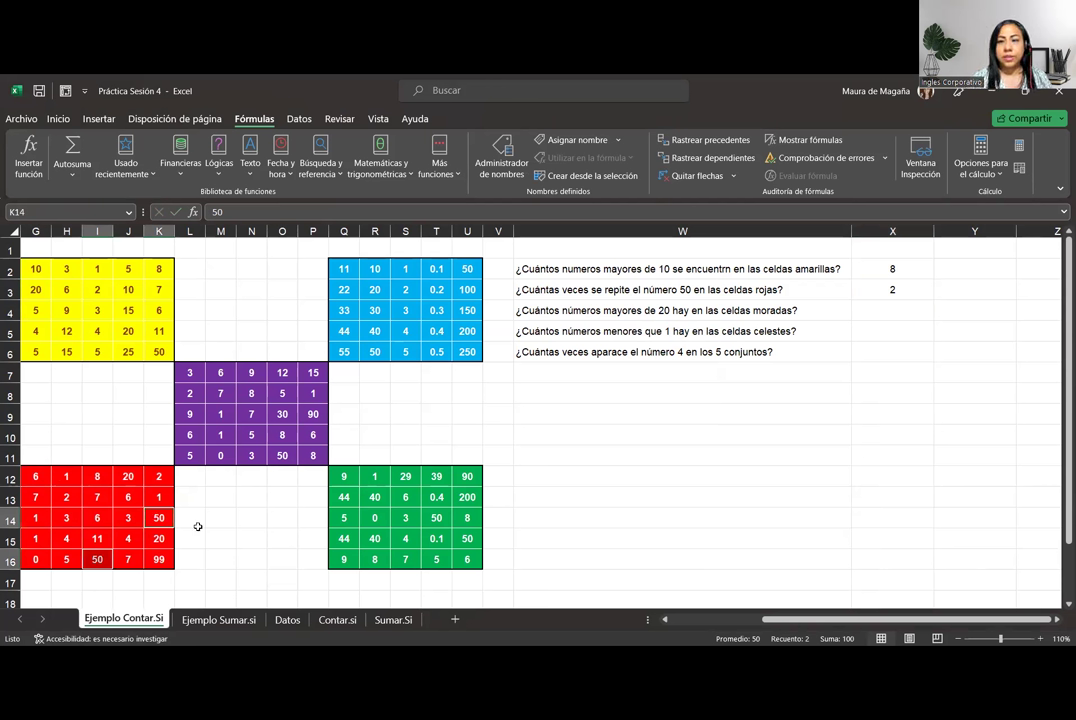
click(898, 310)
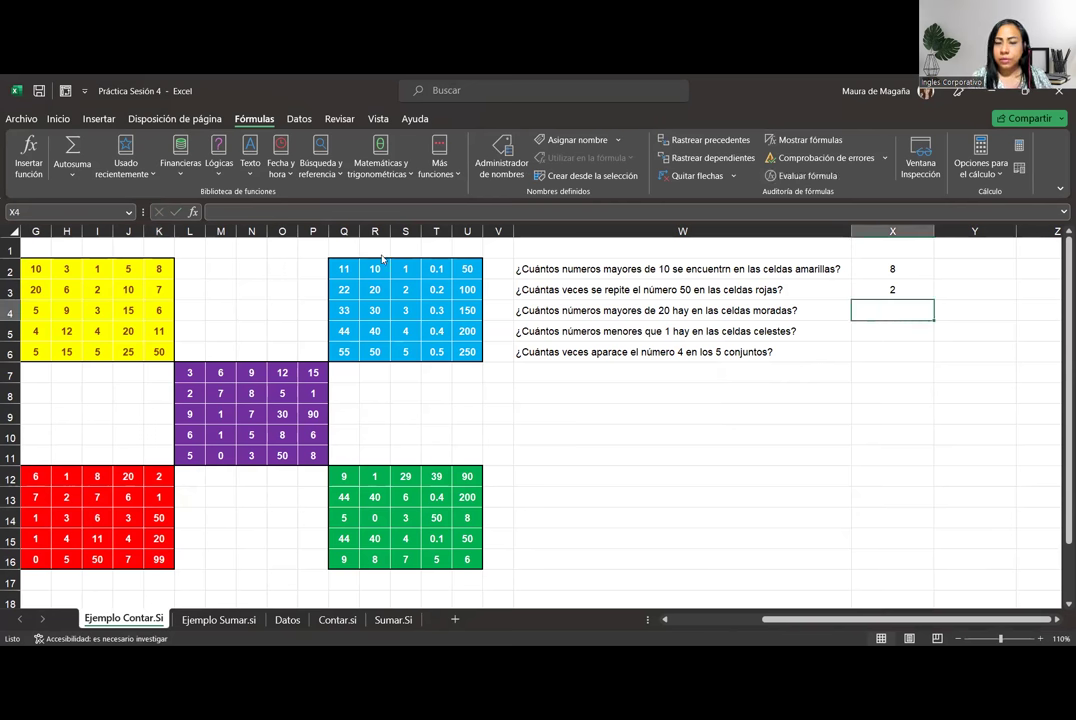
click(862, 311)
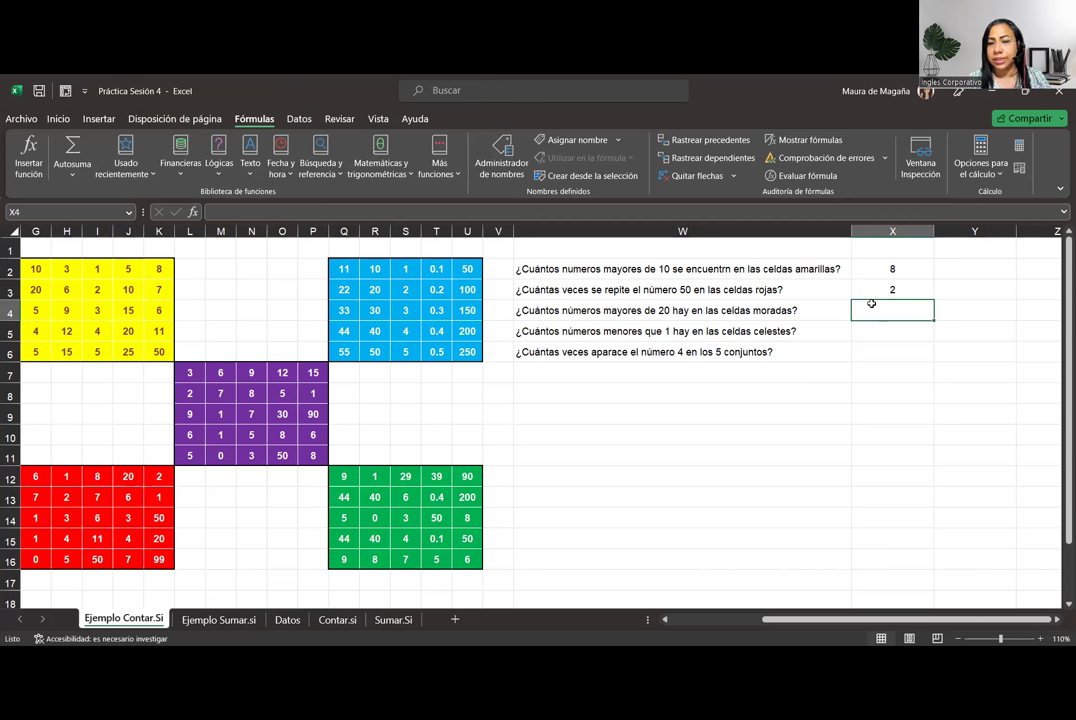
Step: Enter =CONTAR.SI(L7:P11;">20") in X4, counting 3 purple-block values over 20
text(=)
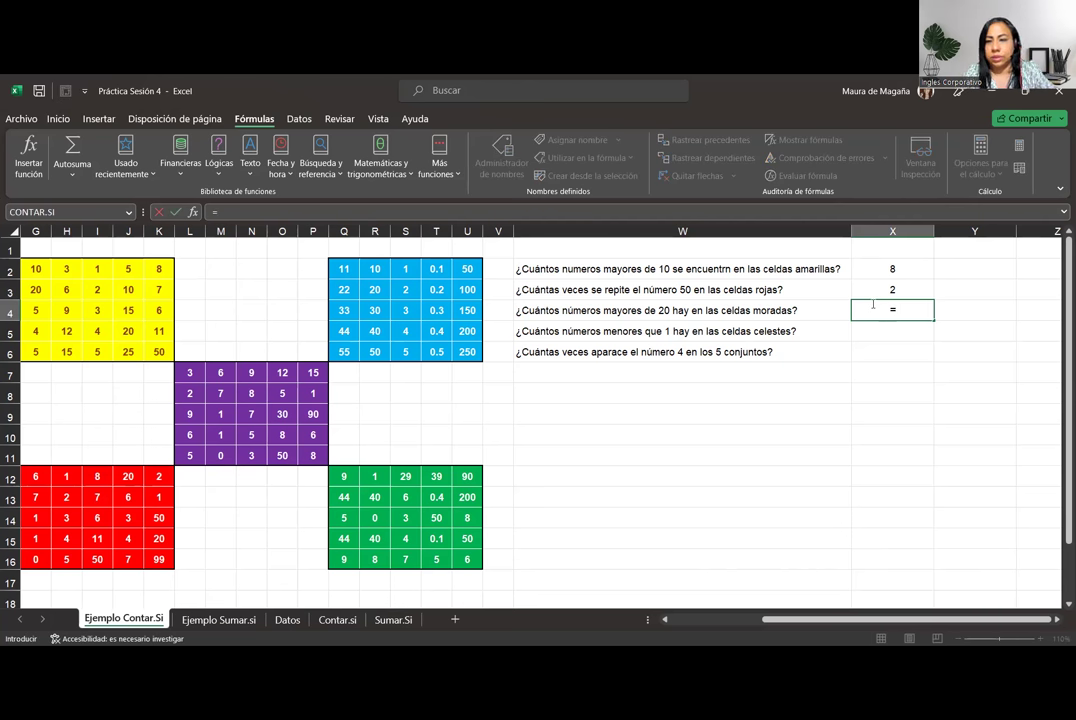
text(contar.)
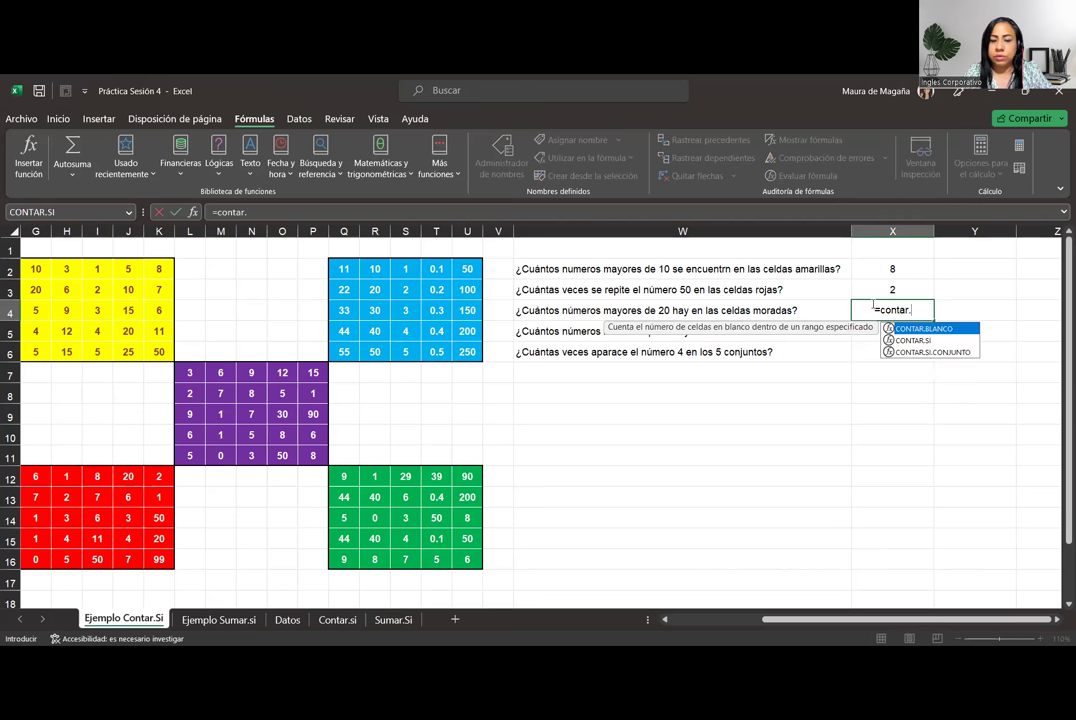
key(Down)
key(Tab)
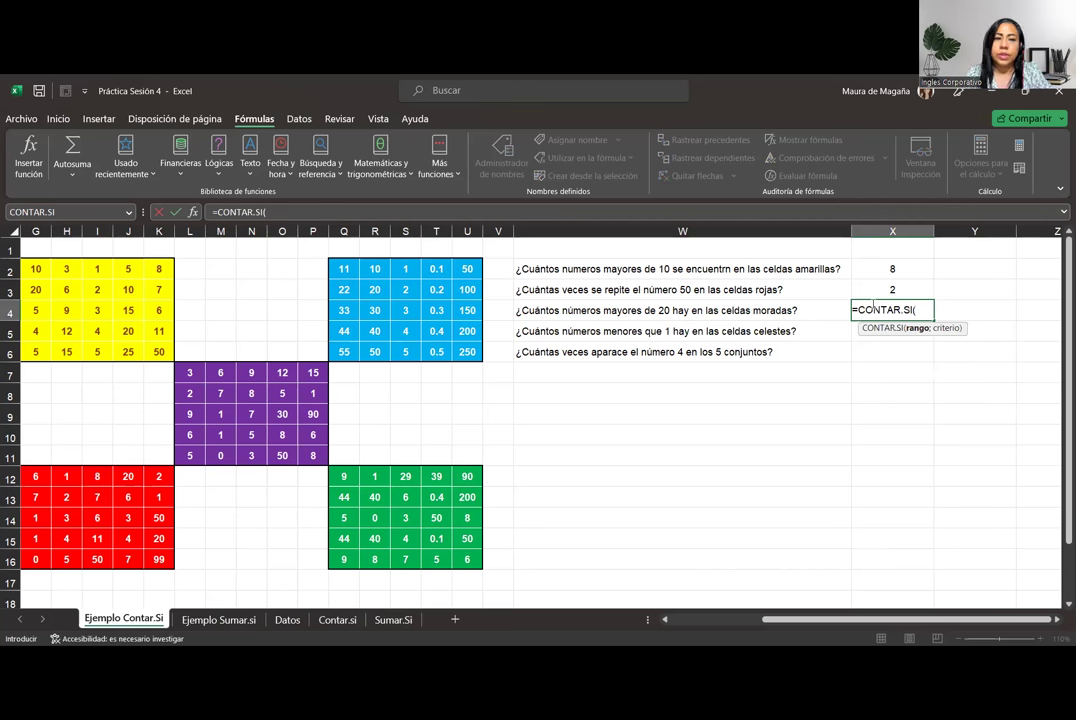
mouse_move(190, 372)
mouse_down()
mouse_move(334, 460)
mouse_move(316, 456)
mouse_up()
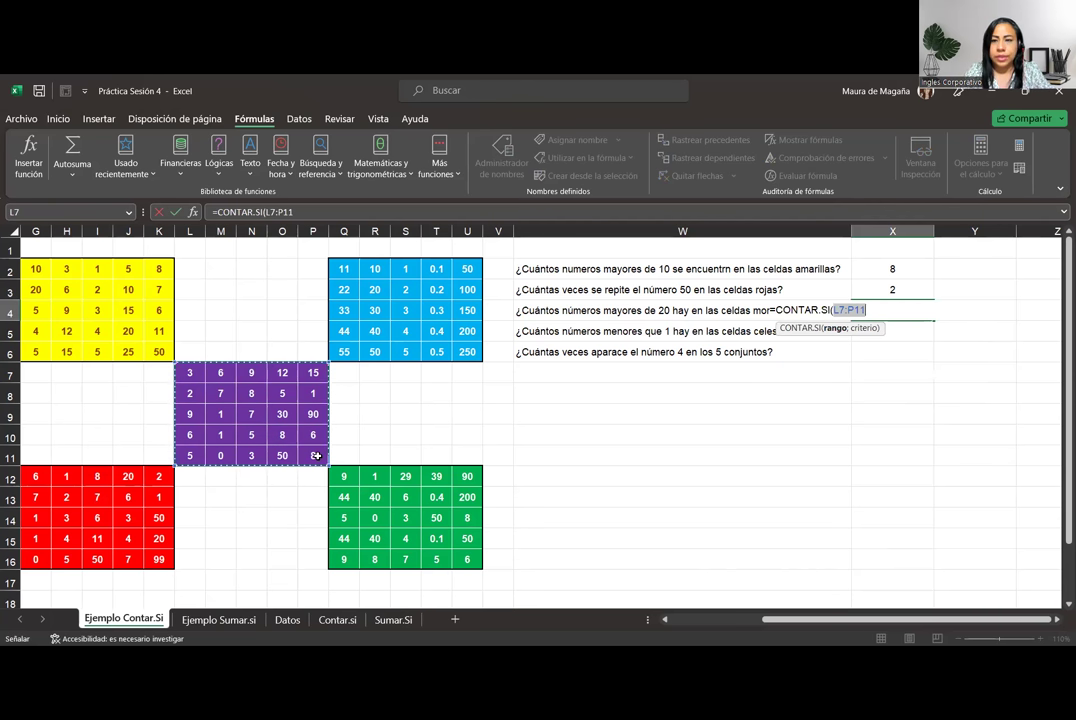
text(;)
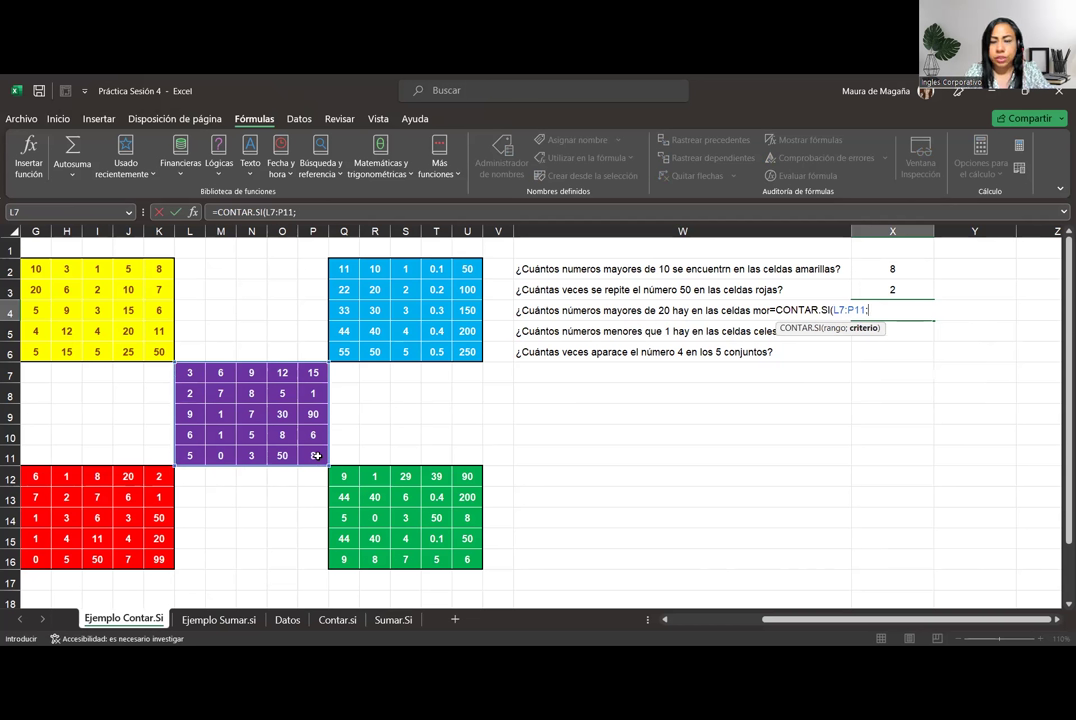
text(")
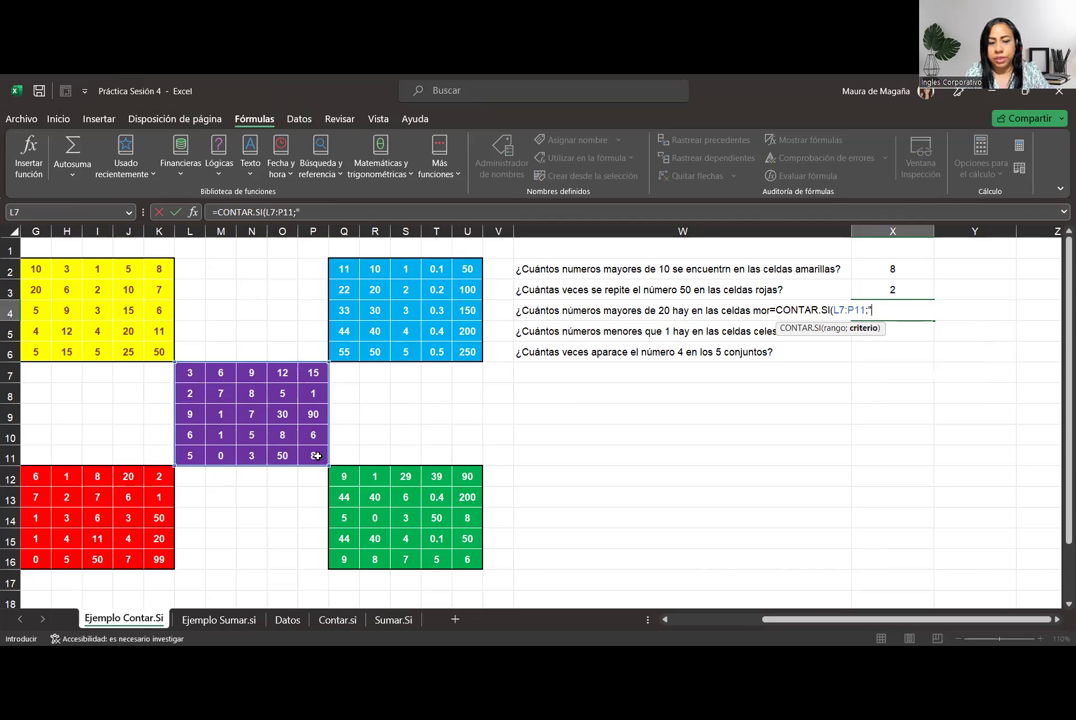
text(>20)
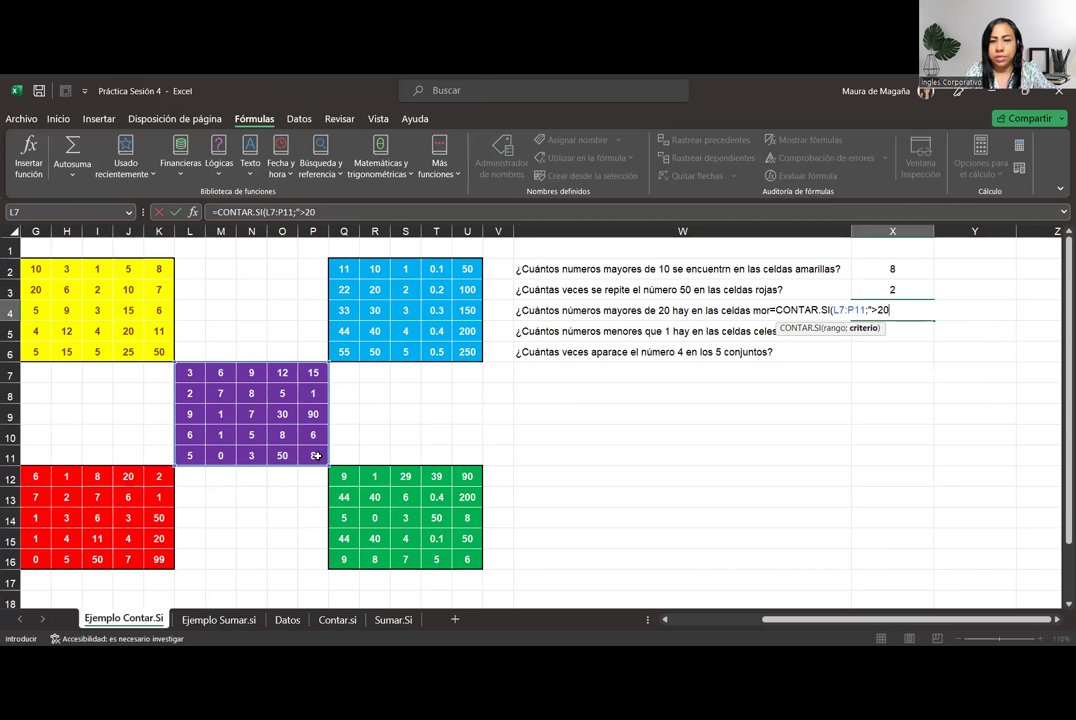
text("))
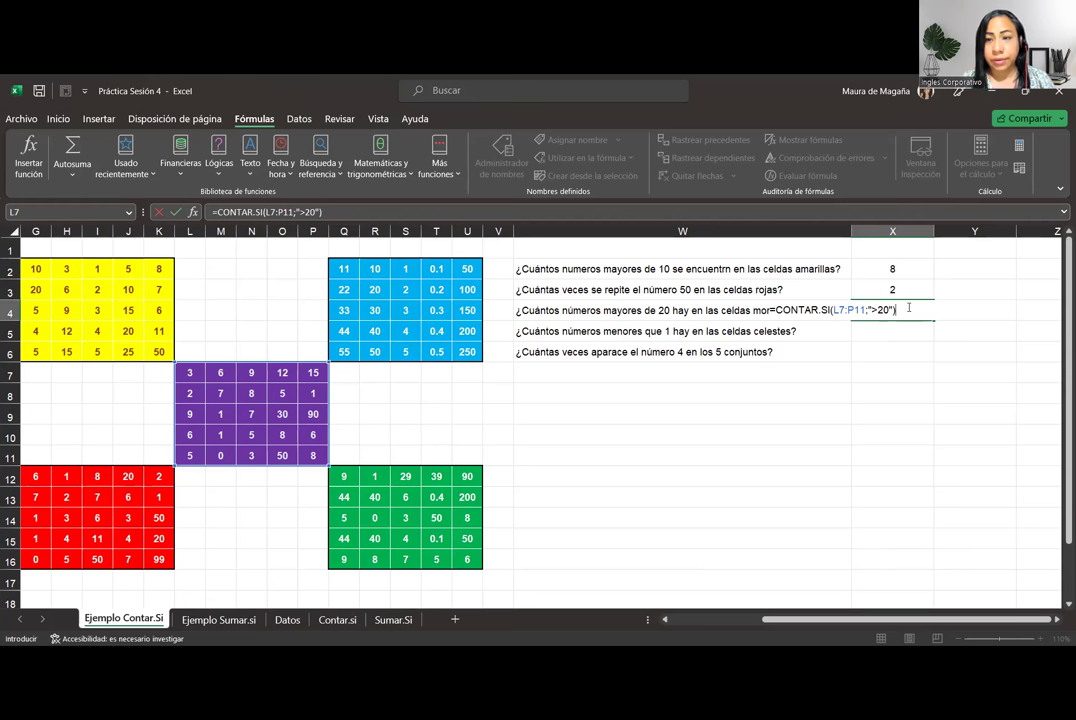
key(Return)
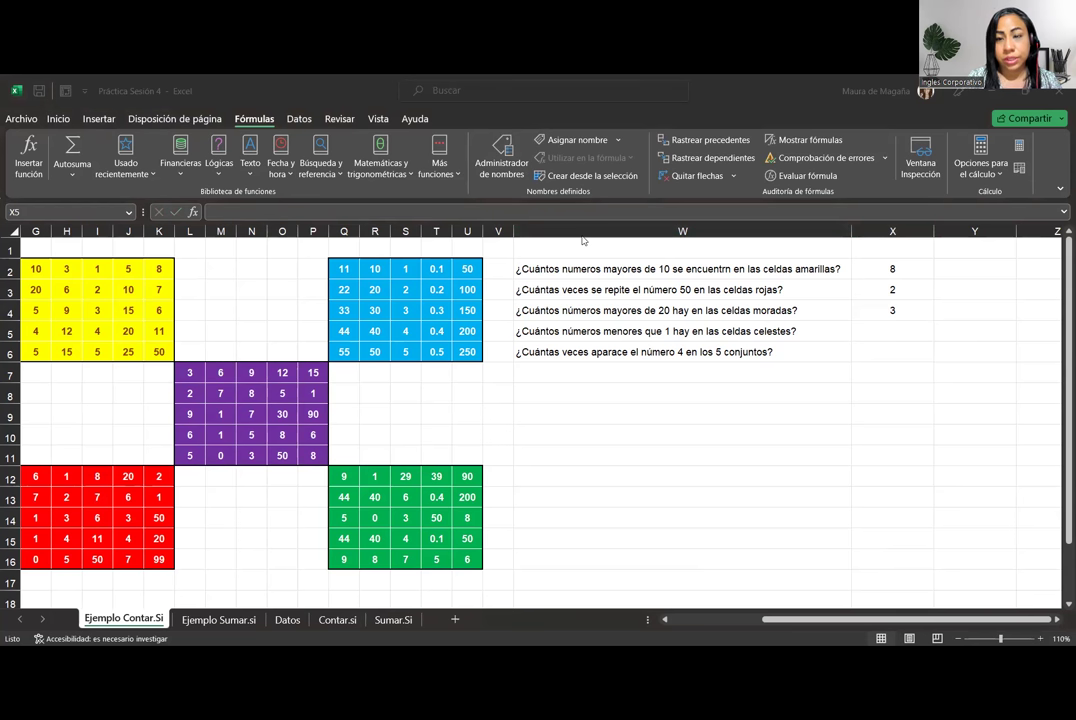
click(858, 336)
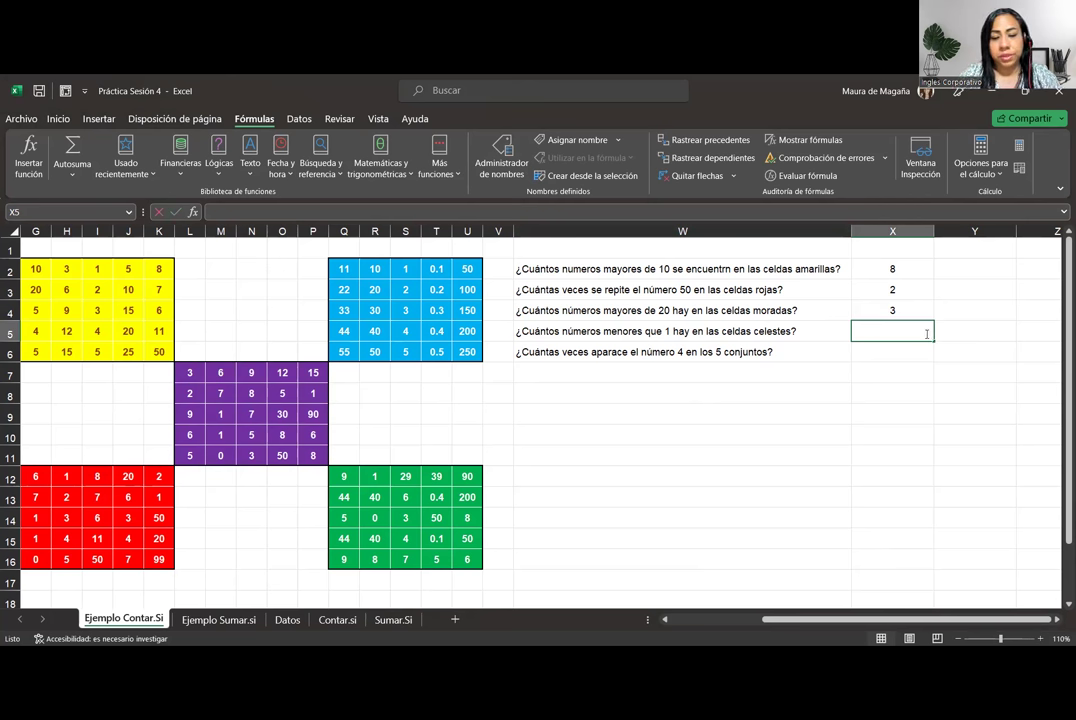
Step: Enter =CONTAR.SI(Q2:U6;"<1") in X5, counting 5 light-blue values below 1
text(=)
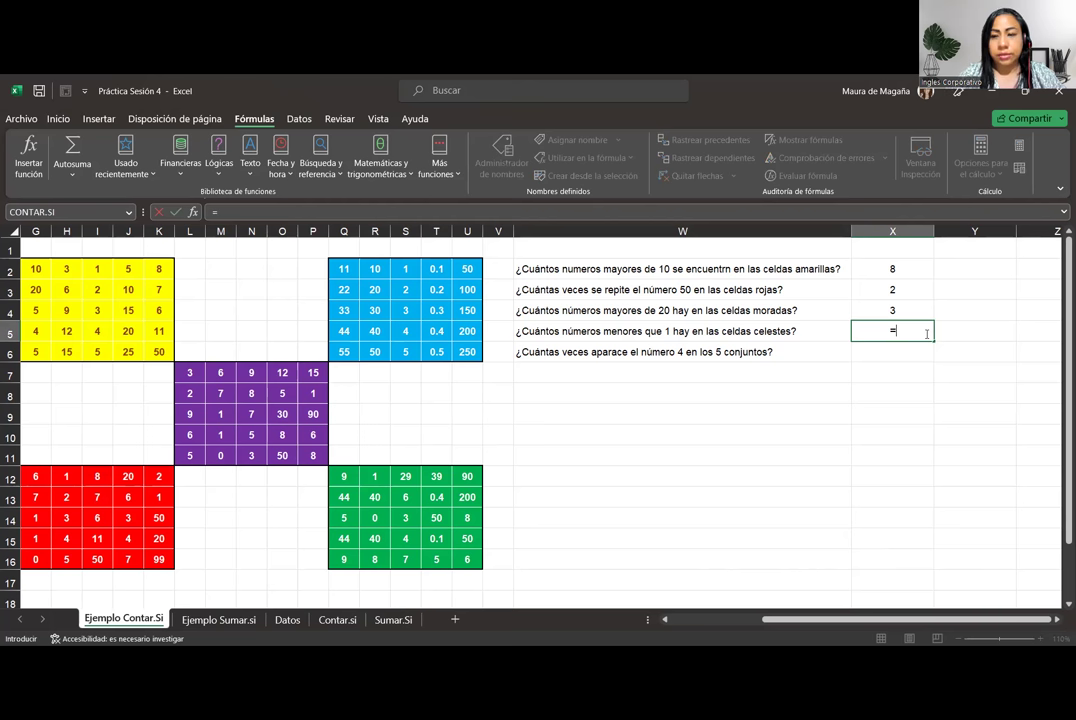
text(CONTAR.SI()
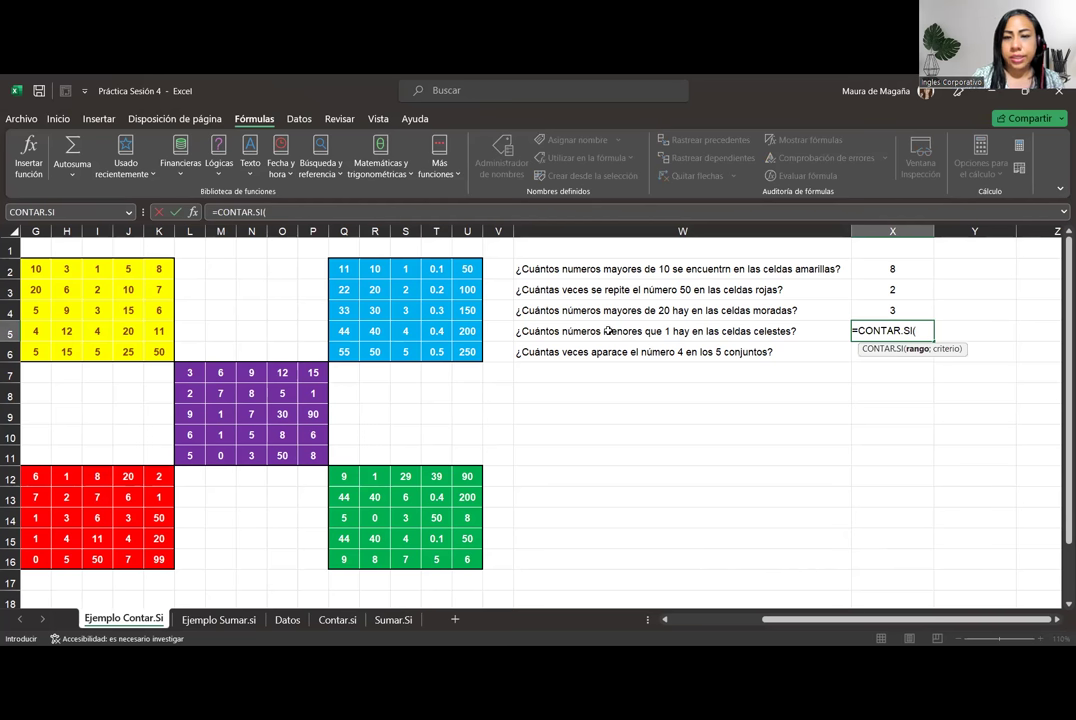
click(363, 270)
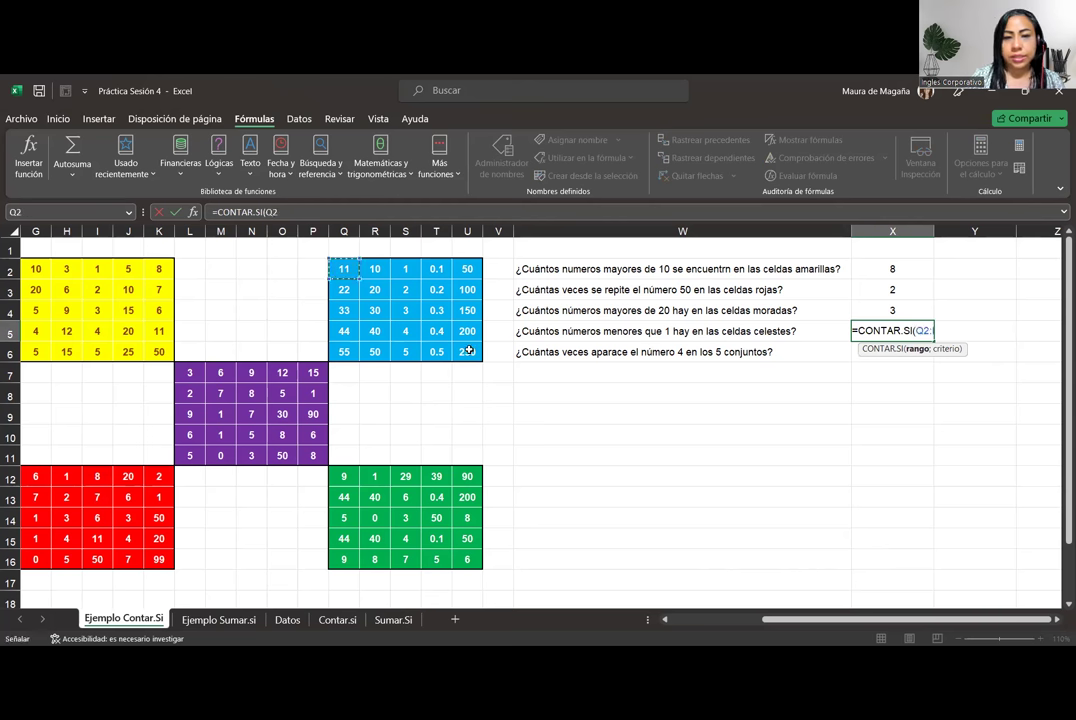
drag(363, 270, 469, 350)
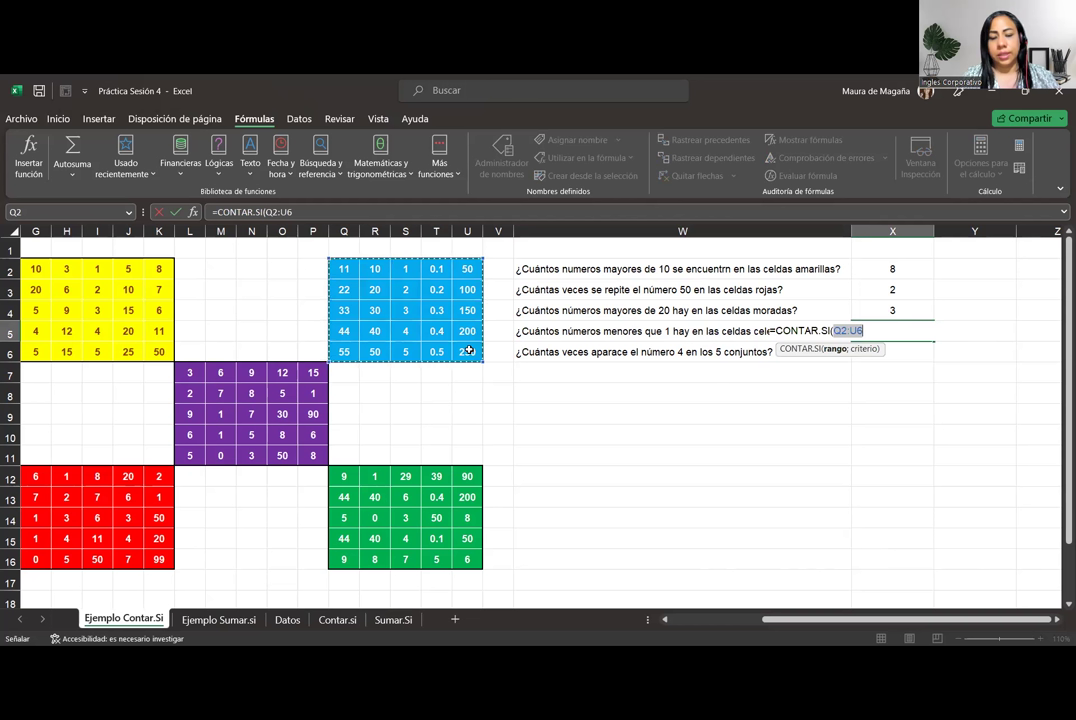
text(;)
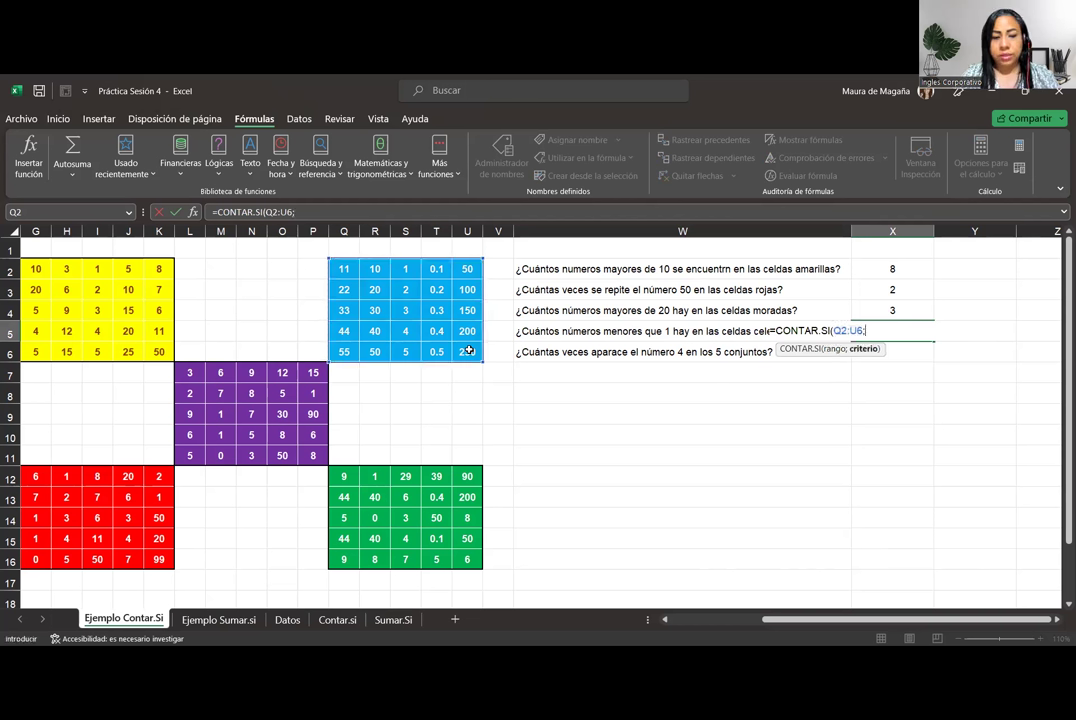
text(")
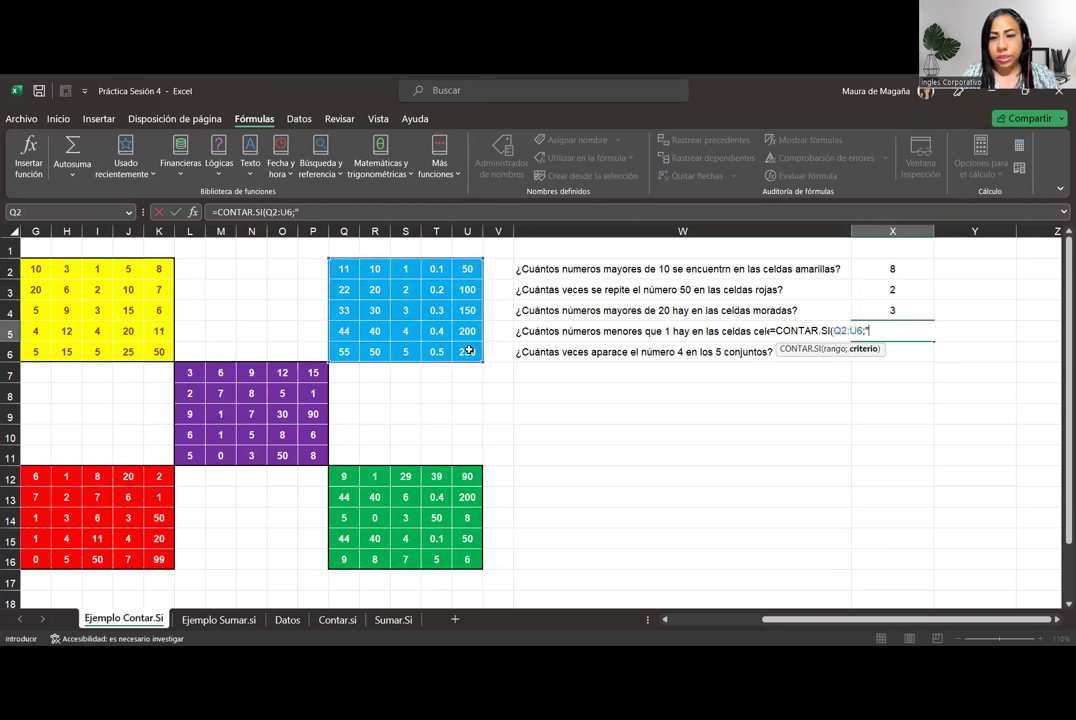
text(<)
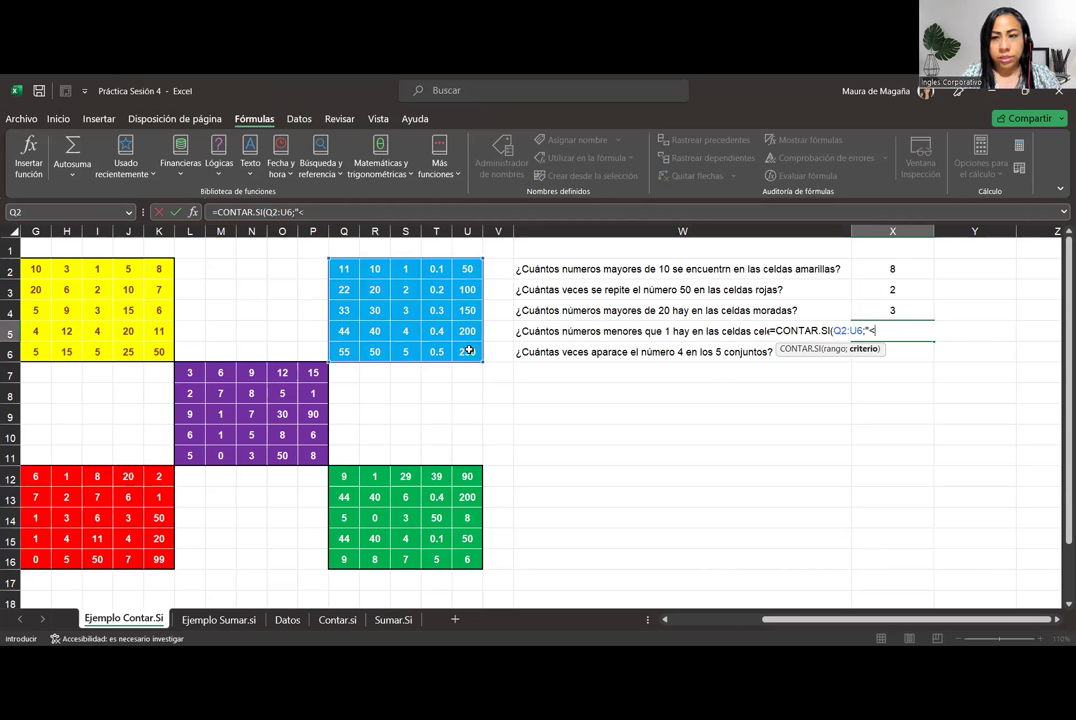
text(1)
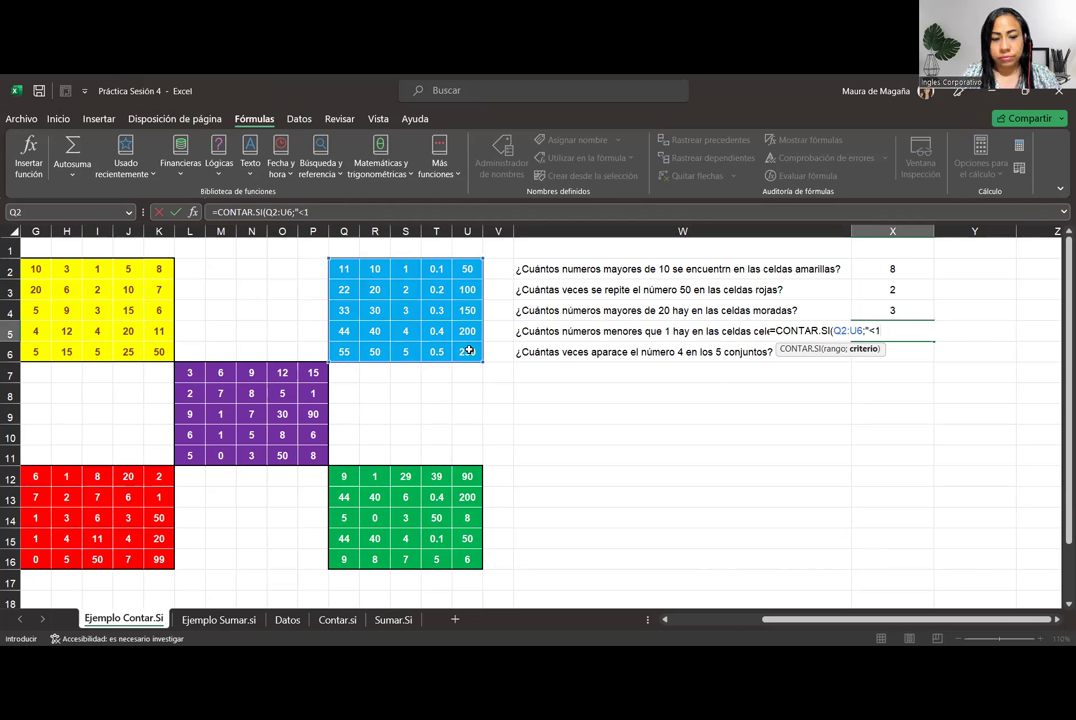
text(")
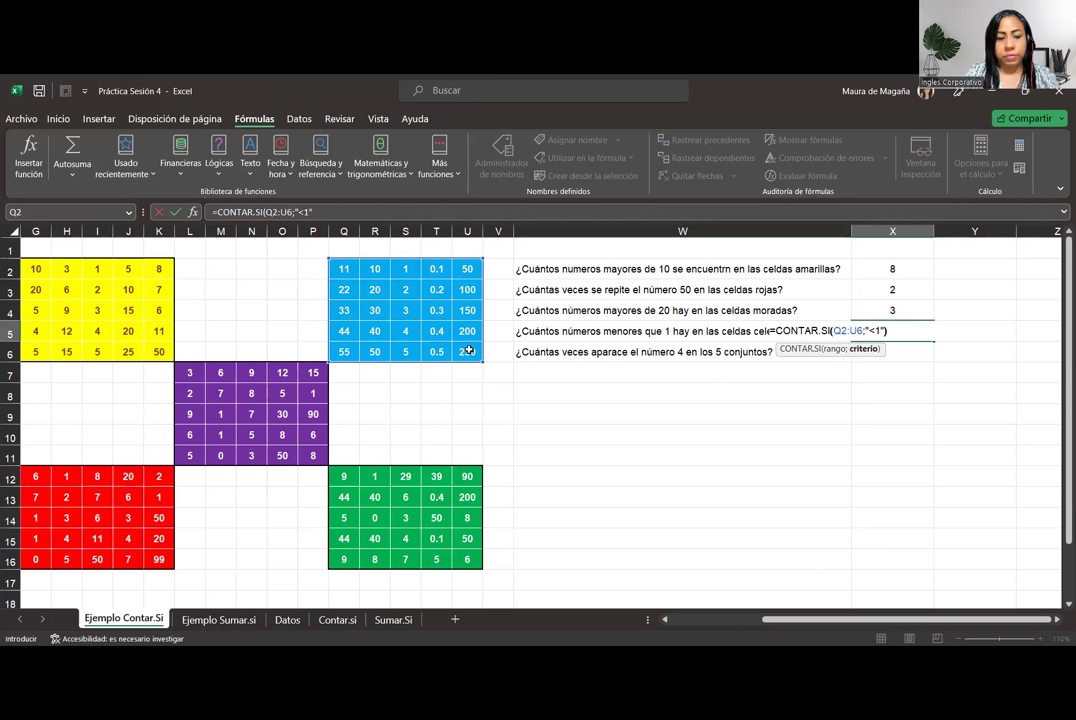
text())
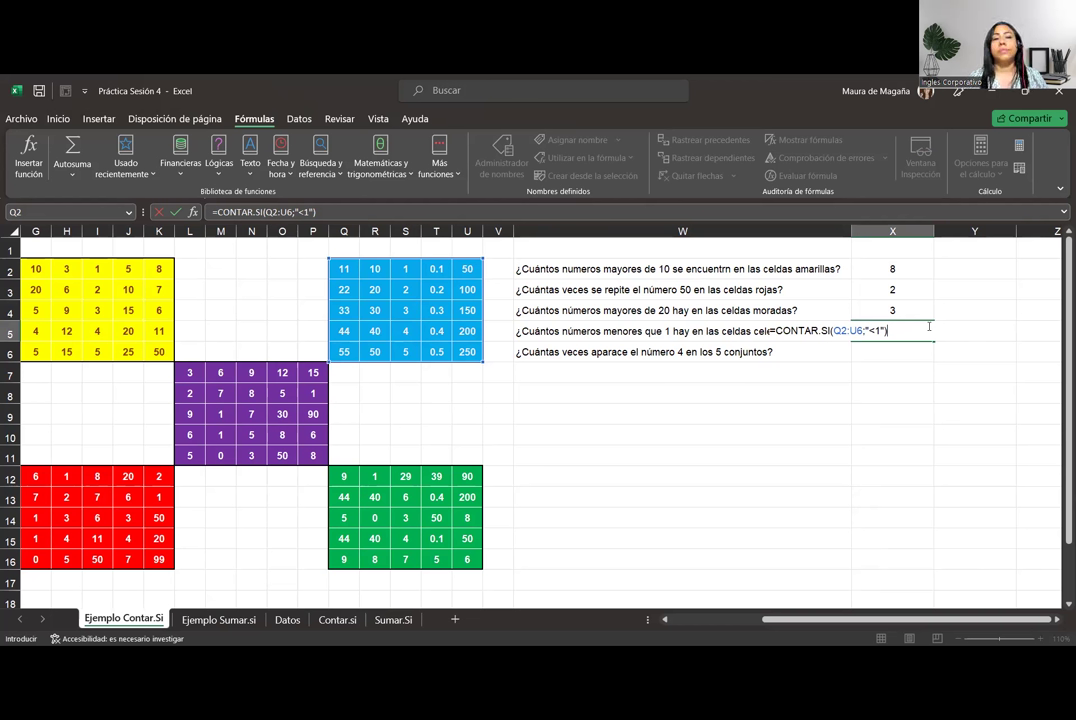
key(Return)
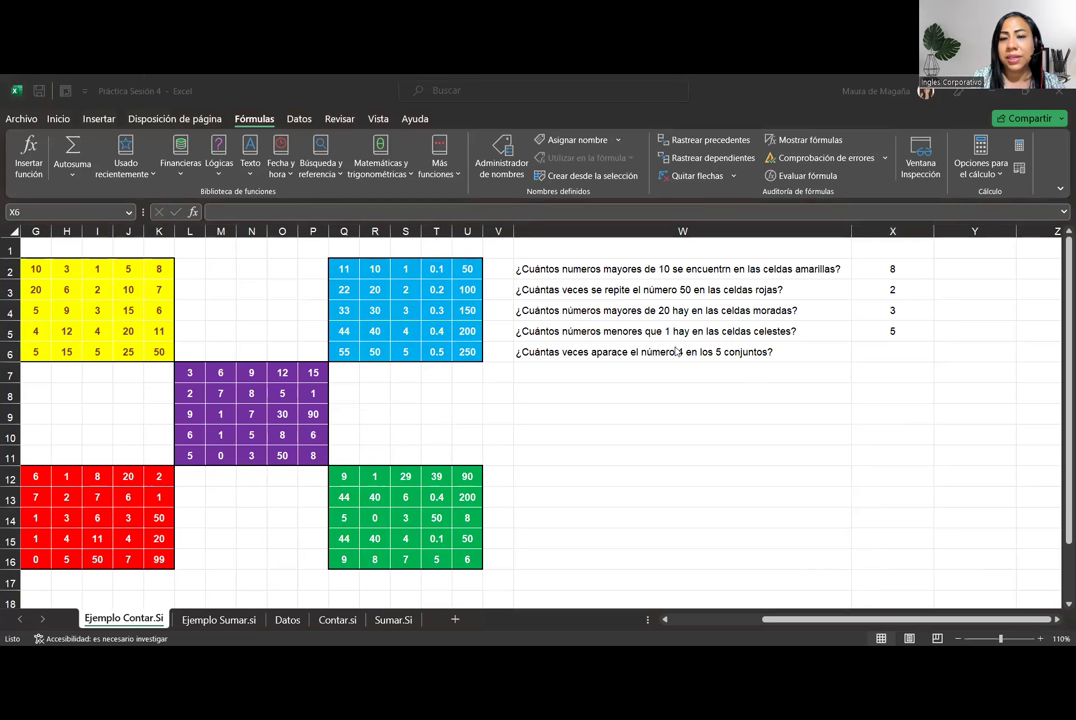
click(871, 350)
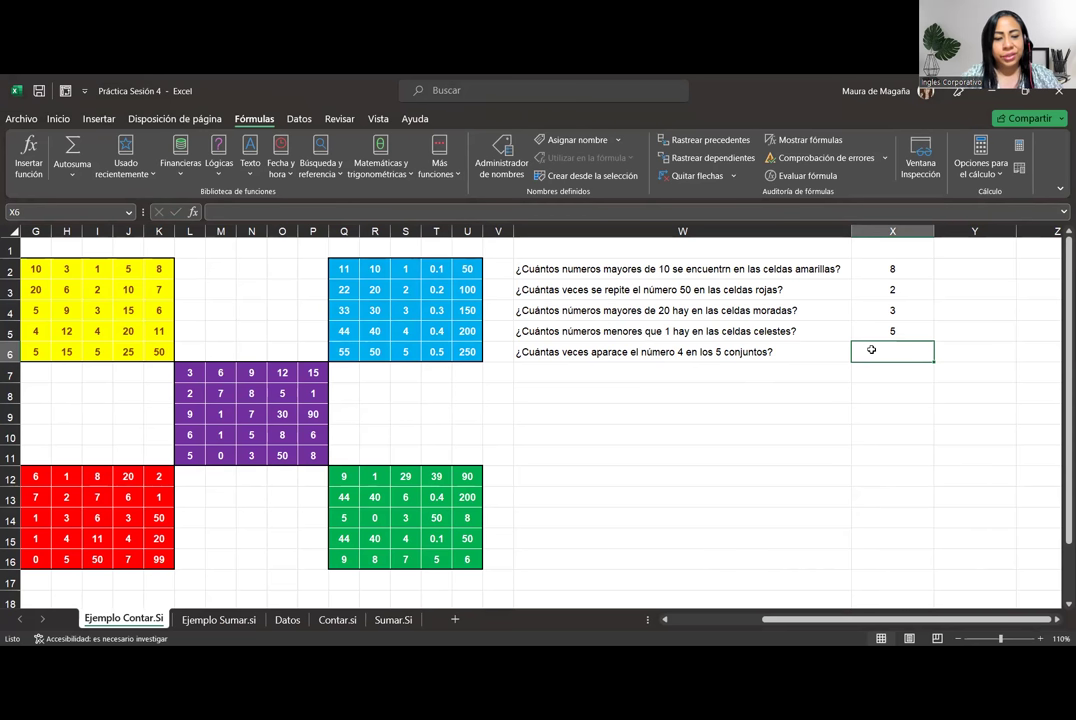
Step: Replace the misspelled contr.si entry in X6 with a CONTAR.SI formula
text(=)
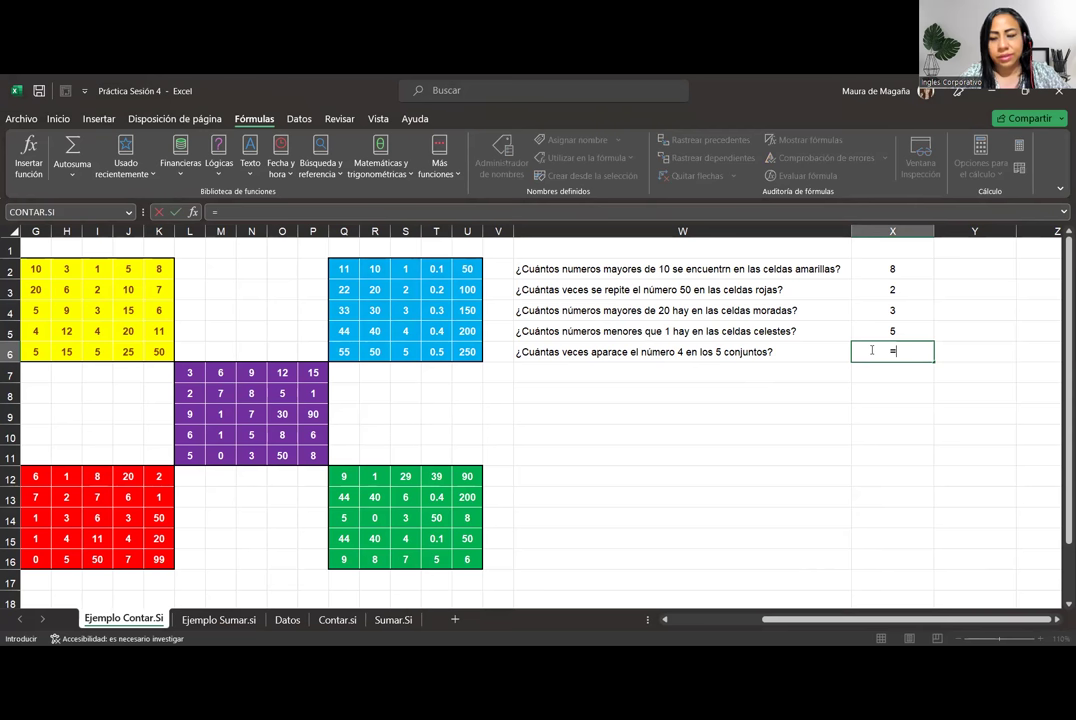
text(contr.si)
key(Tab)
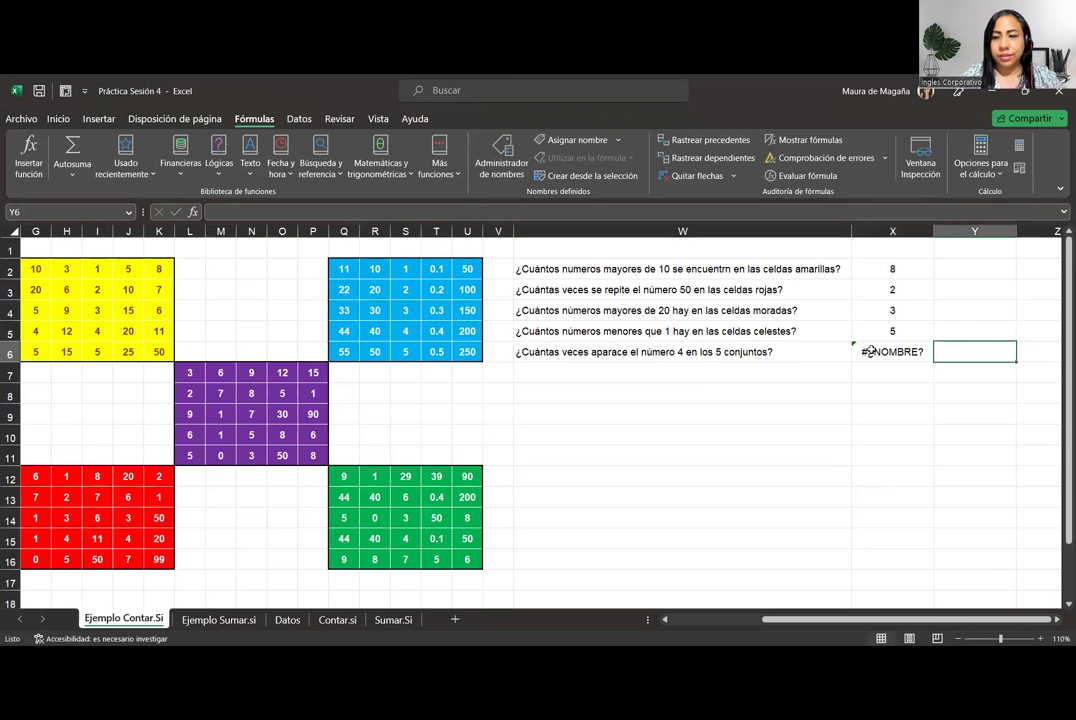
click(871, 351)
text(=)
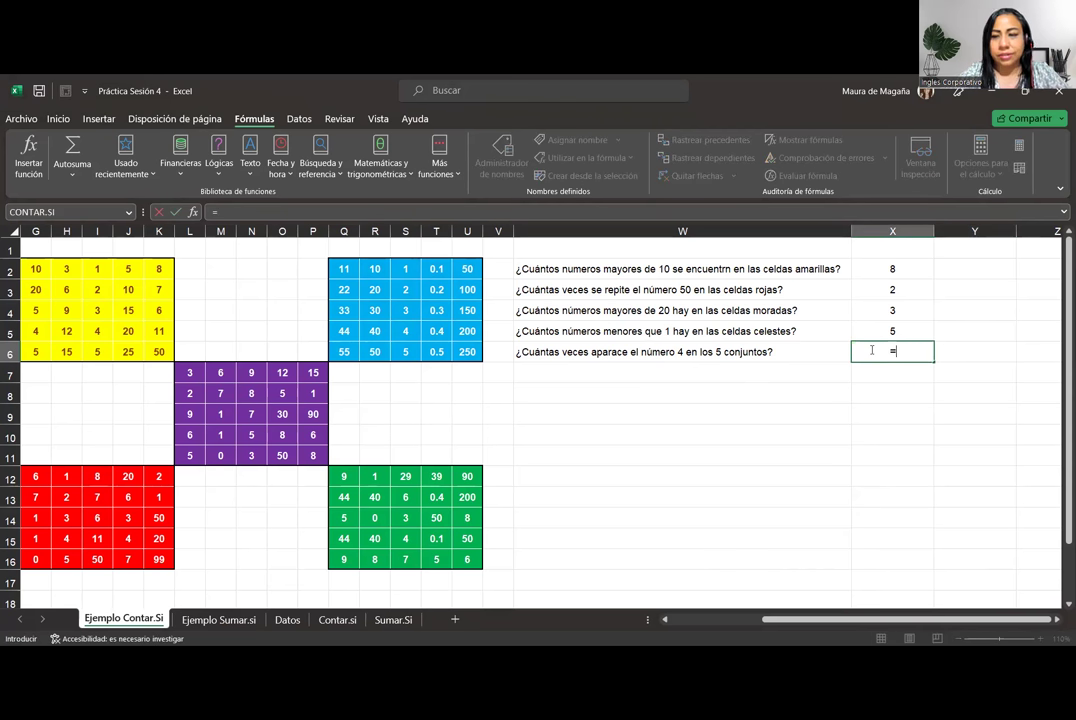
text(cont)
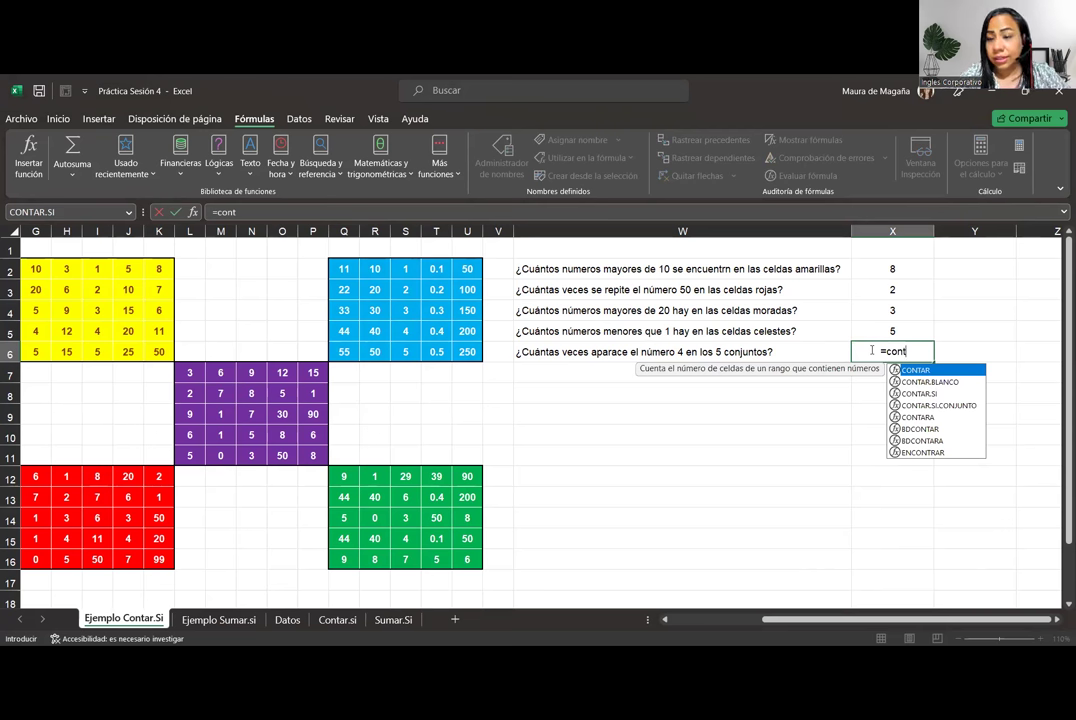
text(ar.s)
key(Tab)
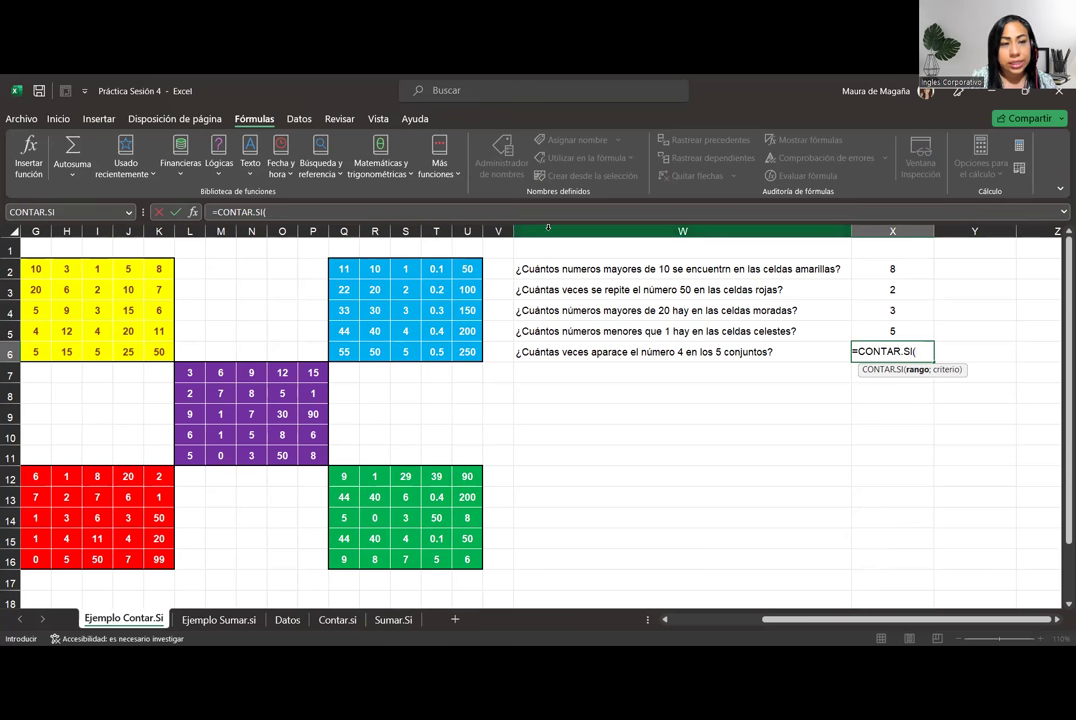
Step: Add the yellow, blue, purple and red blocks as semicolon-separated ranges
drag(42, 268, 158, 351)
text(;)
drag(344, 268, 467, 351)
text(;)
drag(190, 372, 318, 456)
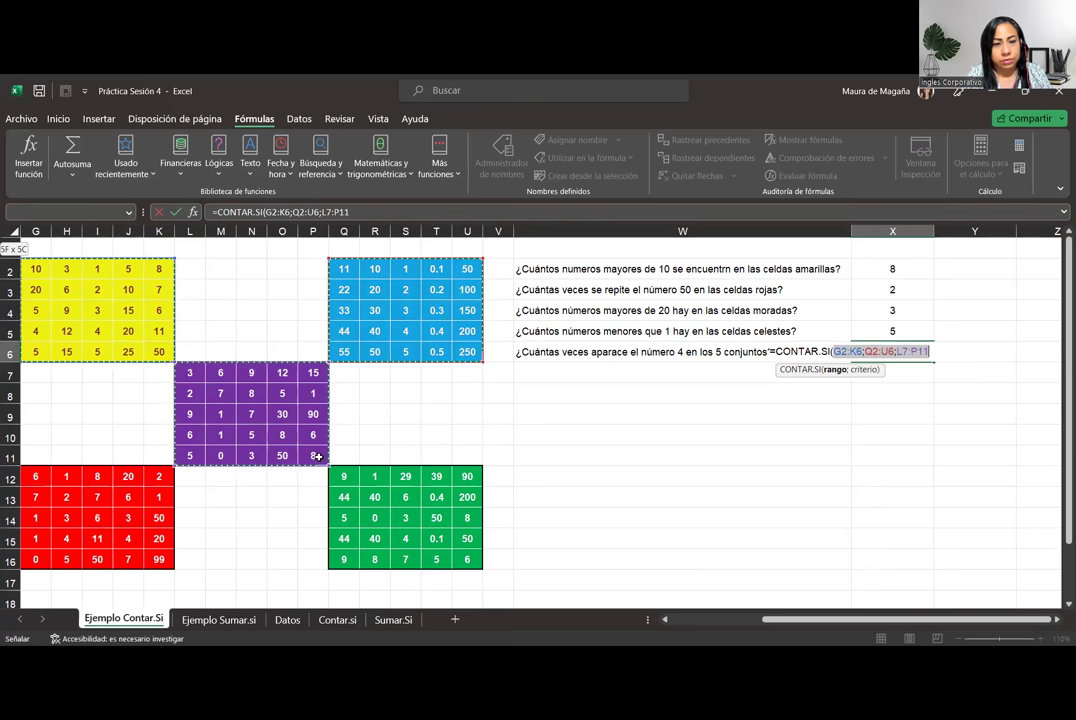
text(;)
mouse_move(35, 476)
mouse_down()
mouse_move(151, 540)
mouse_move(159, 559)
mouse_up()
text(;)
Step: Add the green block Q12:U16 and criterion "=4", triggering Excel's too-many-arguments warning
click(344, 476)
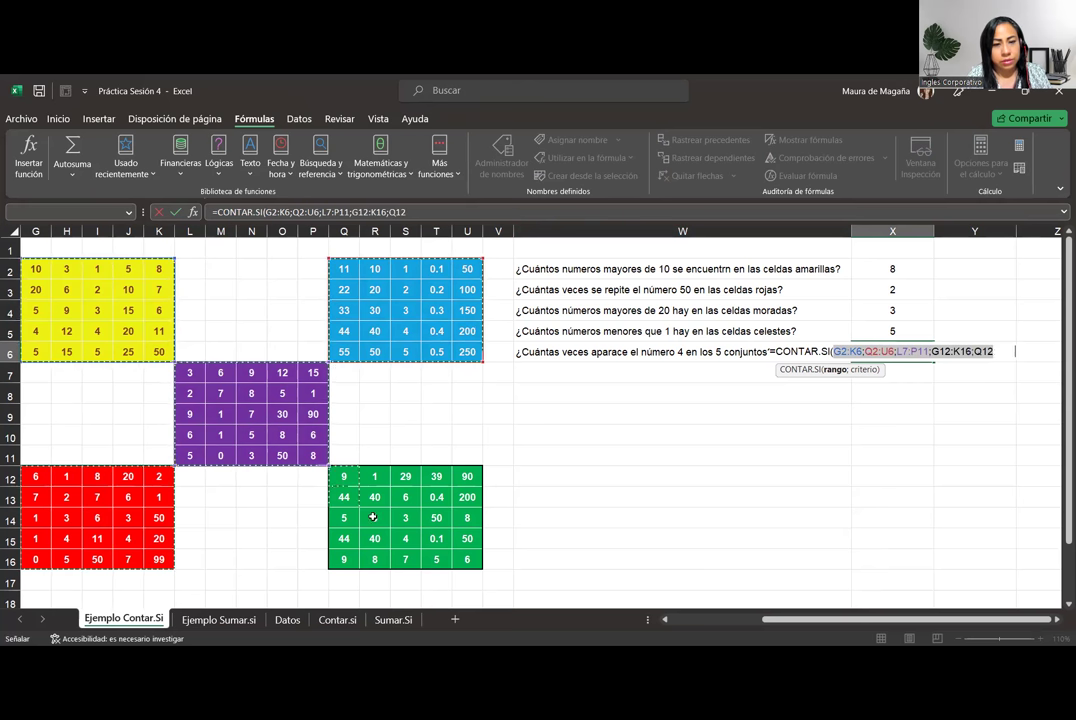
drag(373, 517, 458, 556)
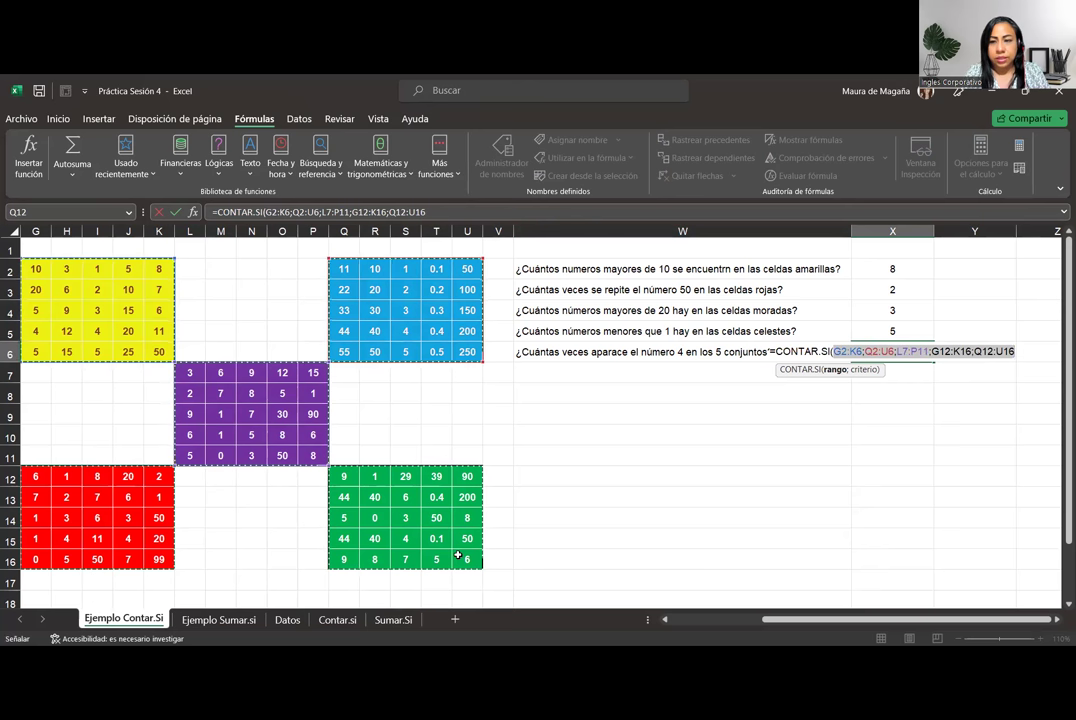
text(;)
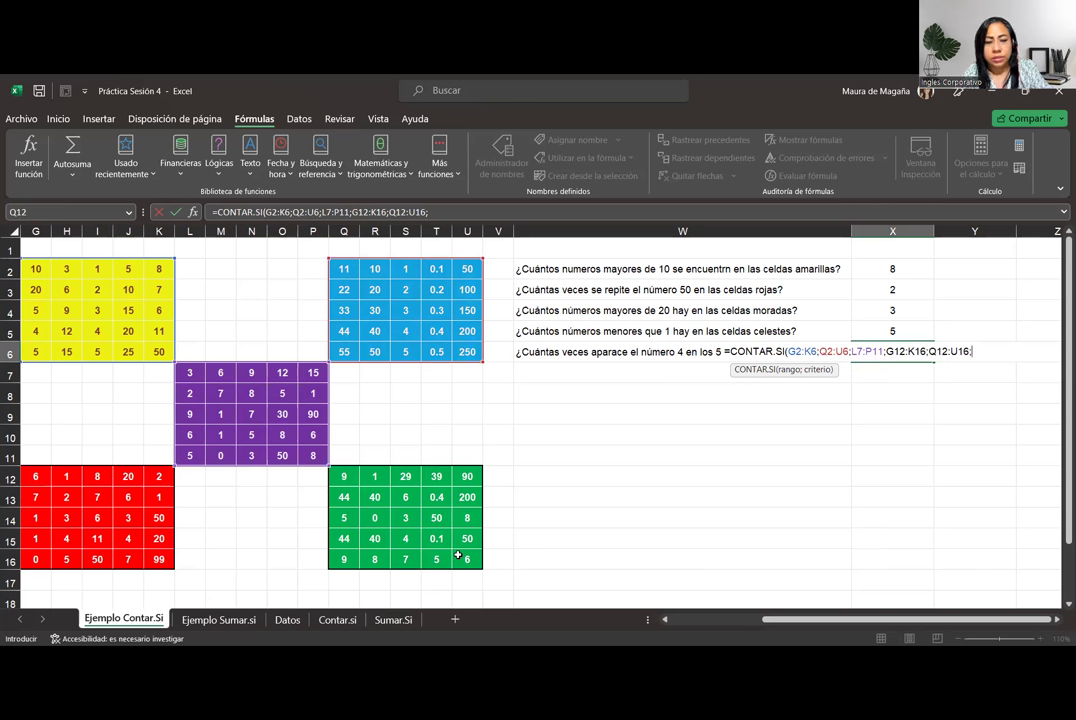
text("=4)
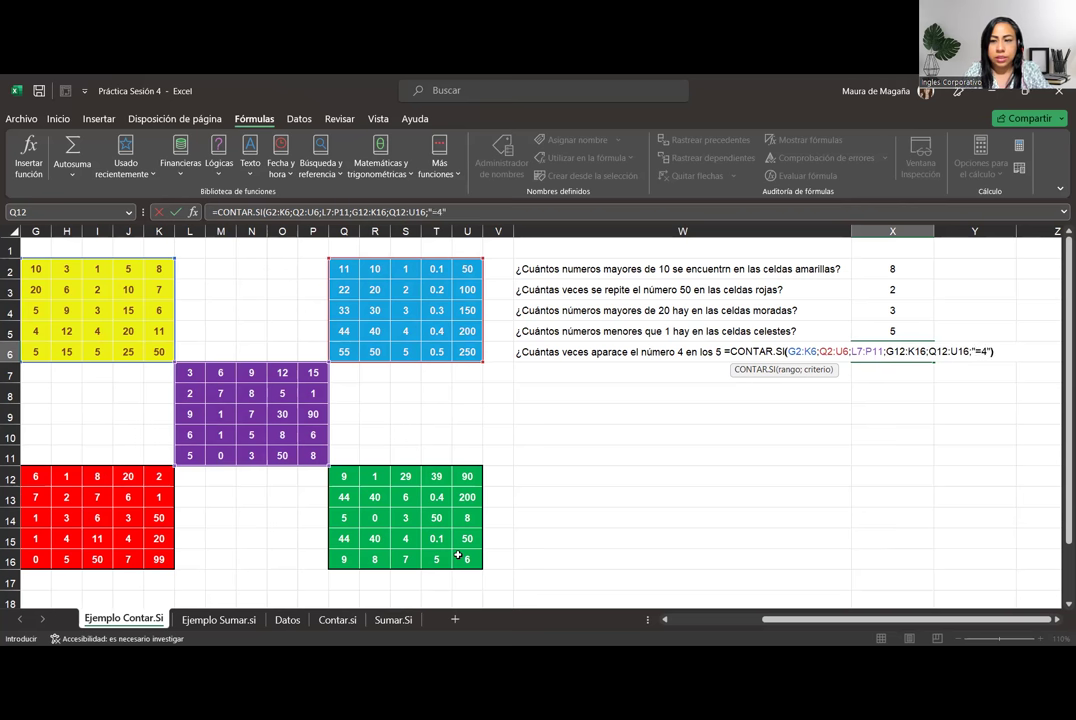
key(Return)
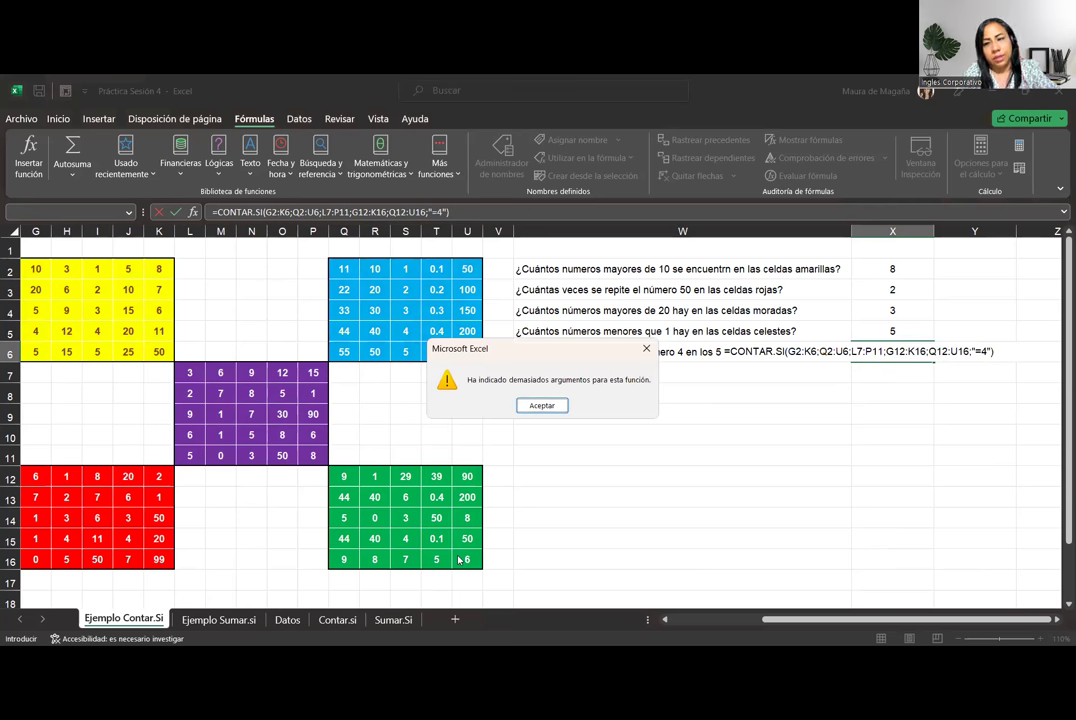
key(Return)
key(Escape)
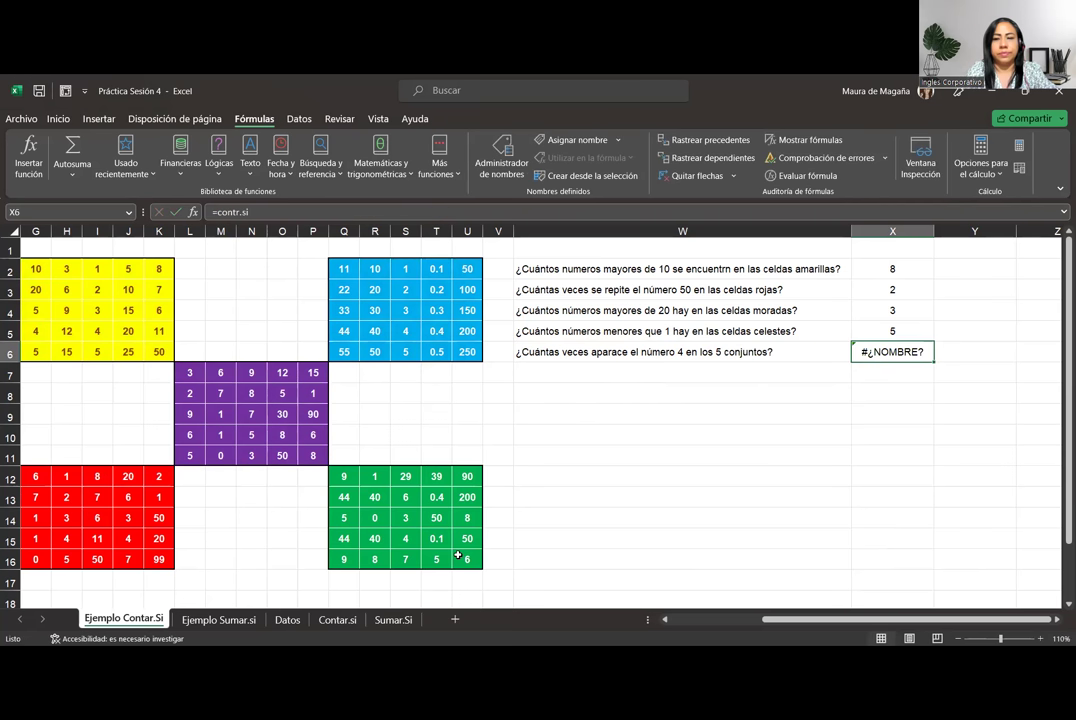
key(Delete)
text(=)
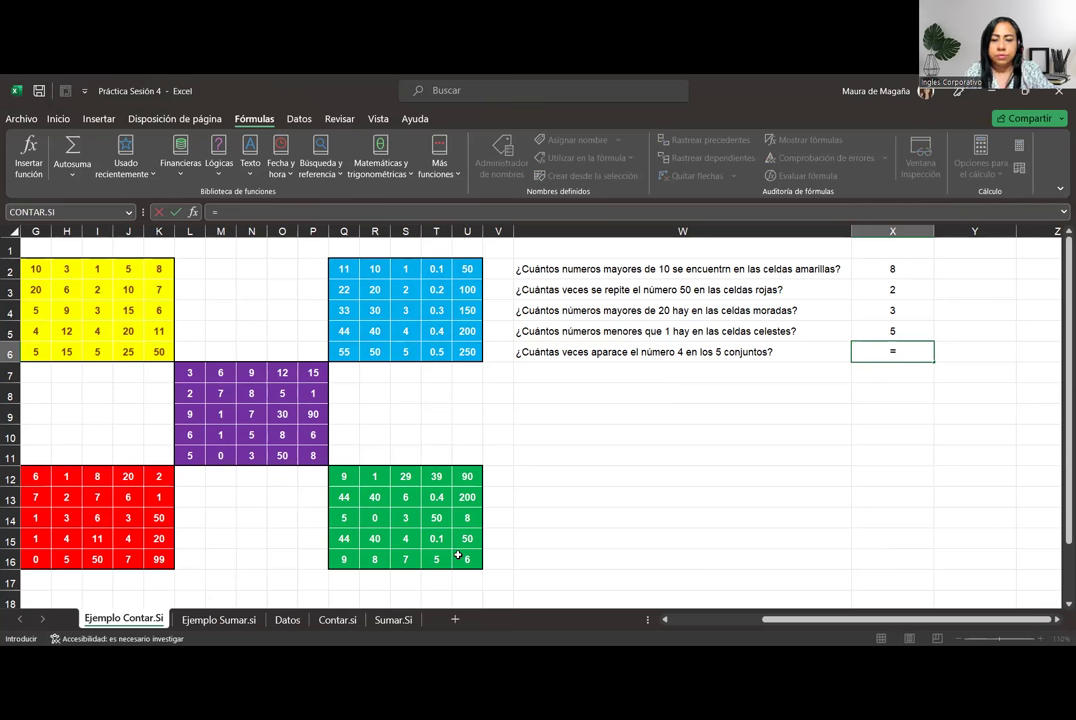
text(CONTAR.SI()
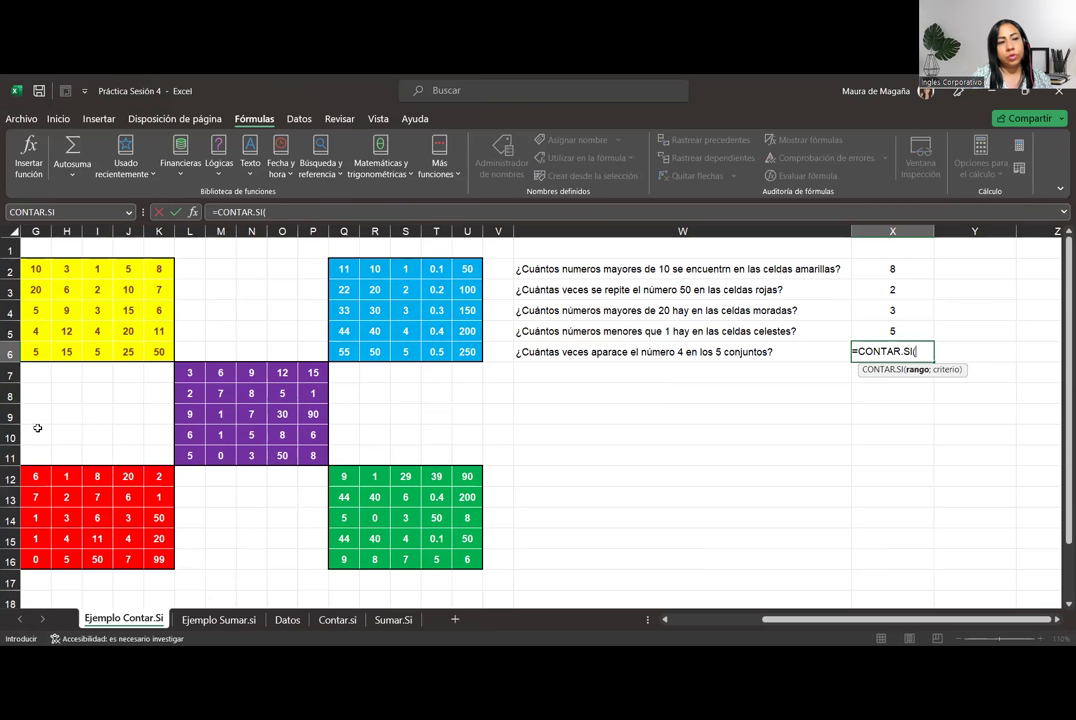
click(35, 268)
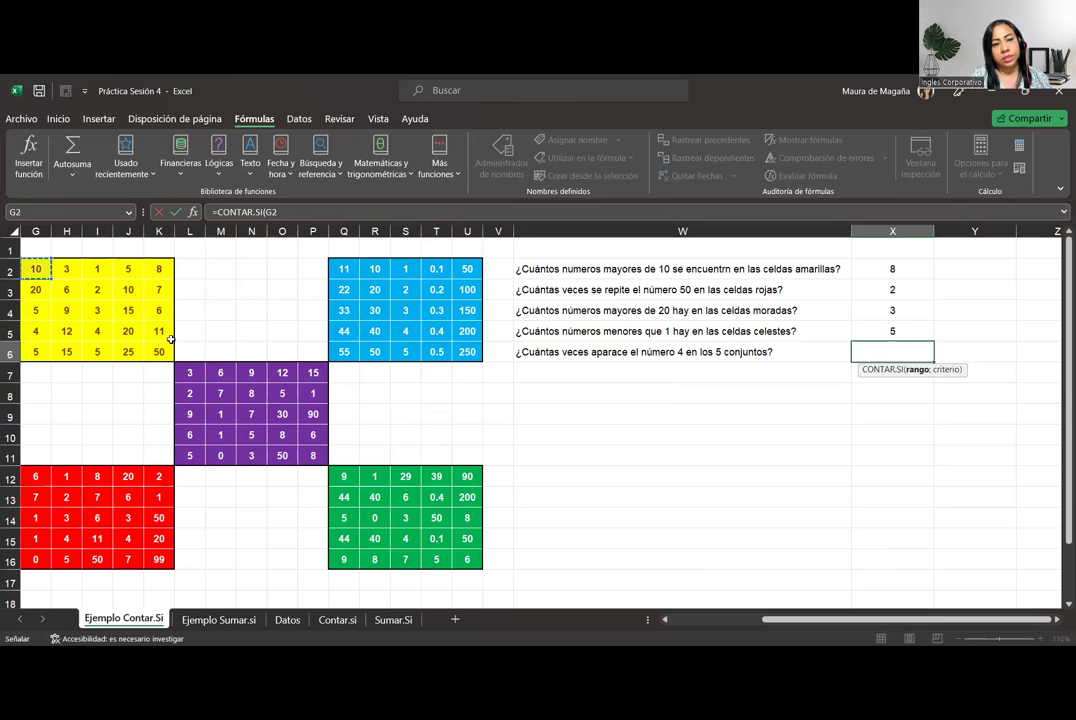
shift+click(463, 558)
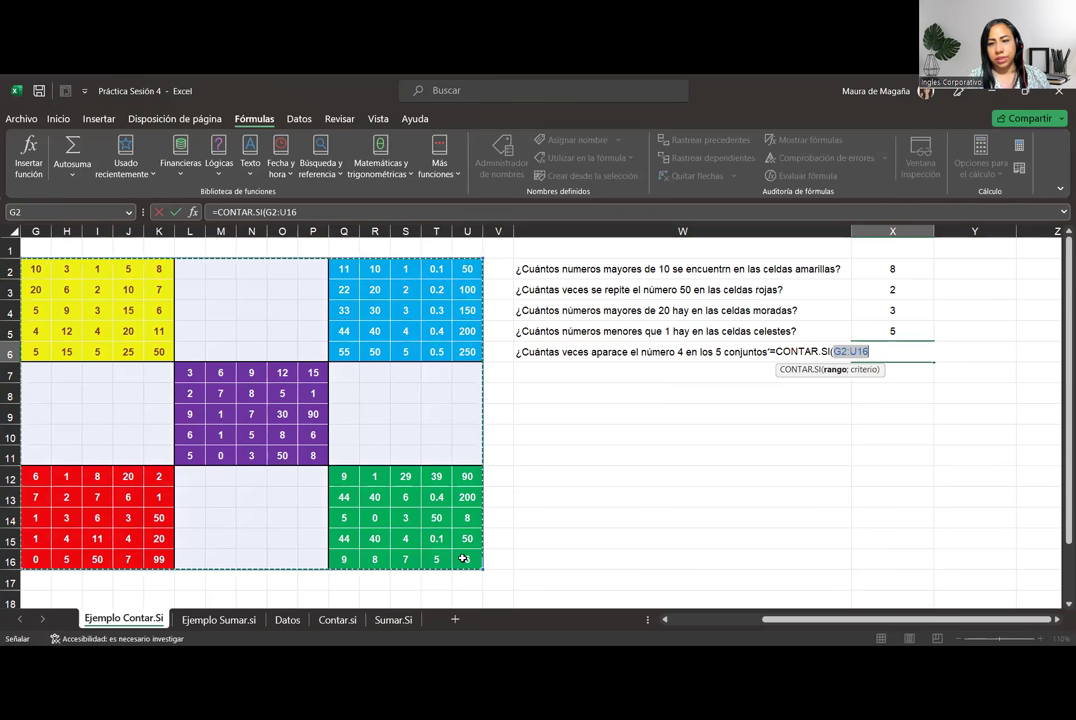
text(;)
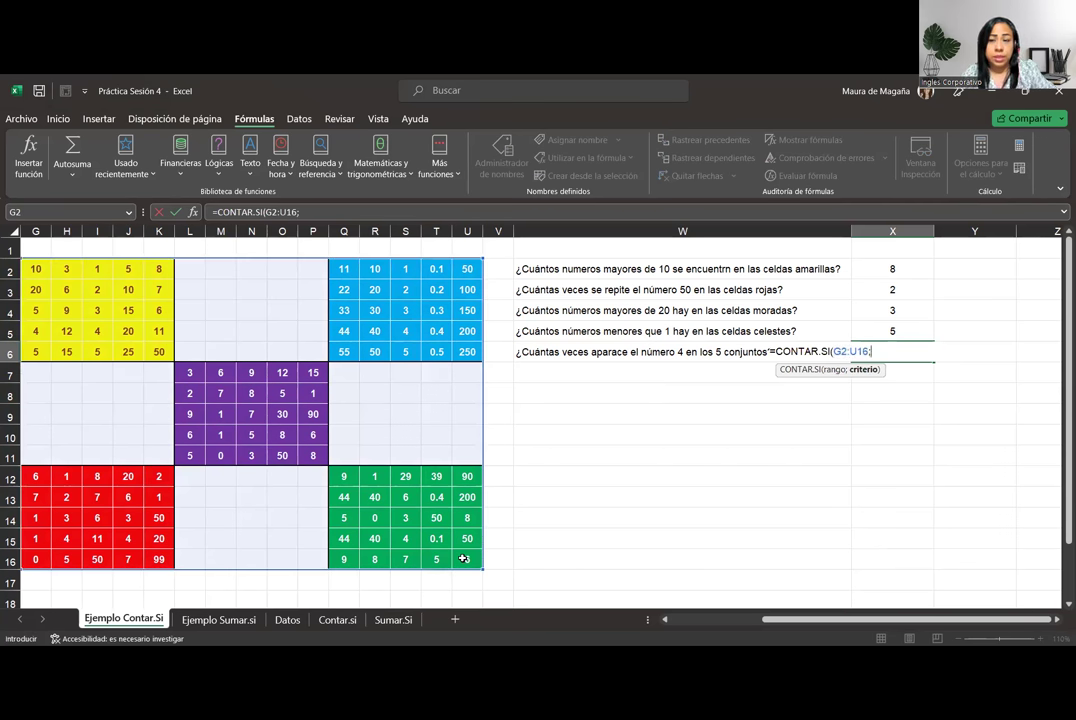
text(")
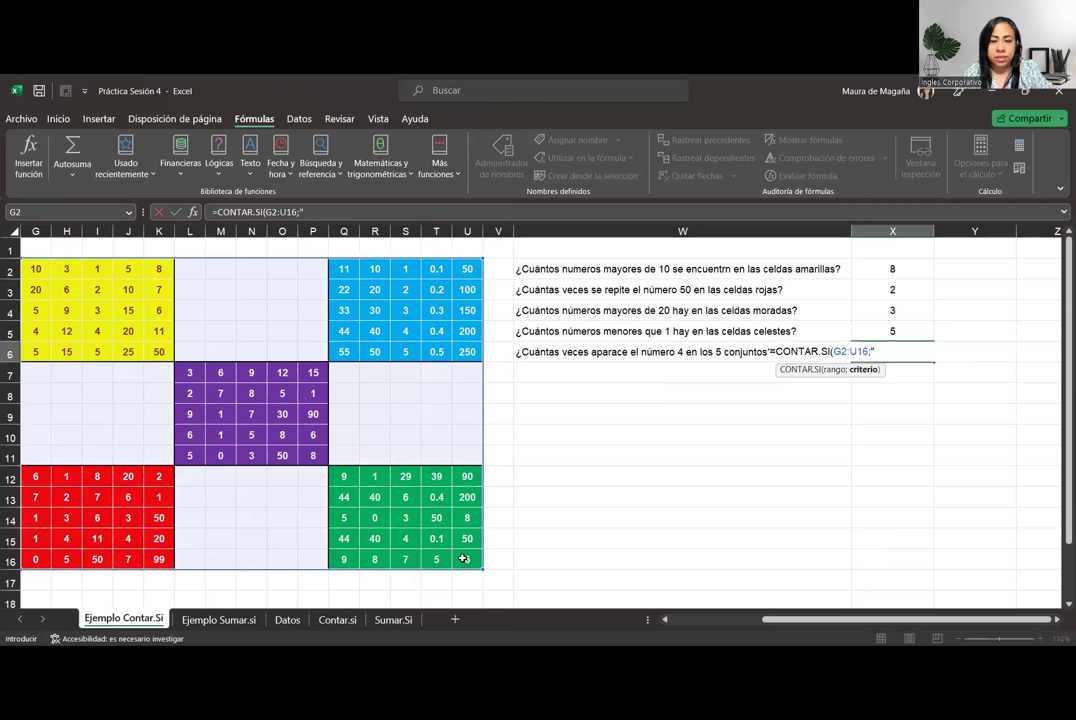
text(=4"))
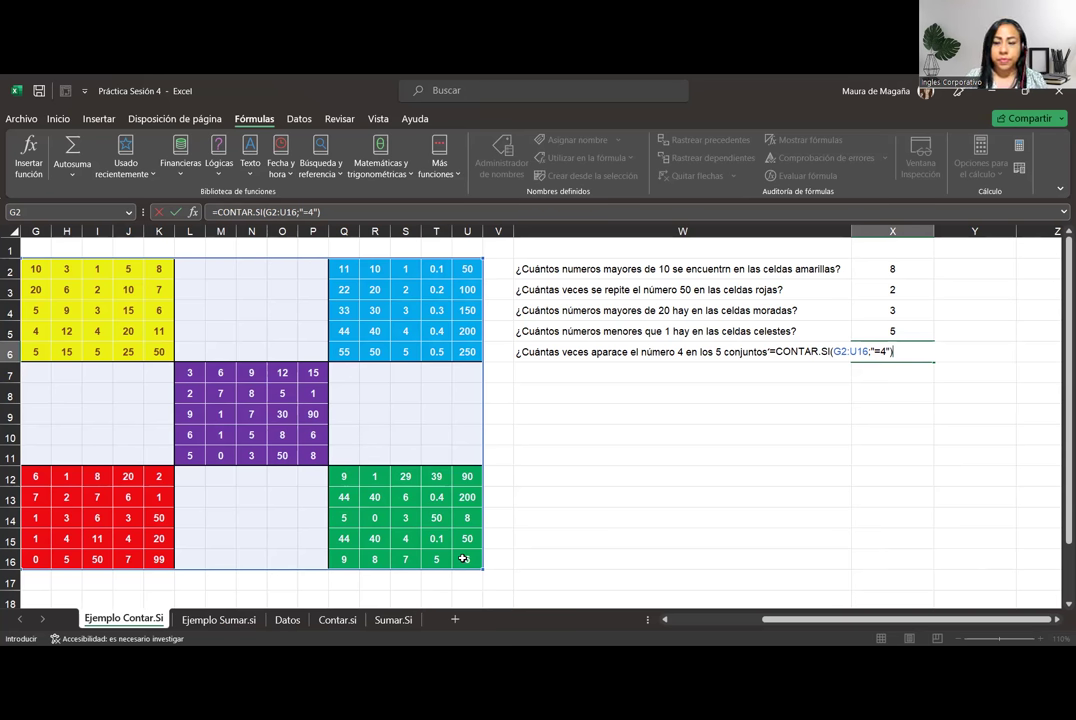
key(Return)
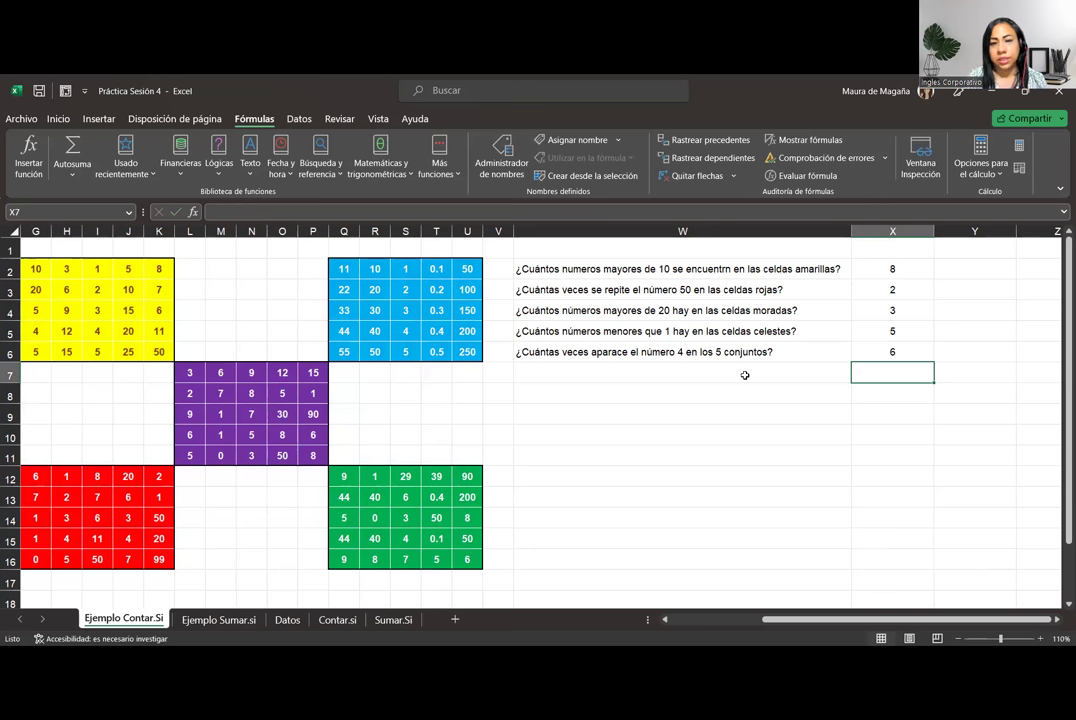
click(889, 355)
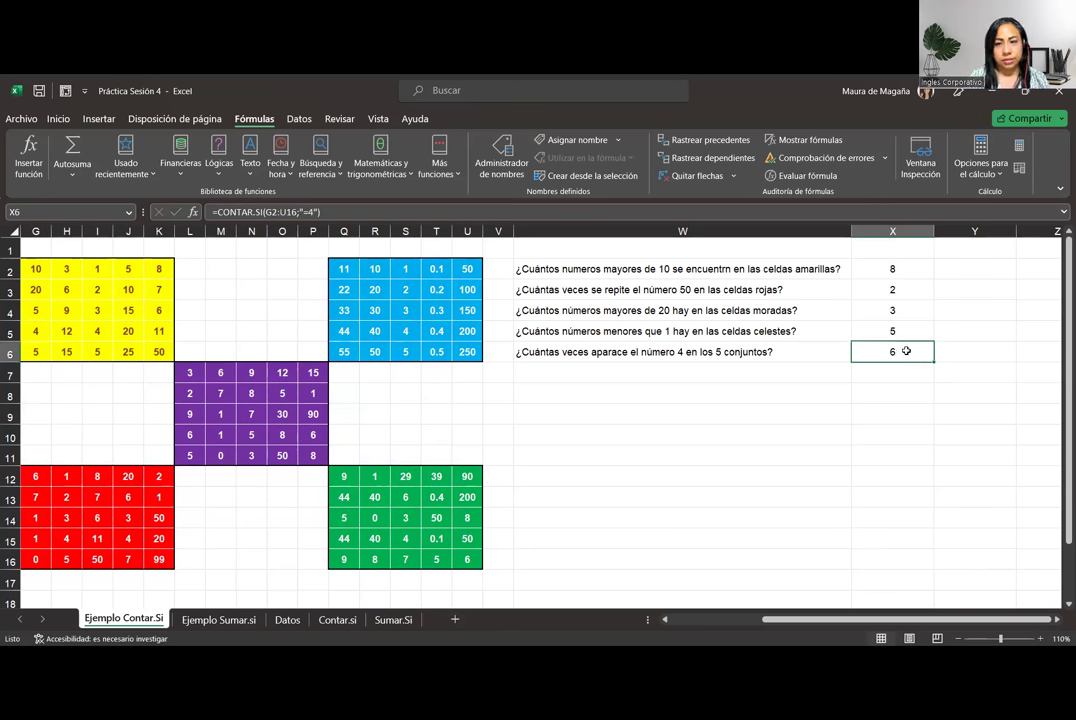
double_click(906, 351)
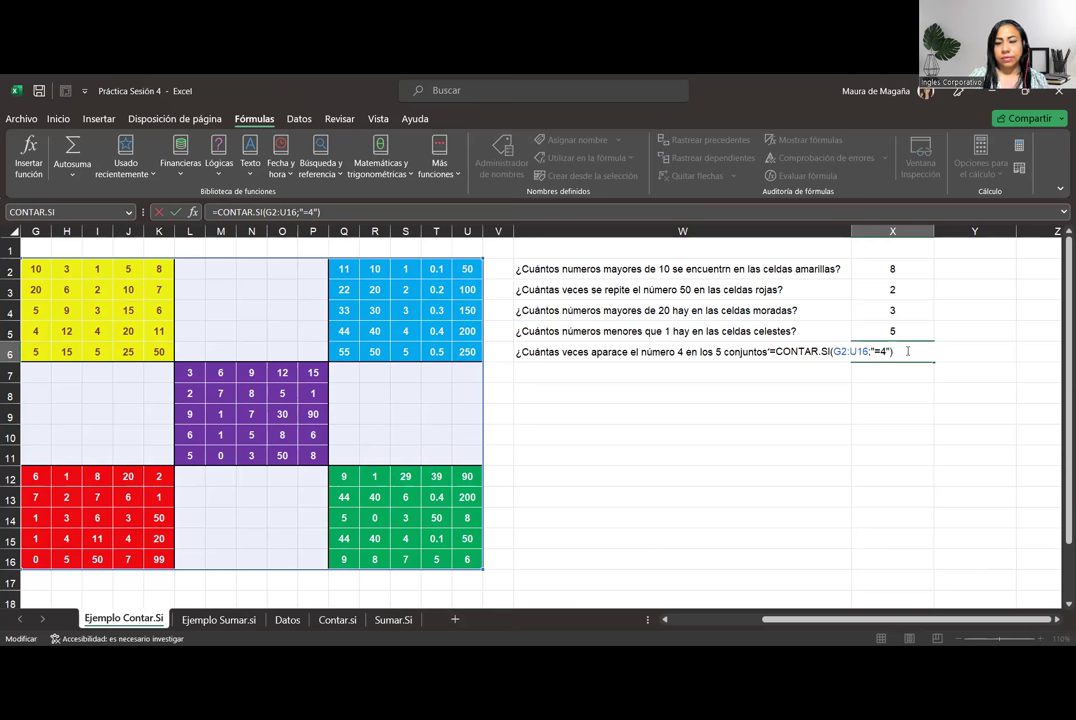
key(Return)
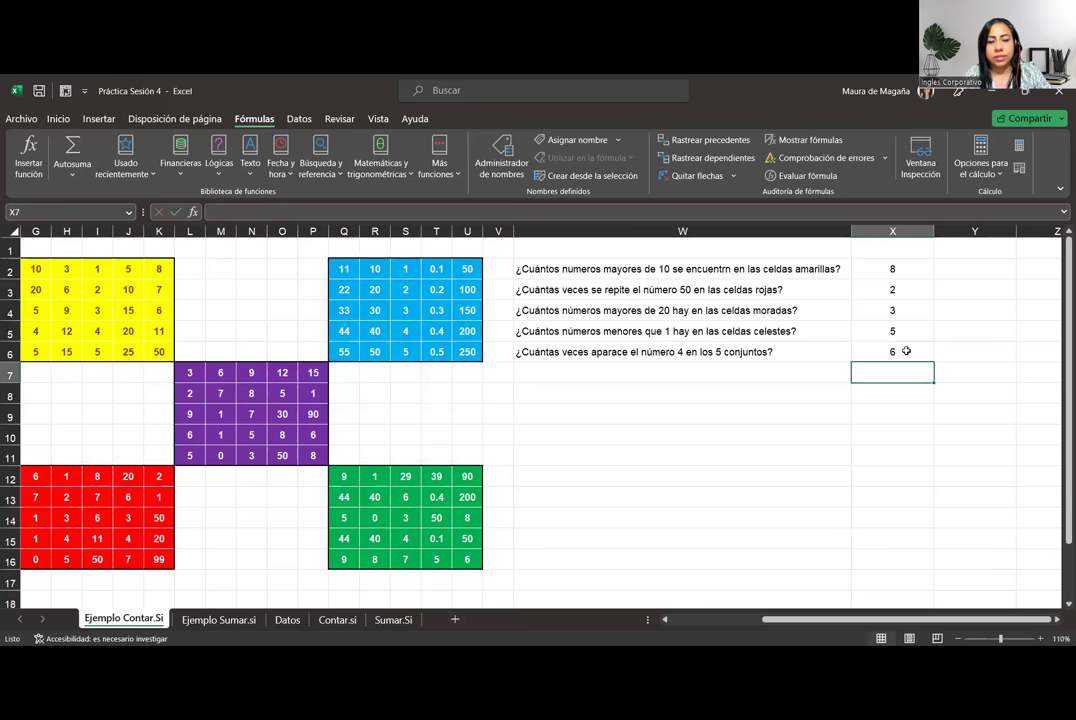
text(=)
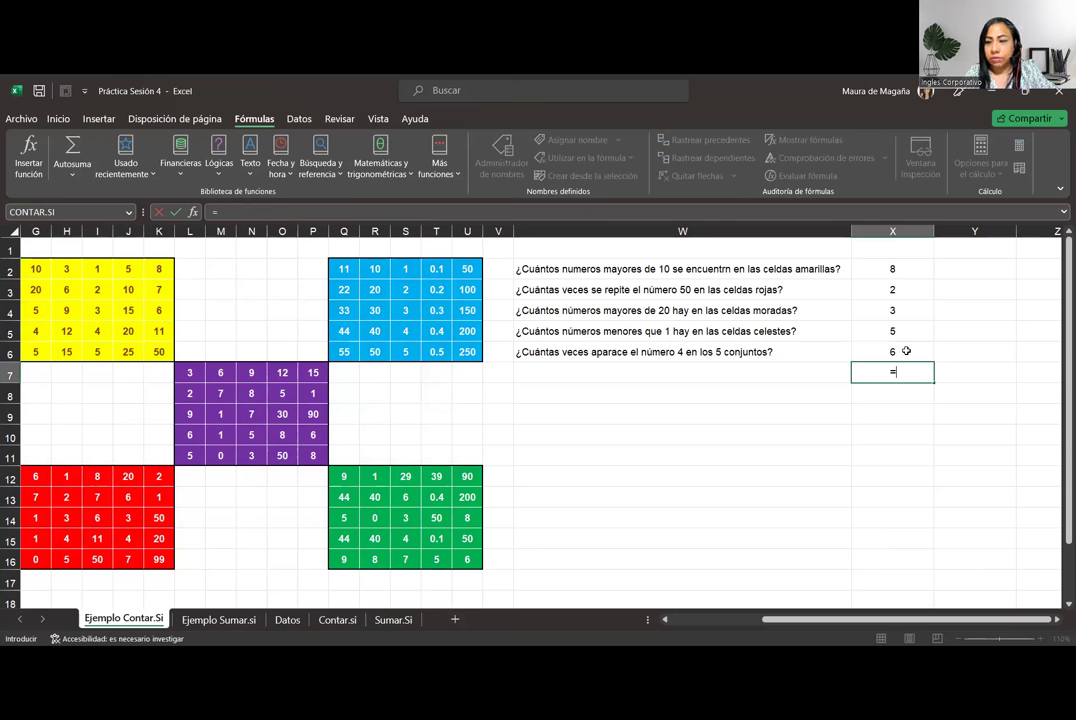
text(CONTAR.SI.CONJUNTO()
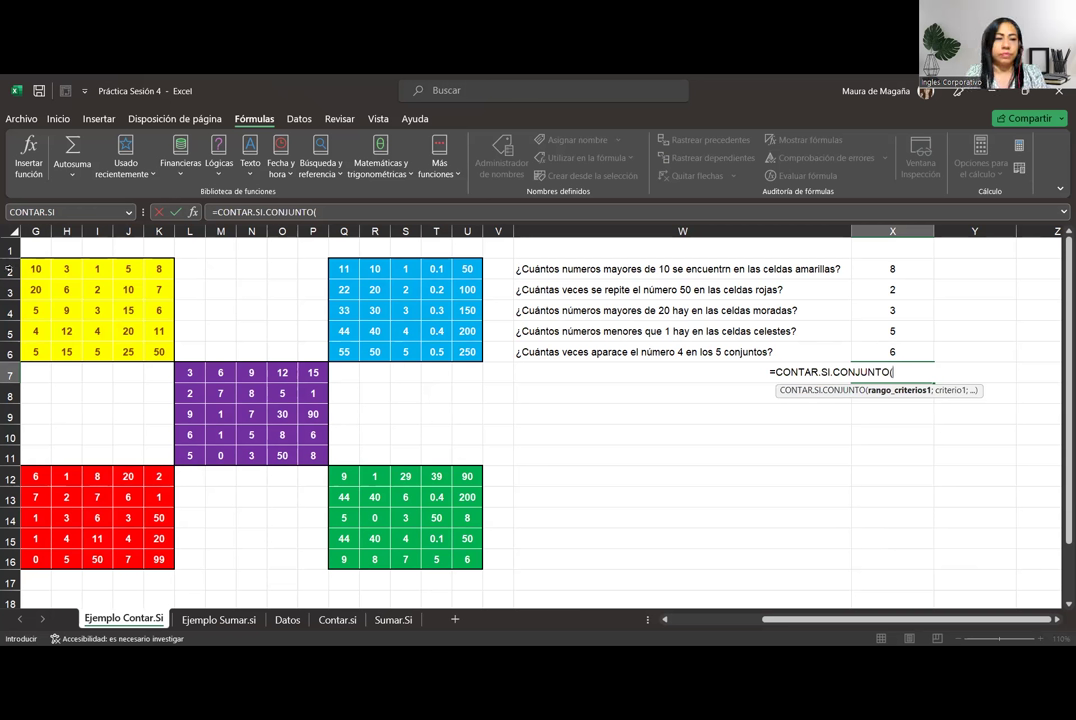
click(36, 269)
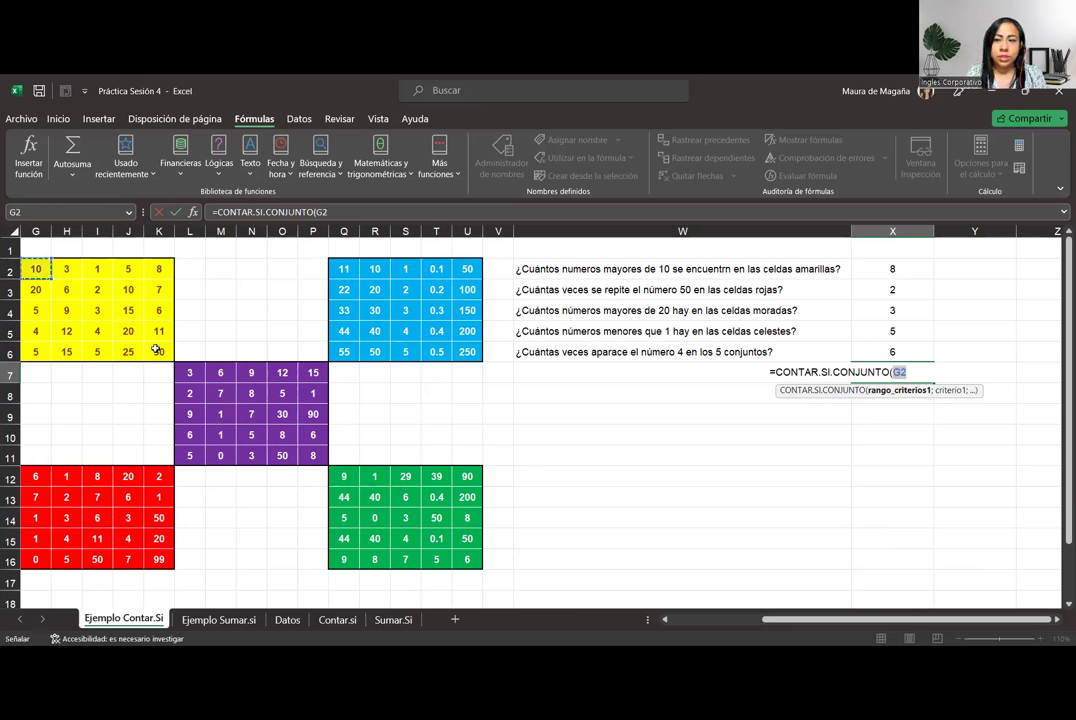
text(;)
mouse_move(344, 269)
mouse_down()
mouse_move(463, 333)
mouse_move(467, 352)
mouse_up()
text(;)
drag(200, 375, 313, 453)
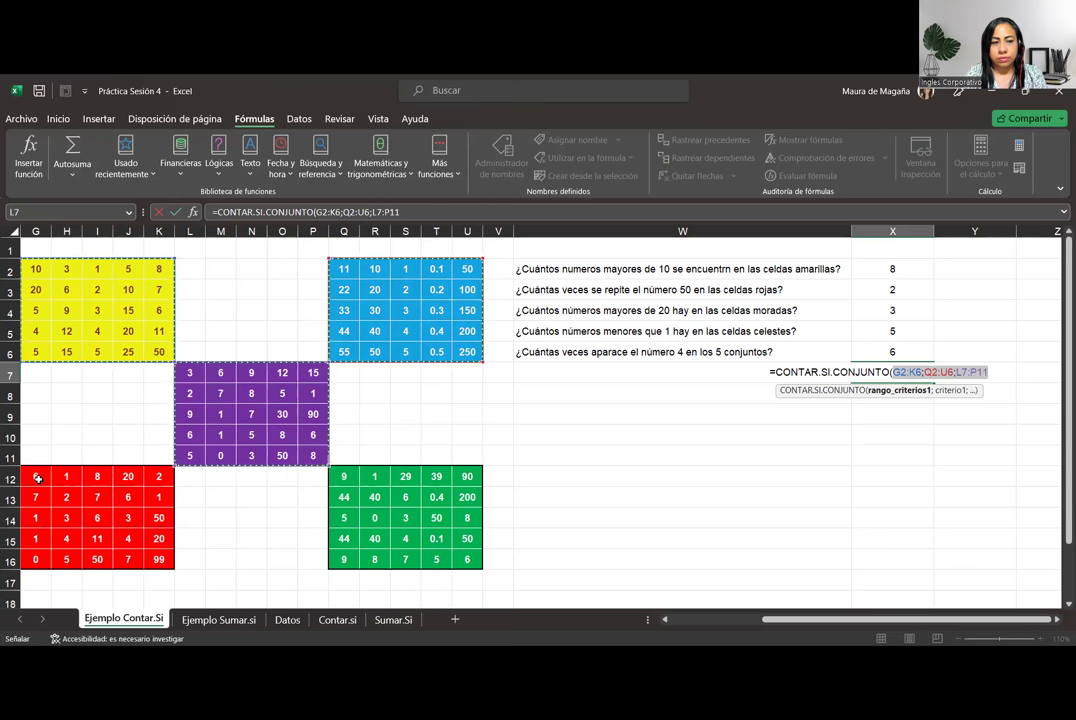
text(;)
drag(37, 479, 158, 560)
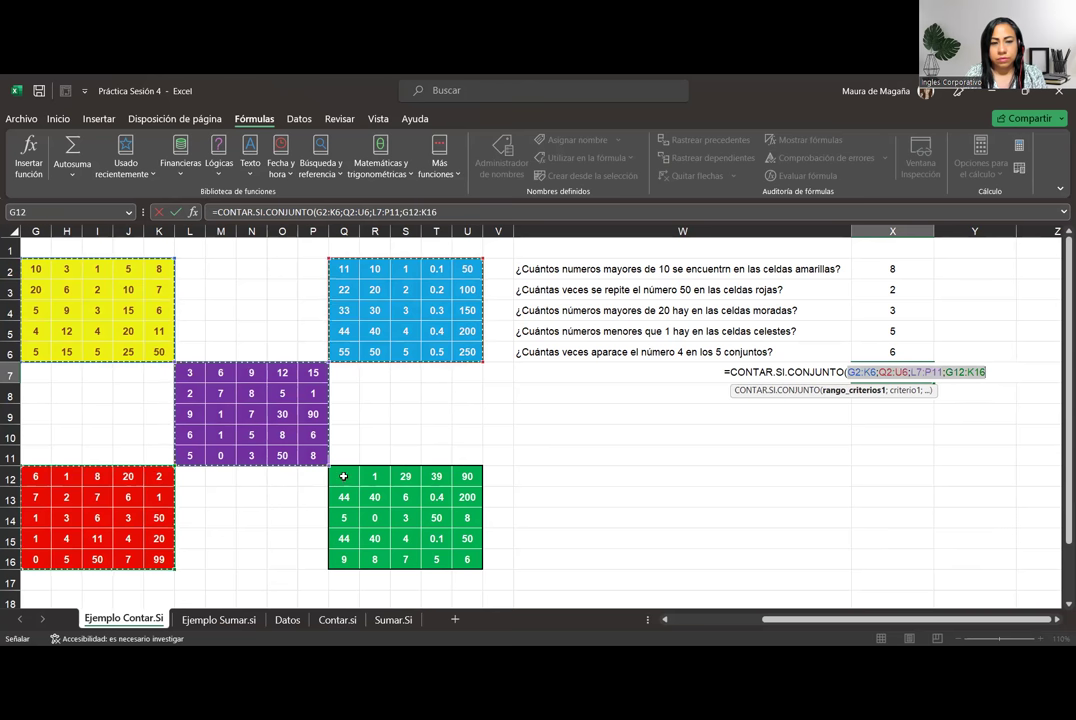
text(;)
drag(343, 477, 467, 559)
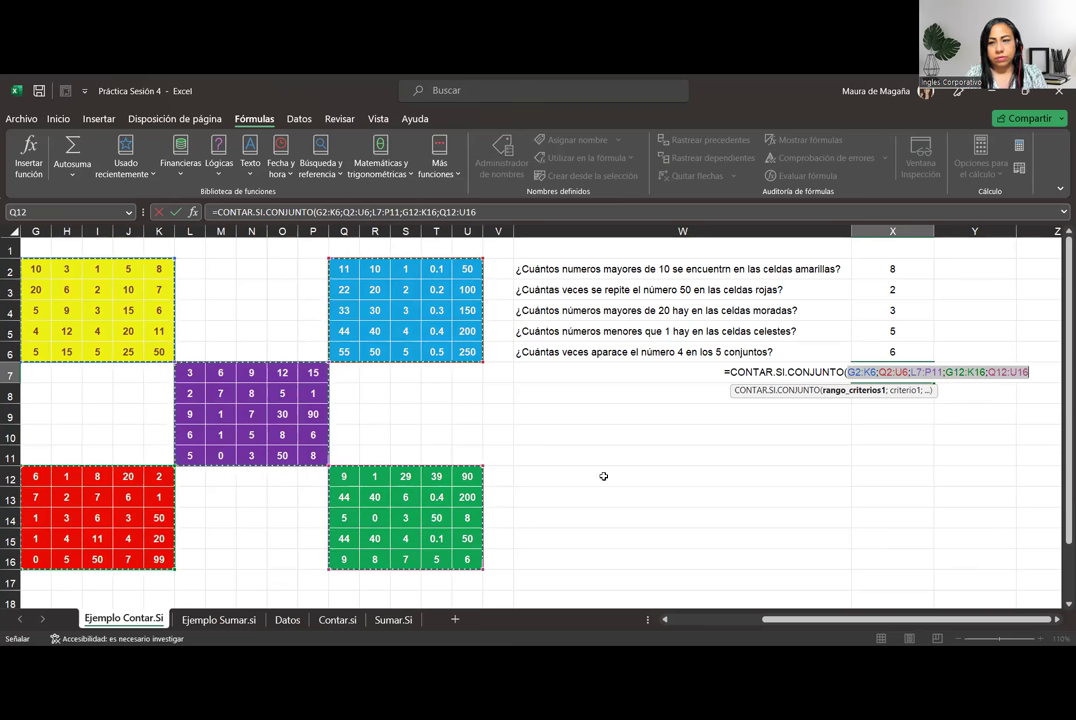
text(;")
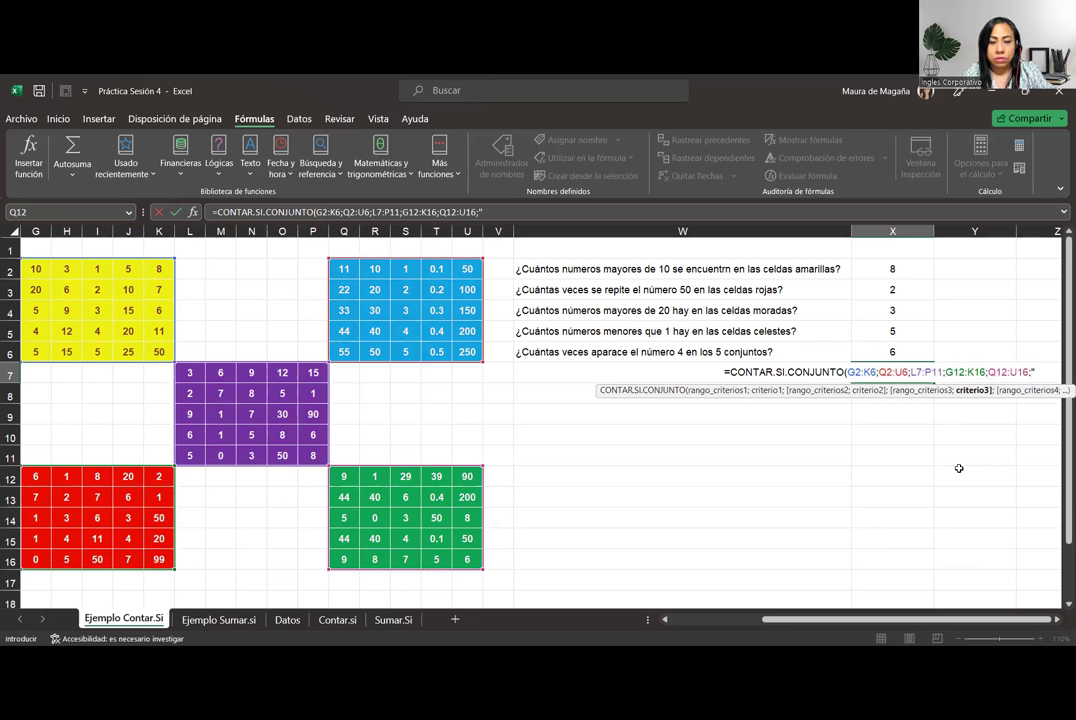
text(=4"))
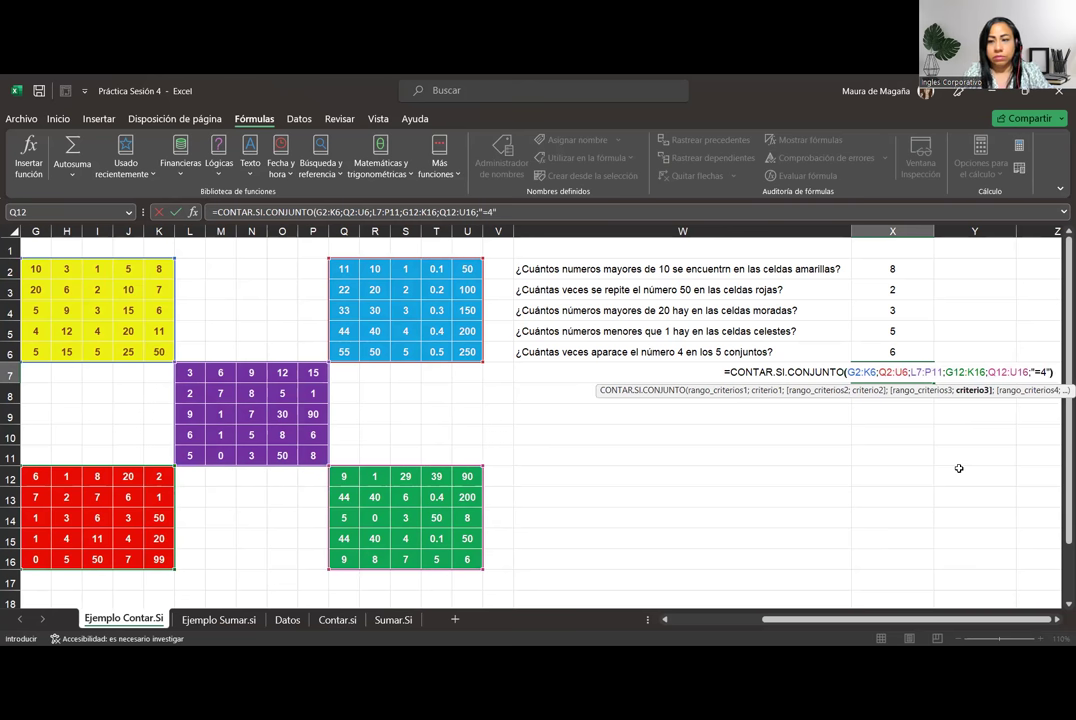
key(Return)
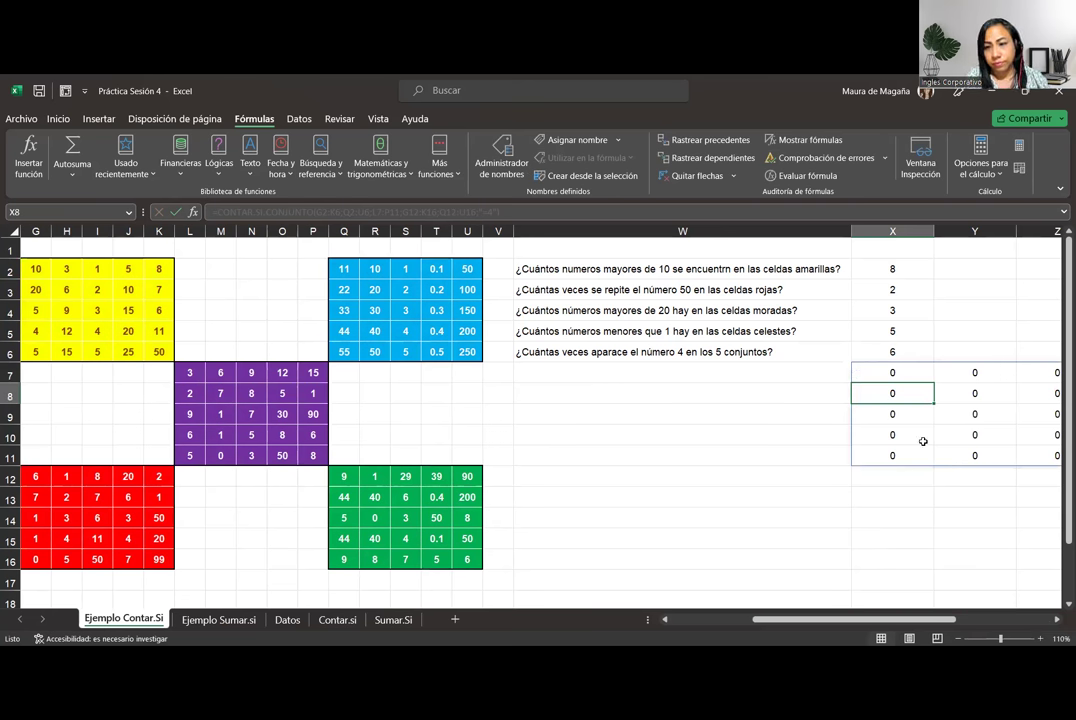
click(922, 437)
drag(949, 625, 1059, 627)
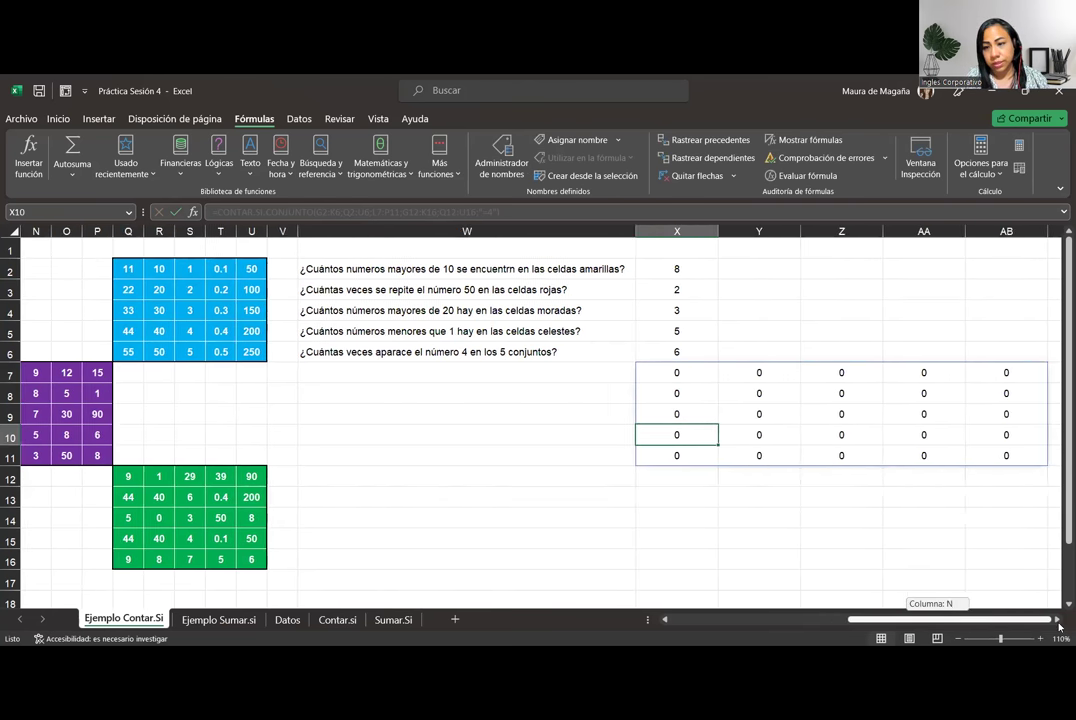
key(ctrl+z)
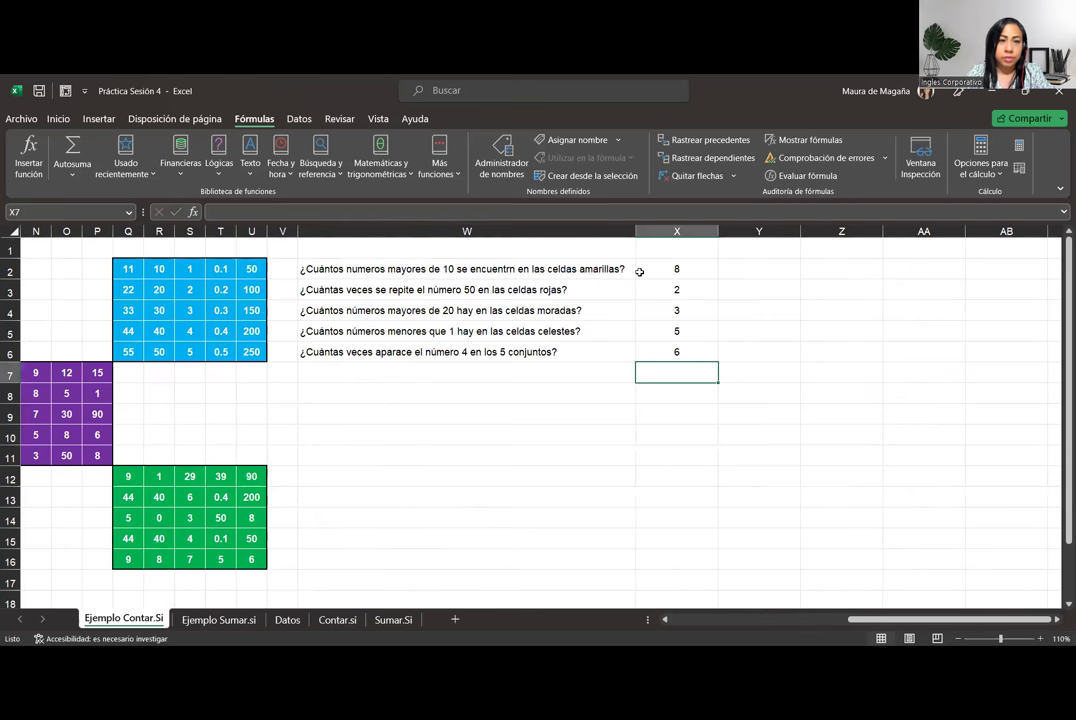
Step: Insert CONTAR.SI.CONJUNTO into X7 from the More Functions list
click(437, 170)
mouse_move(470, 196)
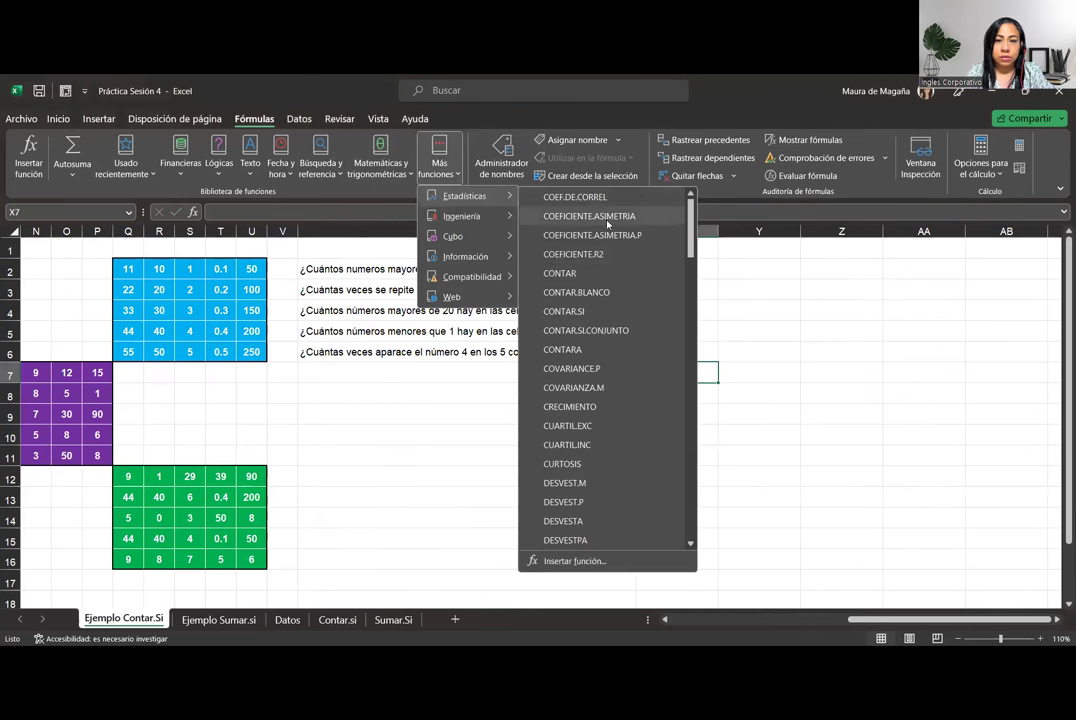
click(650, 328)
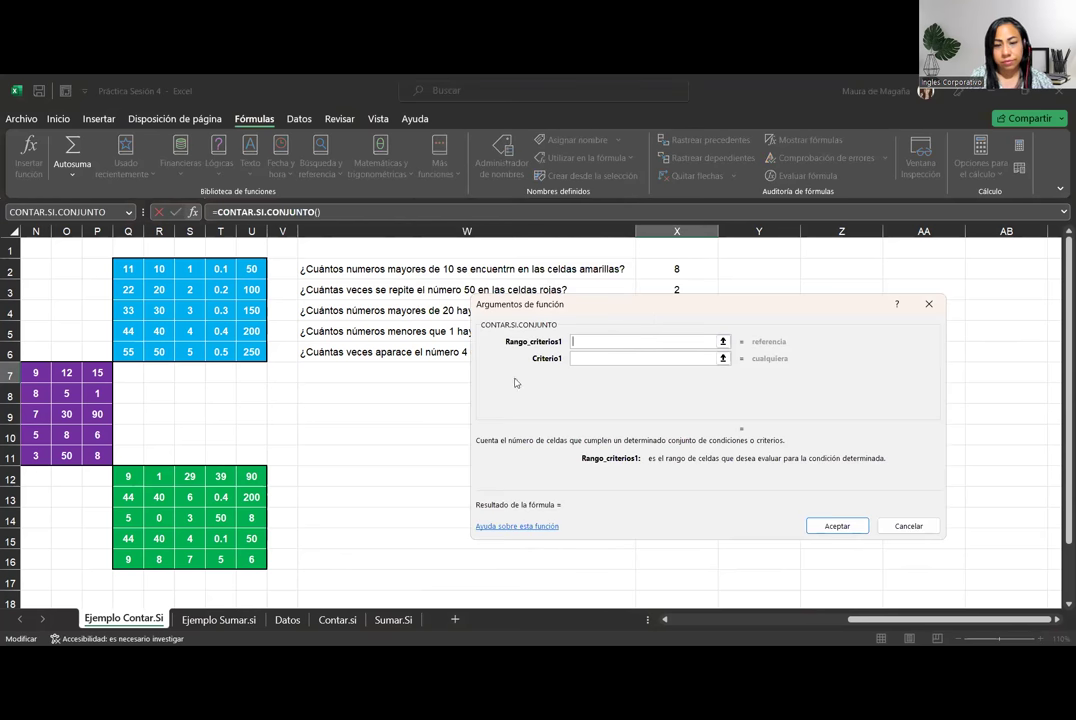
mouse_move(857, 620)
mouse_down()
mouse_move(709, 640)
mouse_move(760, 640)
mouse_up()
Step: Set the first two criteria ranges, G2:K6 and Q2:U6, each with criterion =4
click(125, 270)
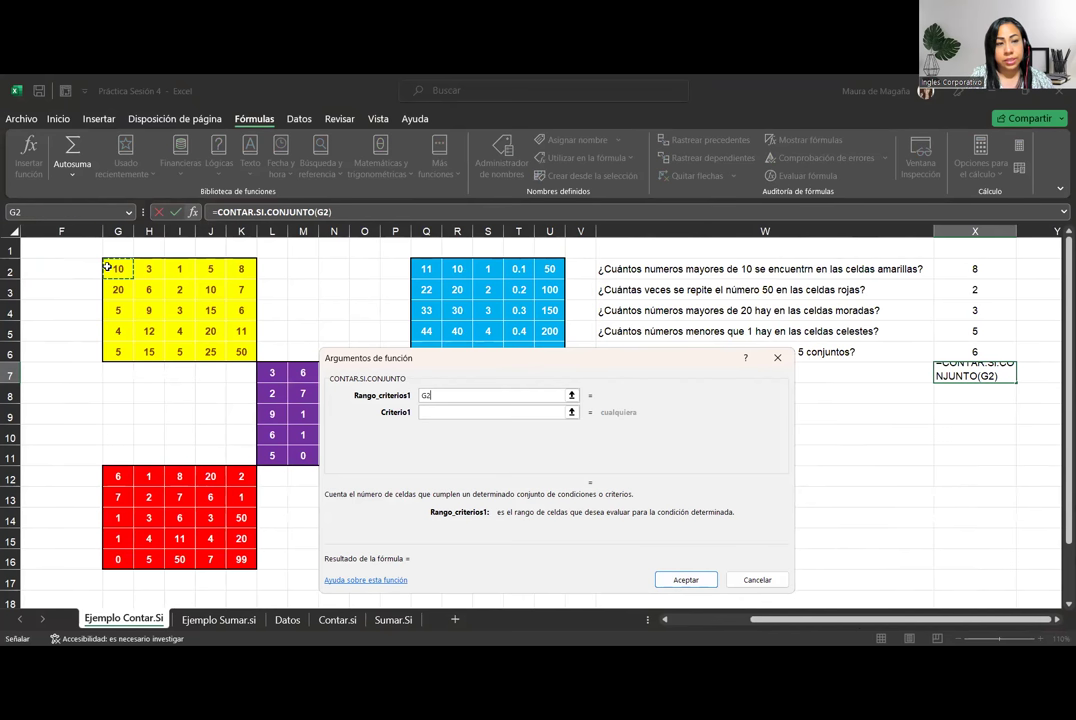
shift+click(225, 344)
click(474, 412)
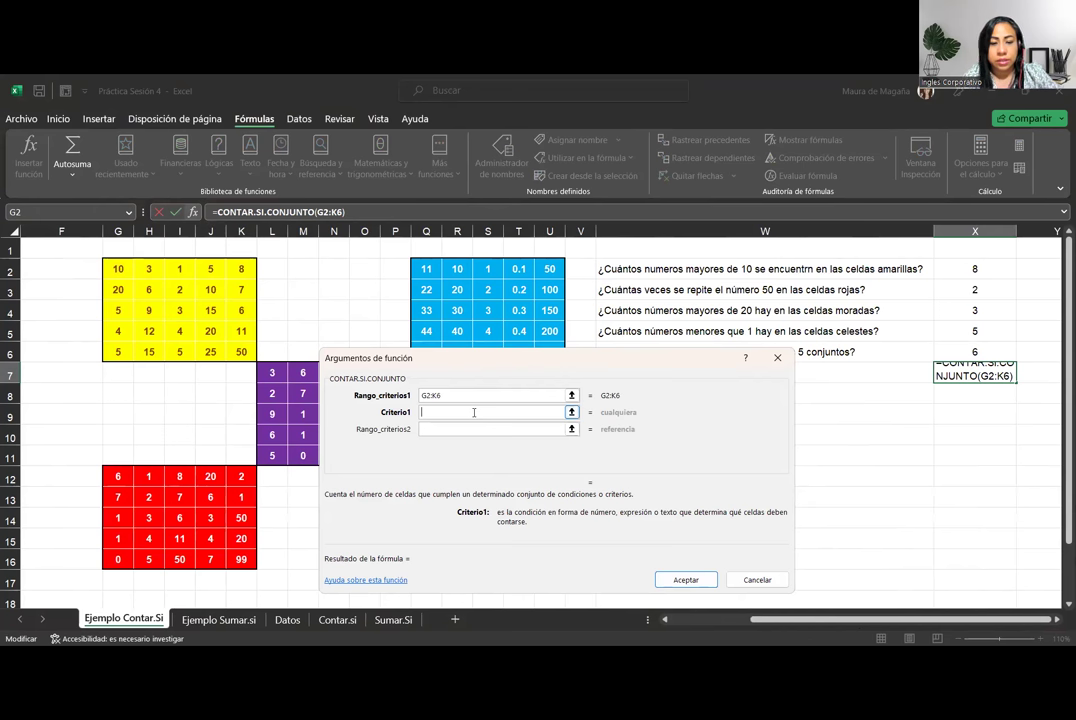
text(=4)
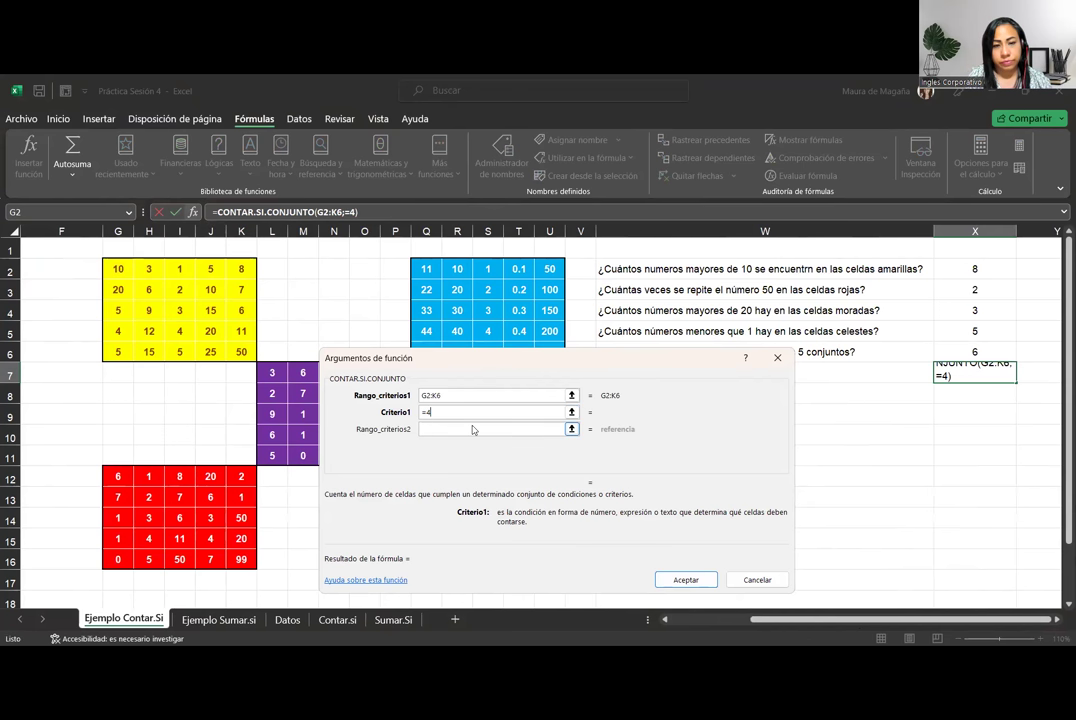
click(471, 429)
click(424, 267)
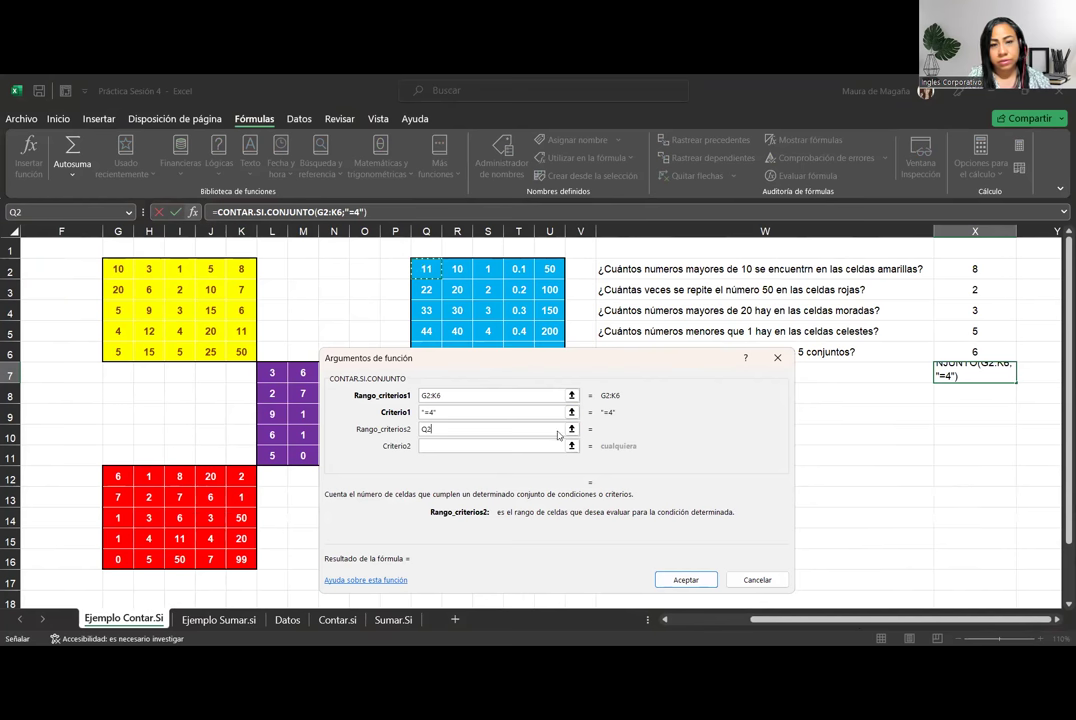
text(:U6)
click(530, 475)
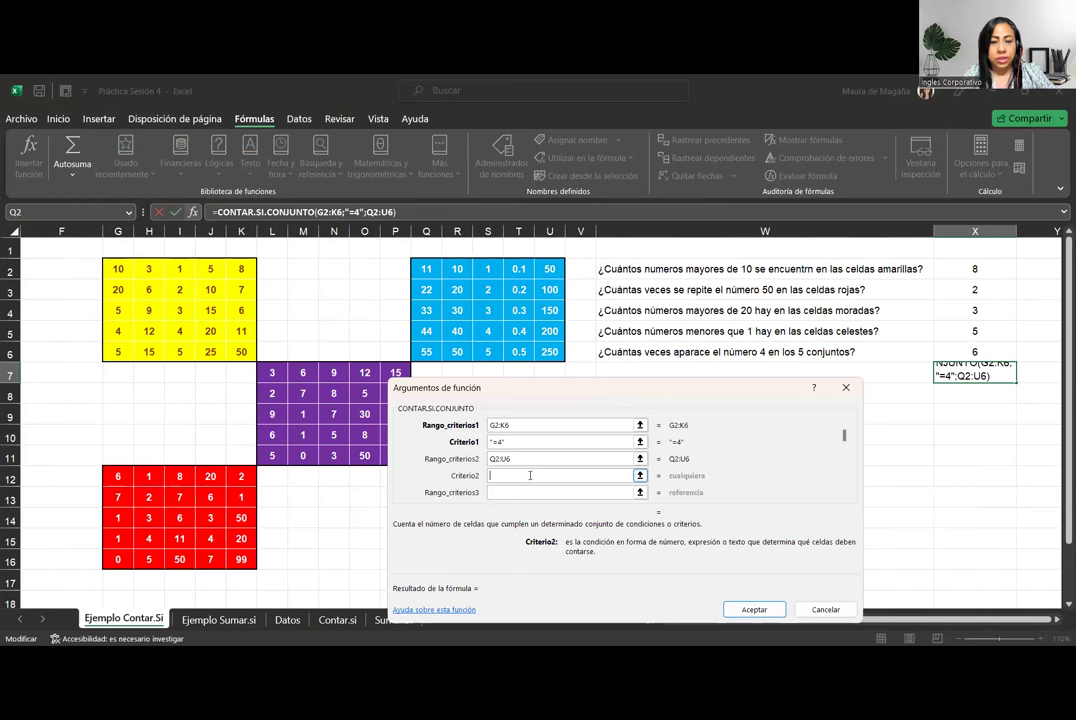
text(=4)
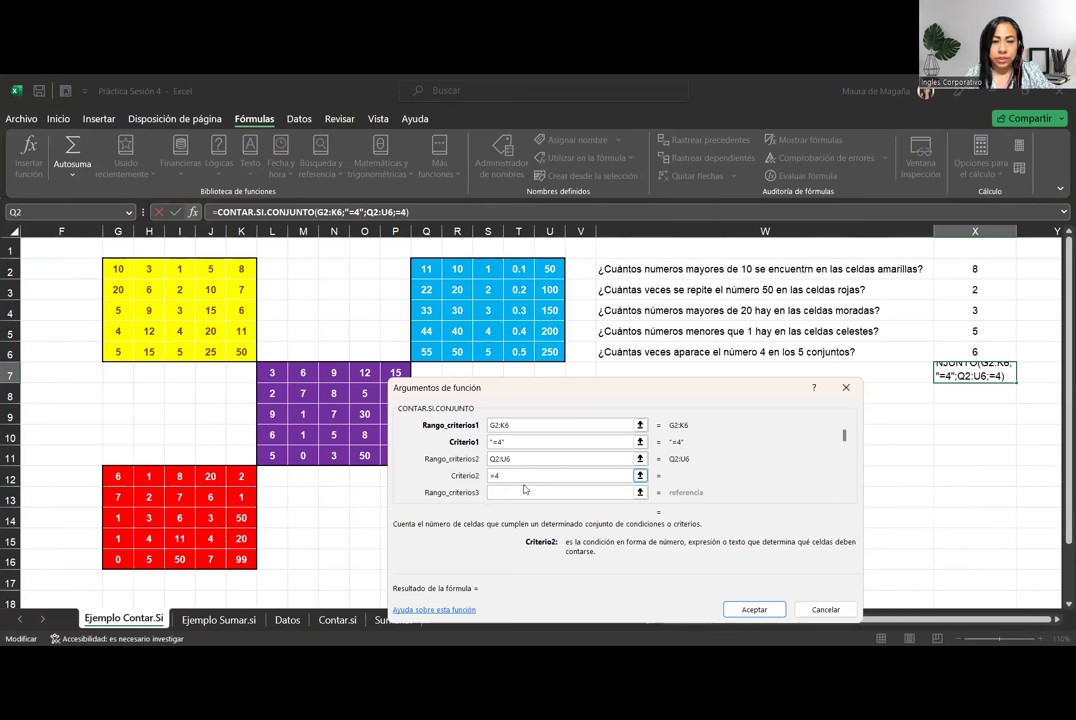
Step: Set the third criteria range to L7:P11 with criterion =4
click(525, 490)
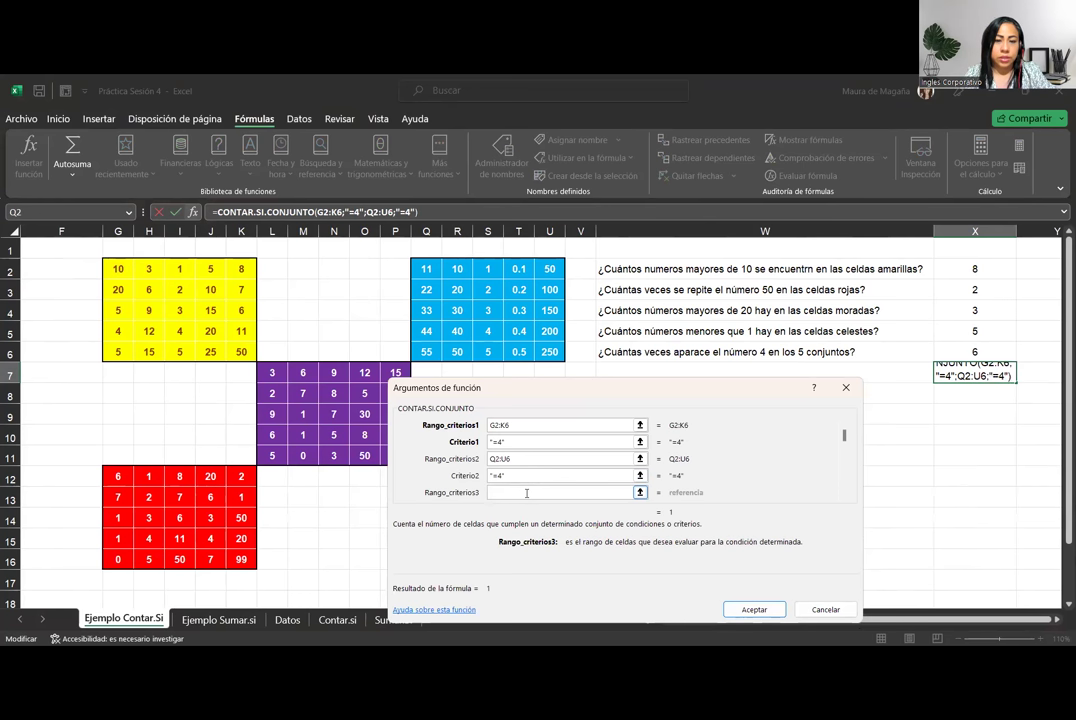
click(279, 380)
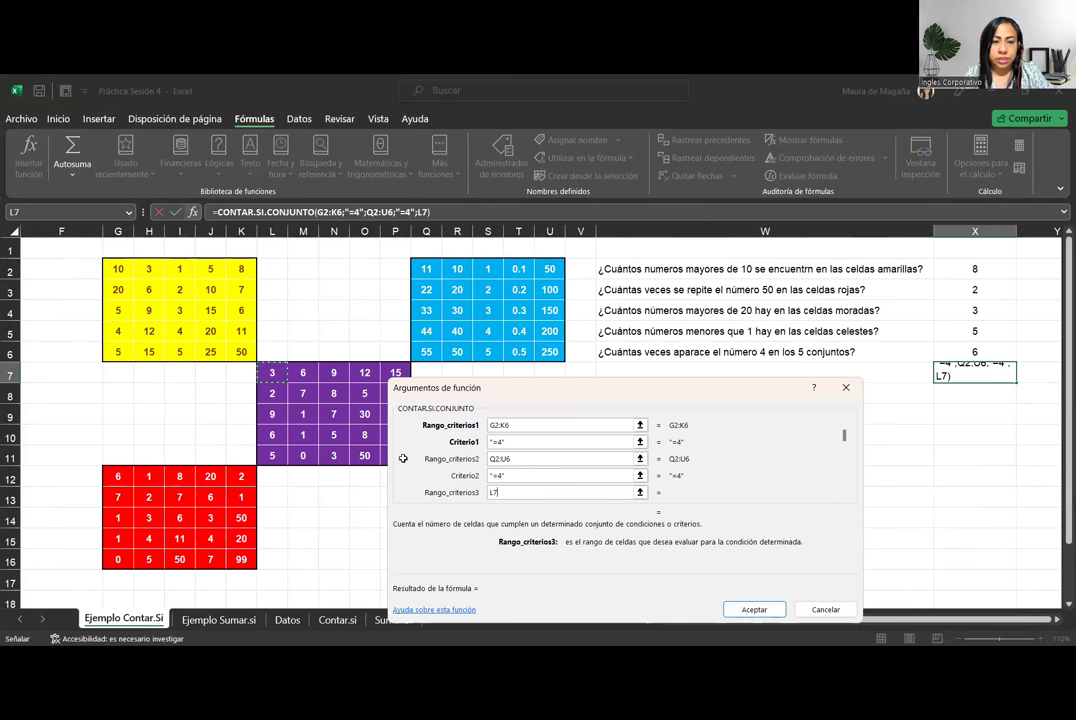
text(:P11)
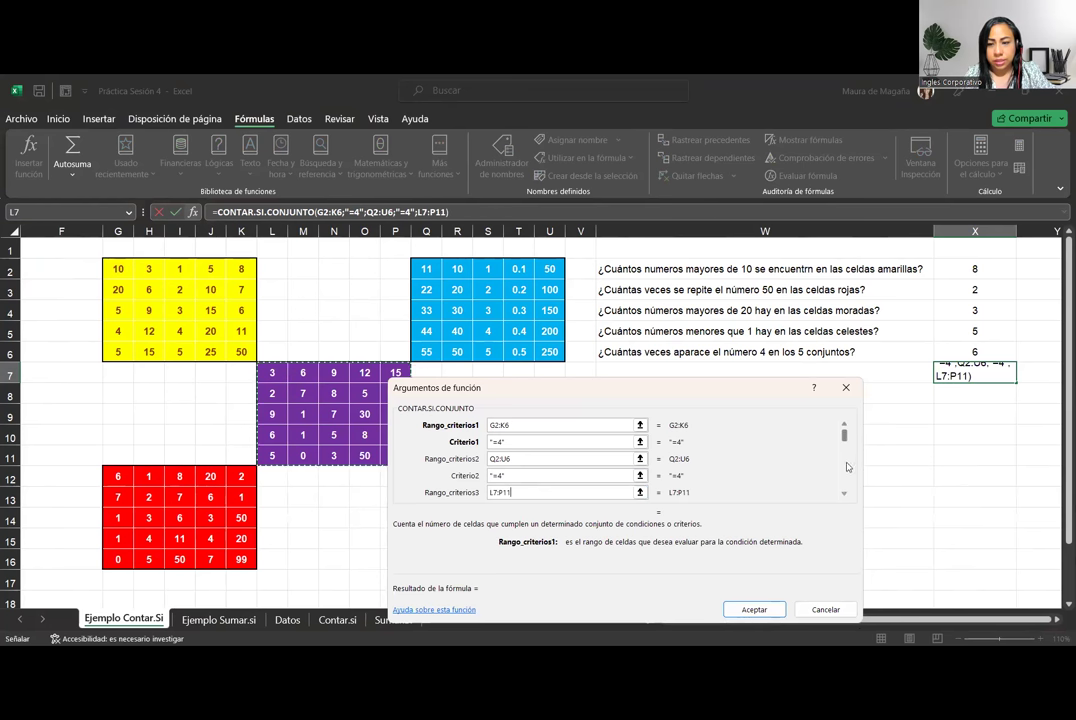
key(Tab)
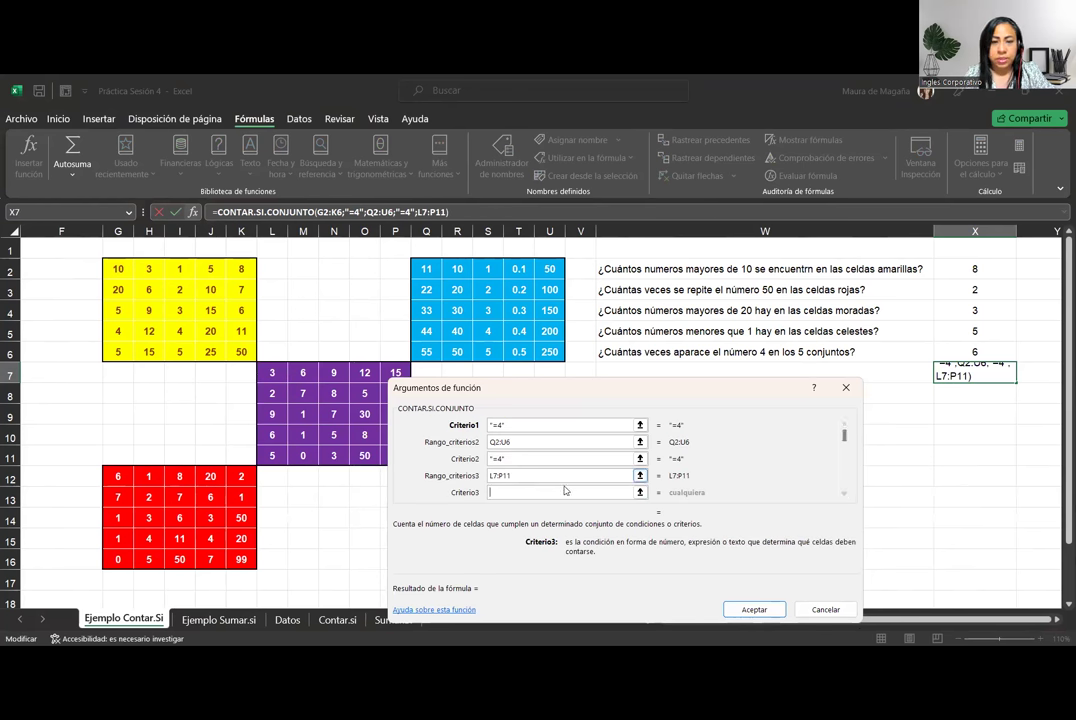
text(=4)
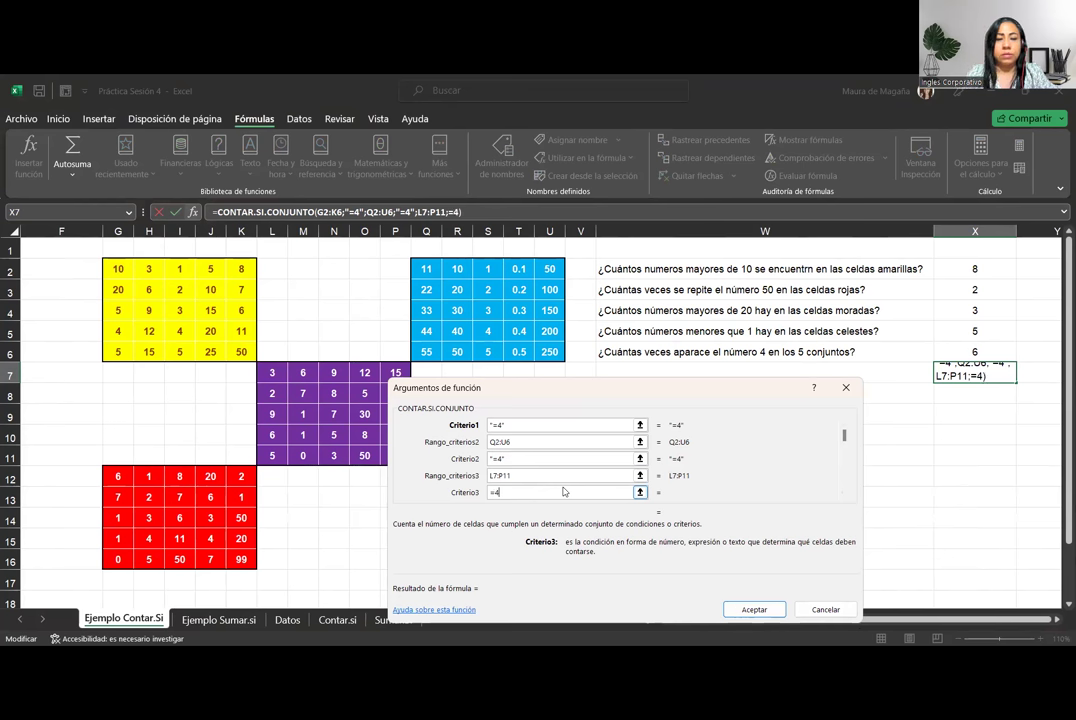
Step: Set the fourth criteria range to G12:K16 with criterion =4
click(845, 497)
click(845, 497)
click(845, 497)
click(508, 458)
click(119, 476)
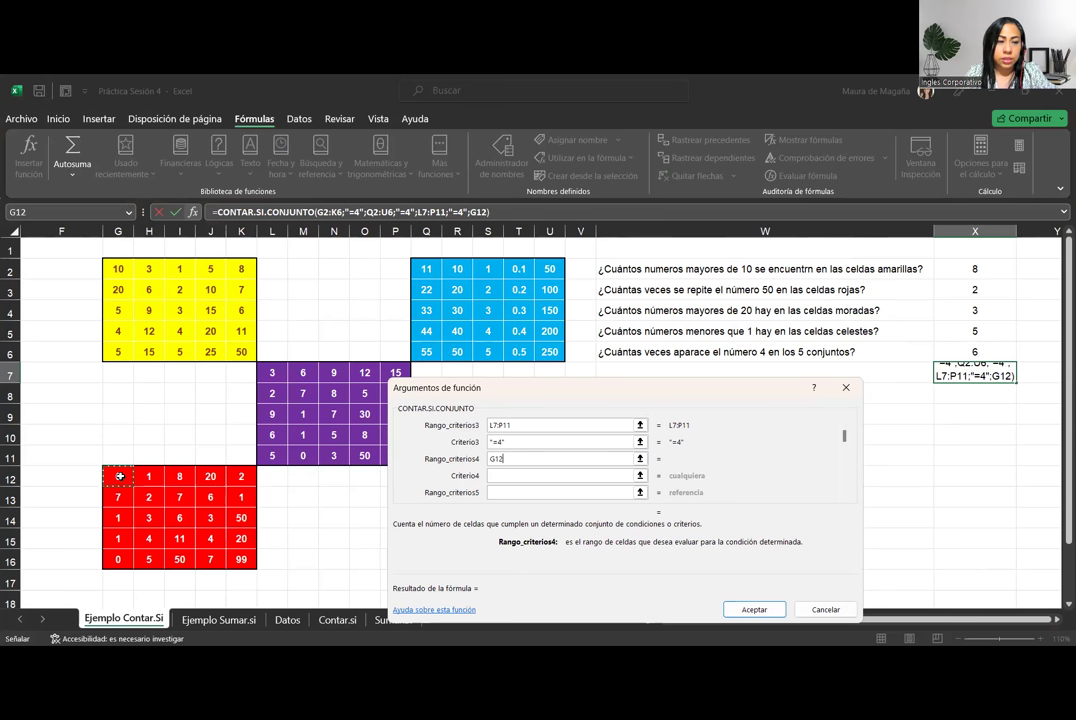
shift+click(230, 556)
click(569, 475)
text(=4)
Step: Set the fifth range to Q12:U16 with criterion =4 and accept, giving 0
key(Tab)
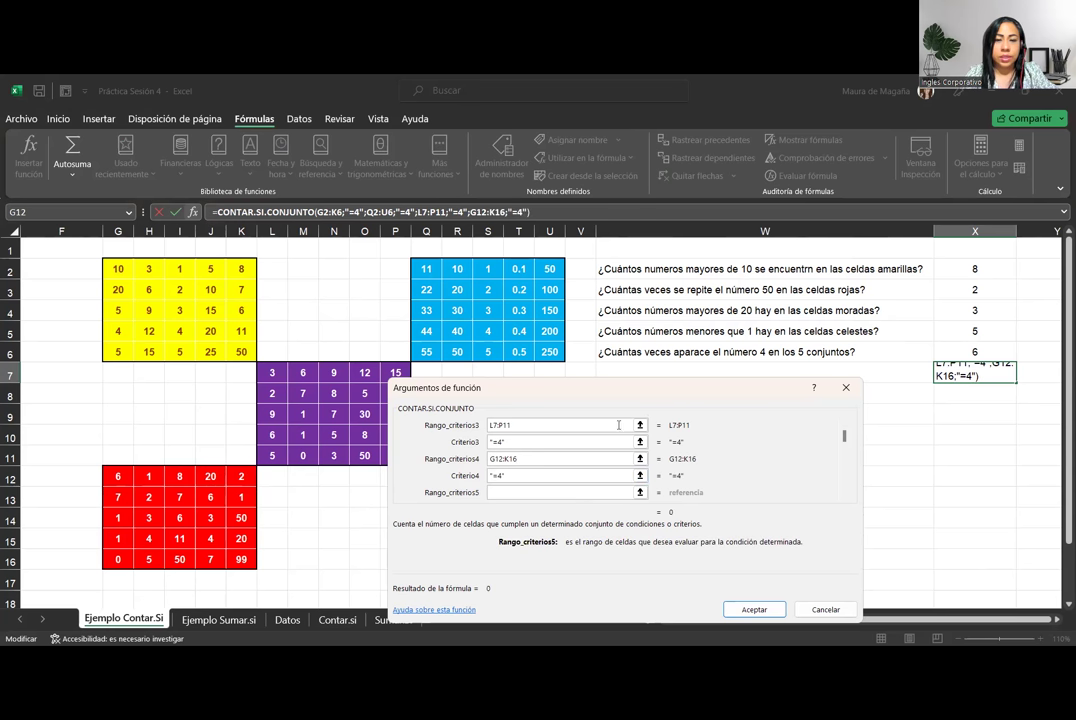
click(640, 493)
click(426, 476)
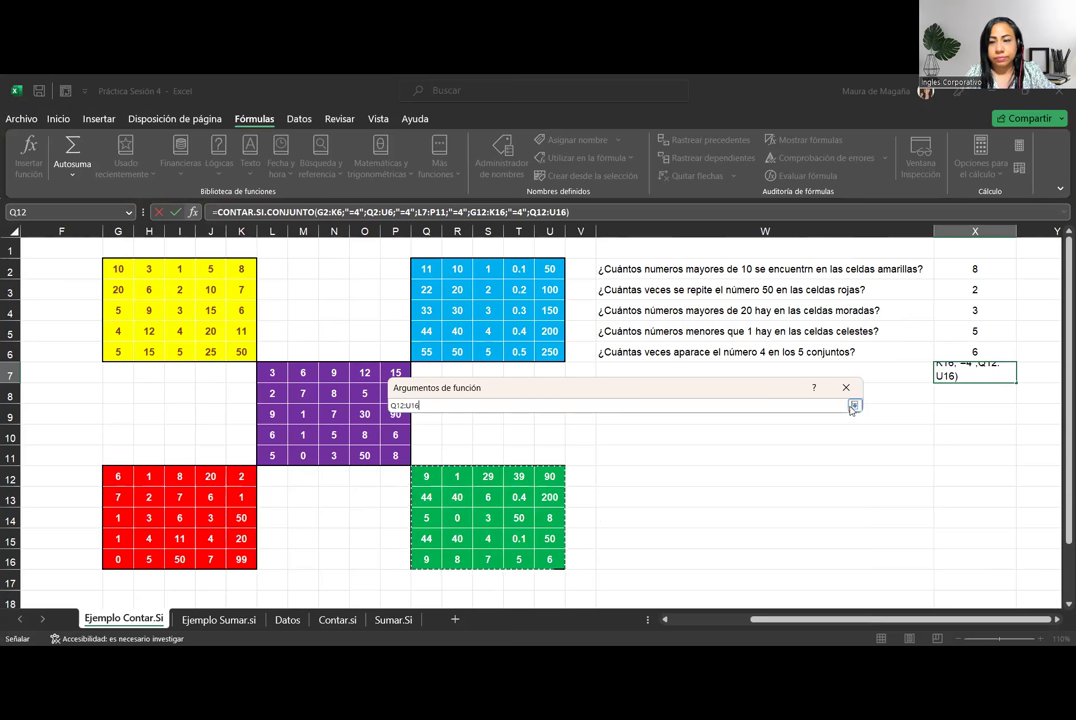
drag(426, 476, 551, 560)
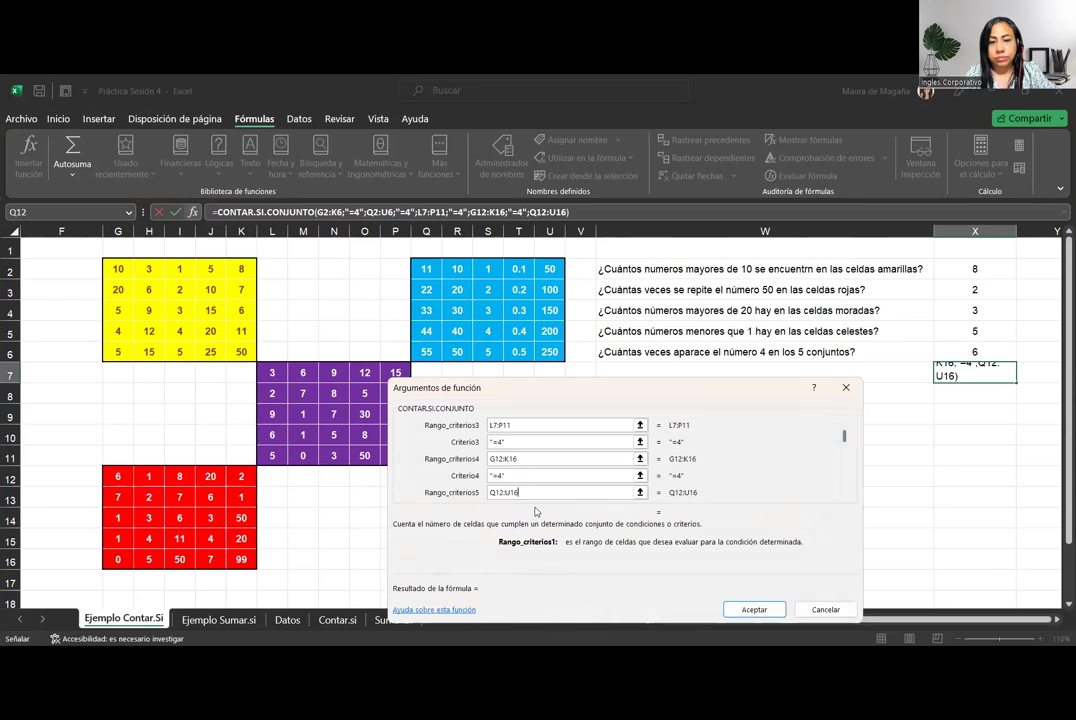
click(845, 496)
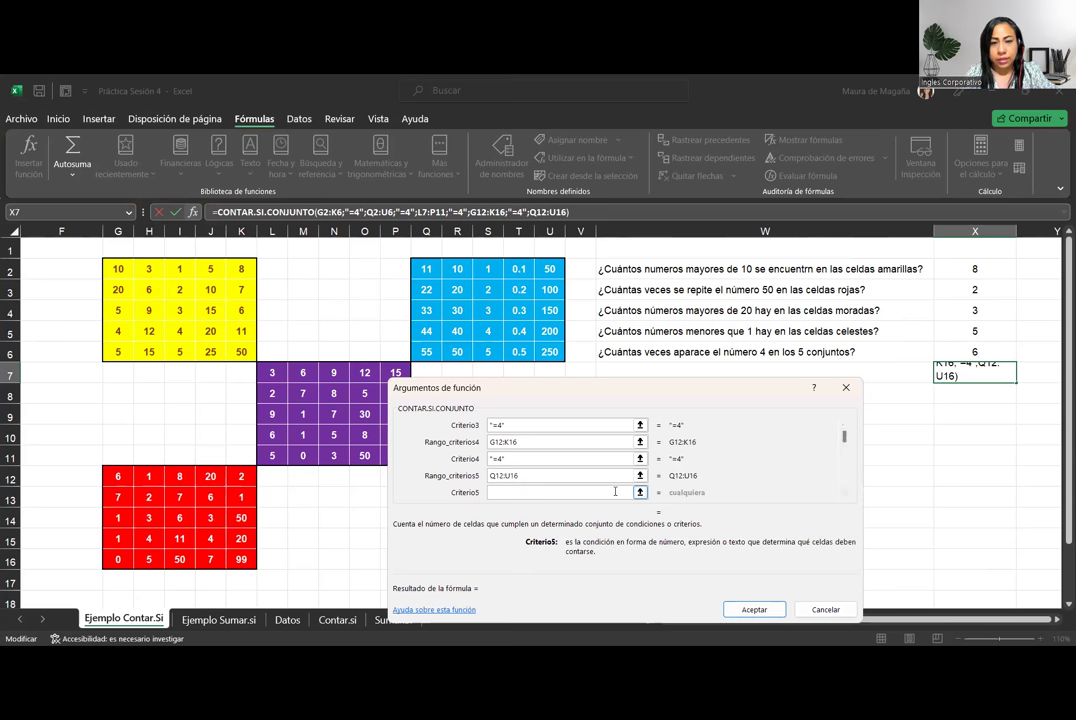
text(=4)
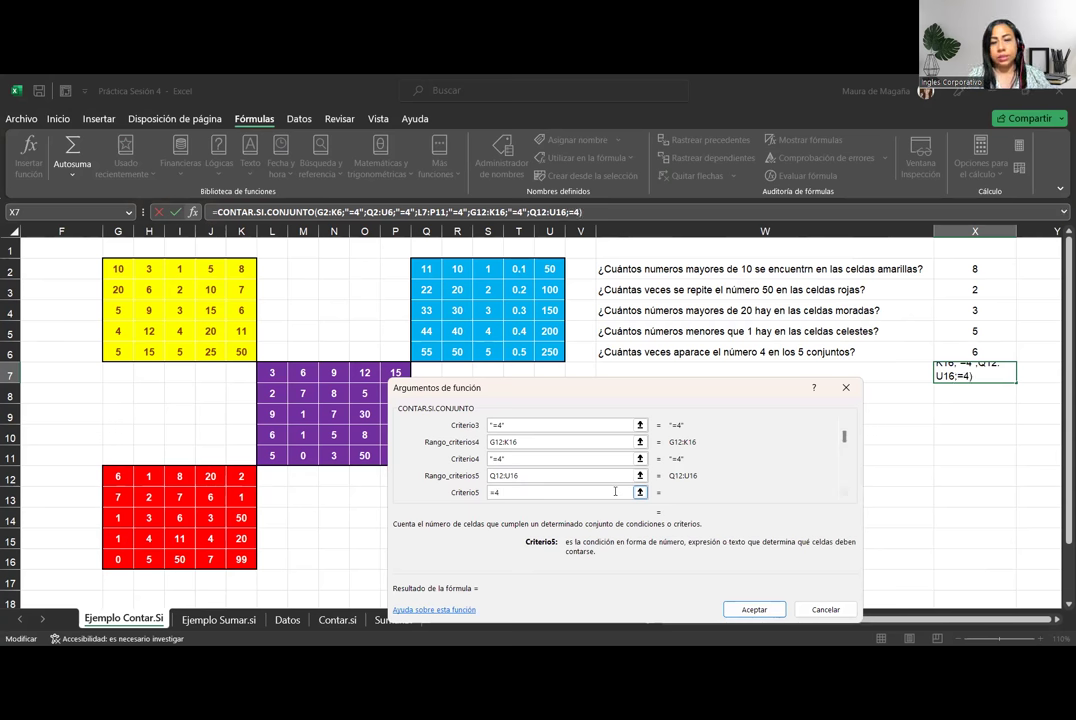
click(755, 611)
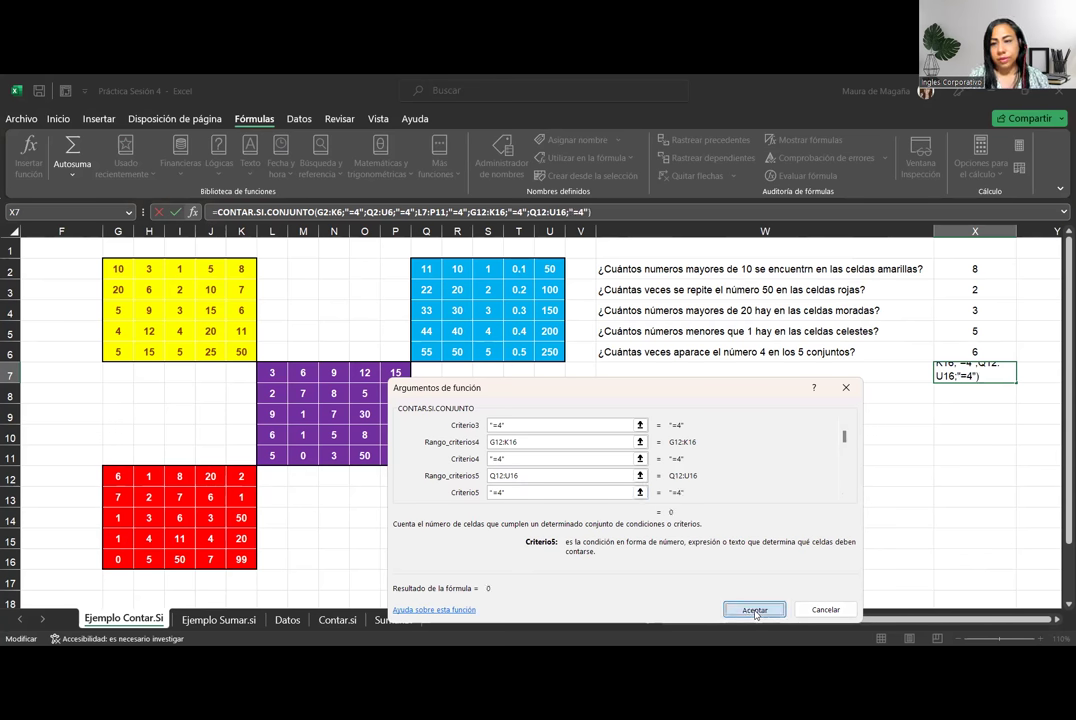
click(755, 611)
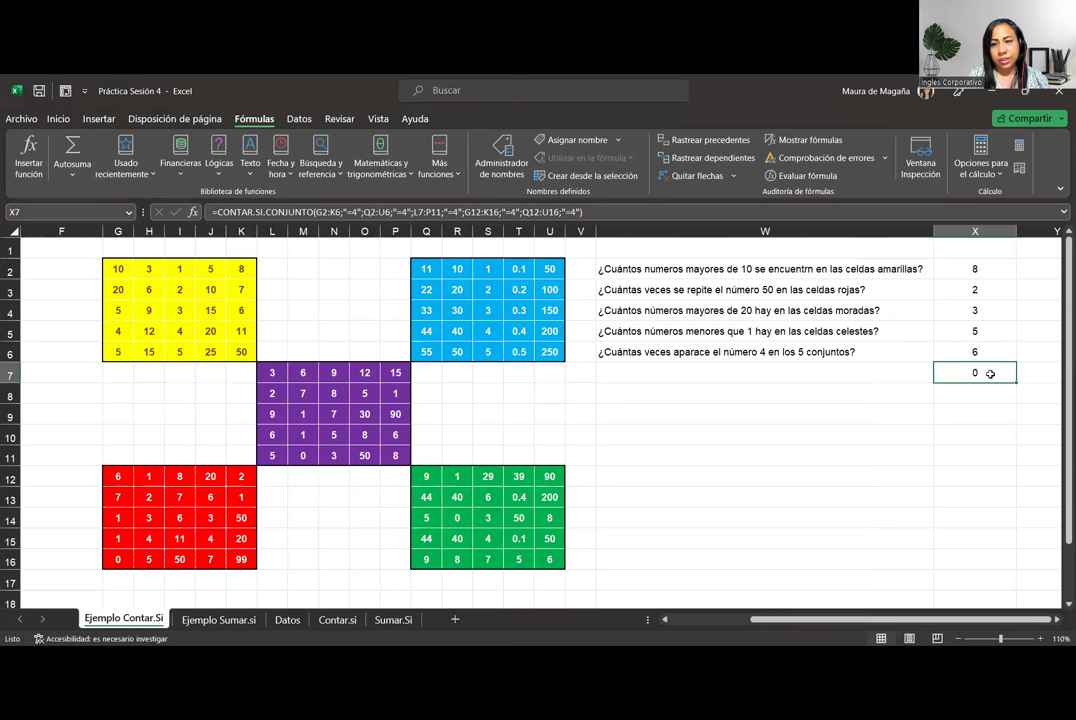
double_click(989, 373)
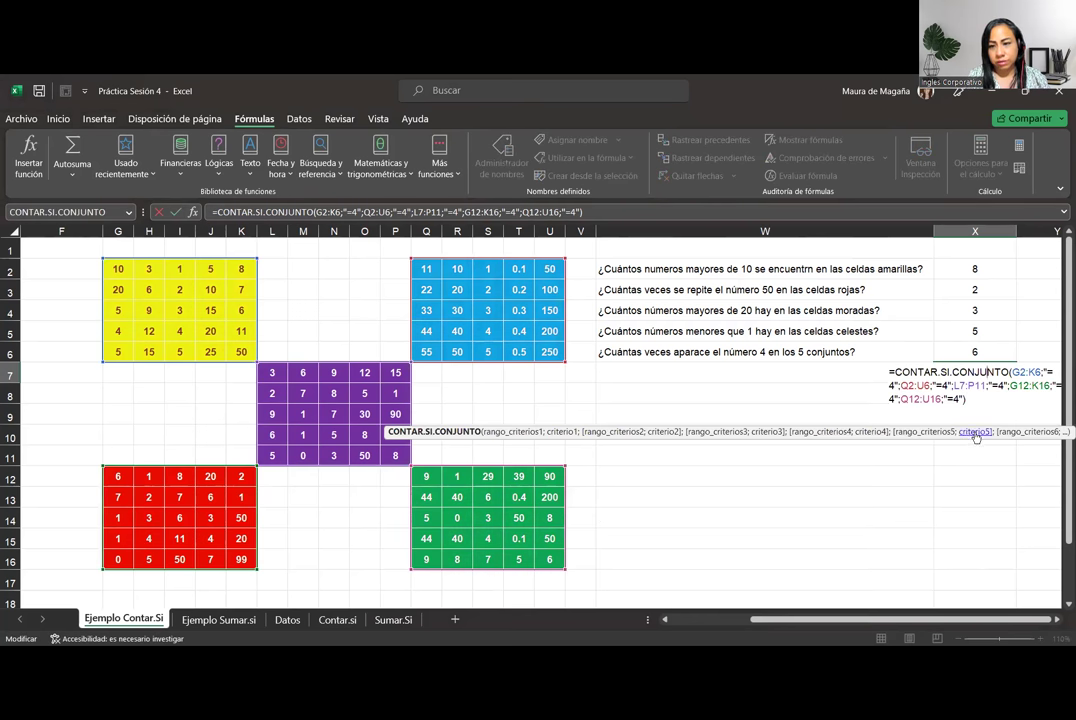
click(509, 434)
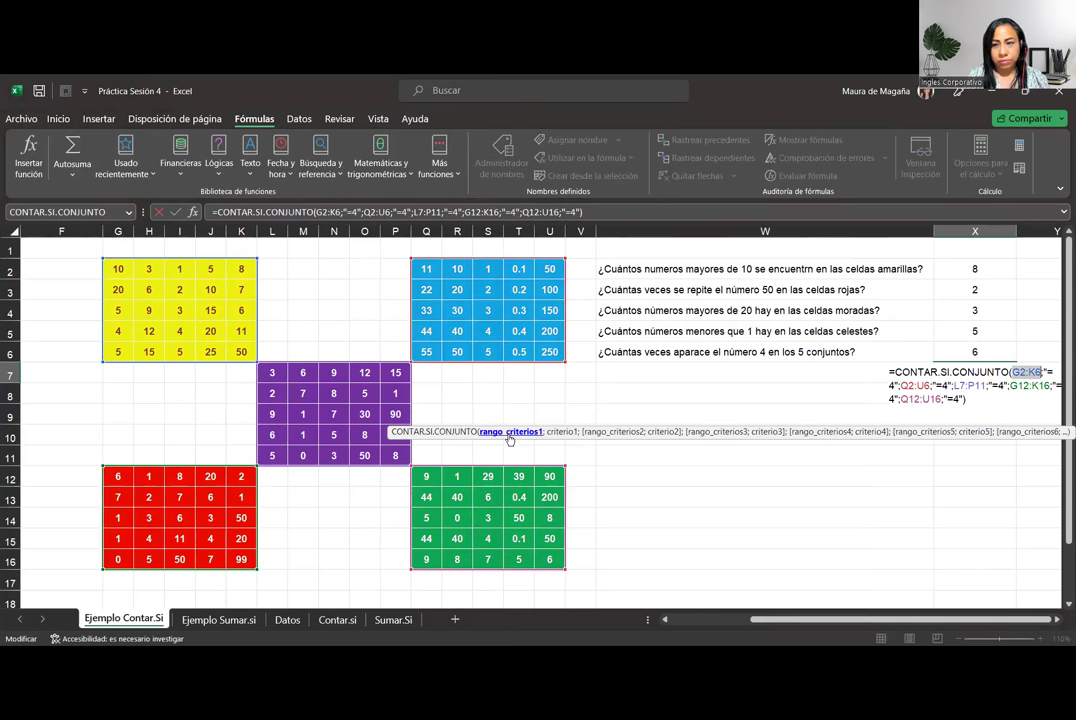
click(563, 433)
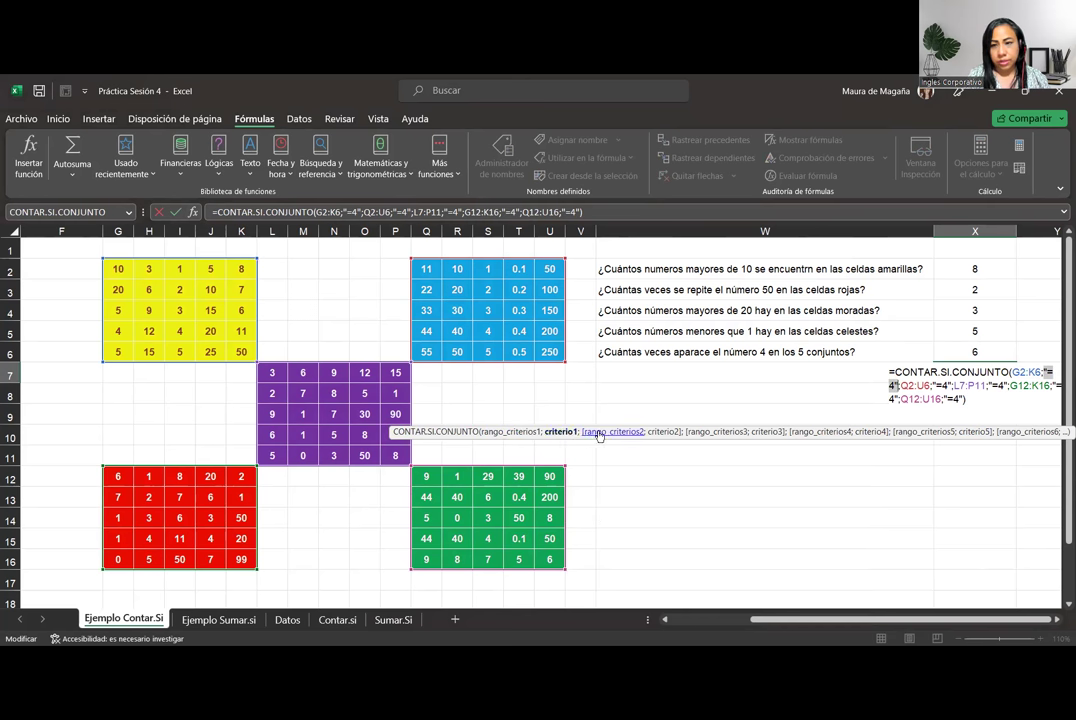
click(600, 433)
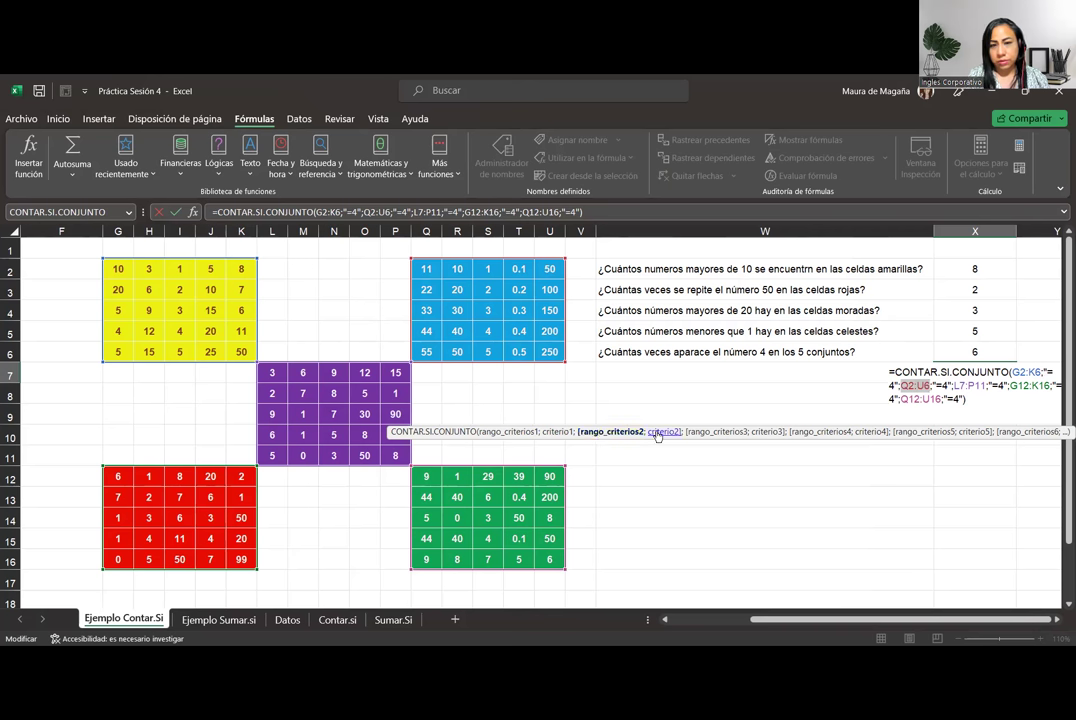
click(660, 433)
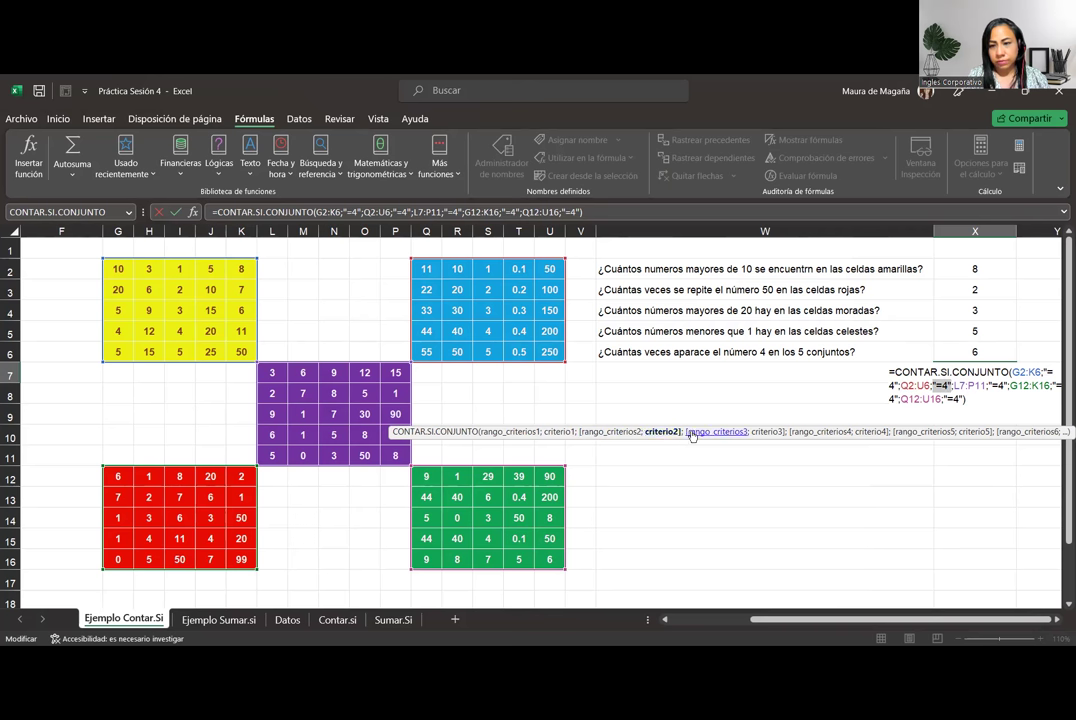
click(698, 433)
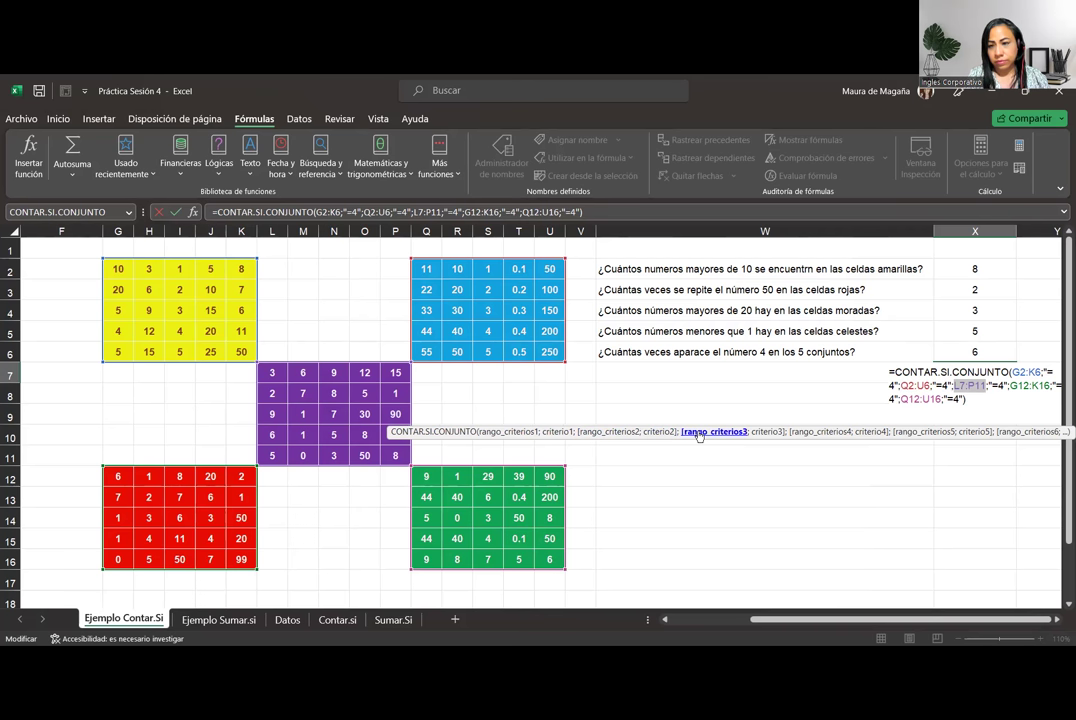
click(767, 434)
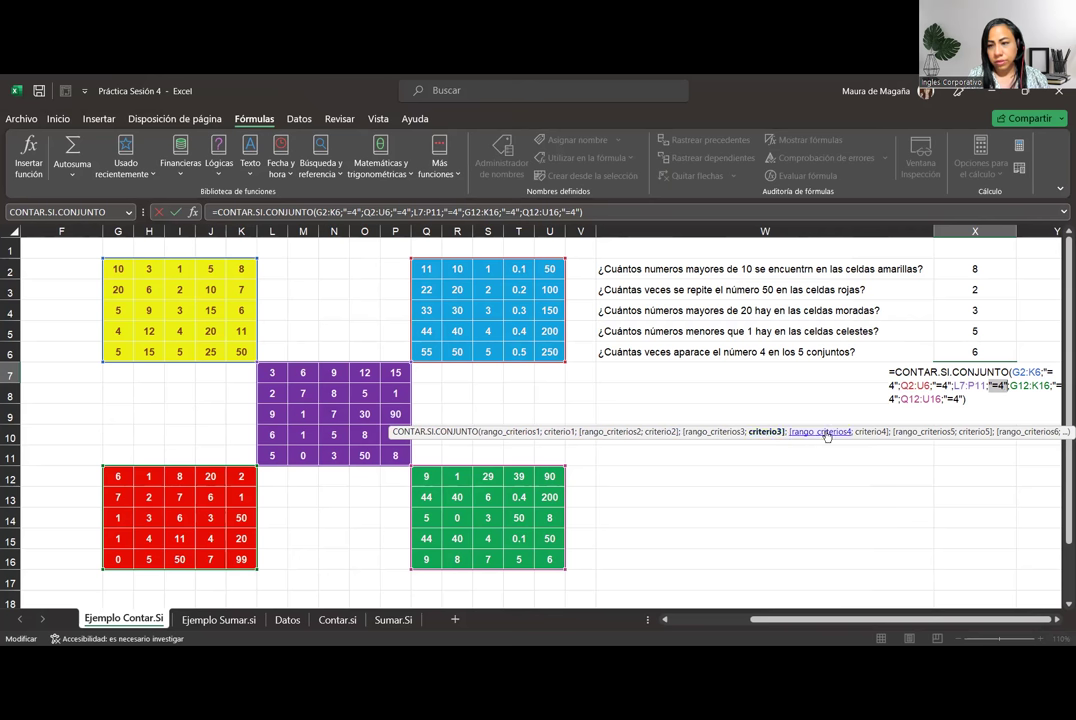
click(826, 434)
click(886, 434)
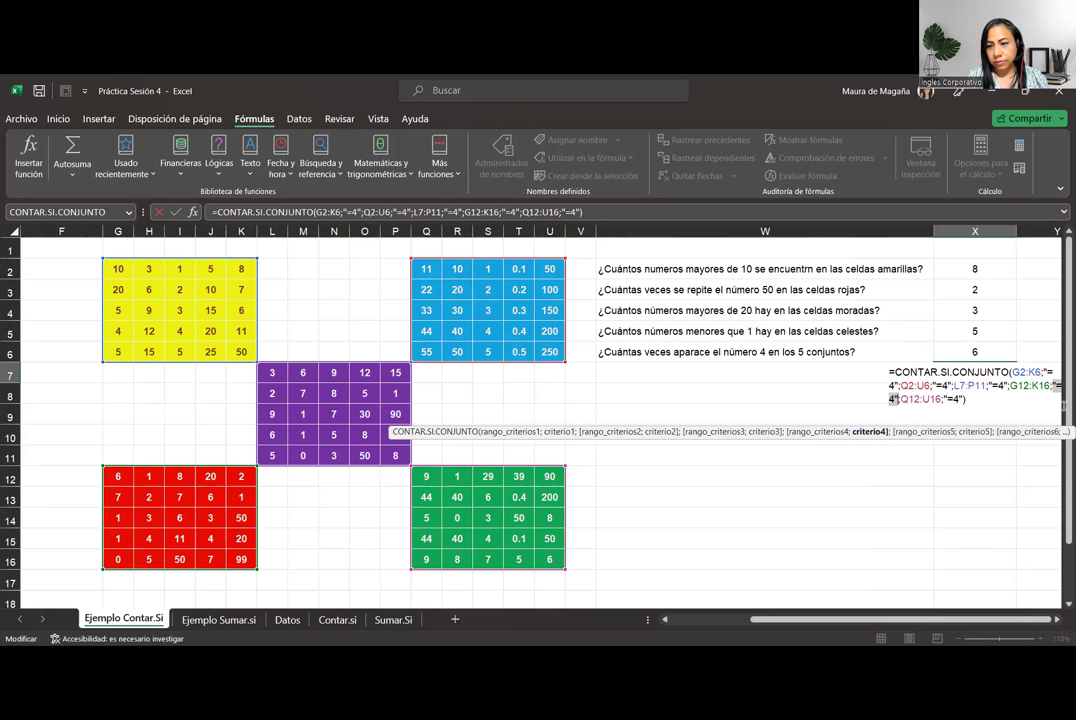
click(1055, 620)
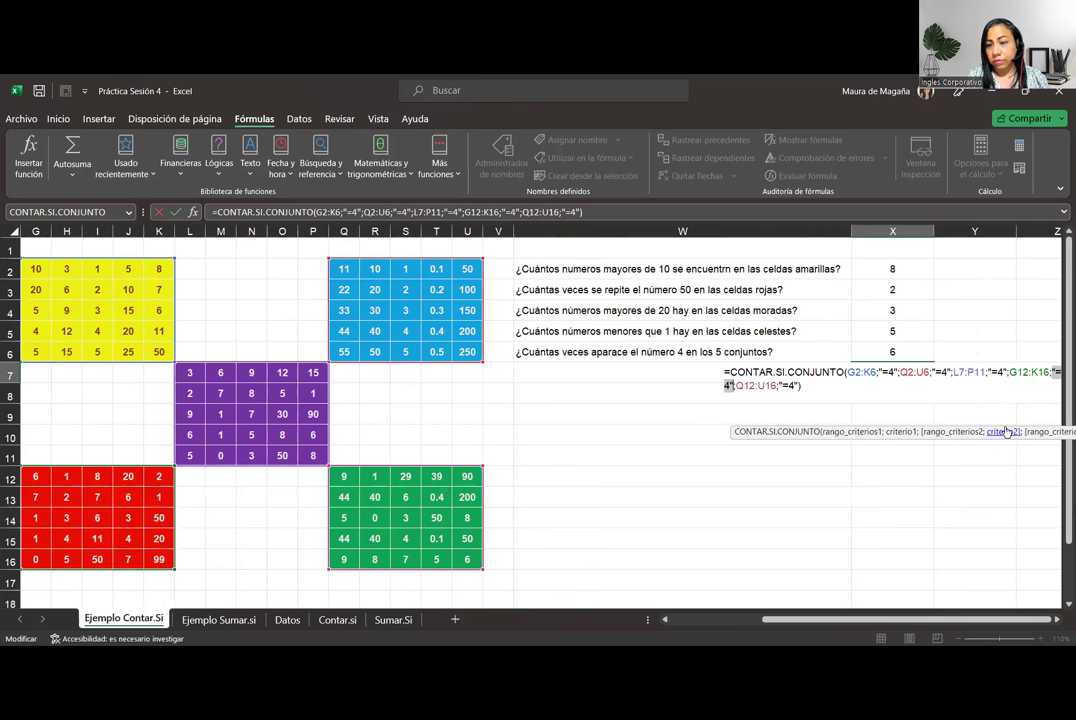
click(1047, 432)
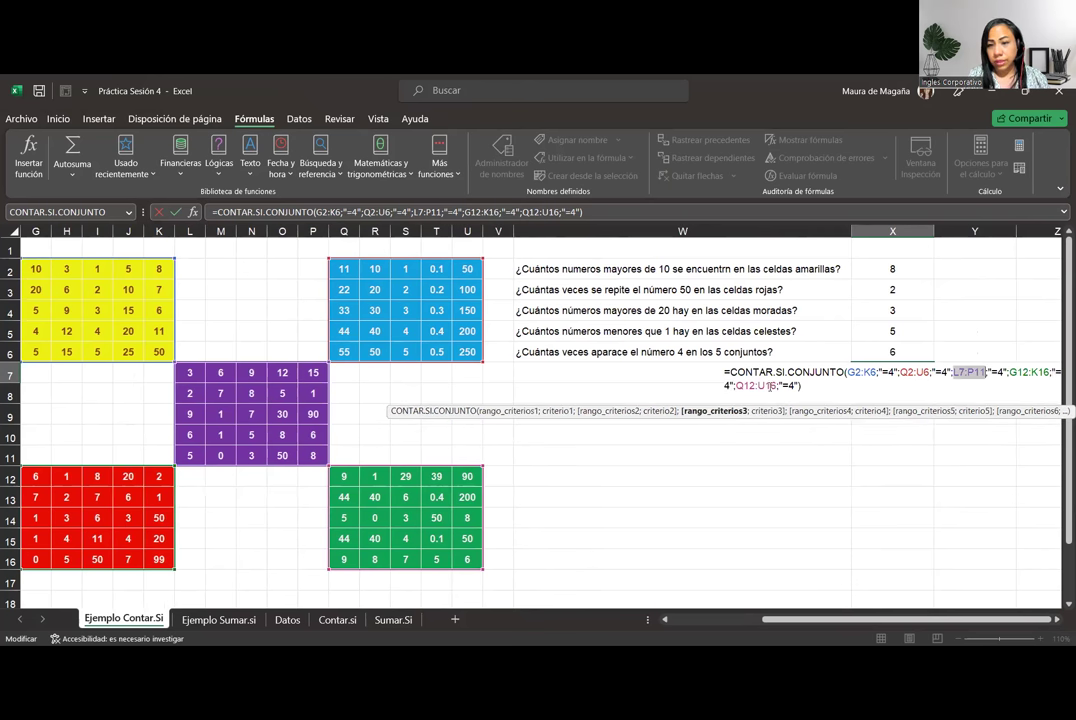
click(930, 410)
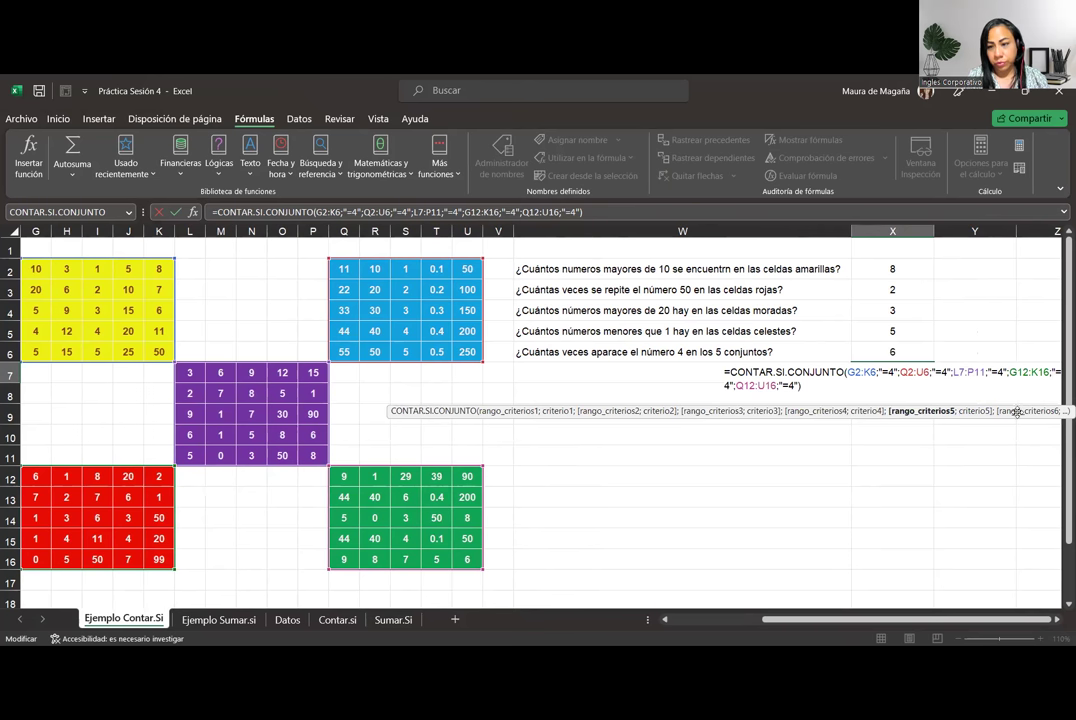
click(955, 413)
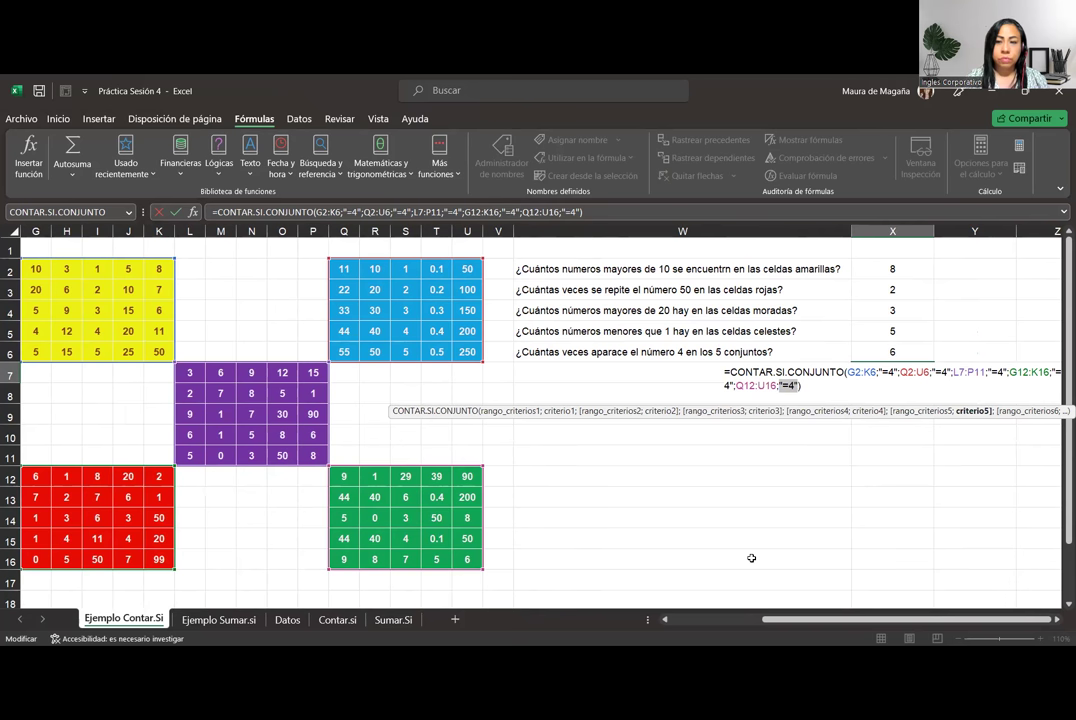
key(Return)
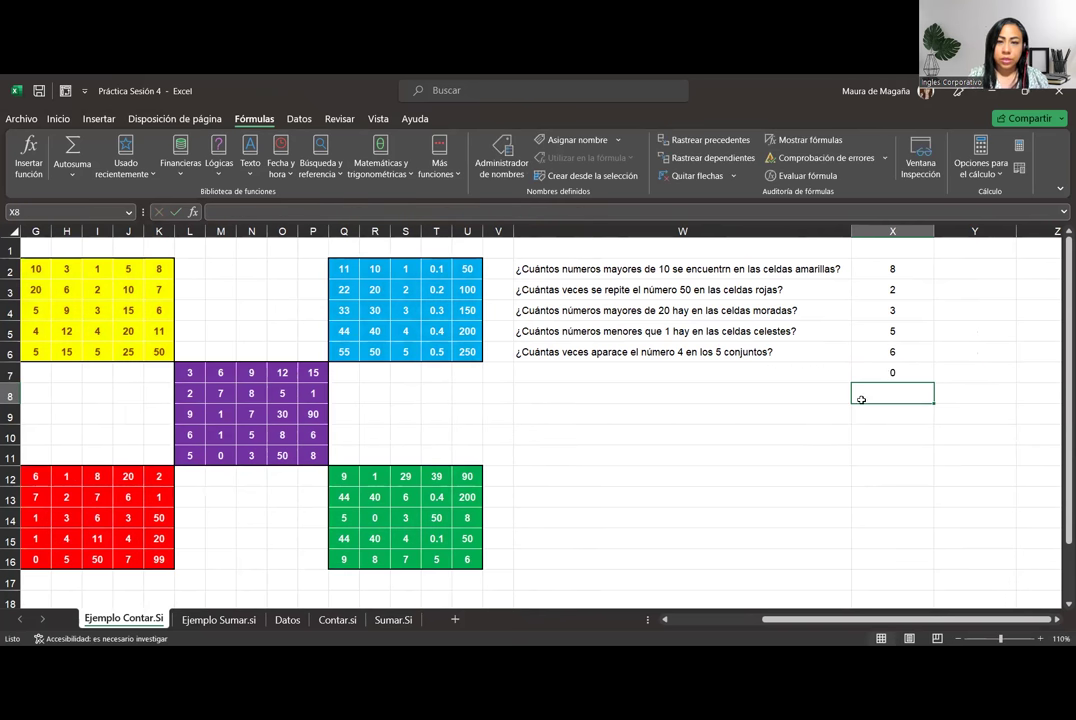
click(902, 372)
mouse_move(793, 620)
mouse_down()
mouse_move(773, 621)
mouse_move(792, 621)
mouse_up()
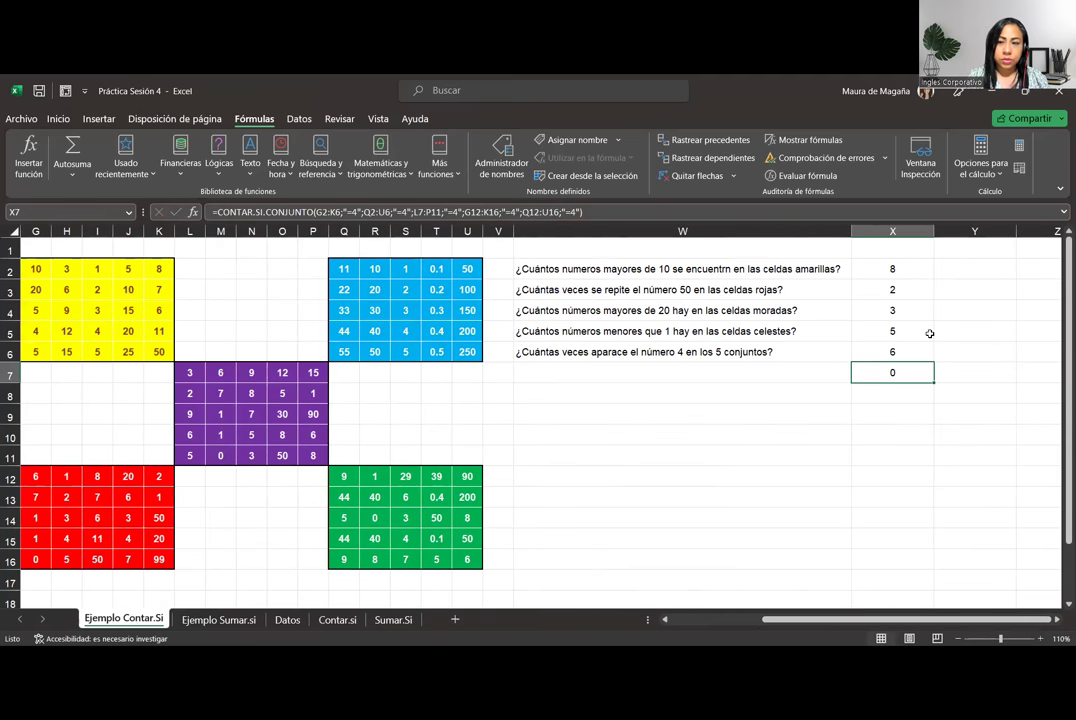
click(912, 347)
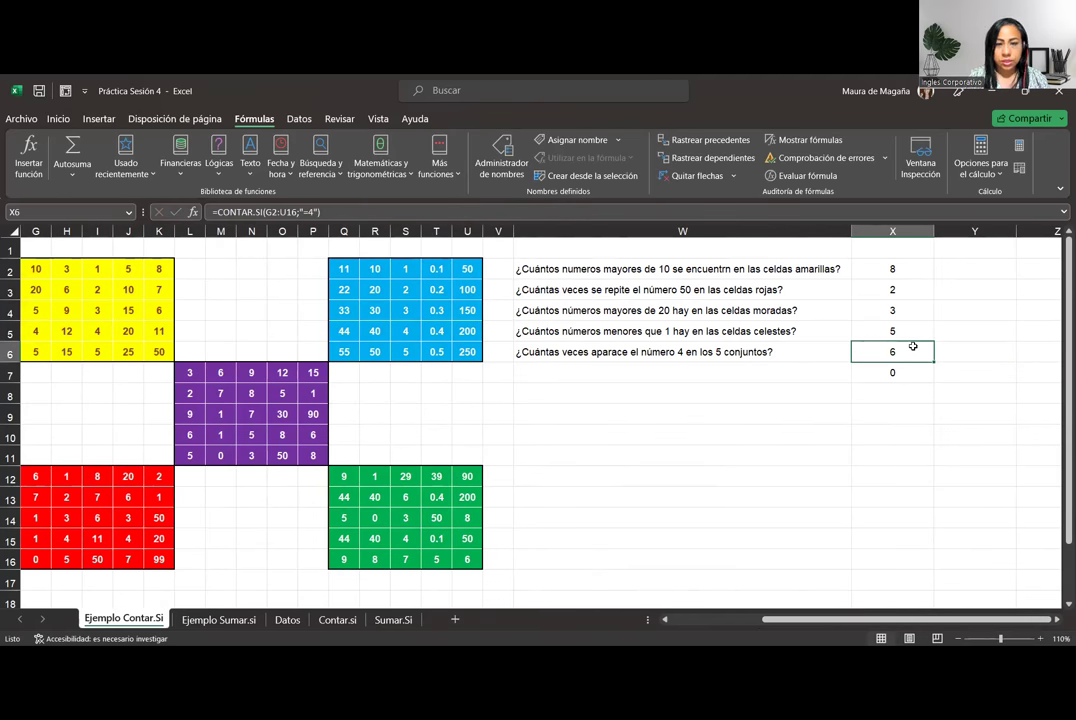
click(872, 377)
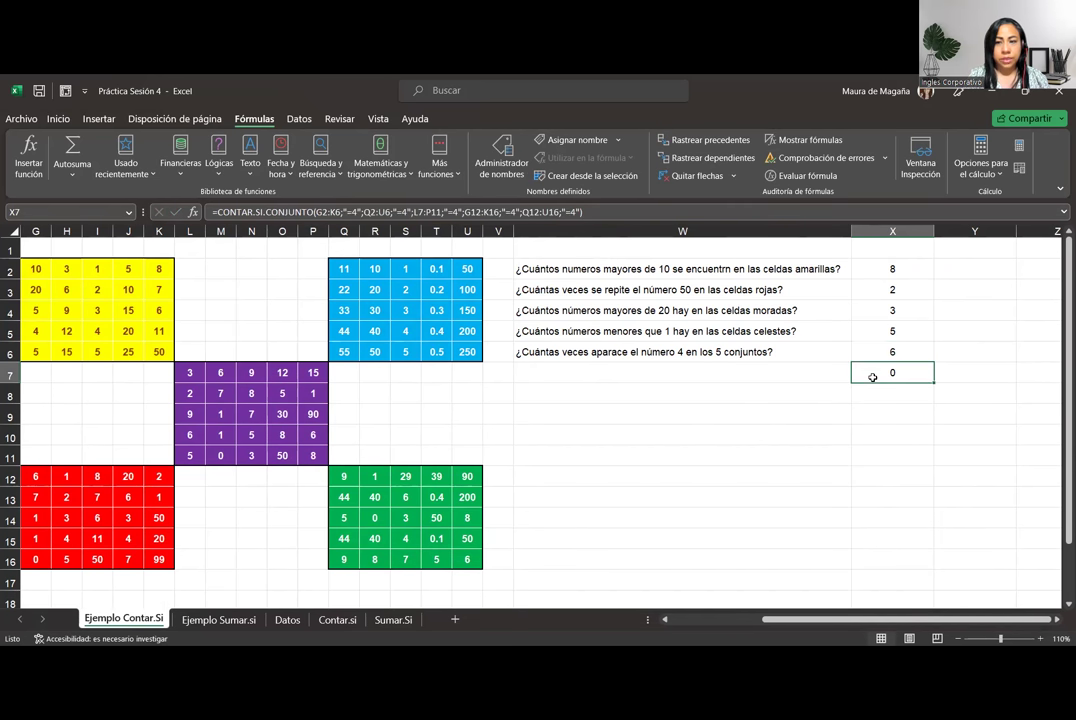
Step: Switch to the Ejemplo Sumar.si sheet showing the Valores list
click(230, 620)
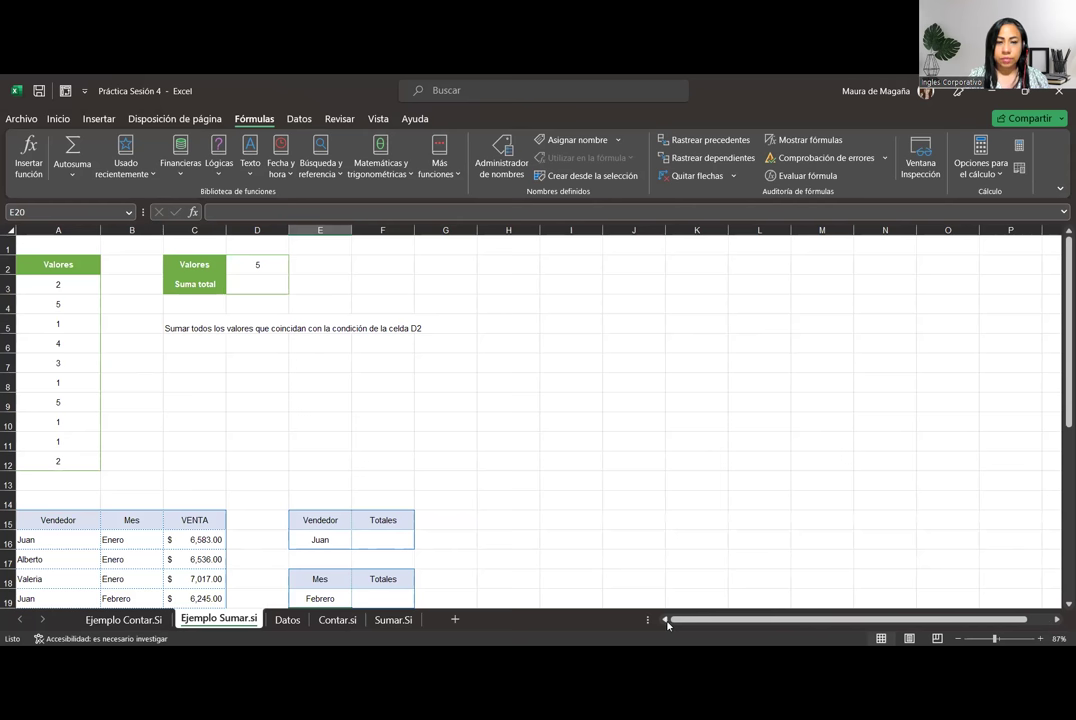
scroll(1060, 606, down, 2)
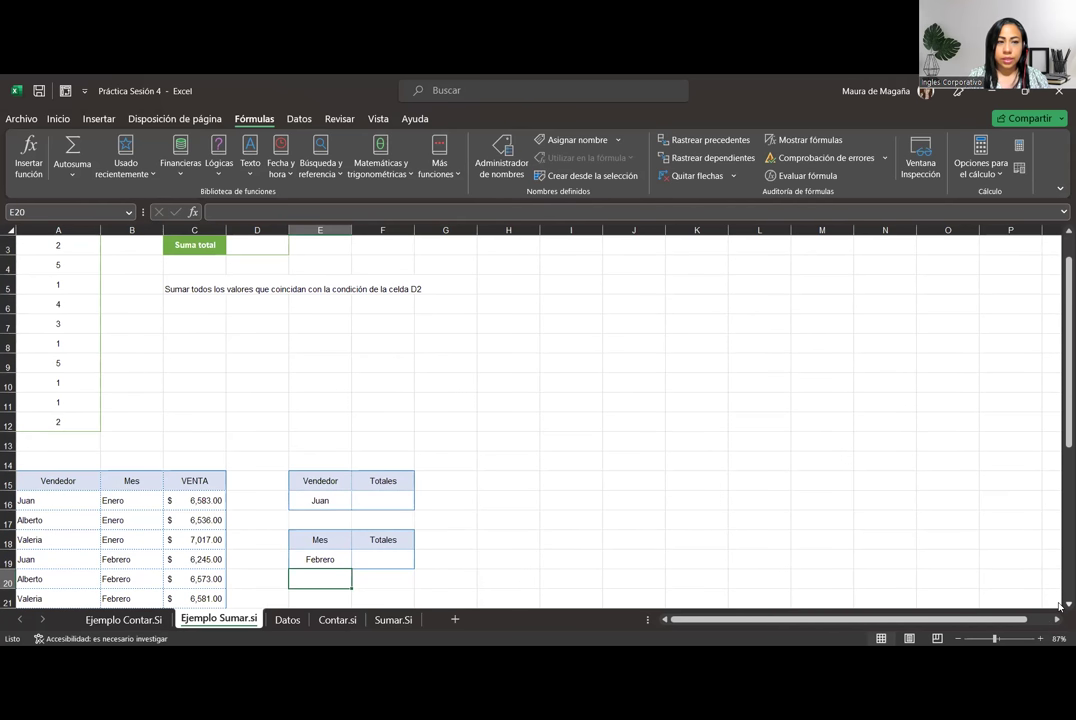
drag(1067, 384, 1067, 364)
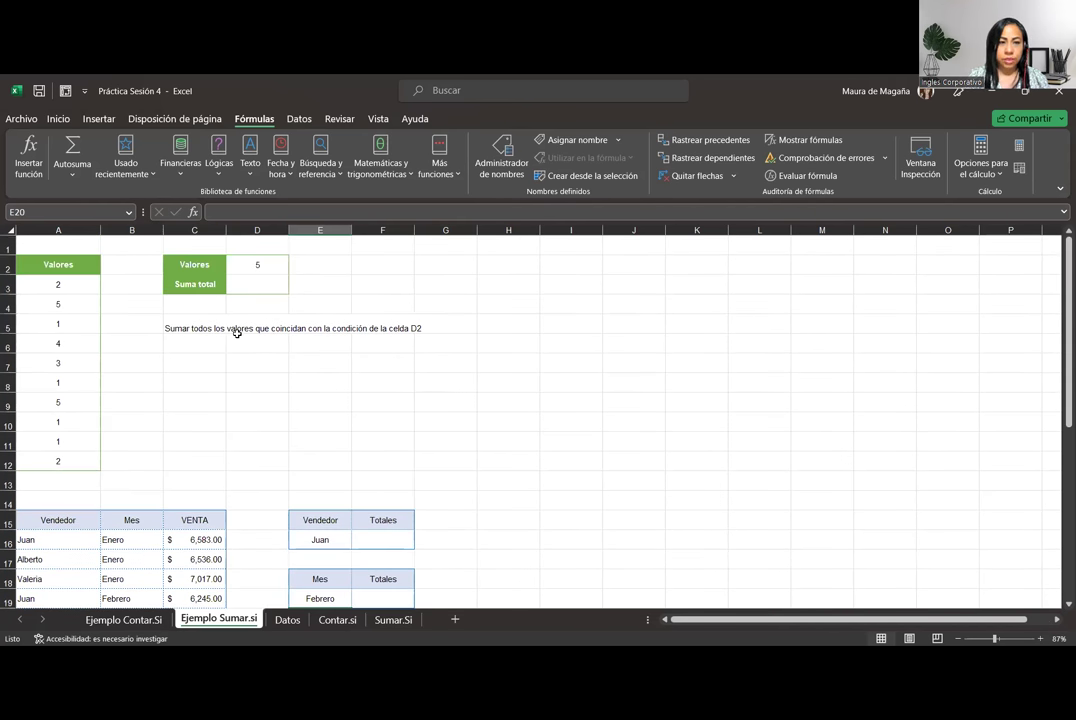
click(251, 282)
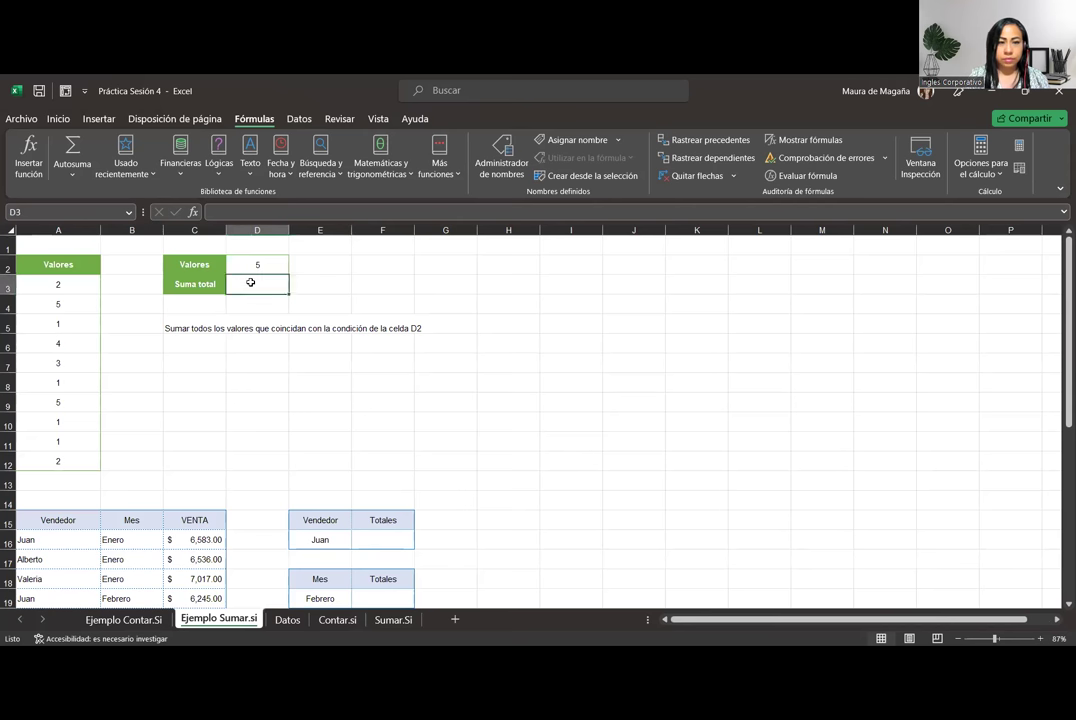
Step: Zoom the sheet to 130% and select D3 beside Suma total
click(1040, 638)
click(1040, 638)
click(1040, 638)
click(1040, 638)
click(1040, 638)
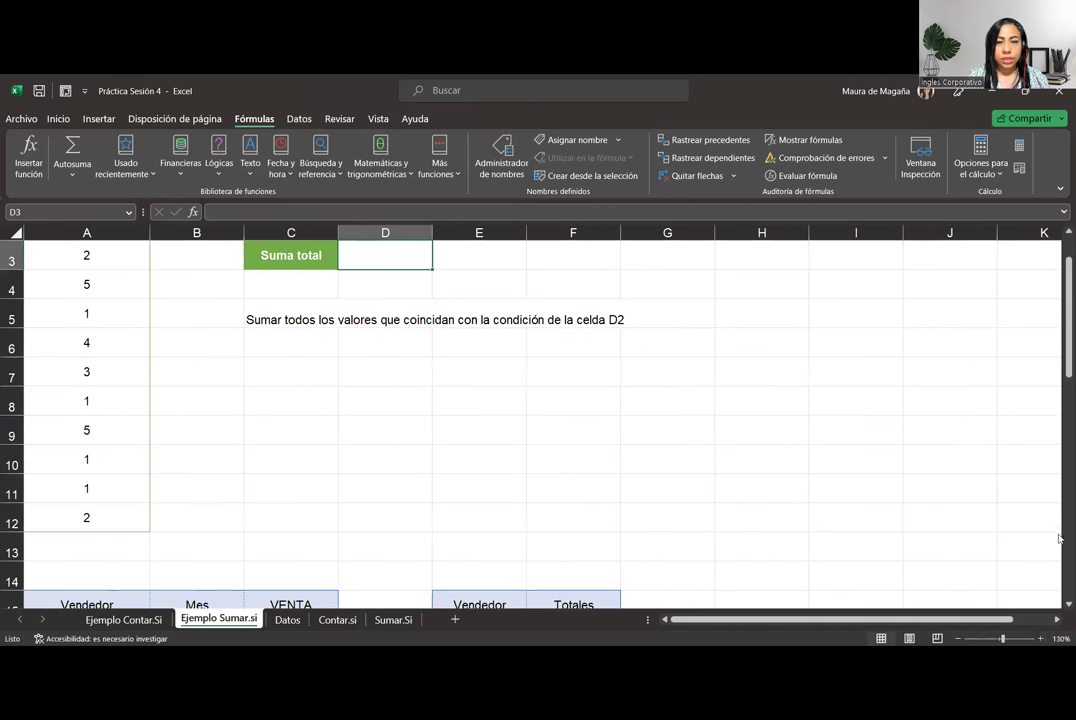
mouse_move(1066, 312)
mouse_down()
mouse_move(1059, 286)
mouse_move(1059, 301)
mouse_up()
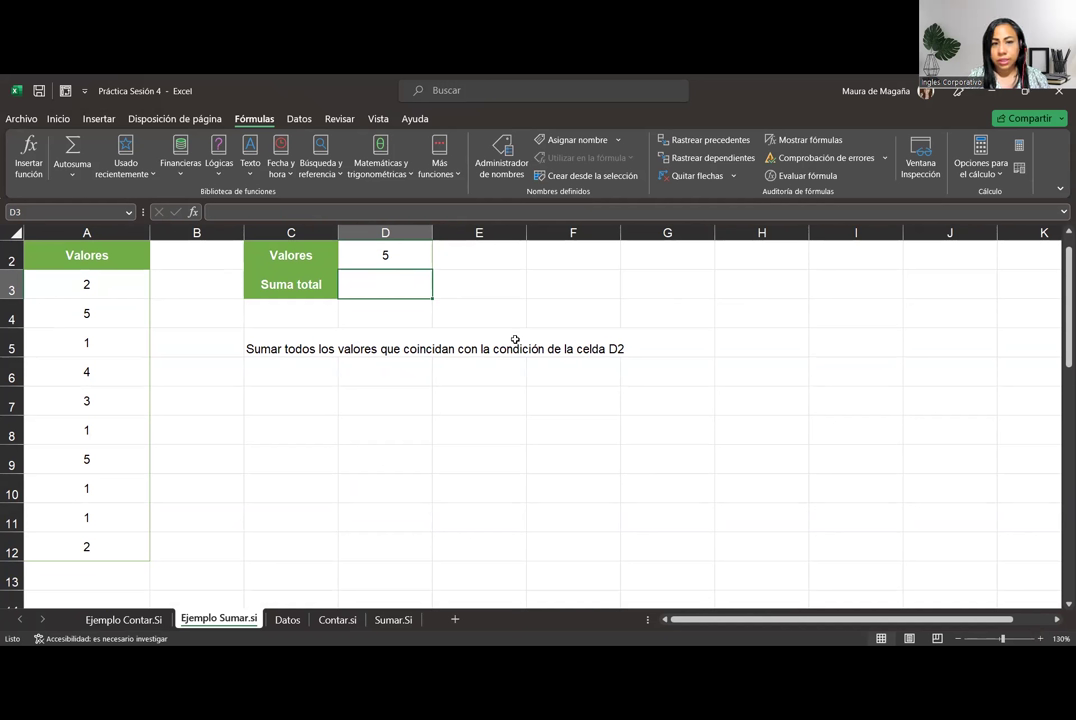
click(410, 261)
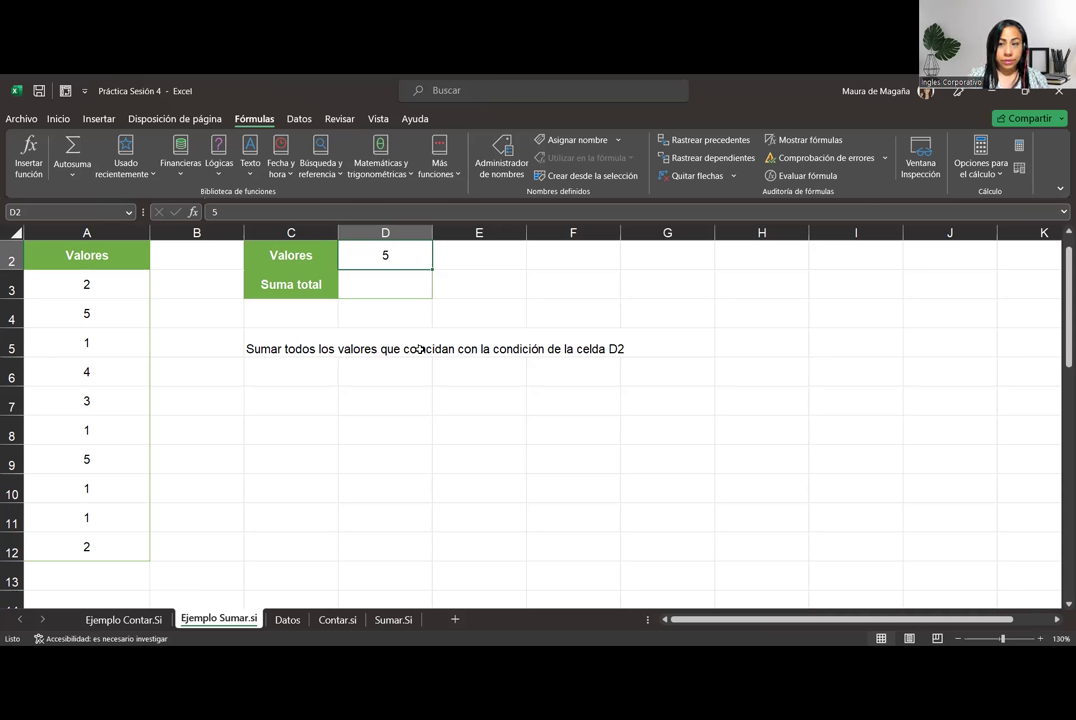
click(385, 286)
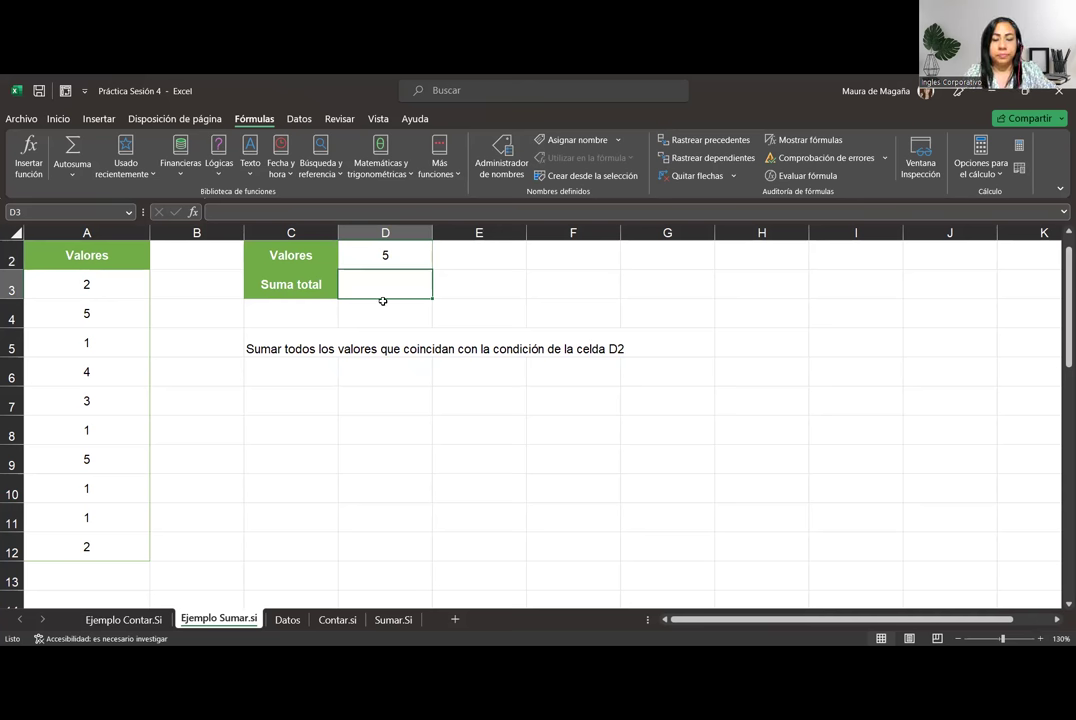
Step: Enter =SUMAR.SI(A3:A12;D2;A3:A12) in D3 to sum the values equal to D2
text(=)
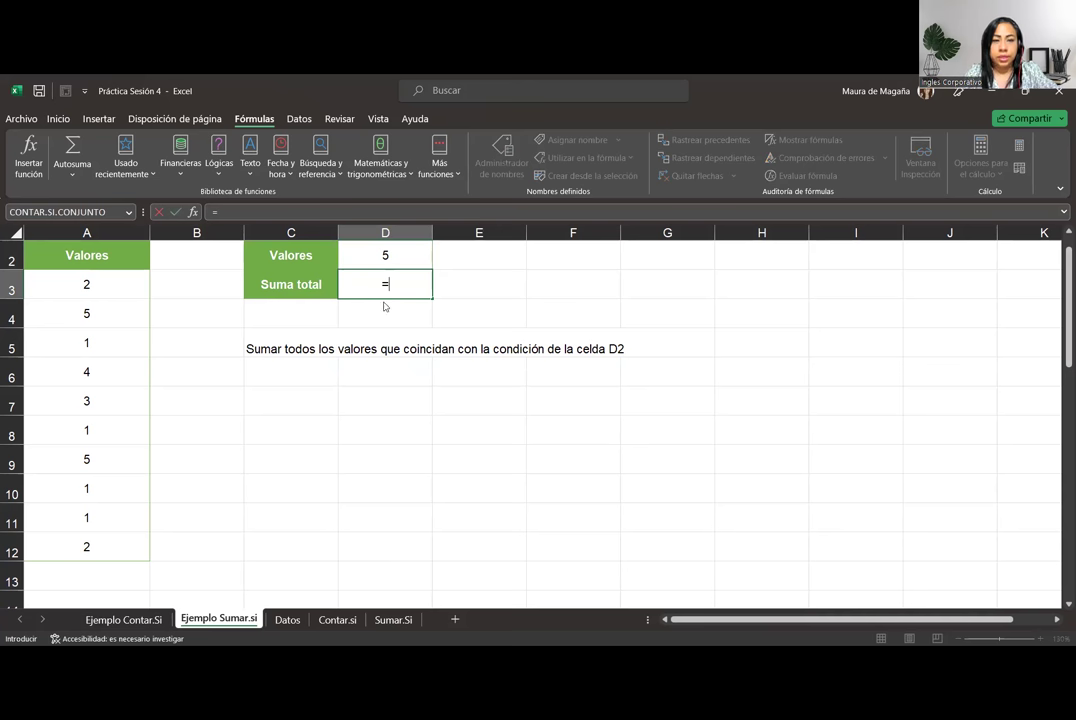
text(sumar)
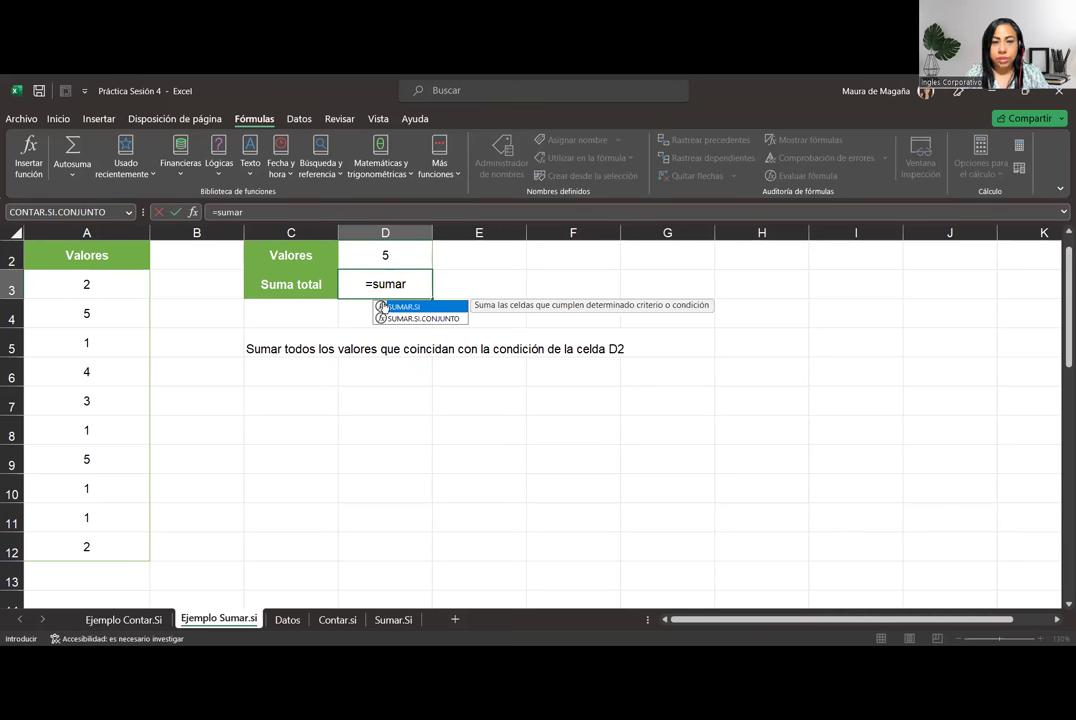
key(Tab)
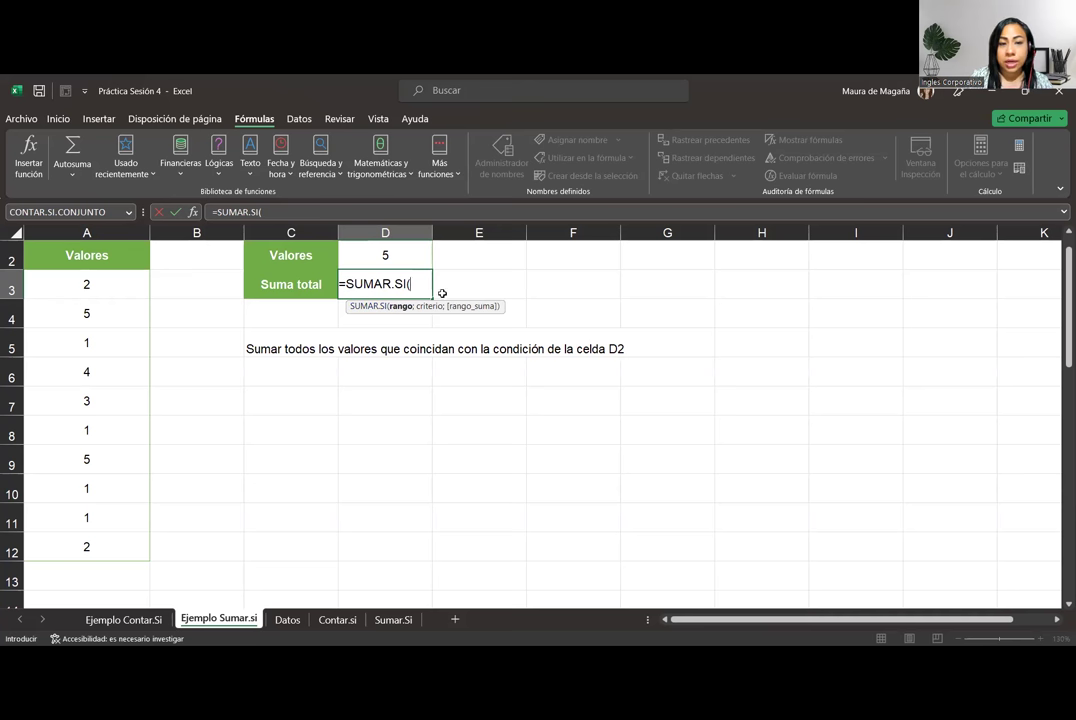
click(85, 284)
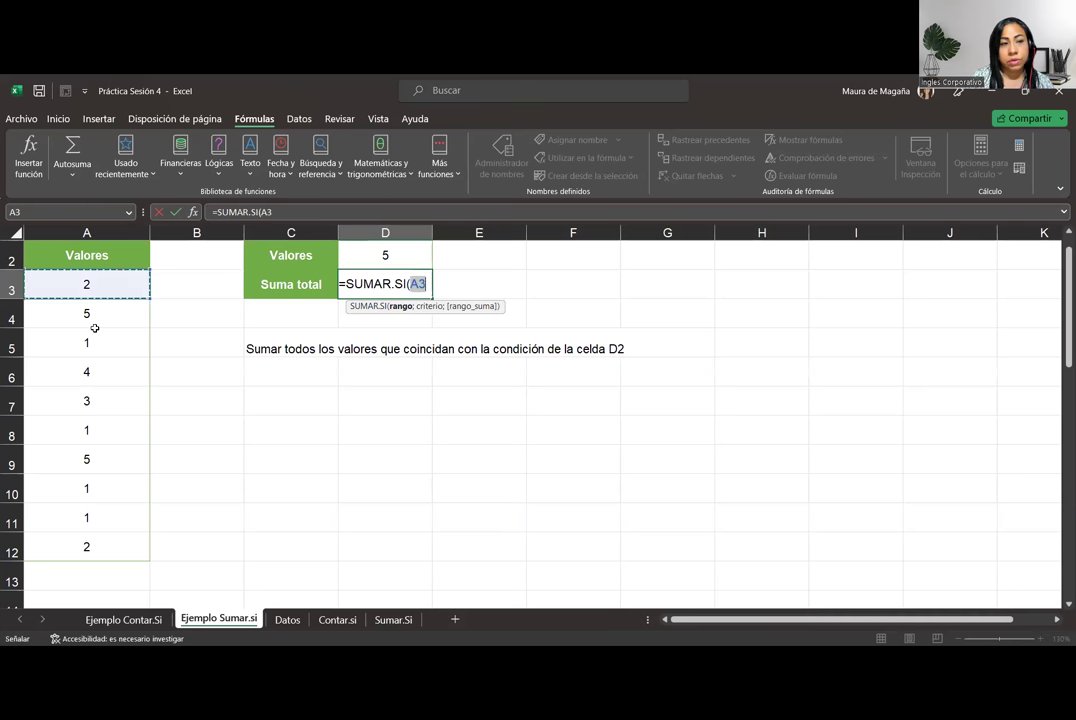
shift+click(102, 535)
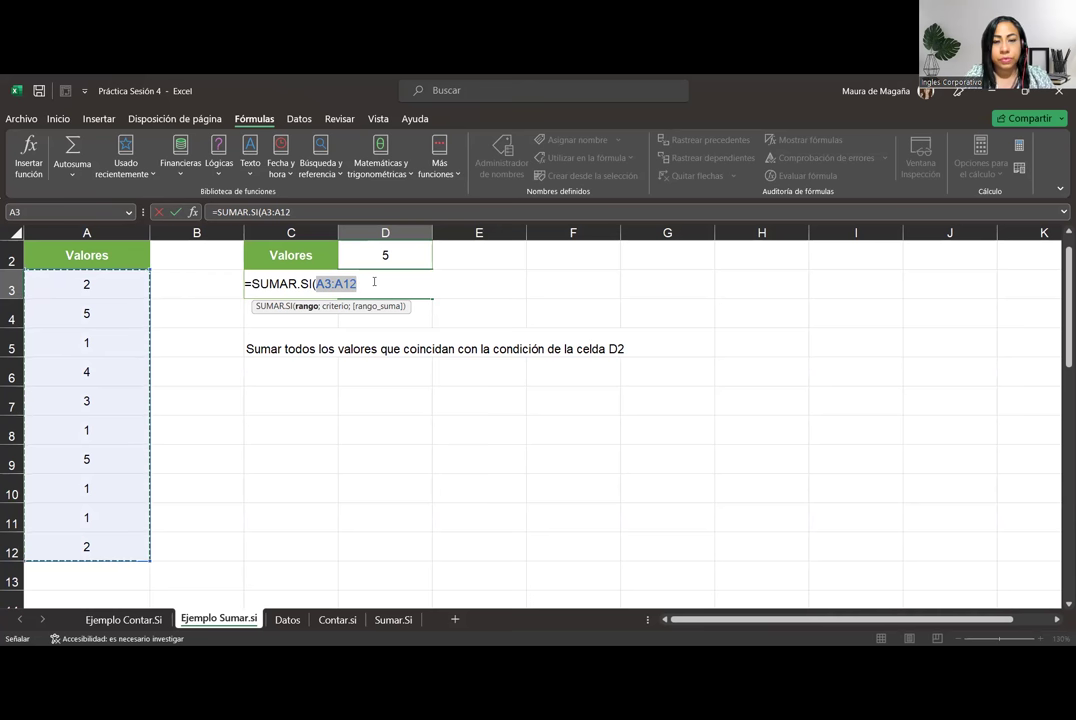
text(;)
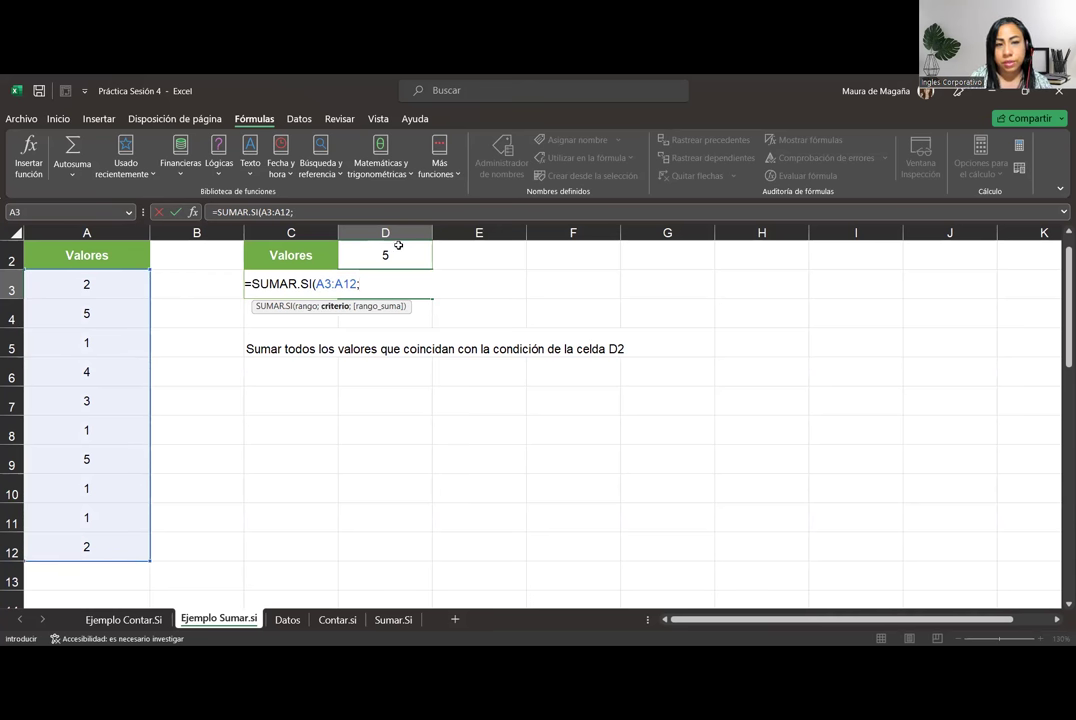
click(398, 245)
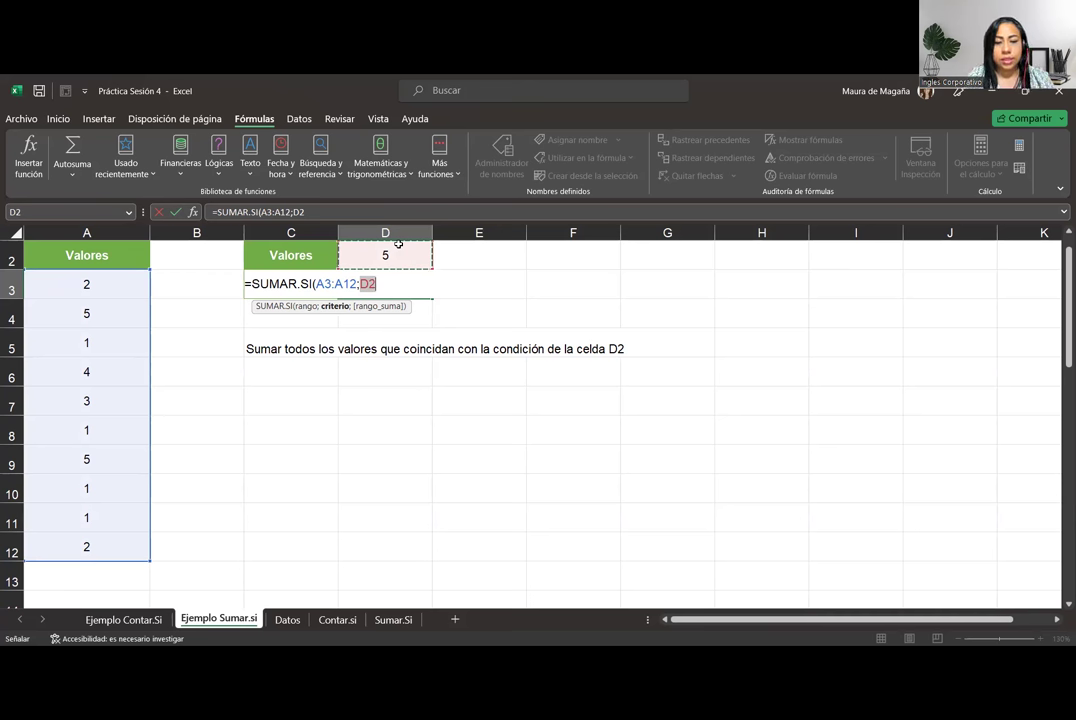
text(;)
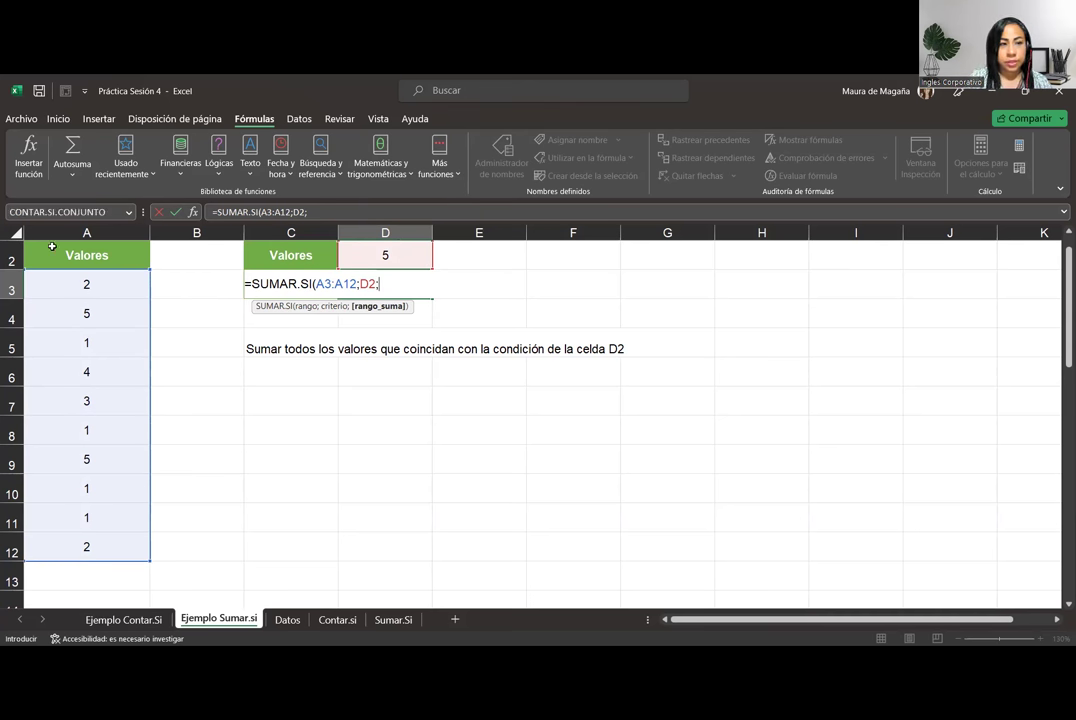
click(80, 284)
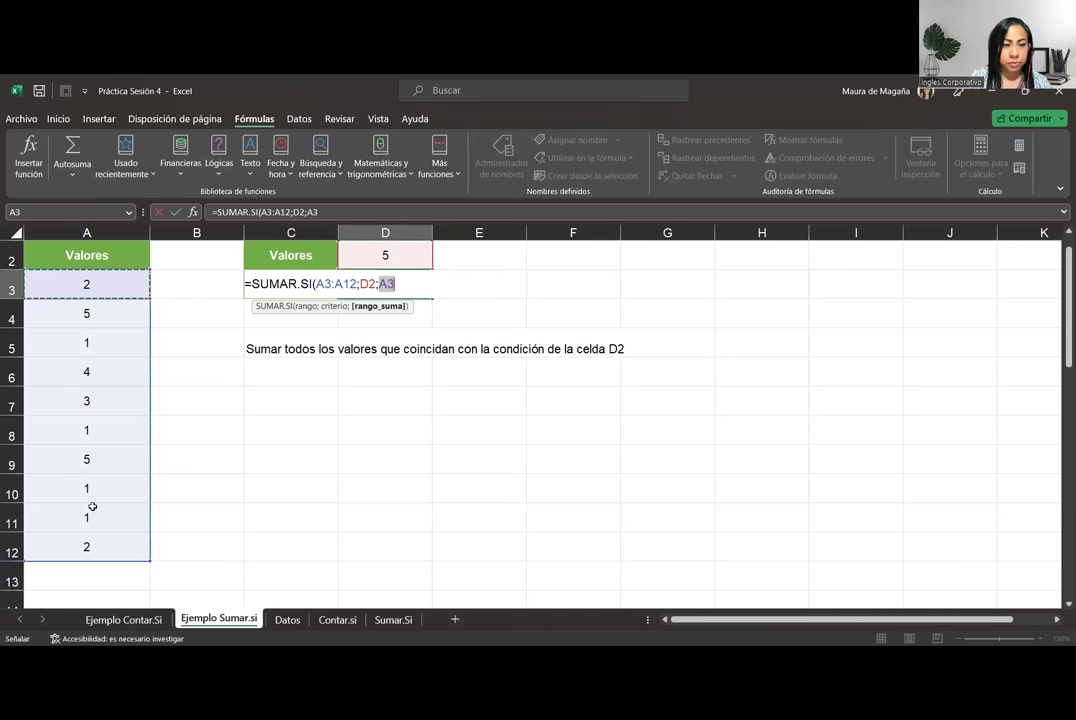
drag(92, 507, 88, 546)
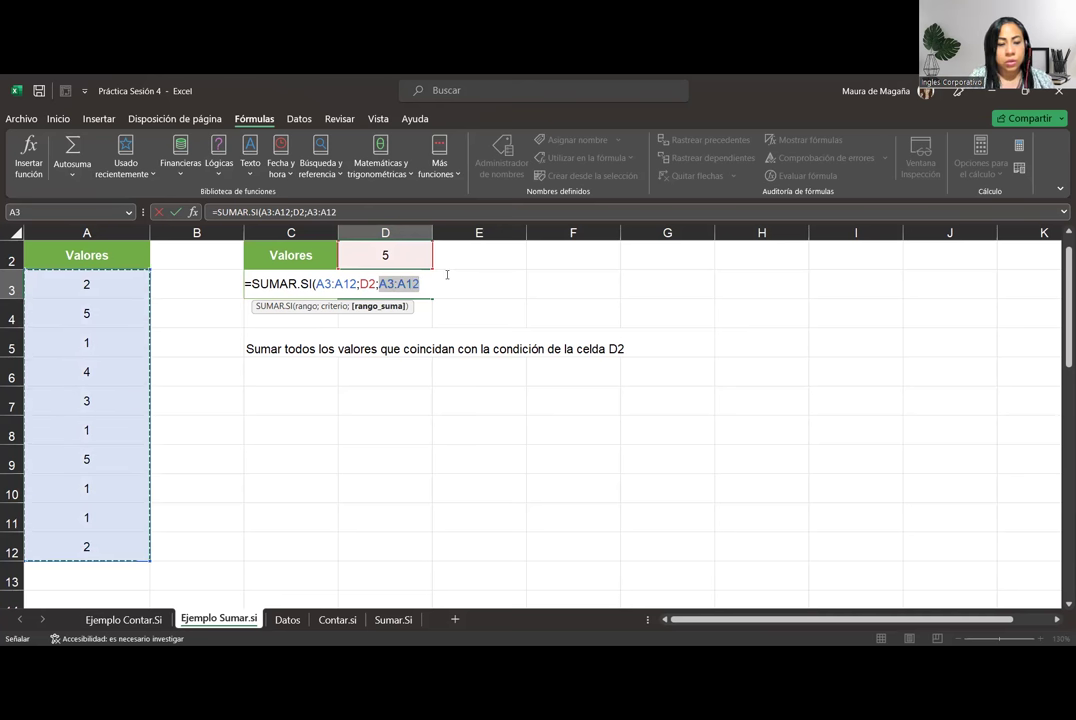
text())
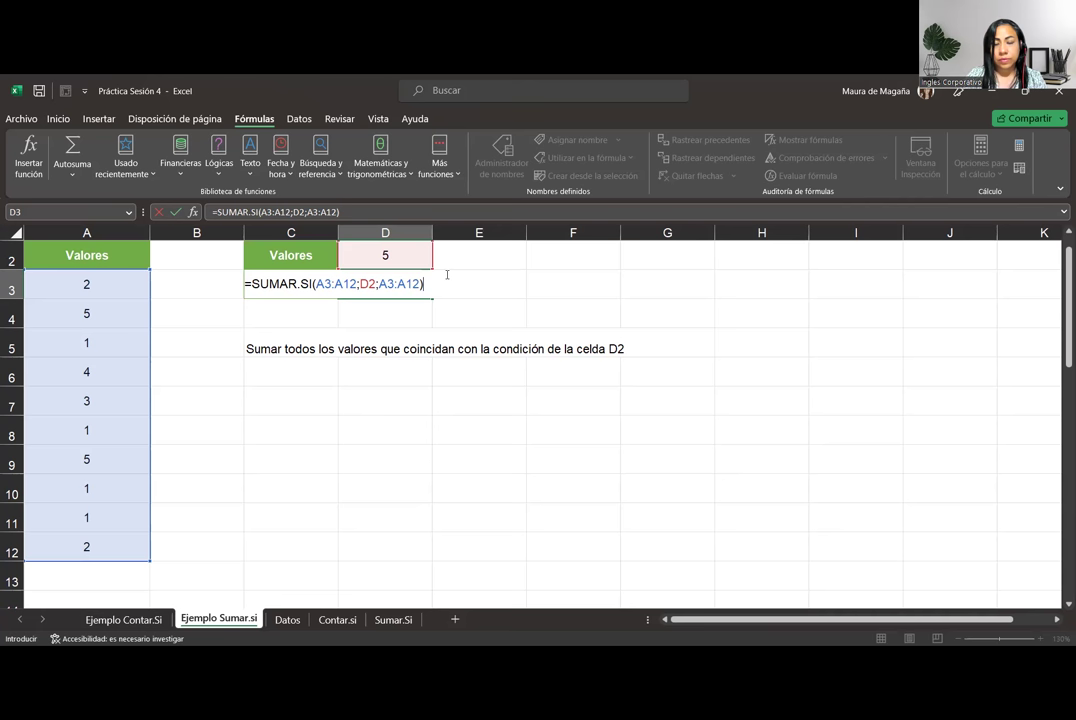
key(Return)
Step: Change the D2 criterion to 1, then 3, and finally 2, watching Suma total recalculate
click(423, 282)
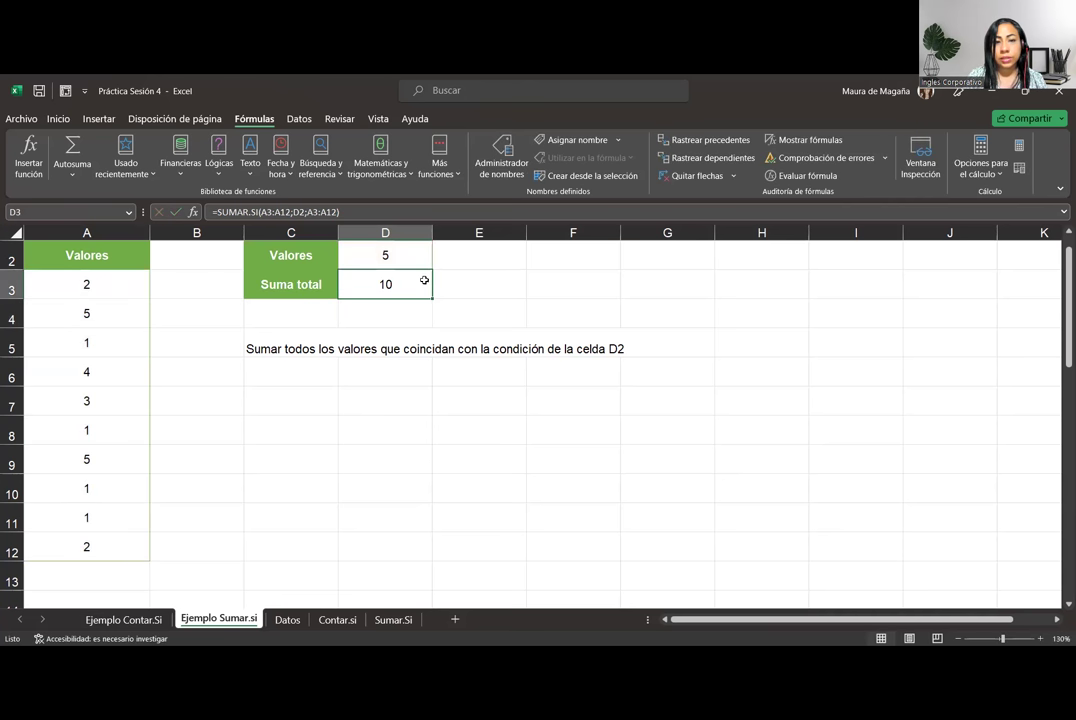
click(421, 255)
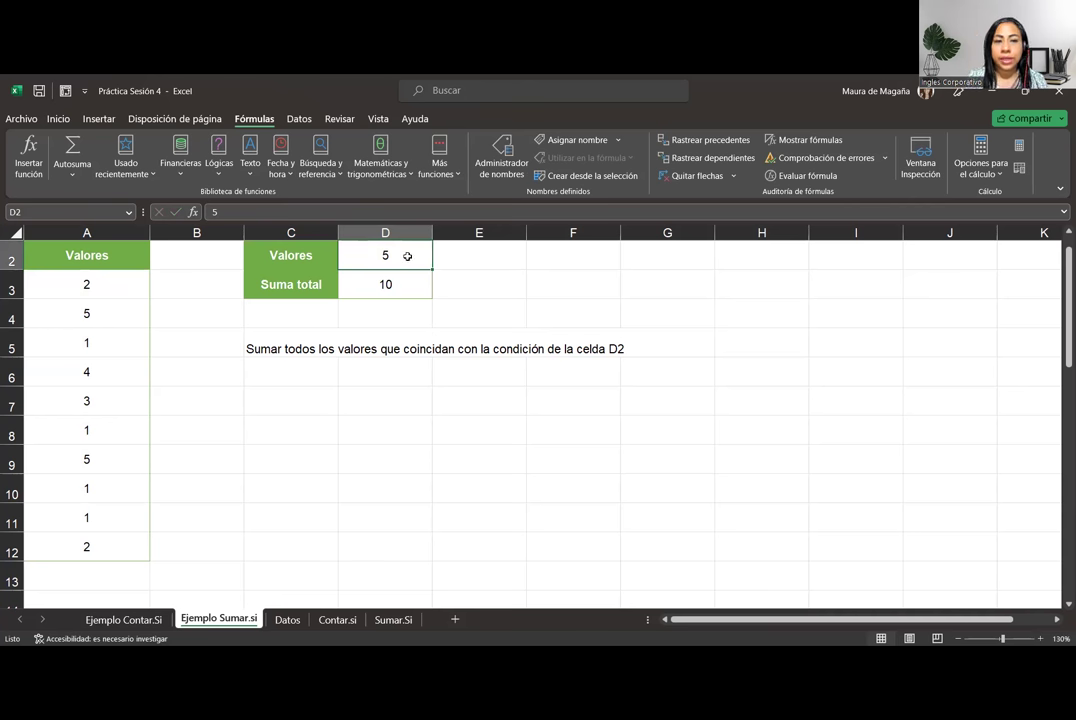
text(1)
key(Return)
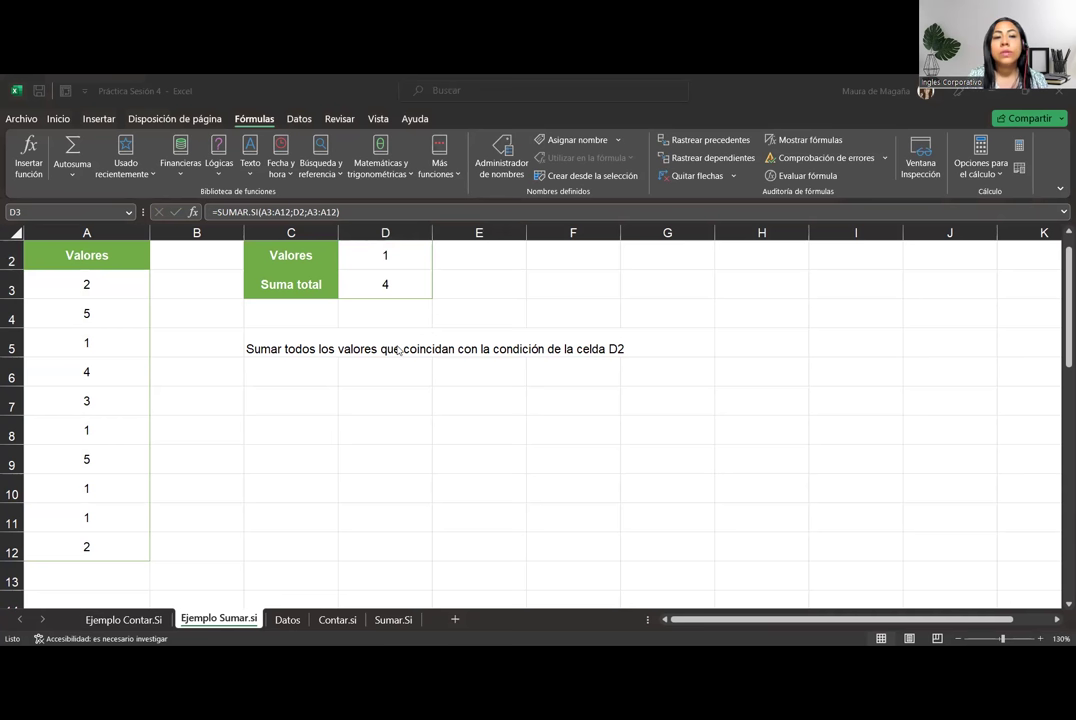
click(394, 251)
text(3)
key(Return)
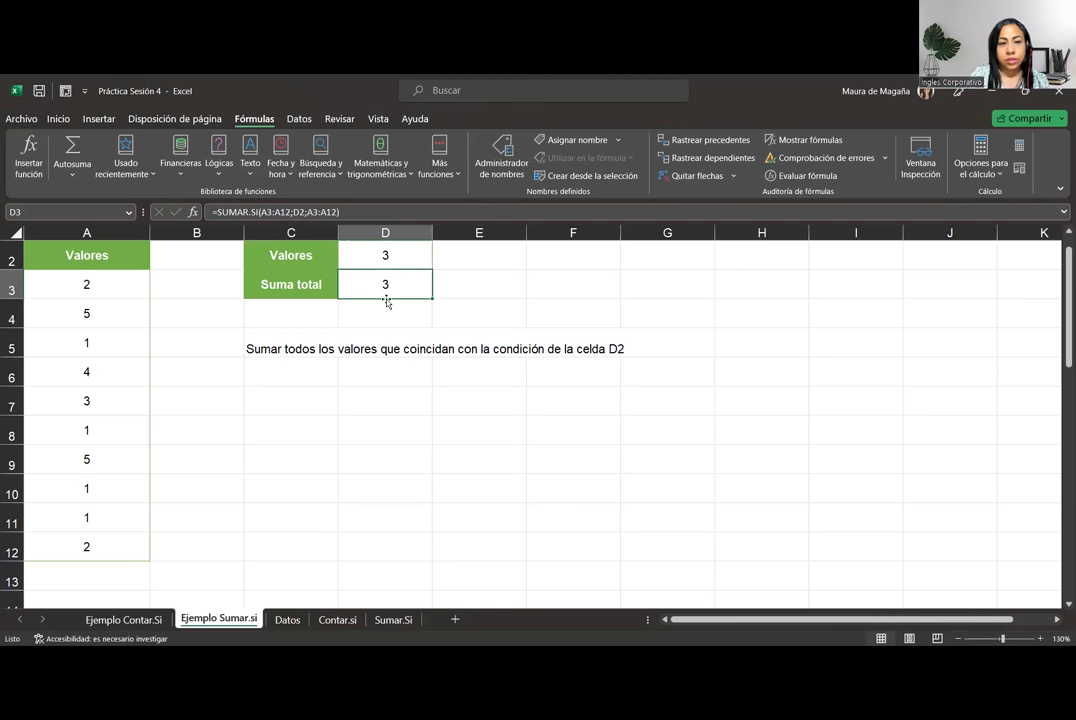
click(401, 258)
text(2)
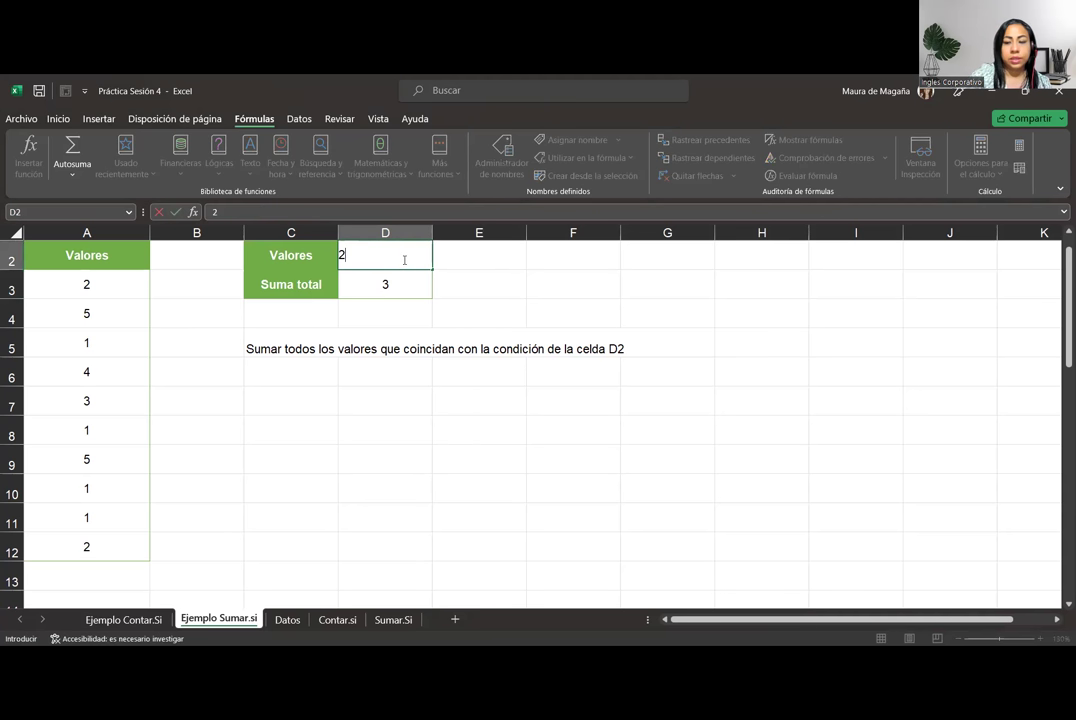
key(Return)
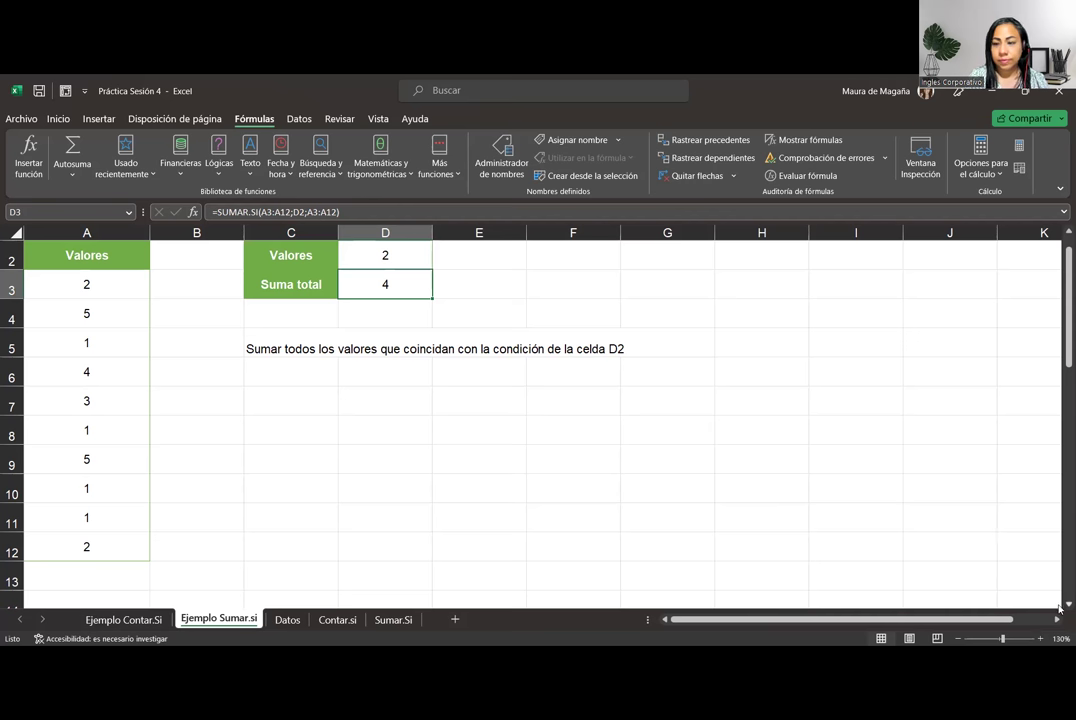
Step: Scroll to the sales table and start a SUMAR.SI formula in Juan's Totales cell F16
scroll(1059, 606, down, 2)
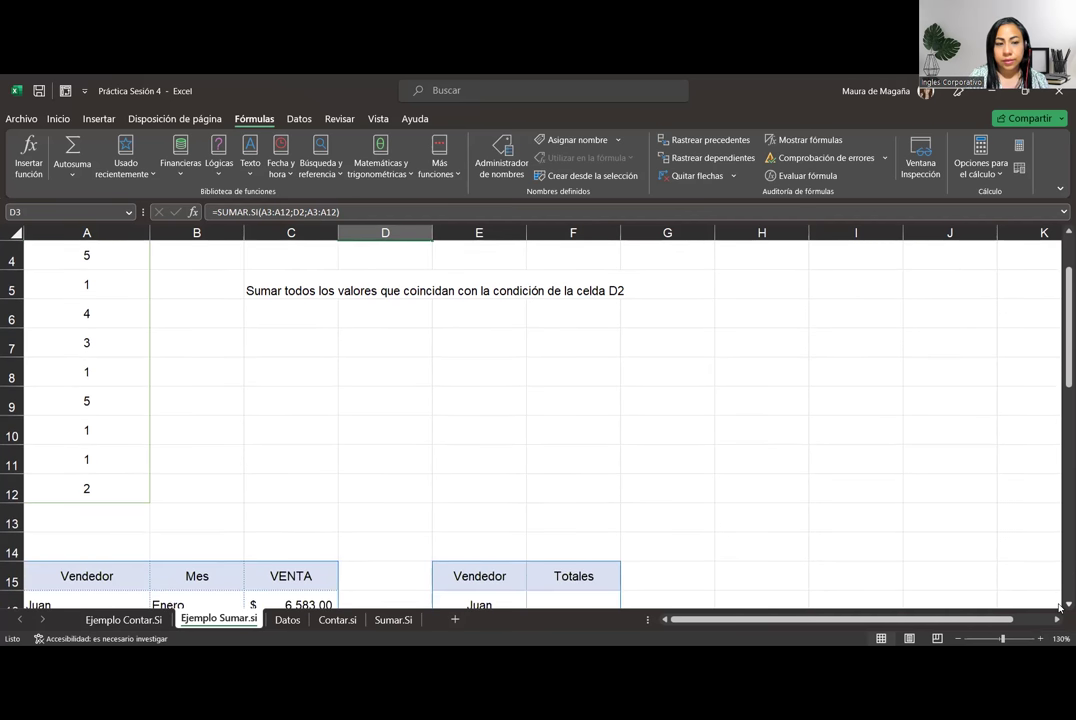
scroll(1059, 606, down, 1)
scroll(1059, 606, down, 1)
scroll(1059, 606, down, 1)
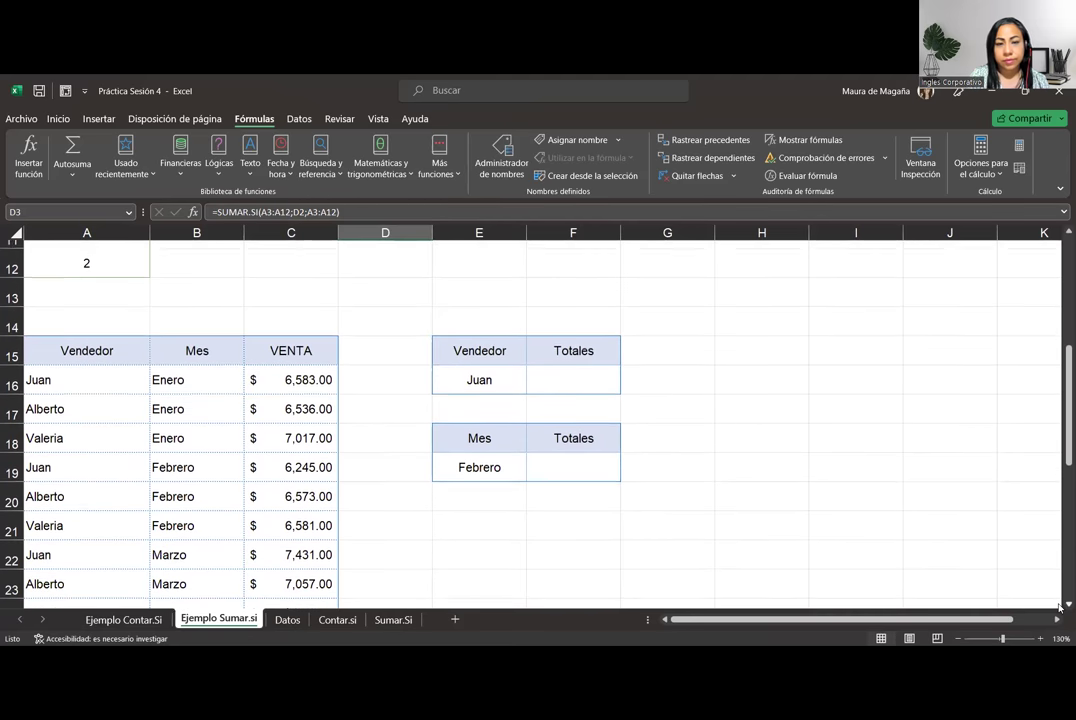
scroll(1059, 606, down, 1)
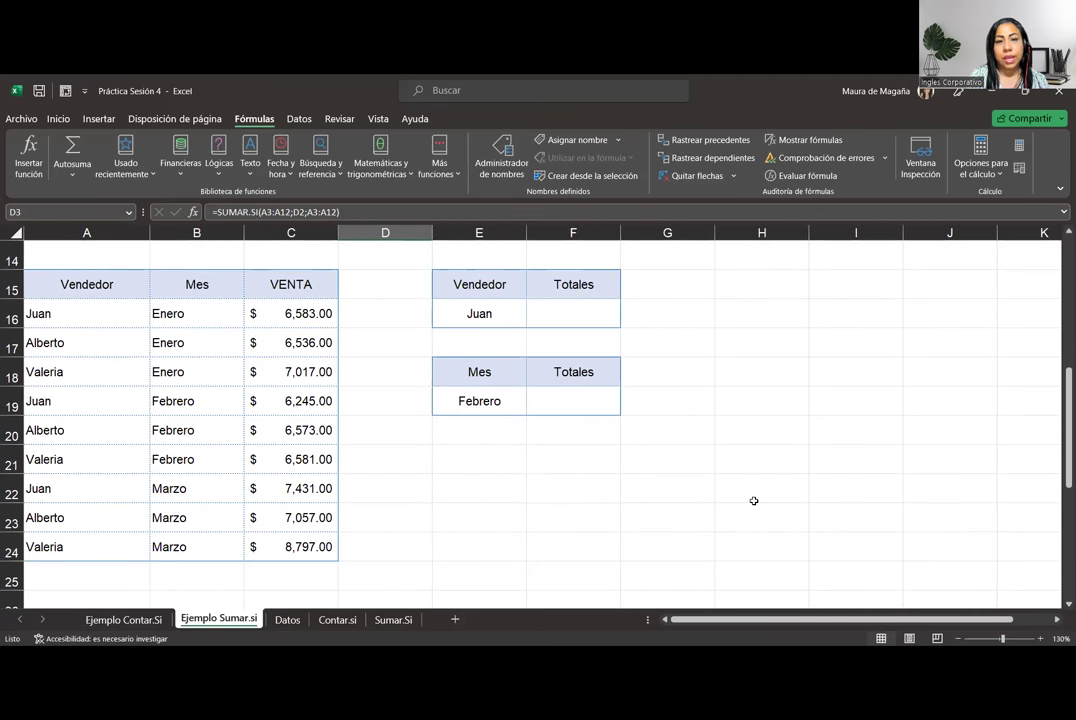
click(577, 319)
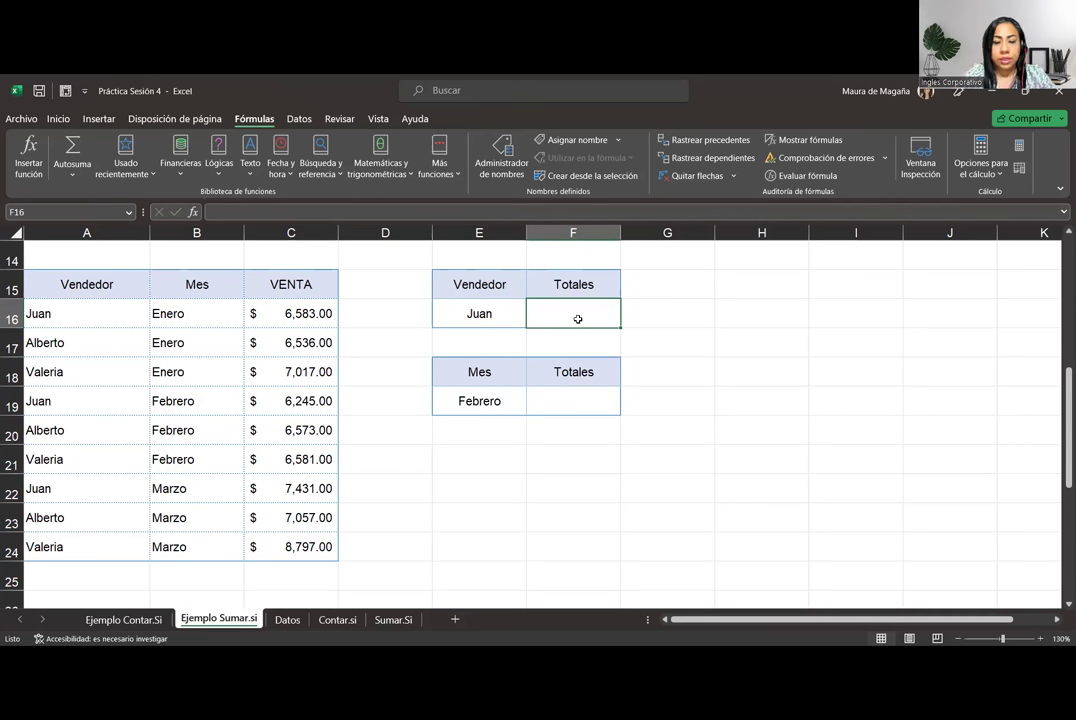
text(=sumar.si)
key(Tab)
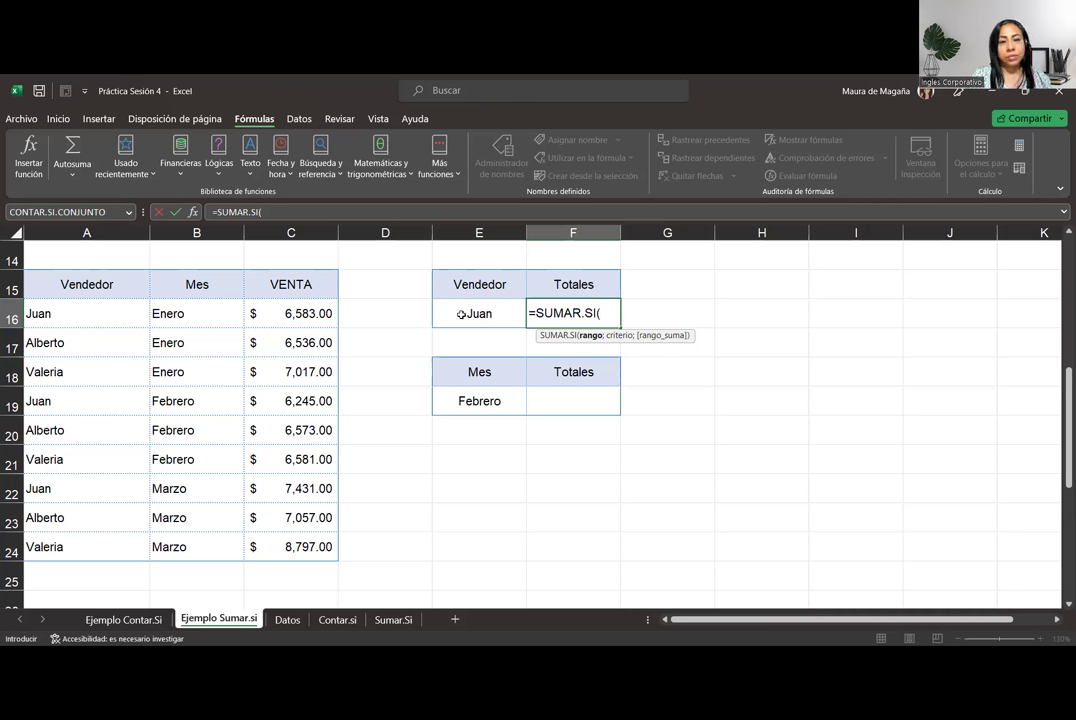
Step: Complete it as =SUMAR.SI(A16:A24;E16;C16:C24) so F16 returns 20259
click(103, 325)
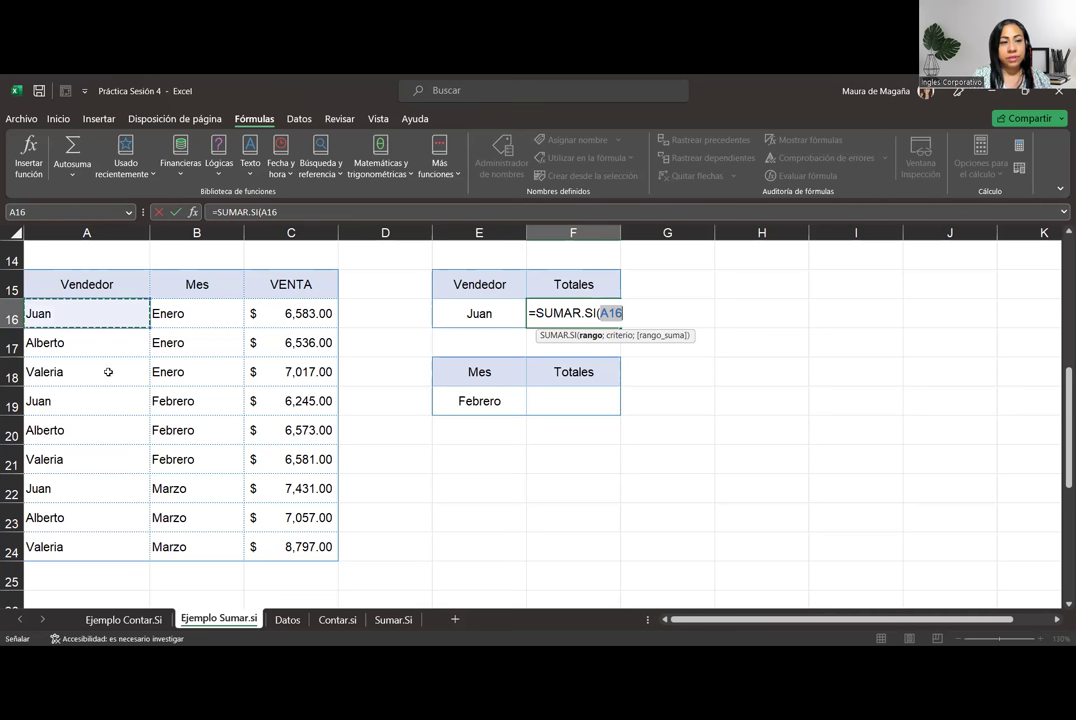
shift+click(103, 542)
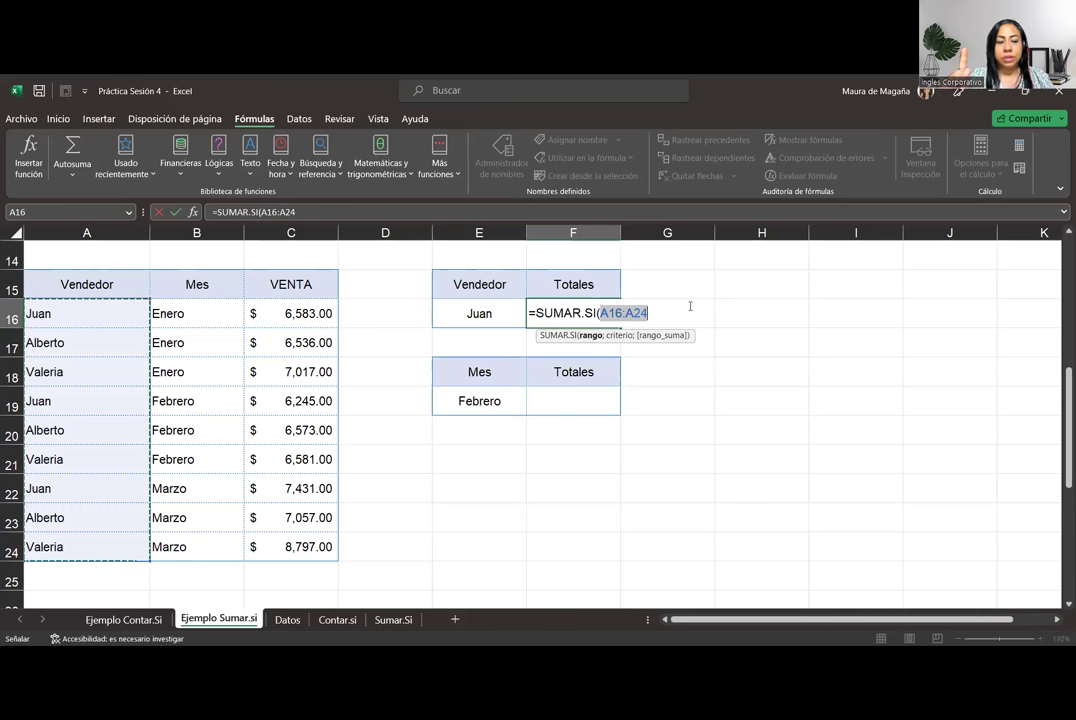
text(;)
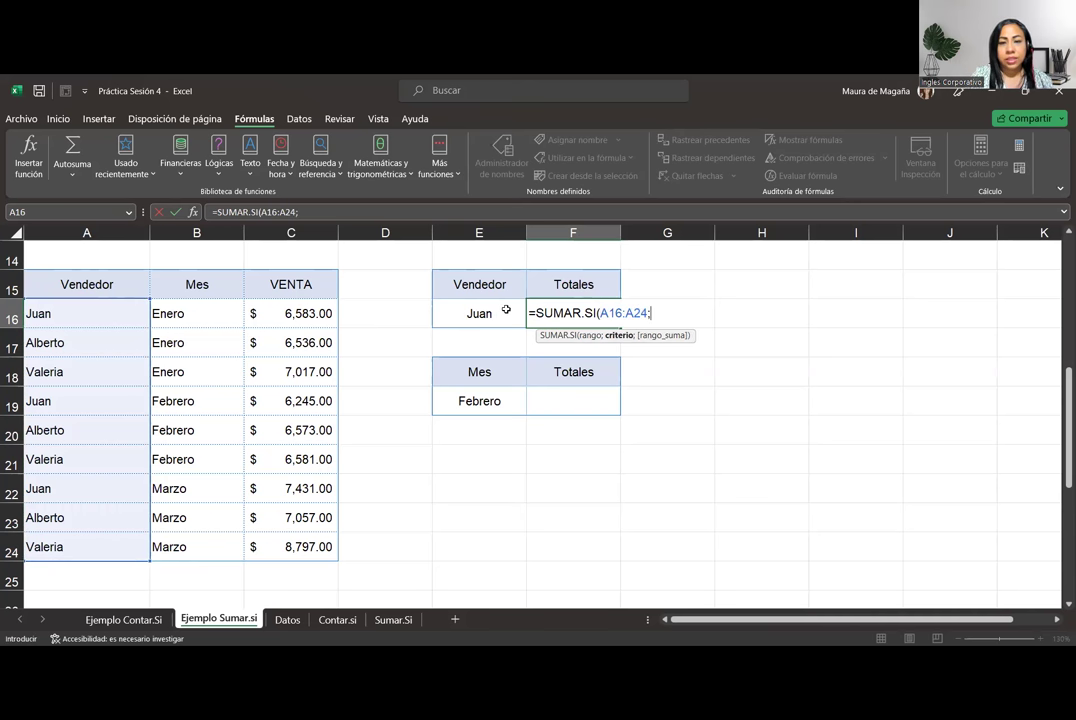
click(480, 314)
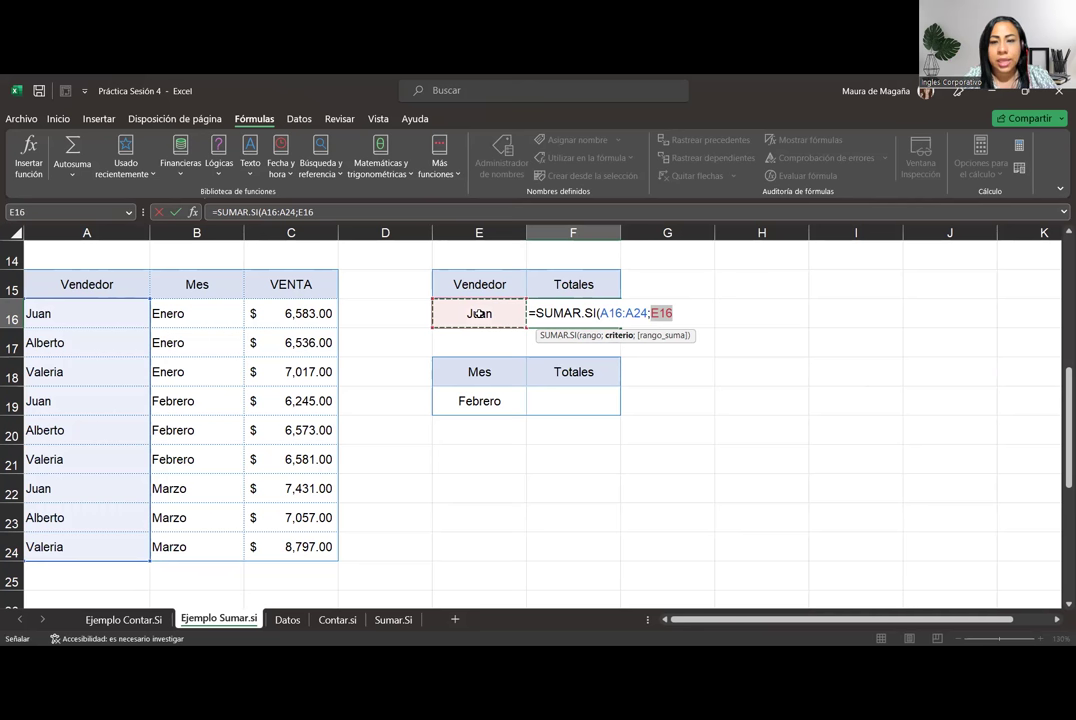
text(;)
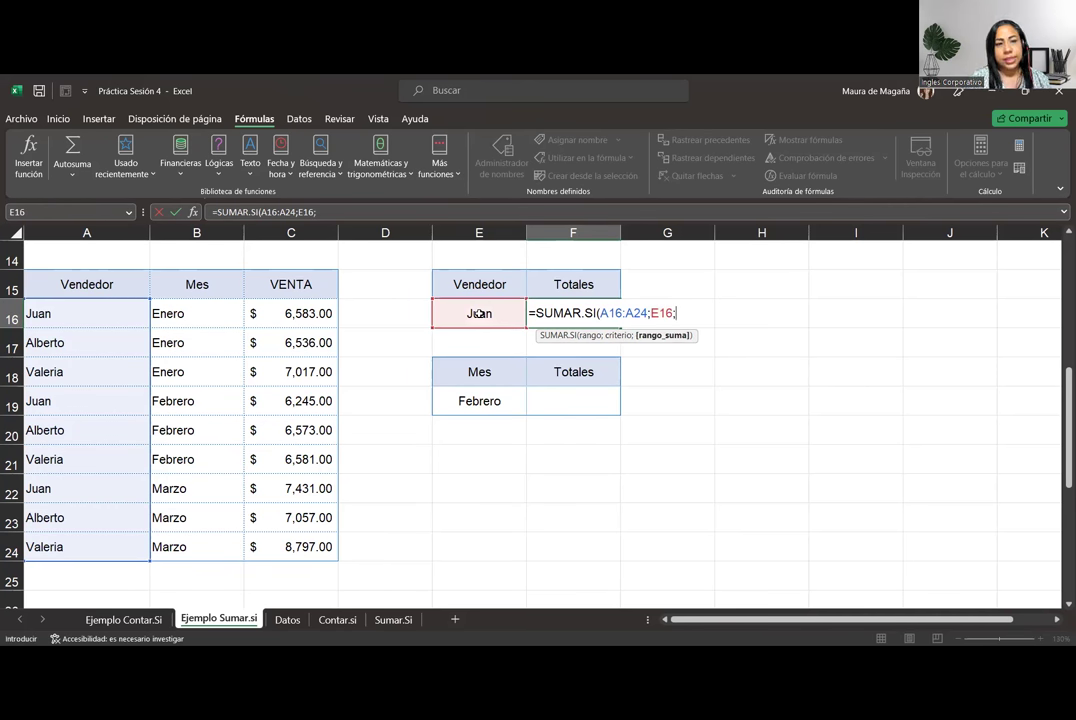
click(295, 317)
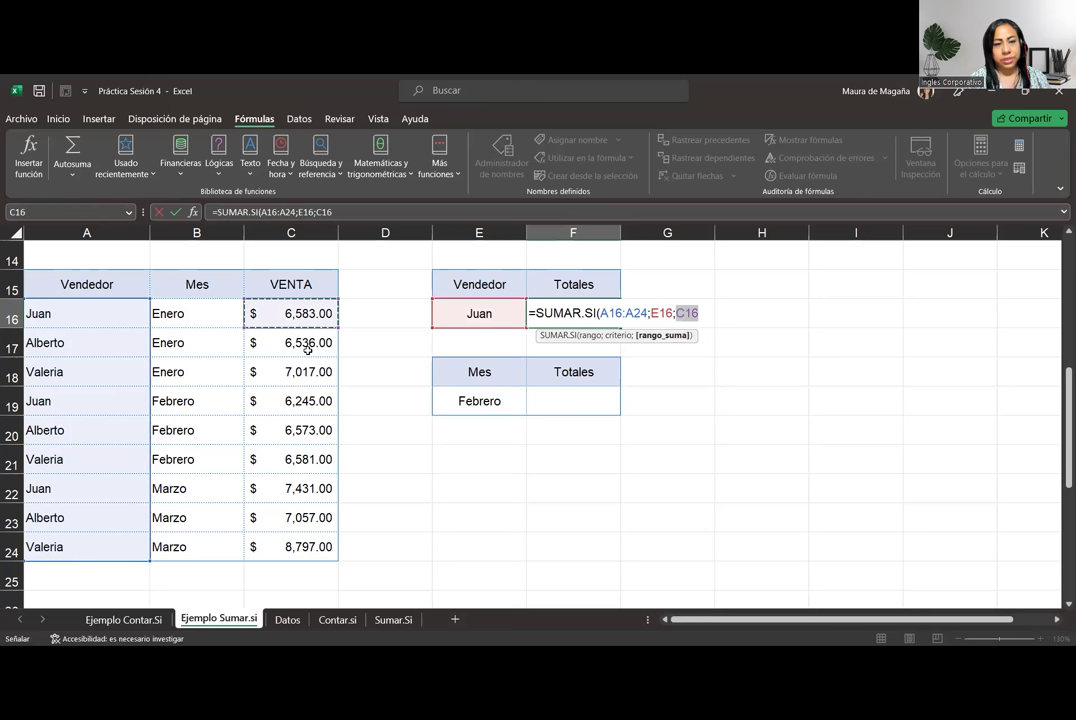
shift+click(306, 553)
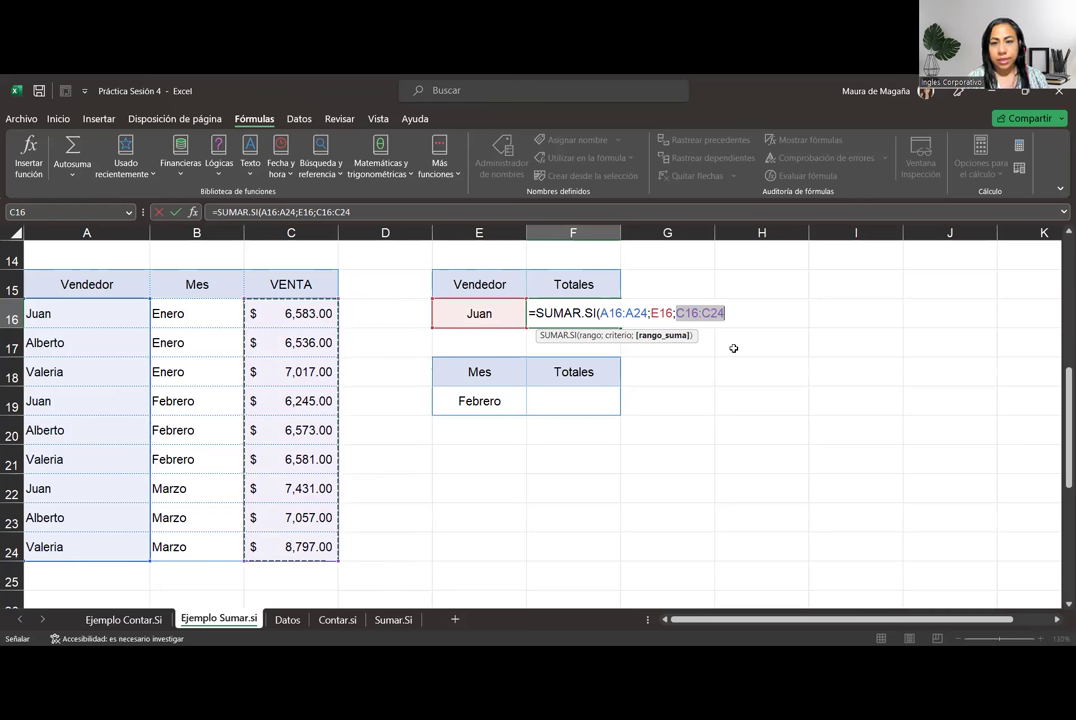
text())
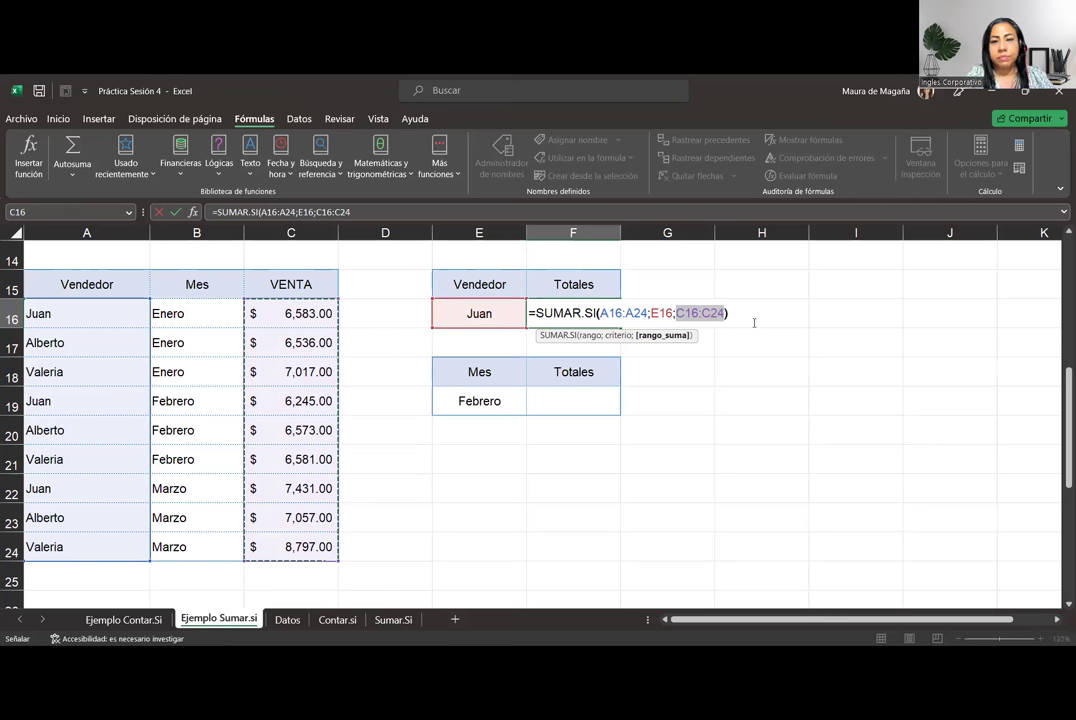
key(Return)
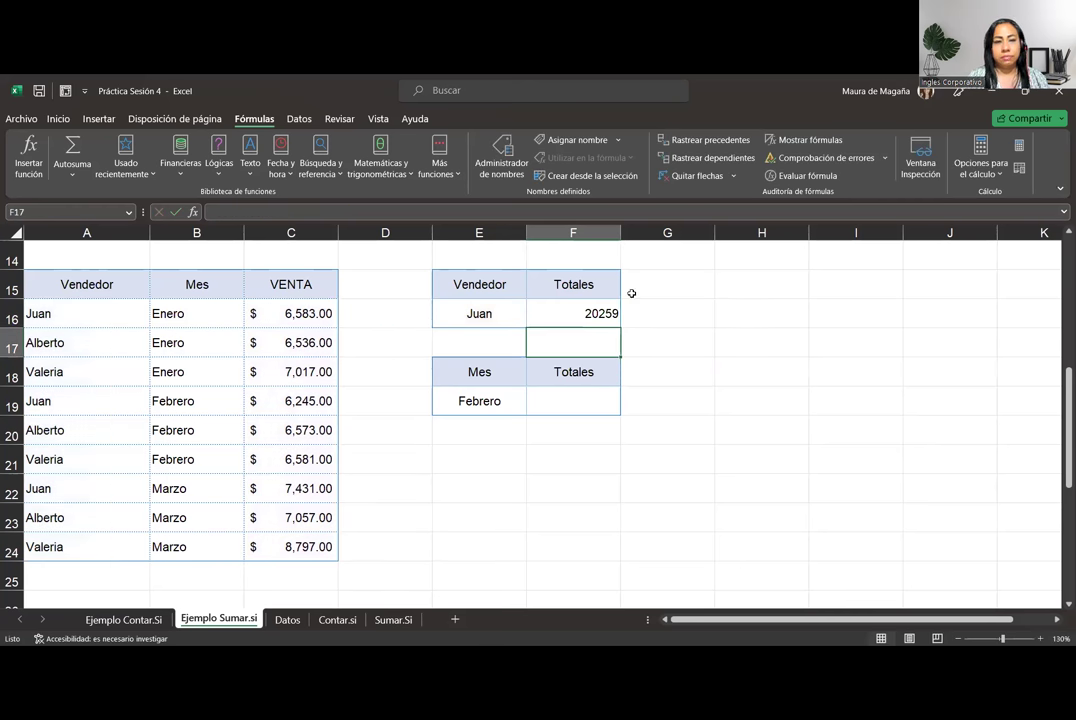
click(587, 317)
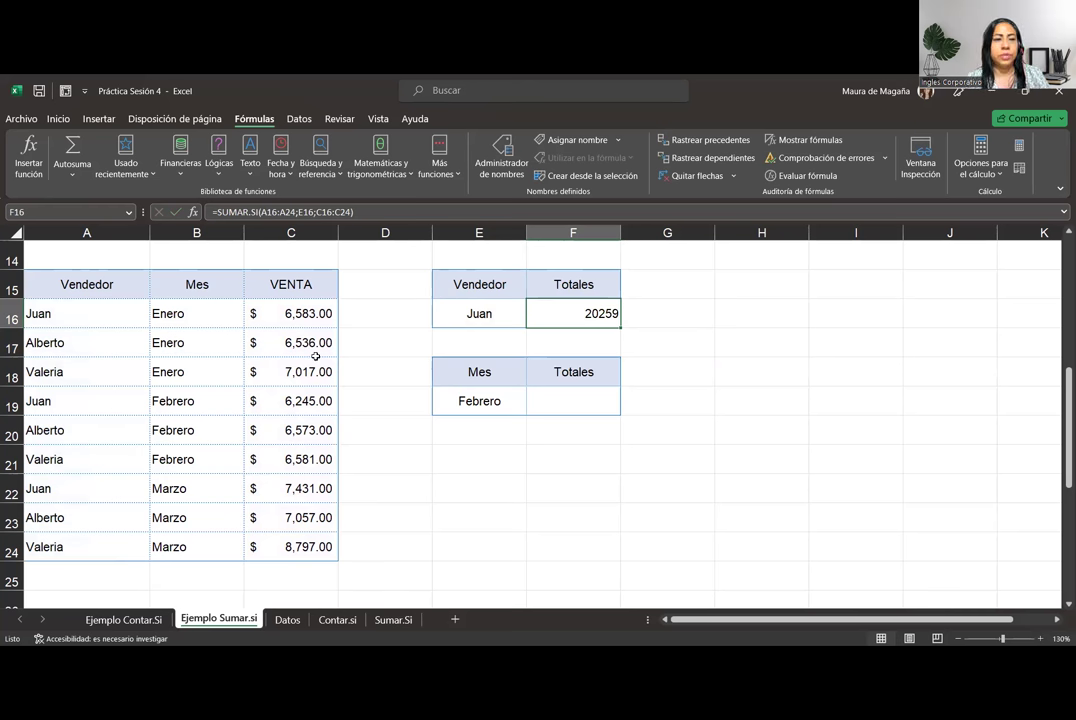
ctrl+click(288, 401)
ctrl+click(288, 490)
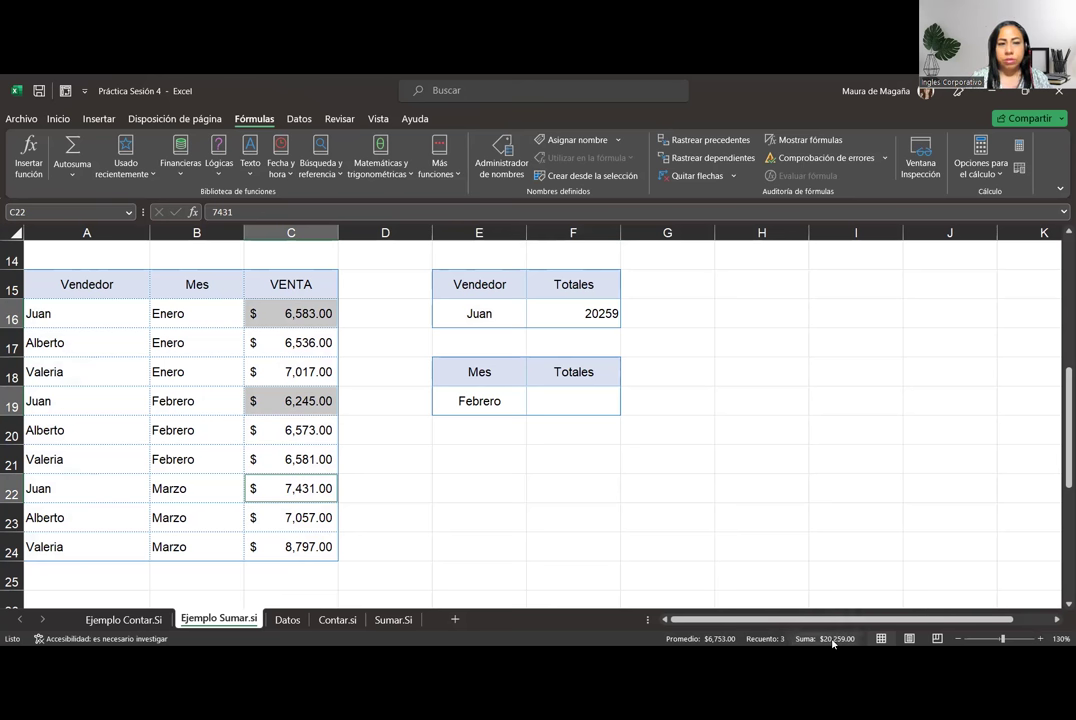
click(833, 640)
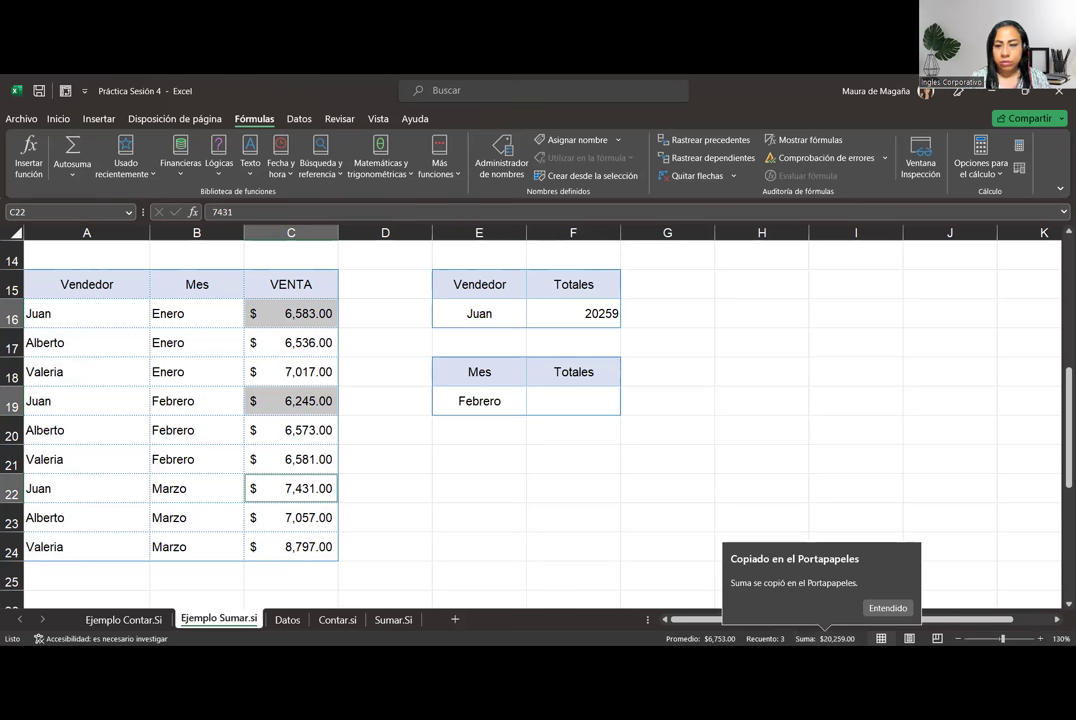
click(573, 306)
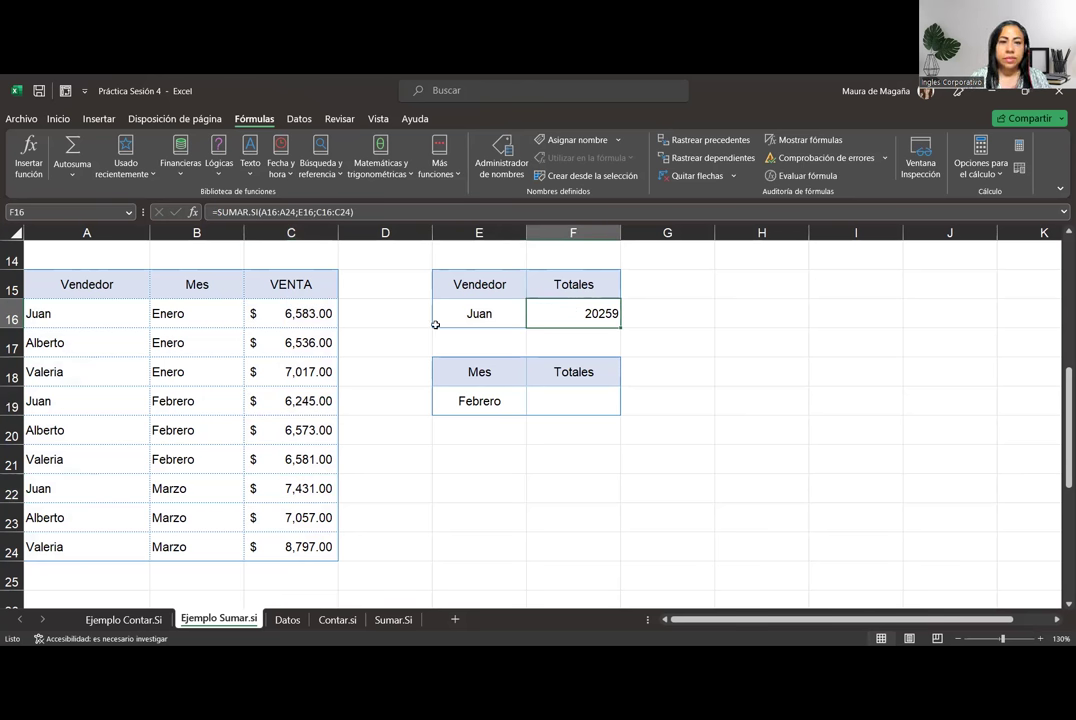
Step: Apply Contabilidad accounting format to F16 ($ 20,259.00) and the empty F19, then reselect F19
click(58, 118)
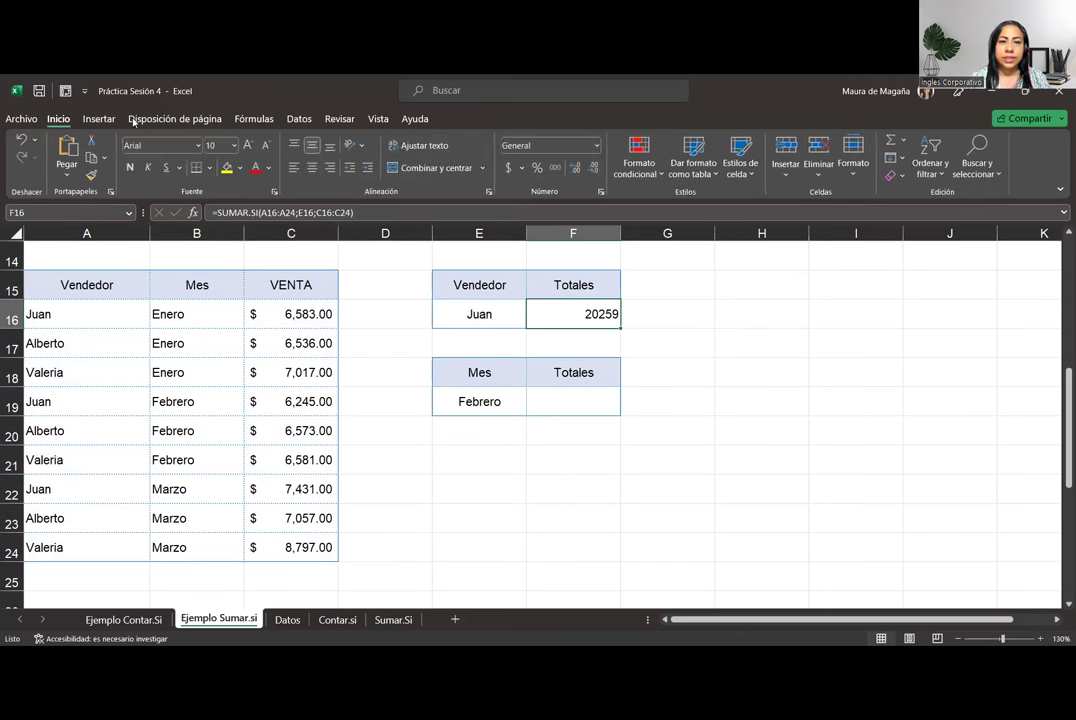
click(596, 146)
click(598, 273)
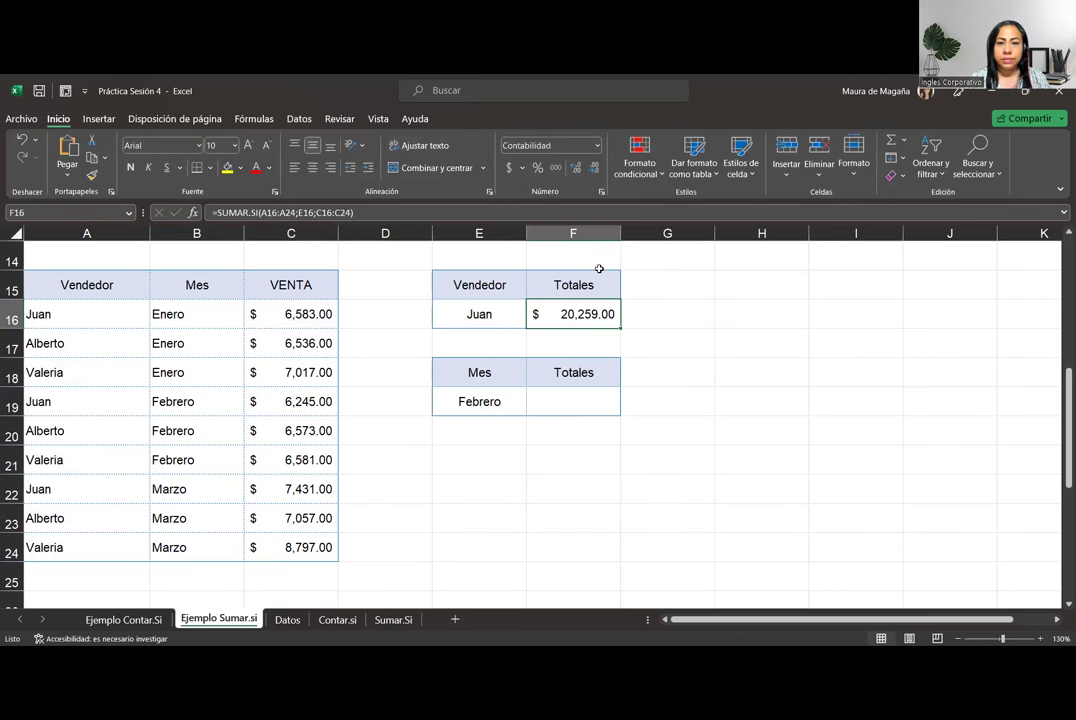
click(595, 393)
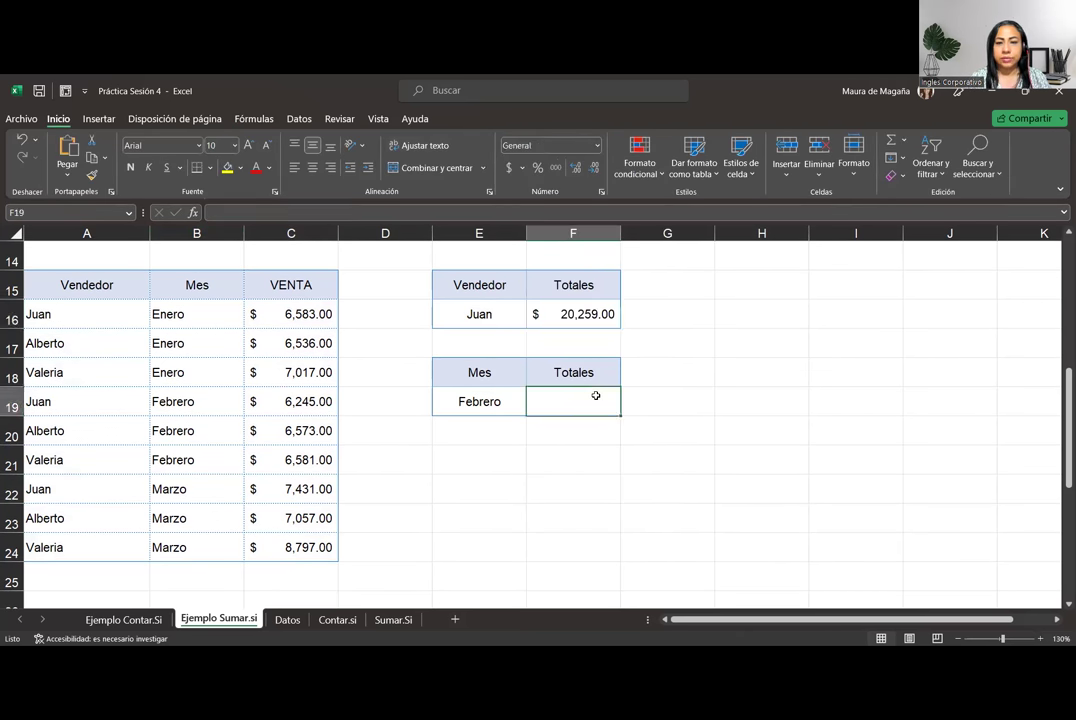
click(596, 146)
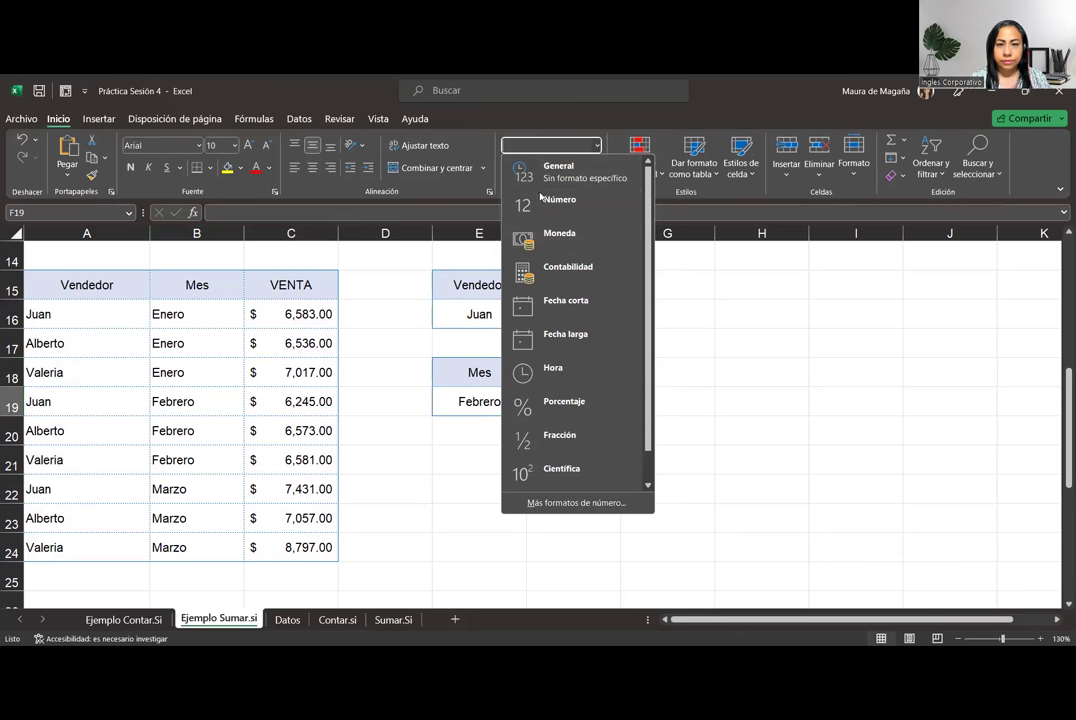
click(547, 274)
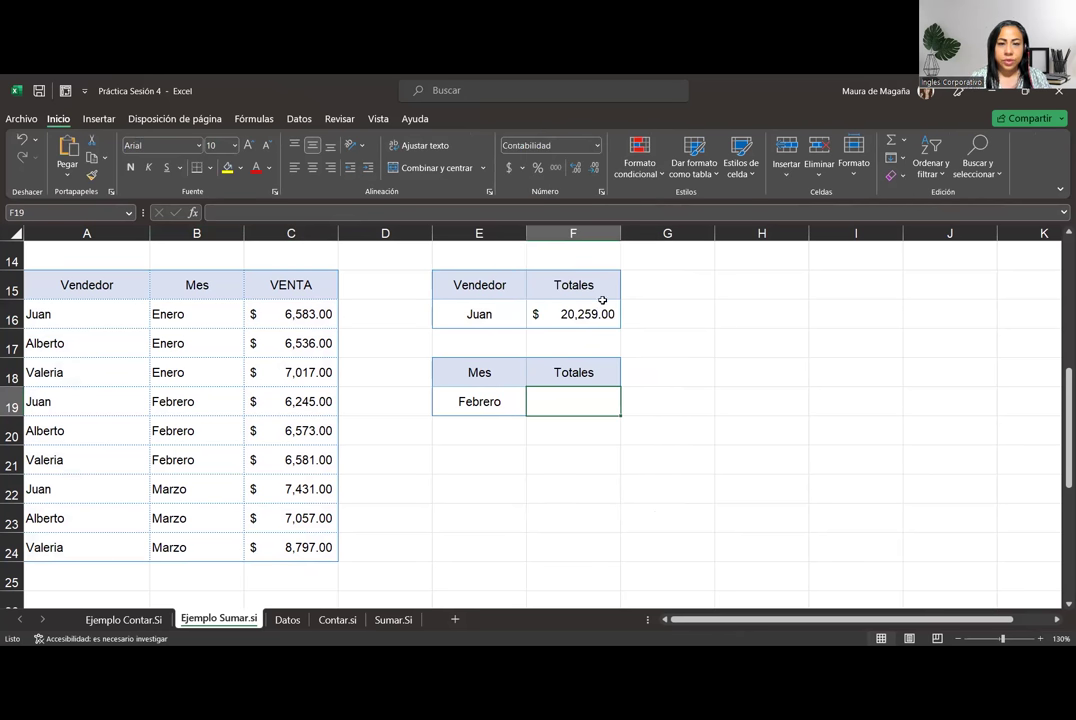
click(575, 310)
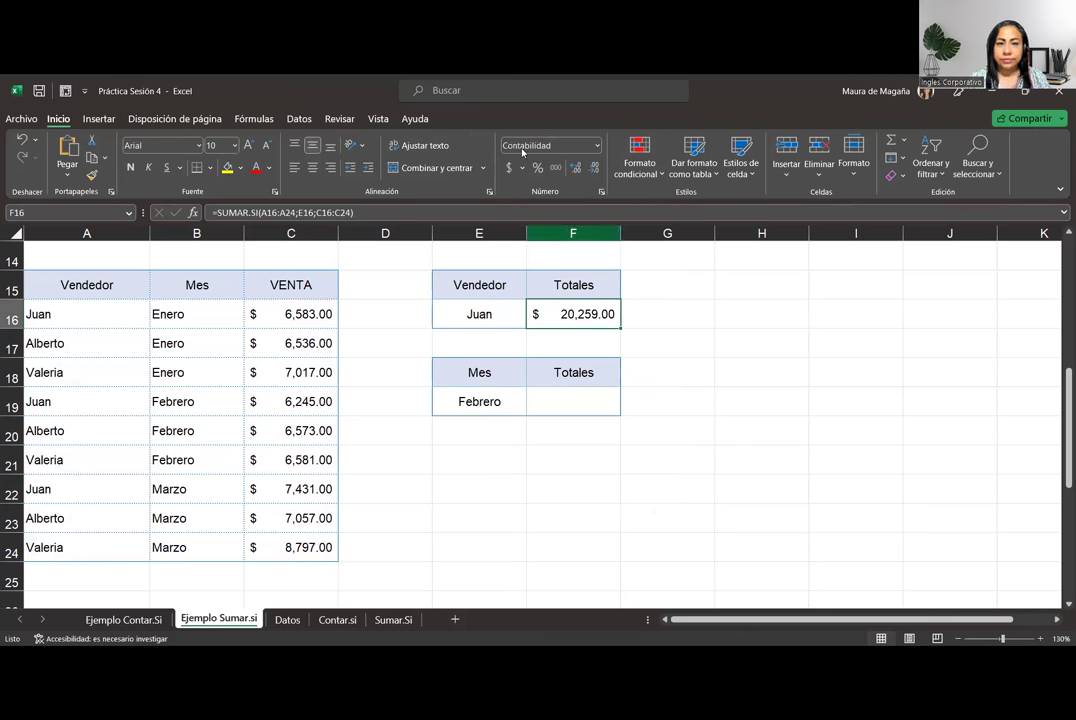
click(597, 401)
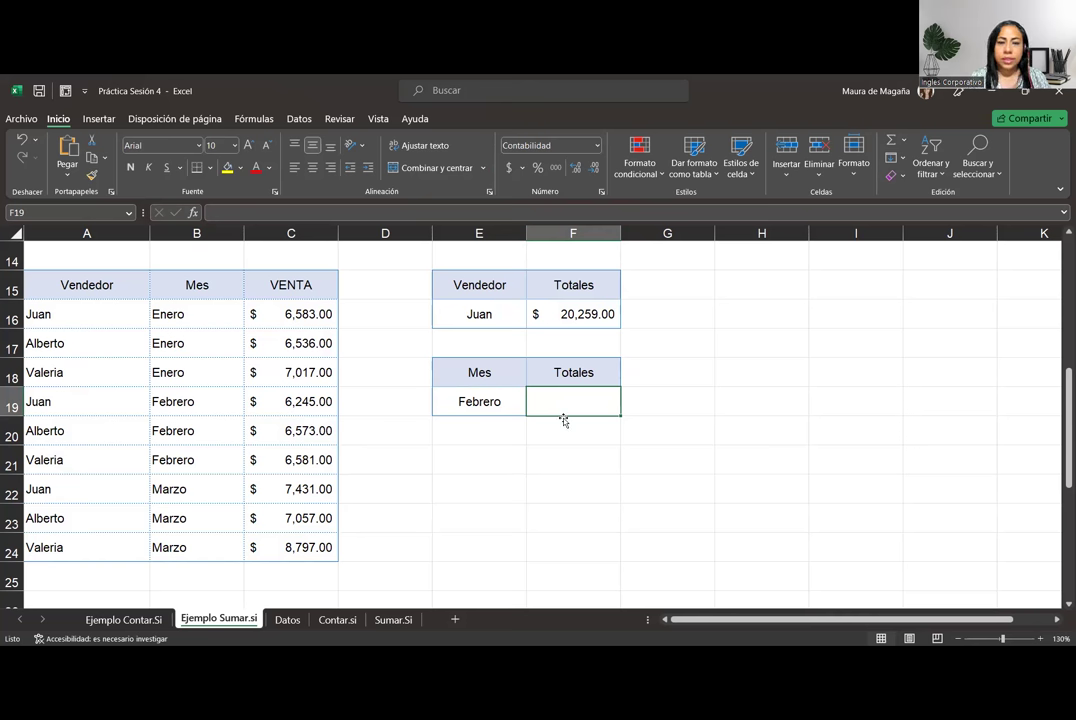
Step: Enter =SUMAR.SI(B16:B24;E19;C16:C24) in the Febrero Totales cell to sum that month's sales
text(=)
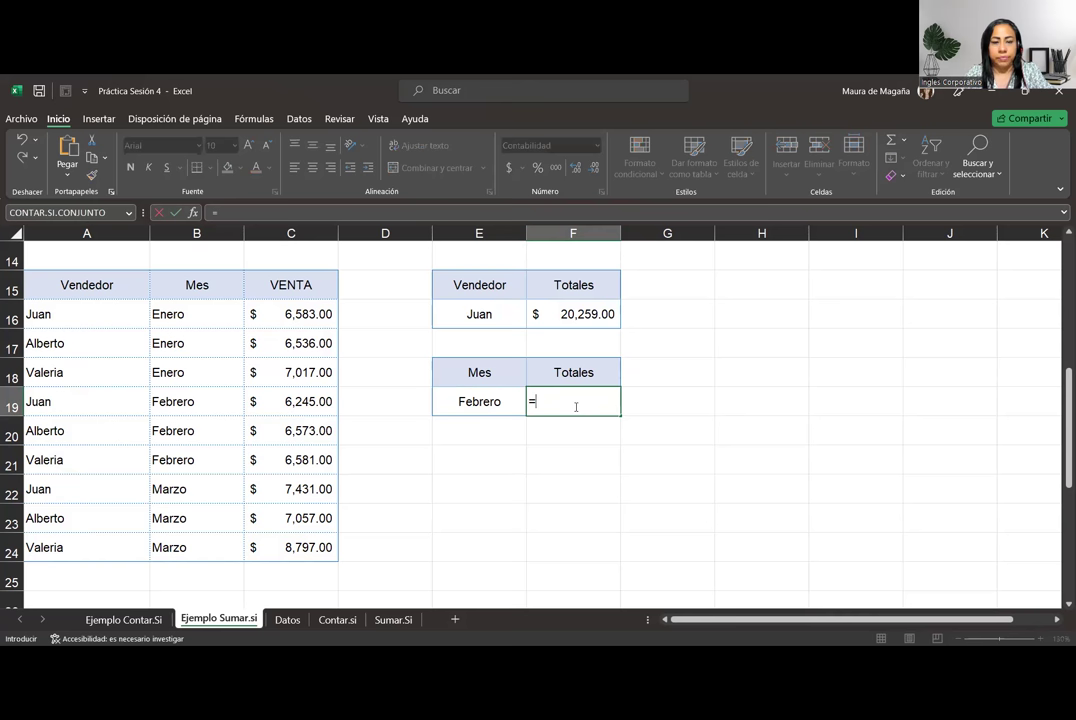
text(sumar.s)
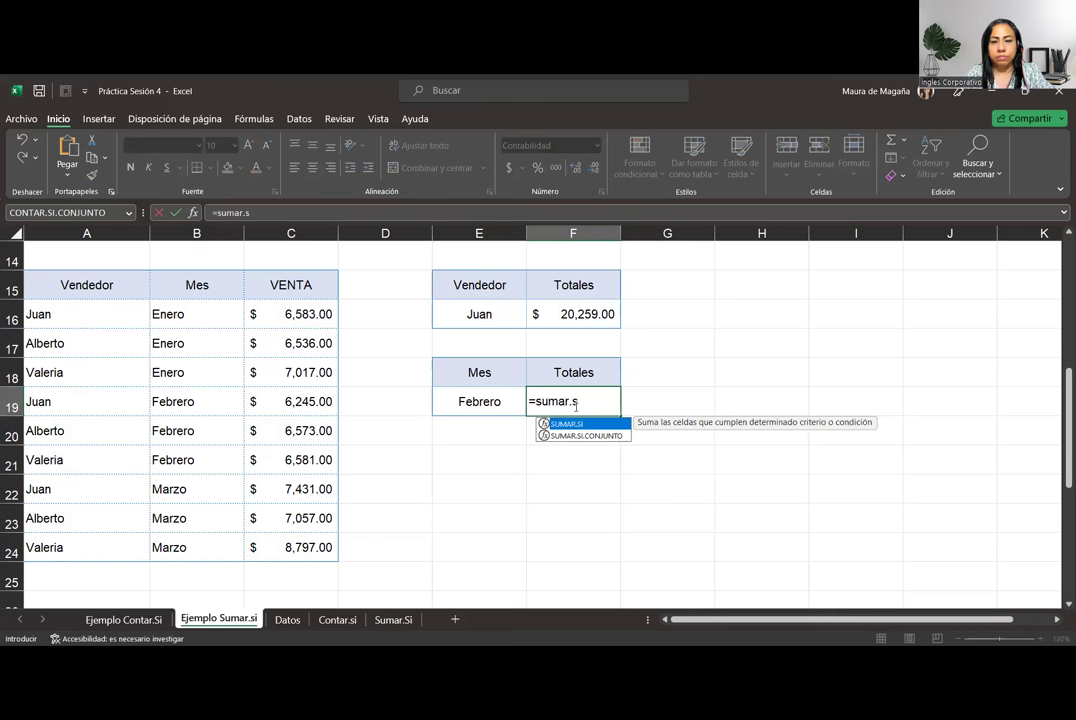
key(Tab)
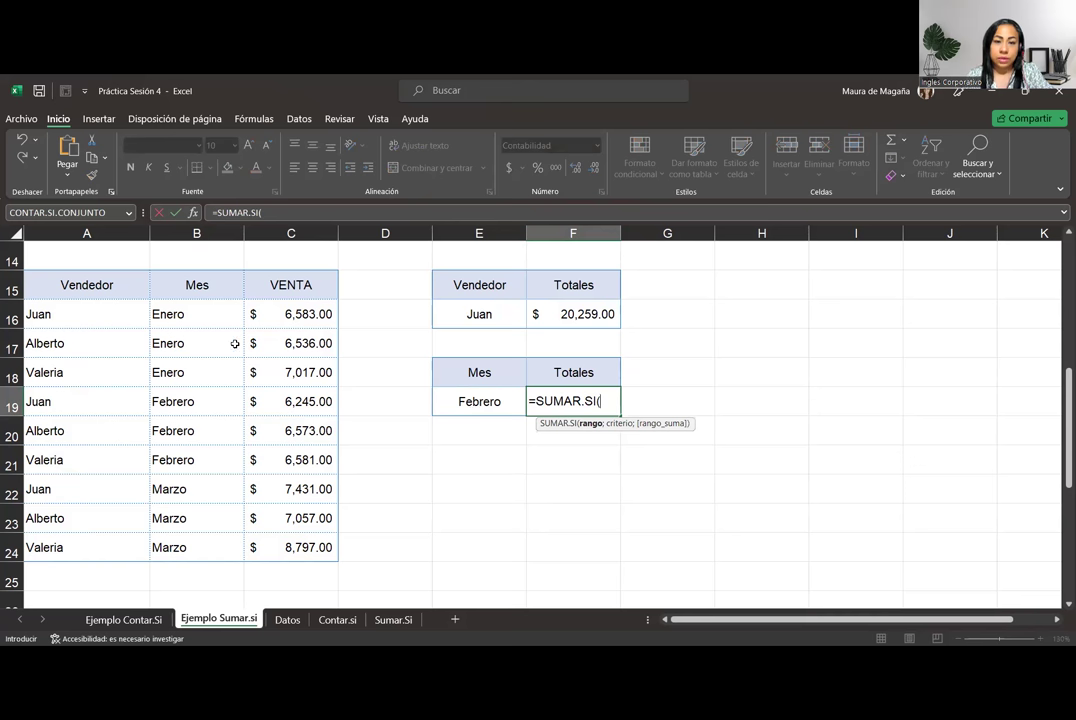
drag(188, 316, 208, 553)
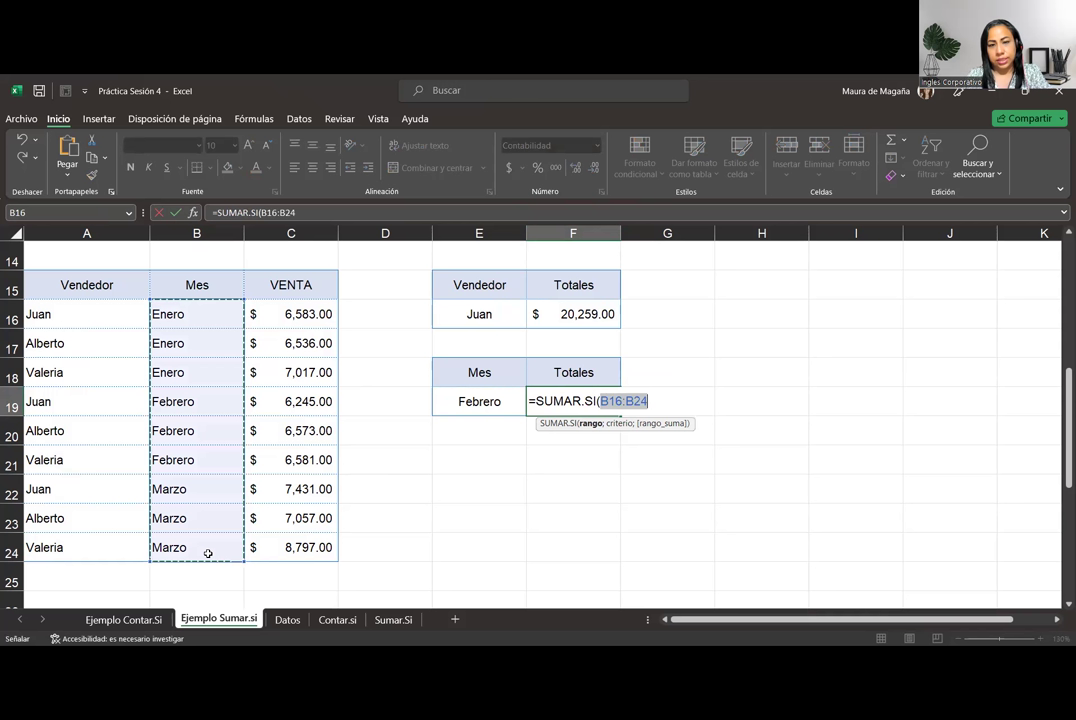
text(;)
click(502, 410)
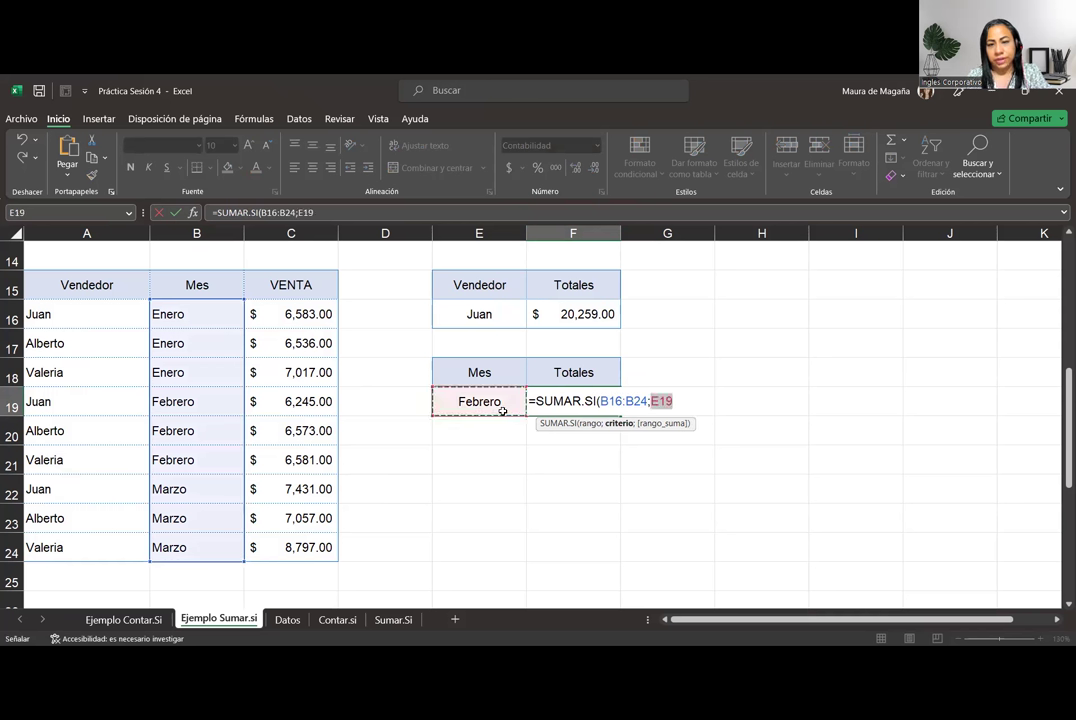
text(;)
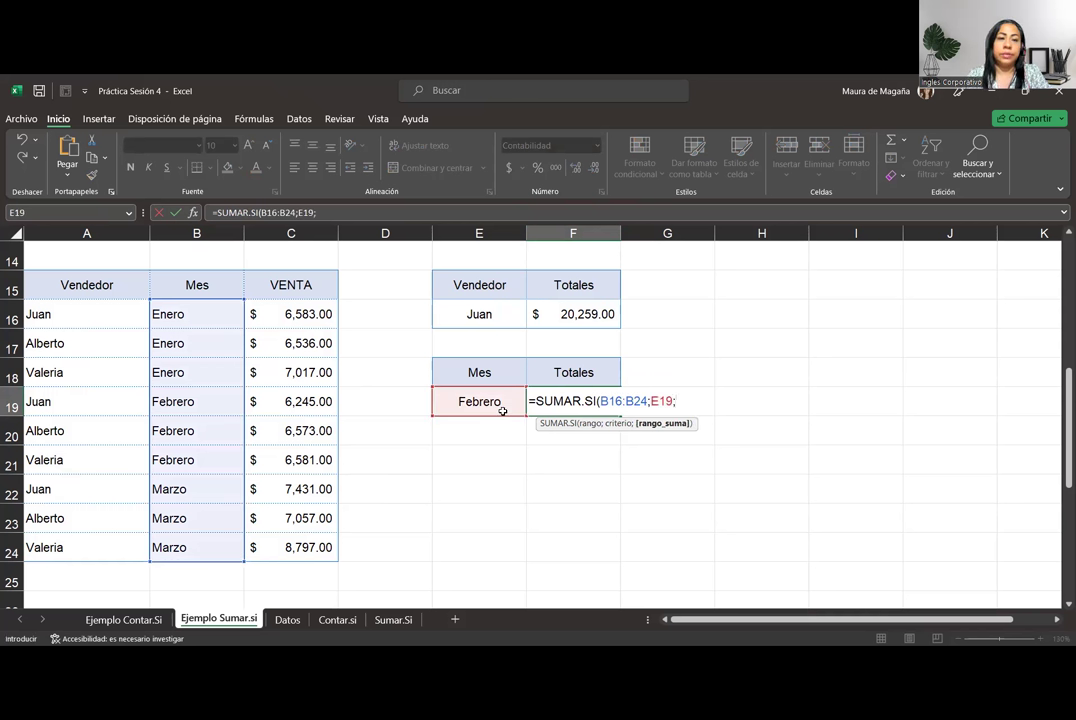
click(290, 314)
drag(290, 385, 299, 551)
text())
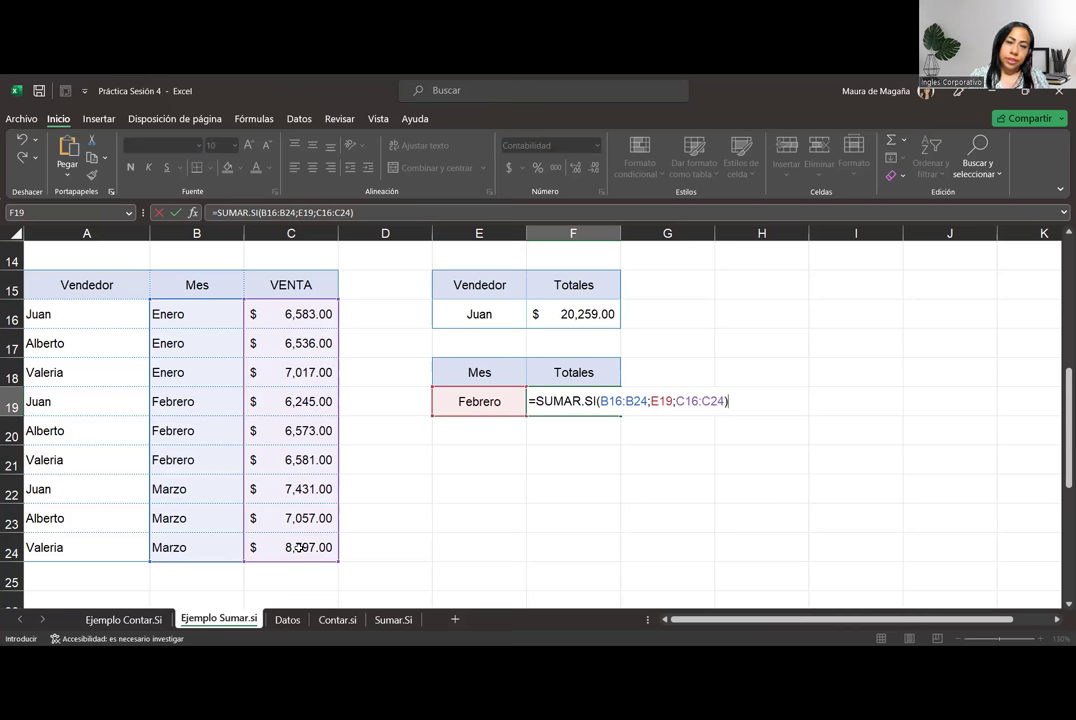
key(Return)
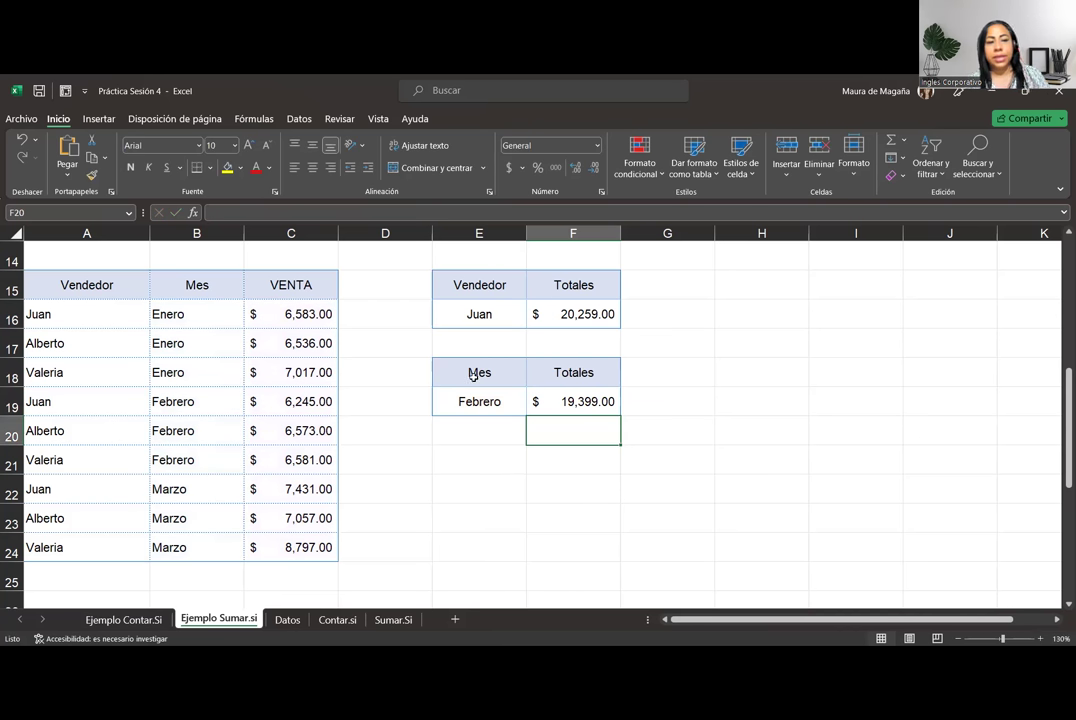
click(467, 397)
text(Enero)
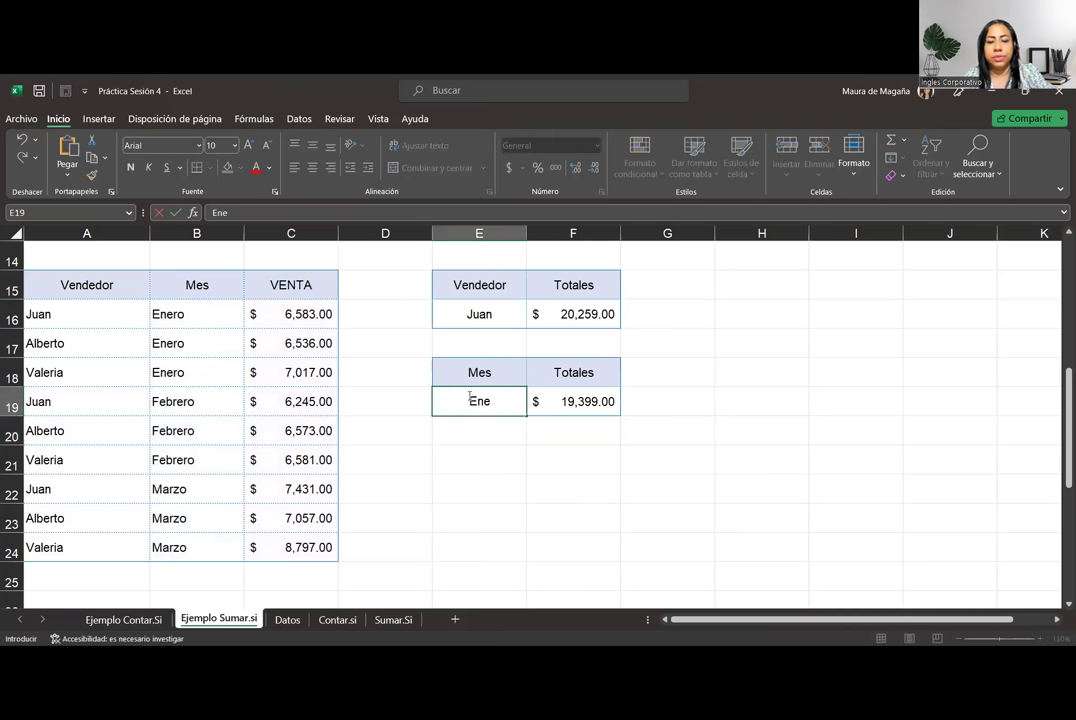
key(Return)
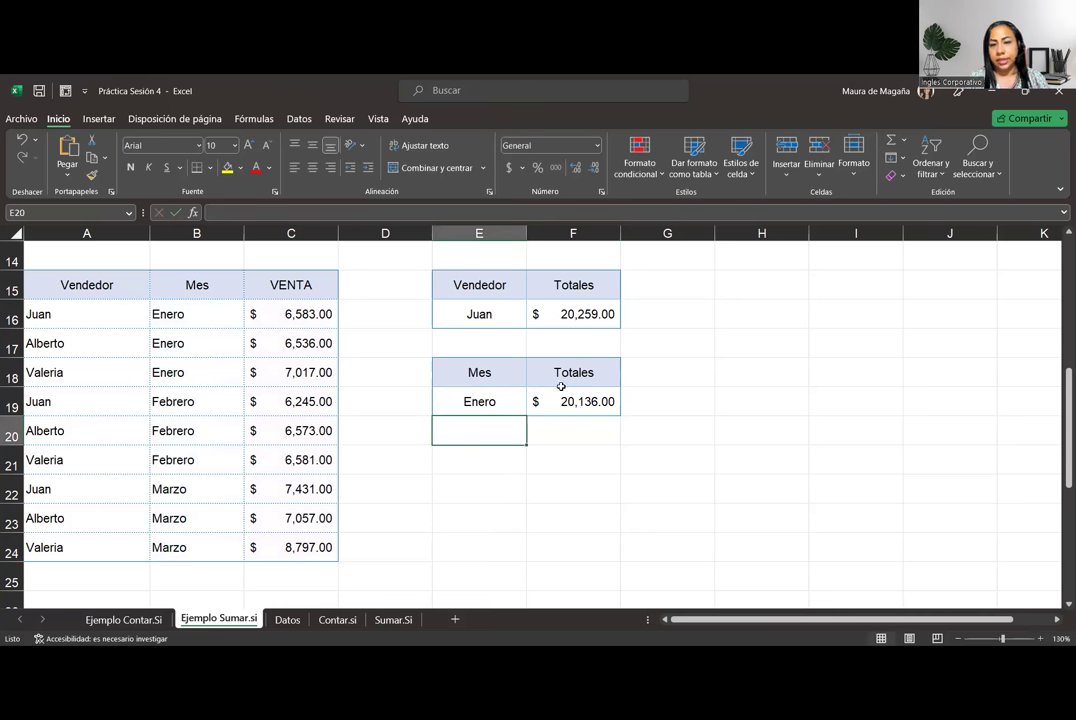
click(507, 403)
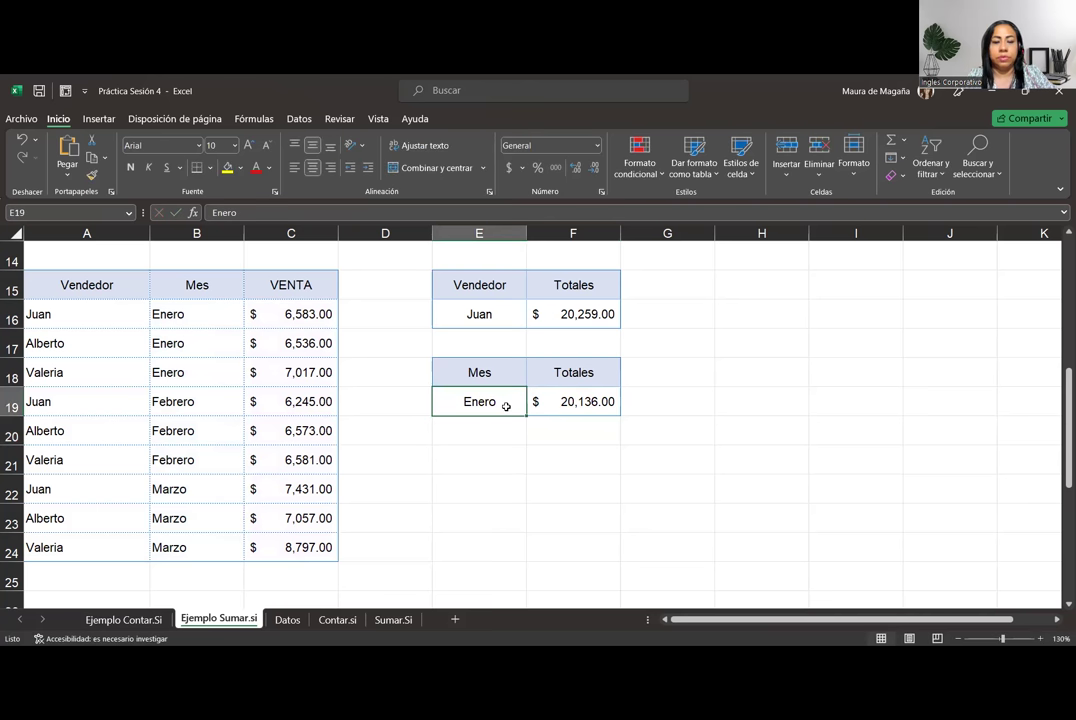
text(Marzo)
key(Return)
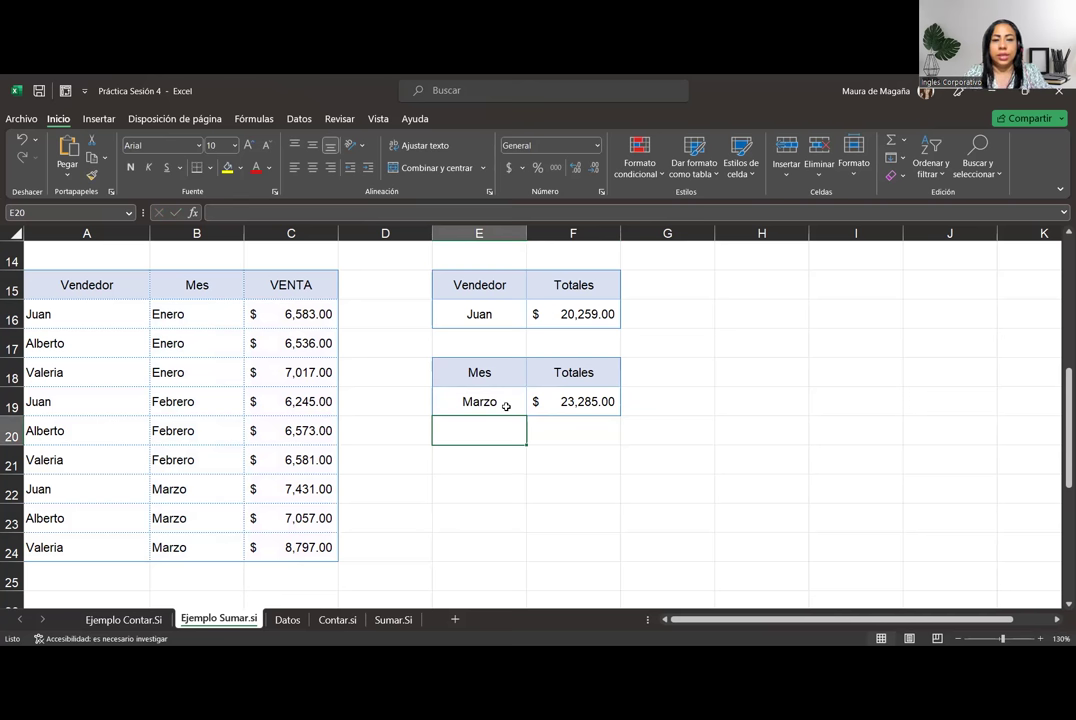
text(Febrero)
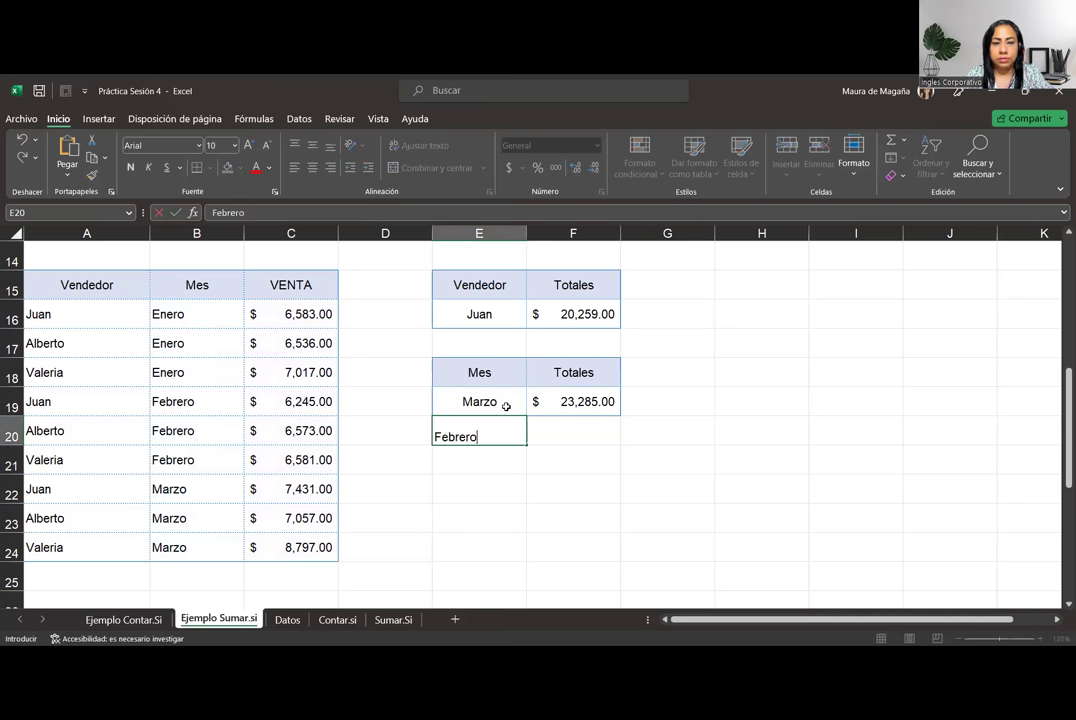
key(Return)
key(ctrl+z)
click(506, 406)
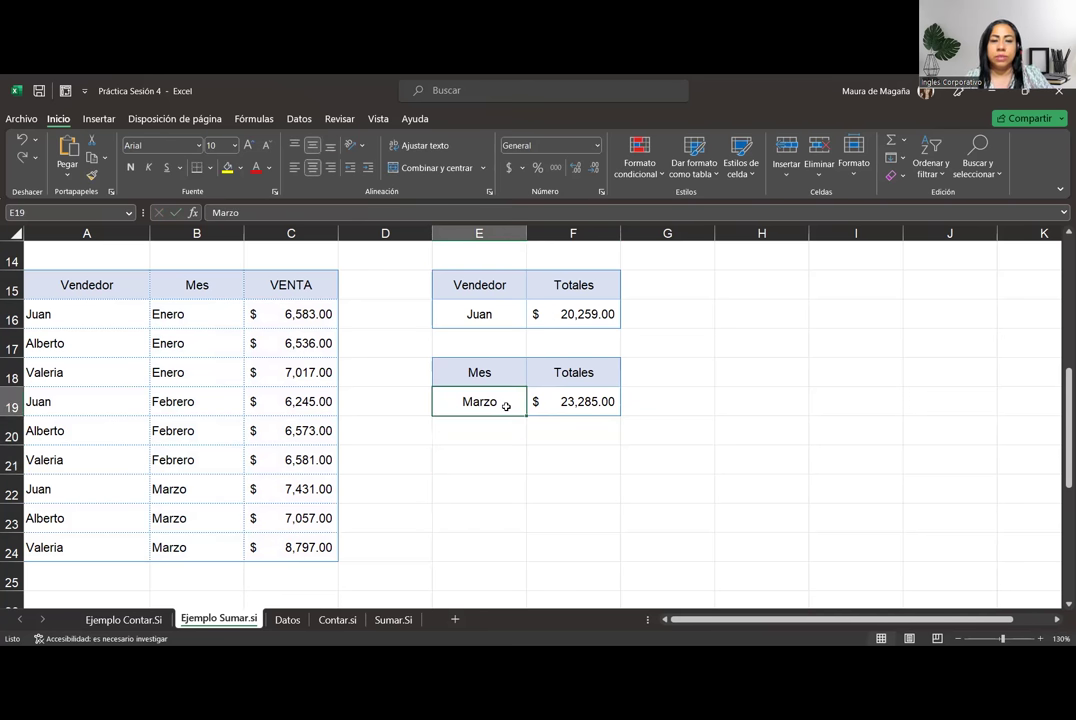
text(Febrero)
key(Return)
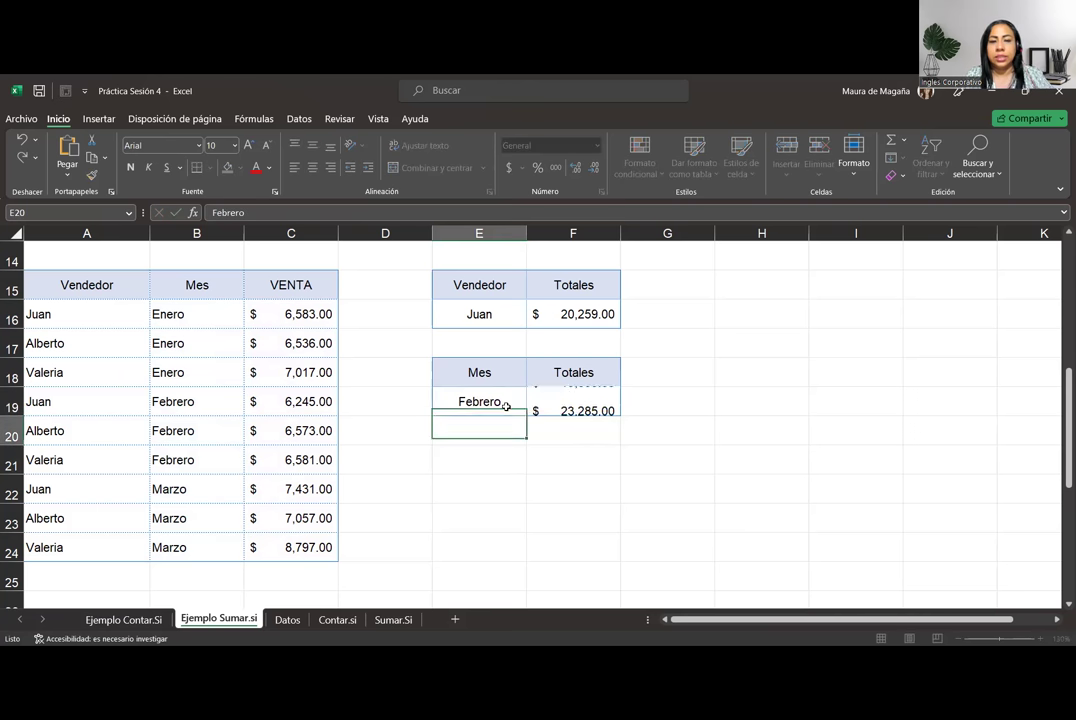
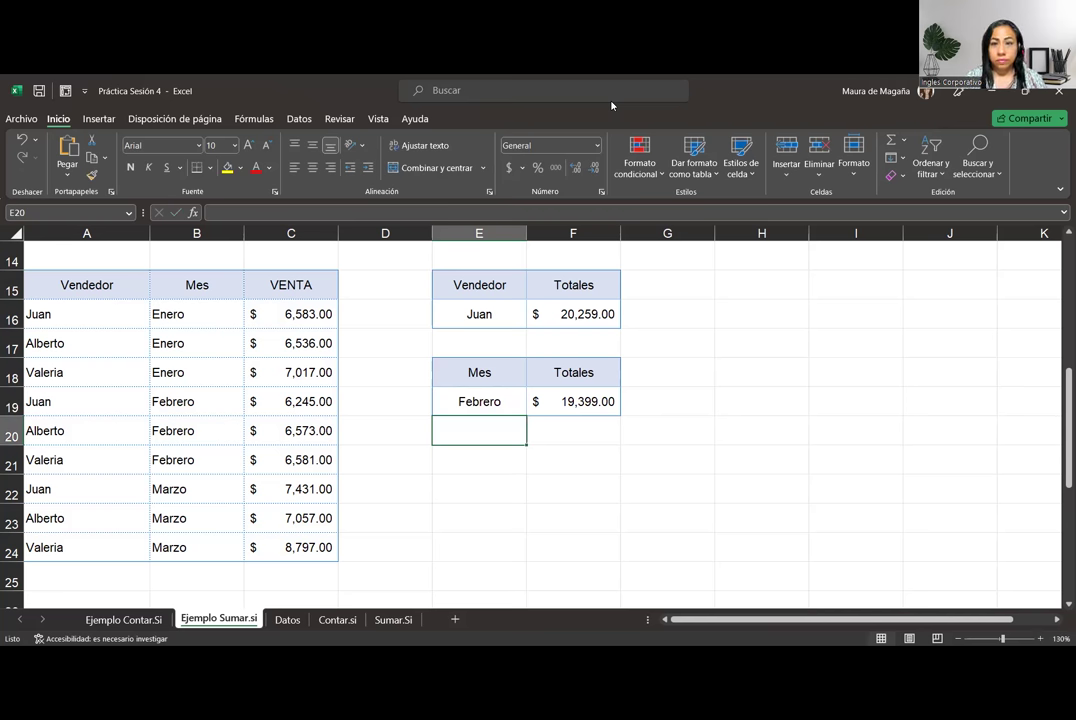
Step: Inspect the Febrero SUMAR.SI formula in F19, then confirm the Datos records end at row 598
click(553, 398)
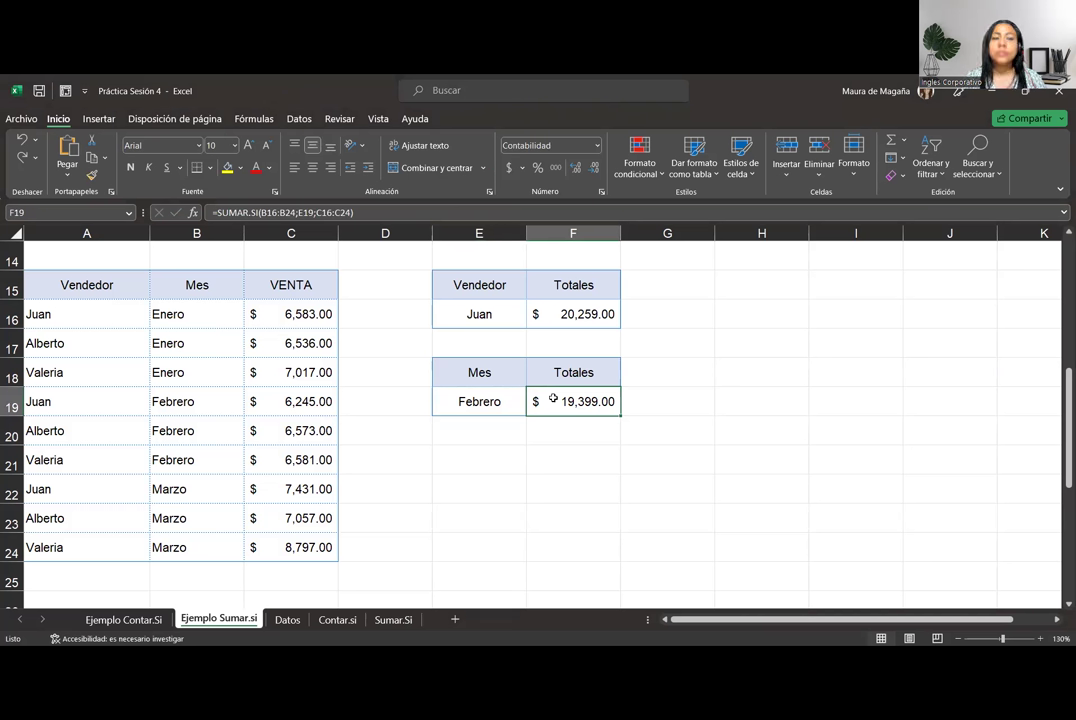
click(285, 620)
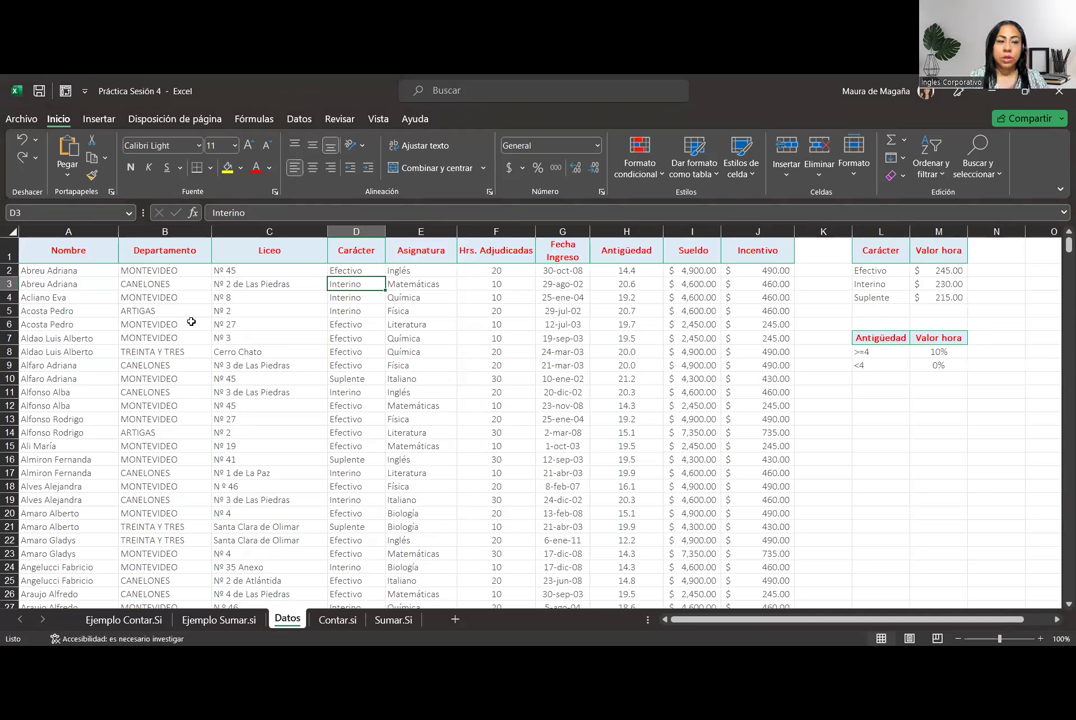
key(ctrl+Down)
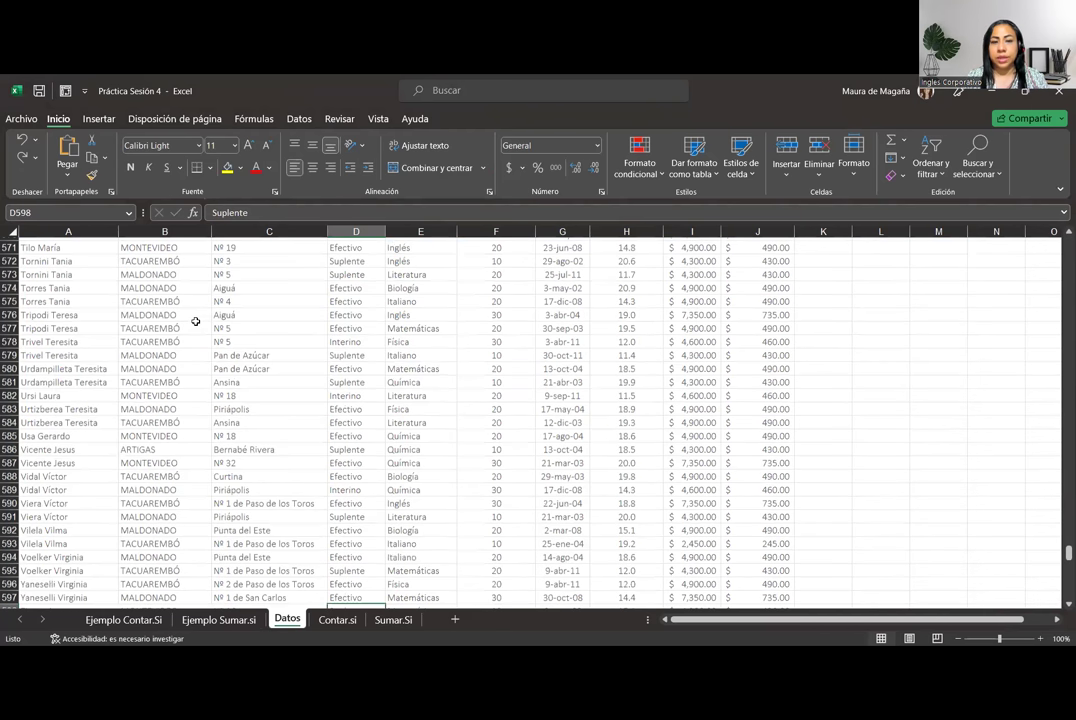
scroll(195, 321, down, 1)
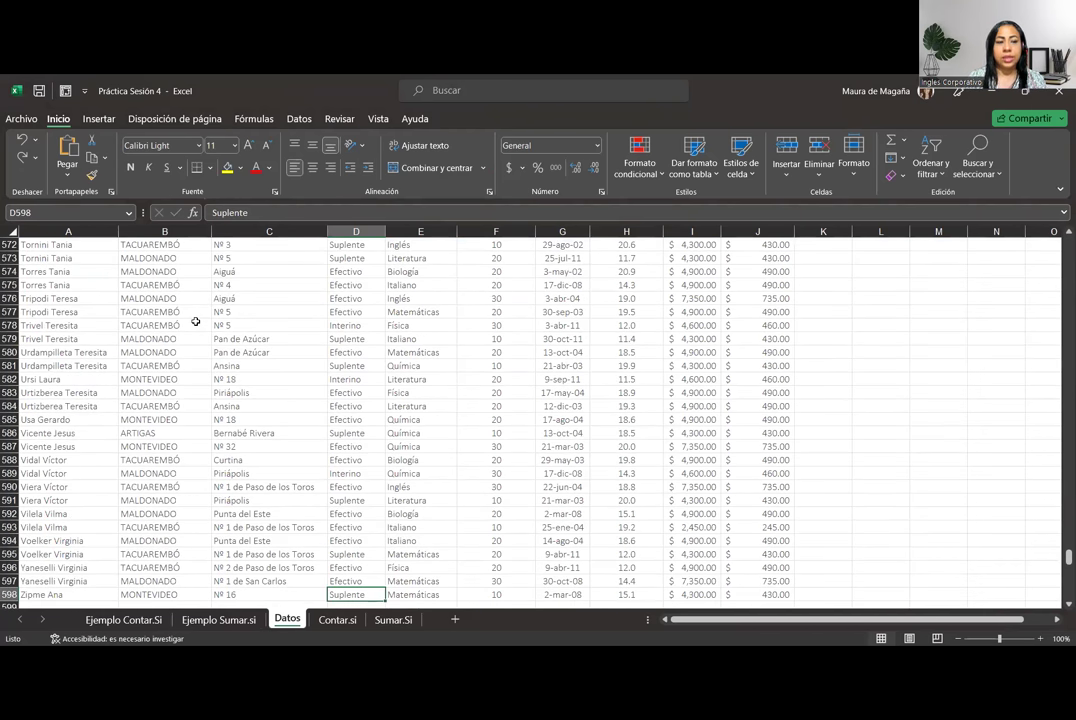
key(ctrl+Up)
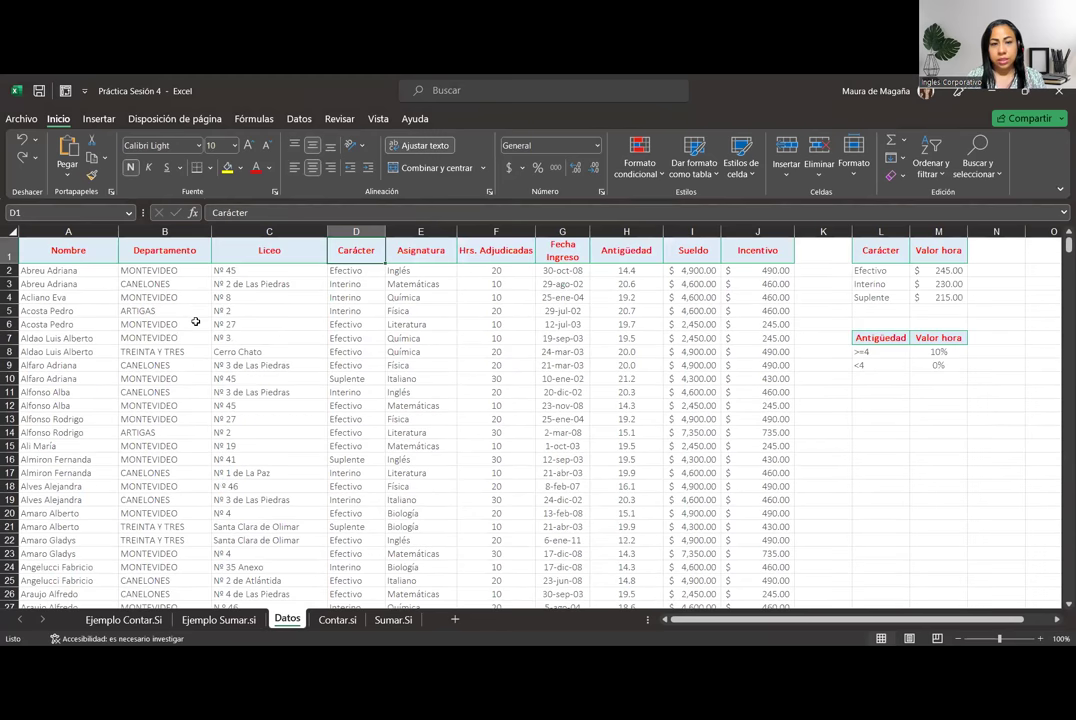
key(Down)
key(Left)
key(Left)
key(Left)
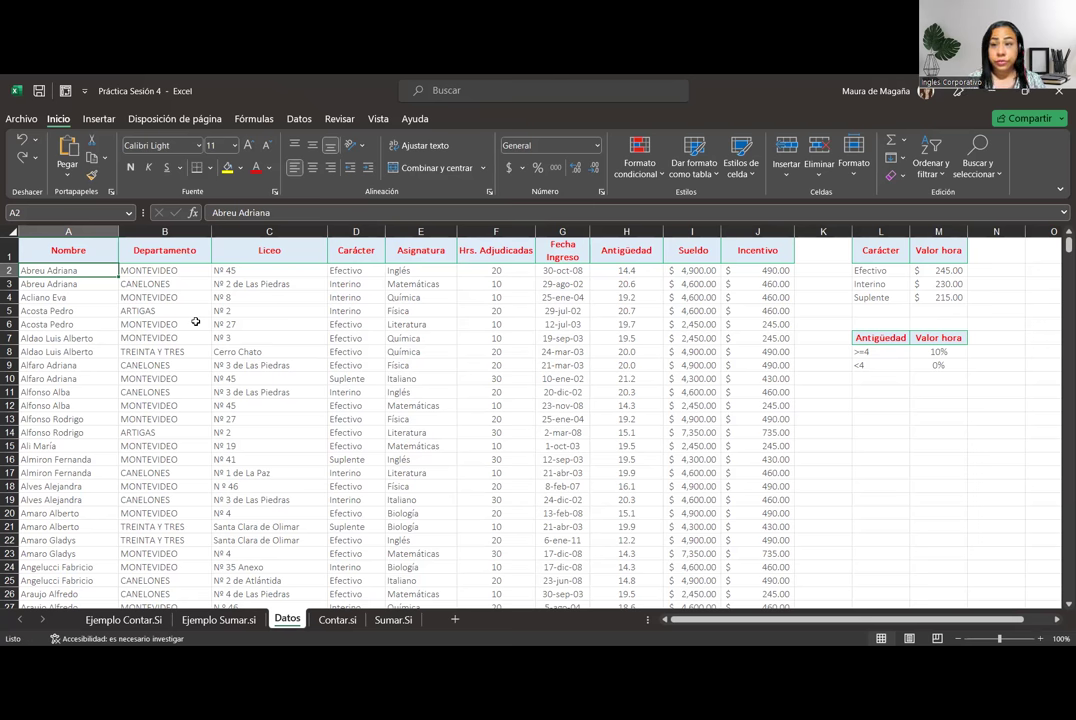
Step: Open the Contar.si sheet, glance at Datos, and select the Biología count cell B5
click(338, 619)
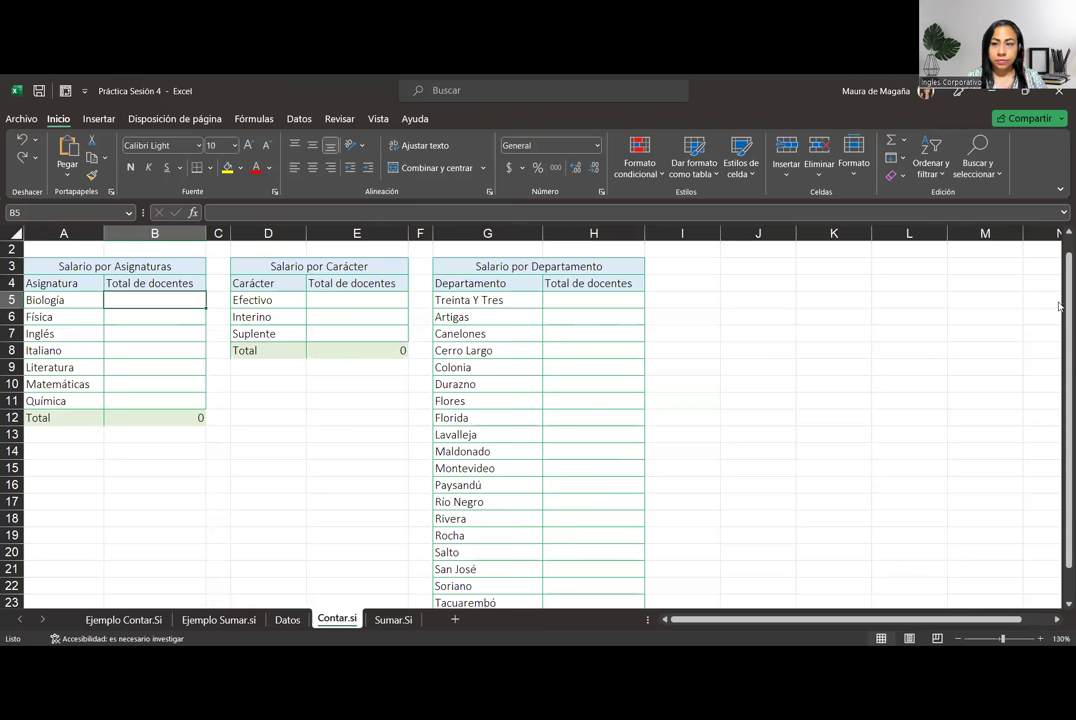
drag(1060, 300, 1066, 285)
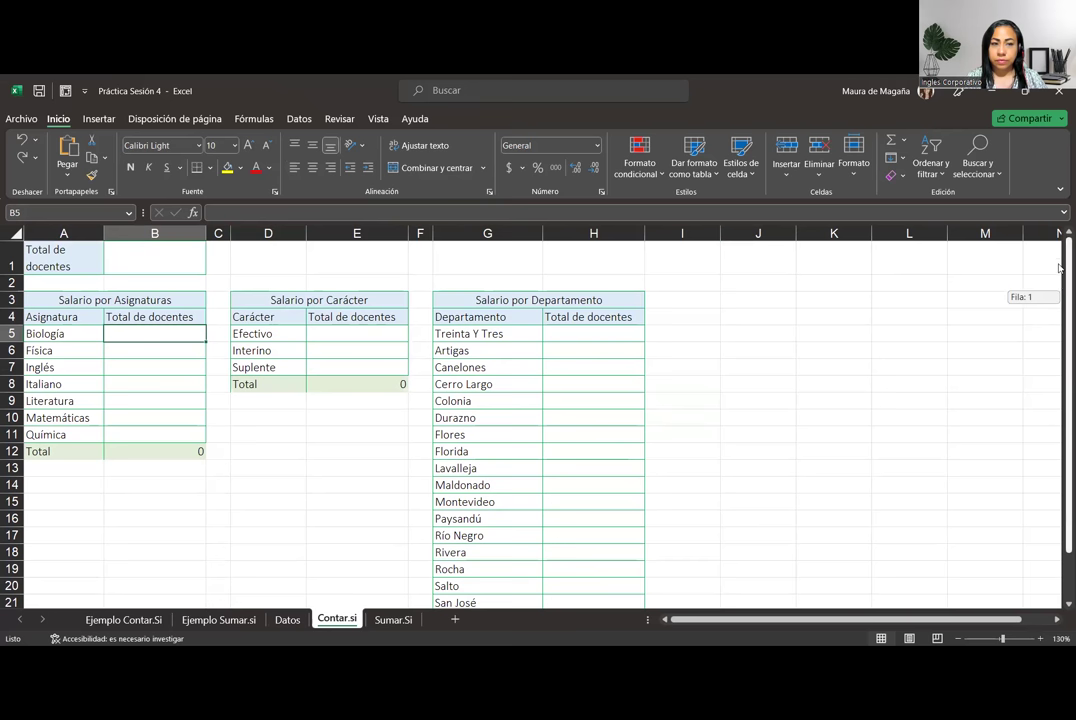
click(172, 262)
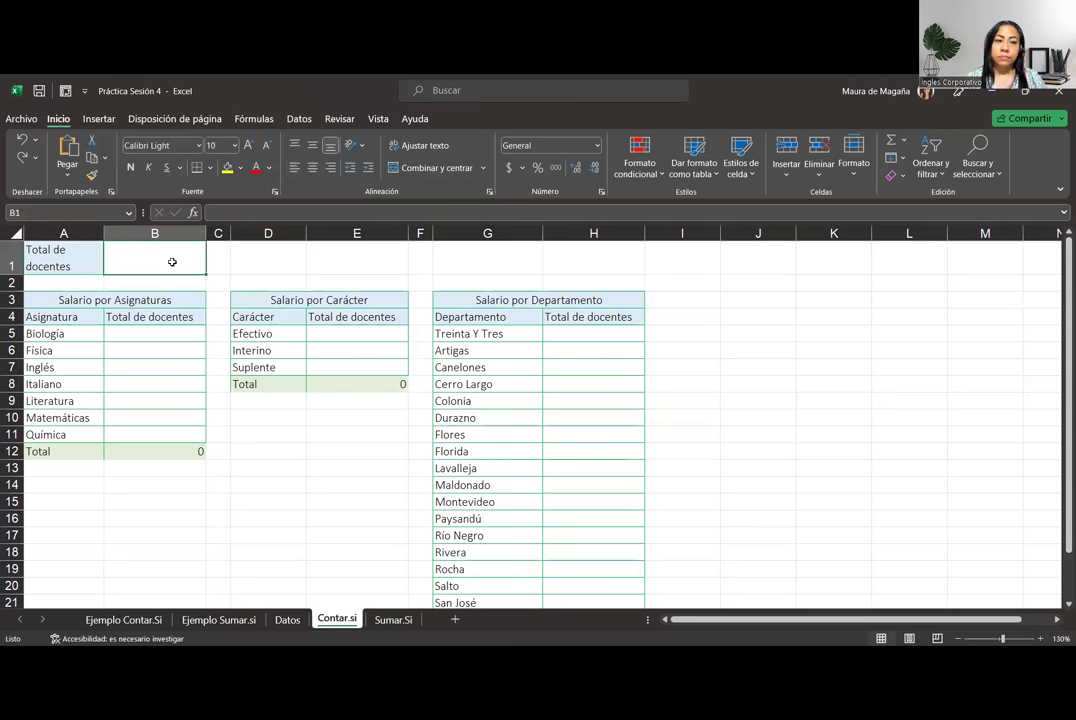
click(290, 622)
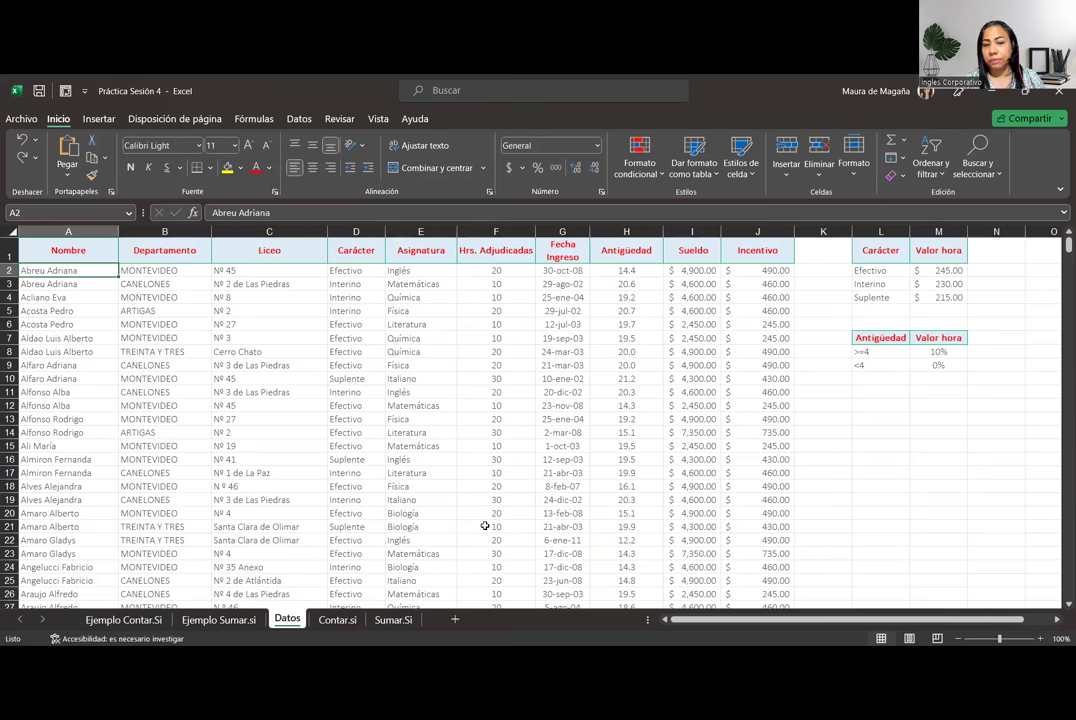
click(337, 619)
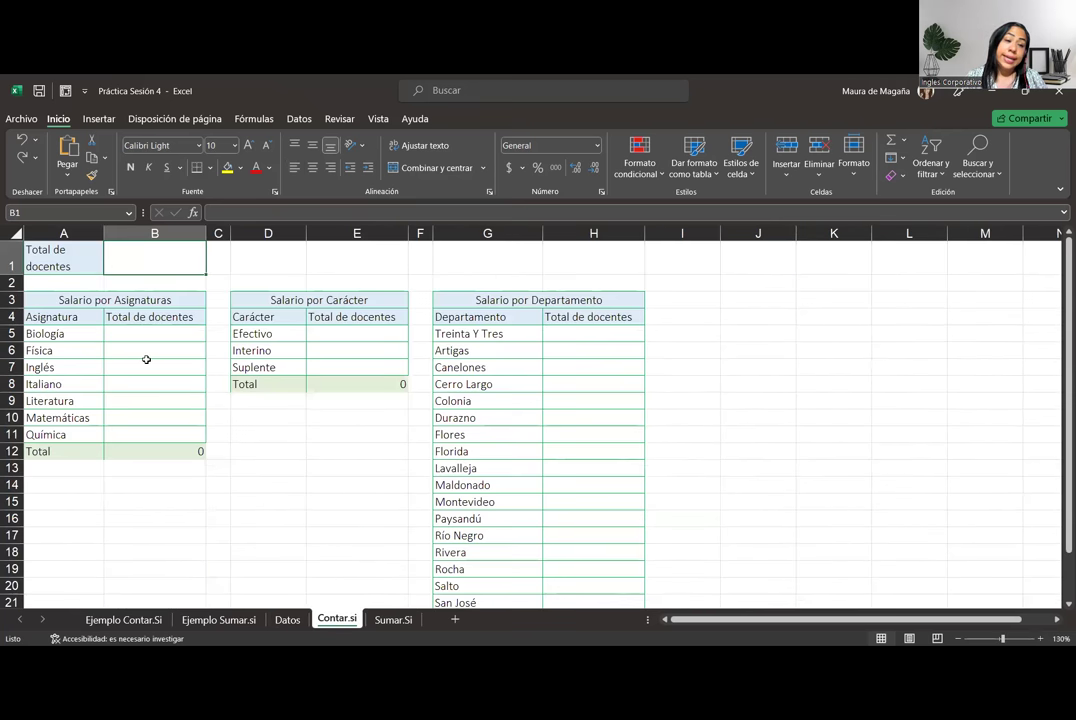
click(152, 333)
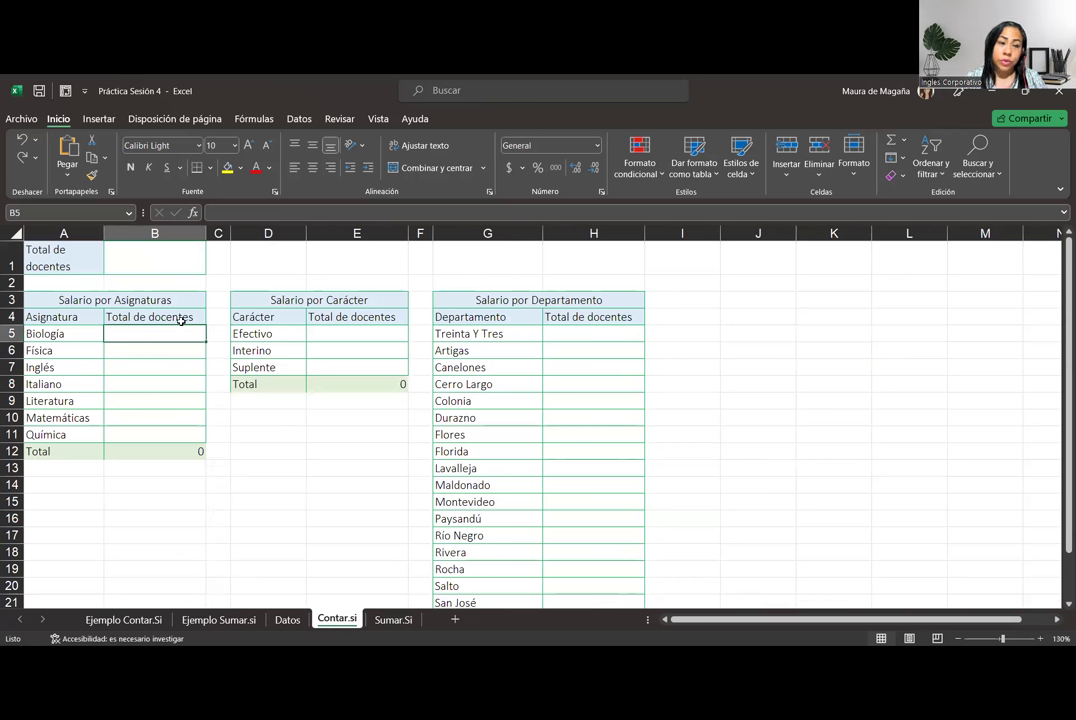
click(393, 620)
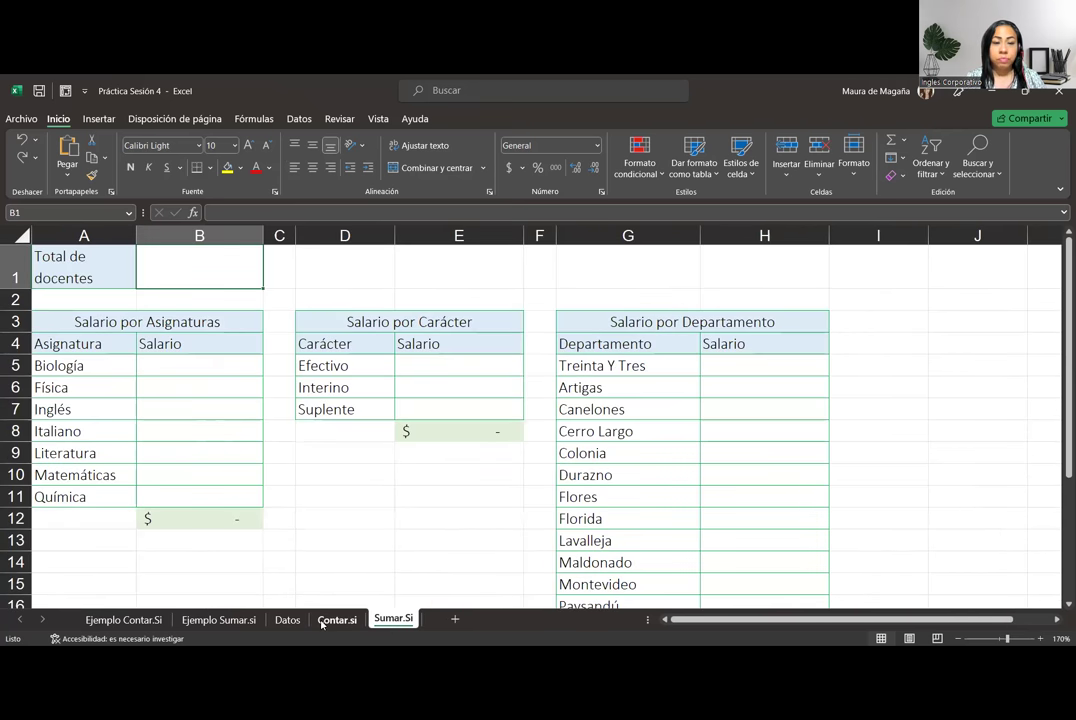
click(324, 621)
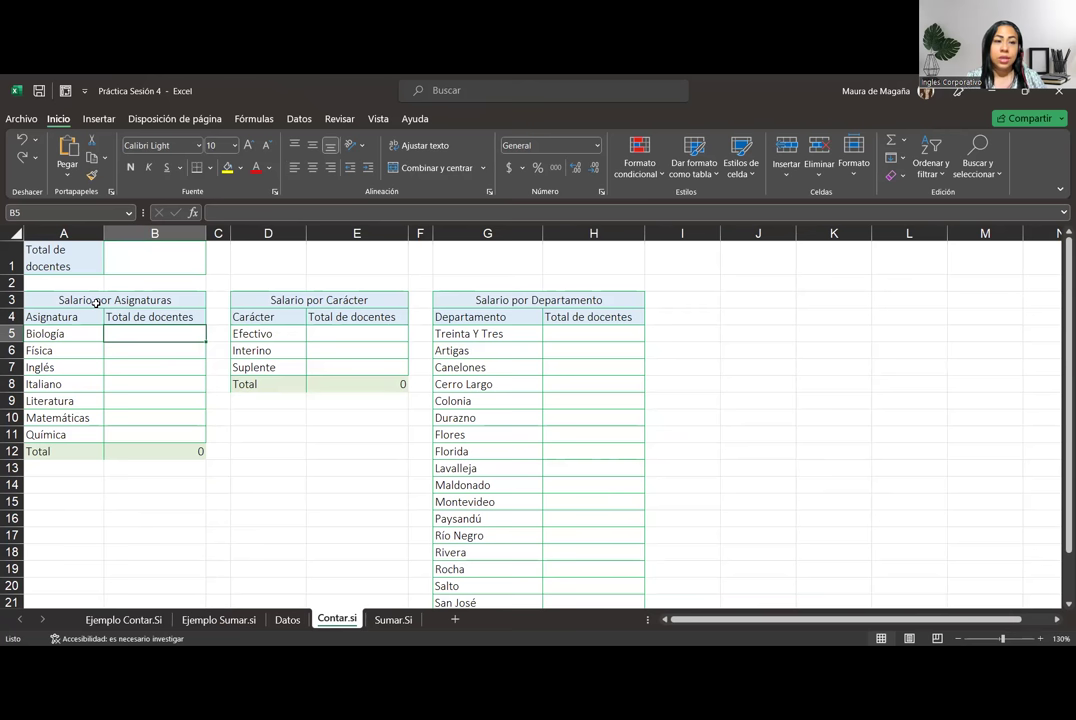
click(97, 300)
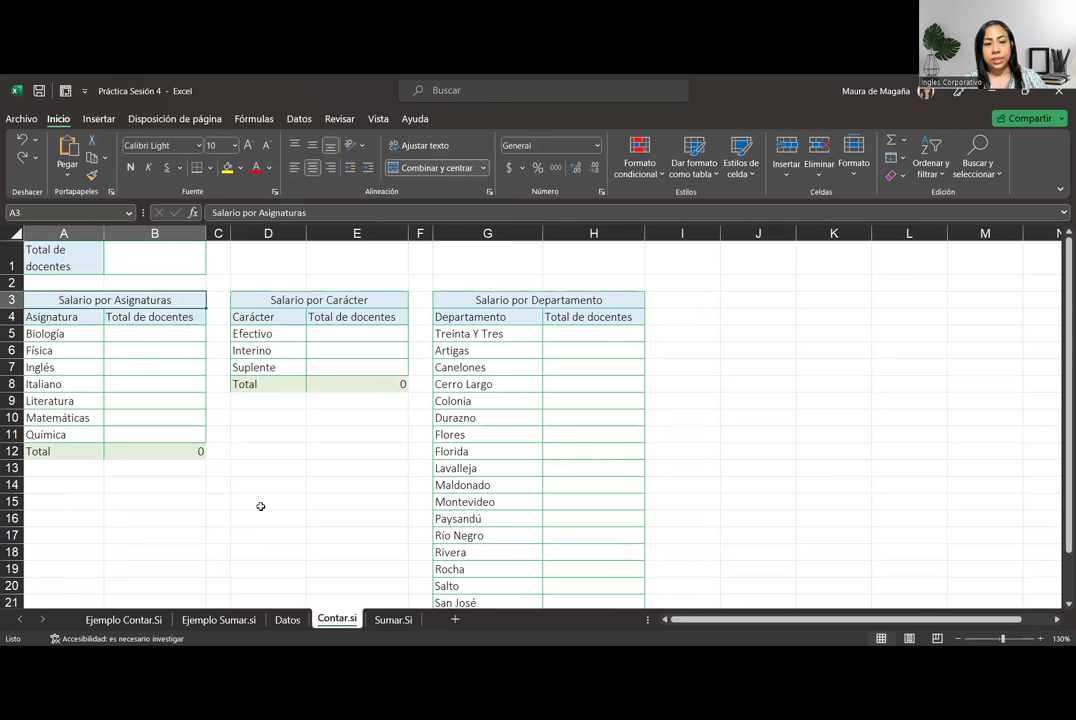
click(389, 621)
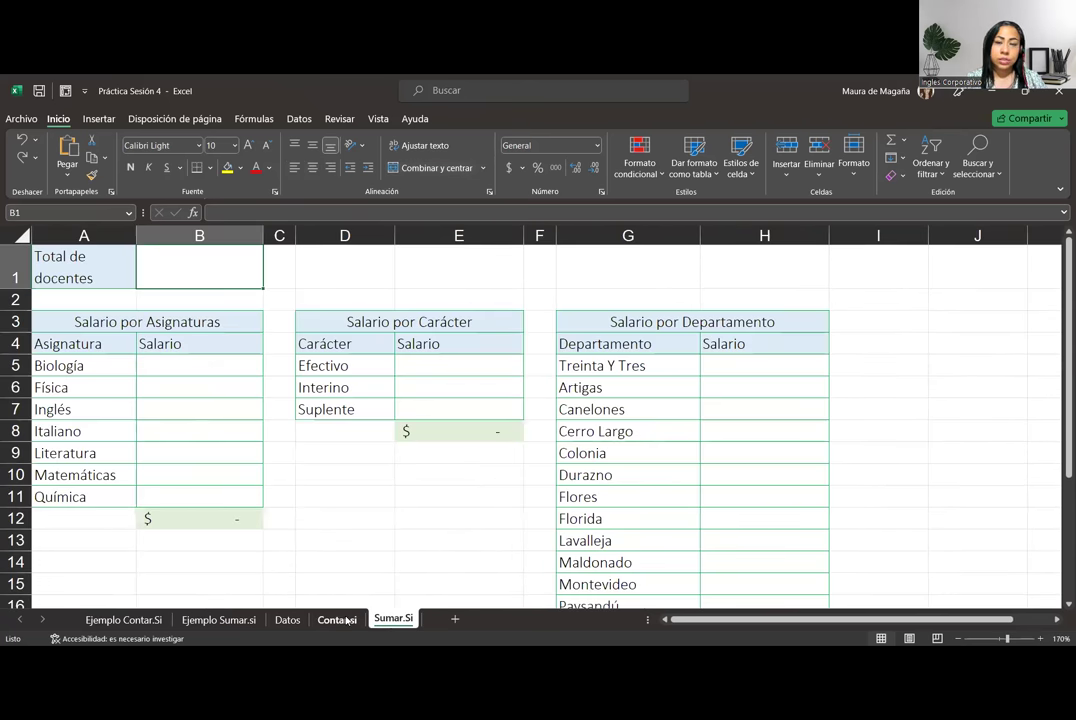
click(337, 620)
click(141, 333)
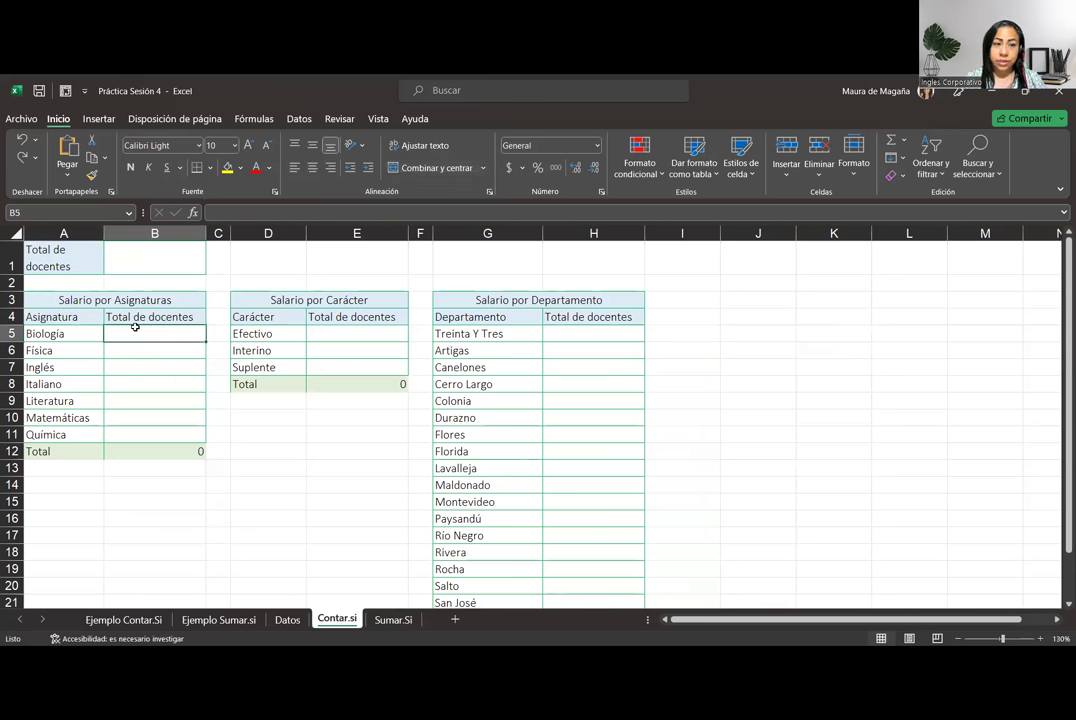
drag(113, 313, 119, 333)
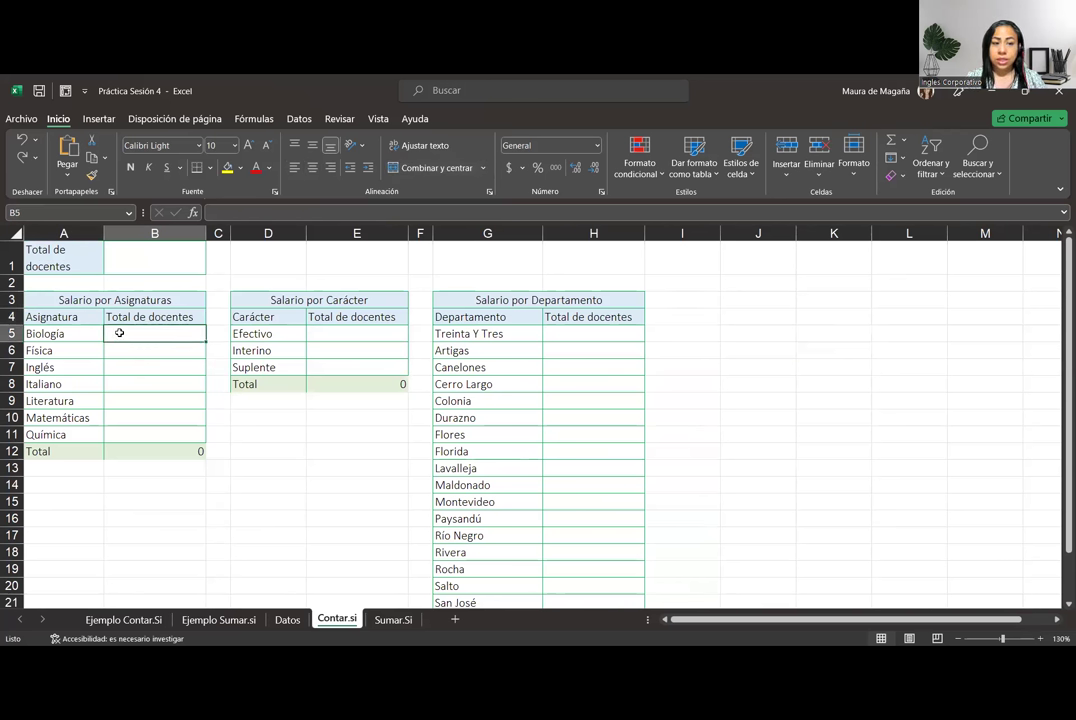
click(287, 620)
click(165, 338)
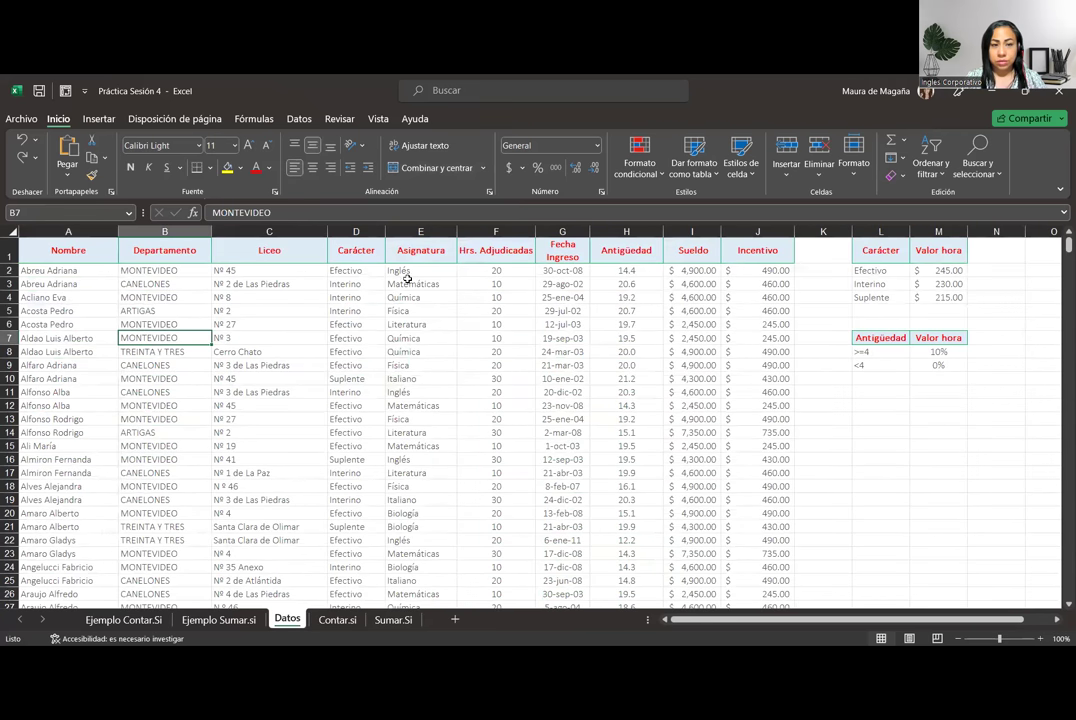
click(446, 229)
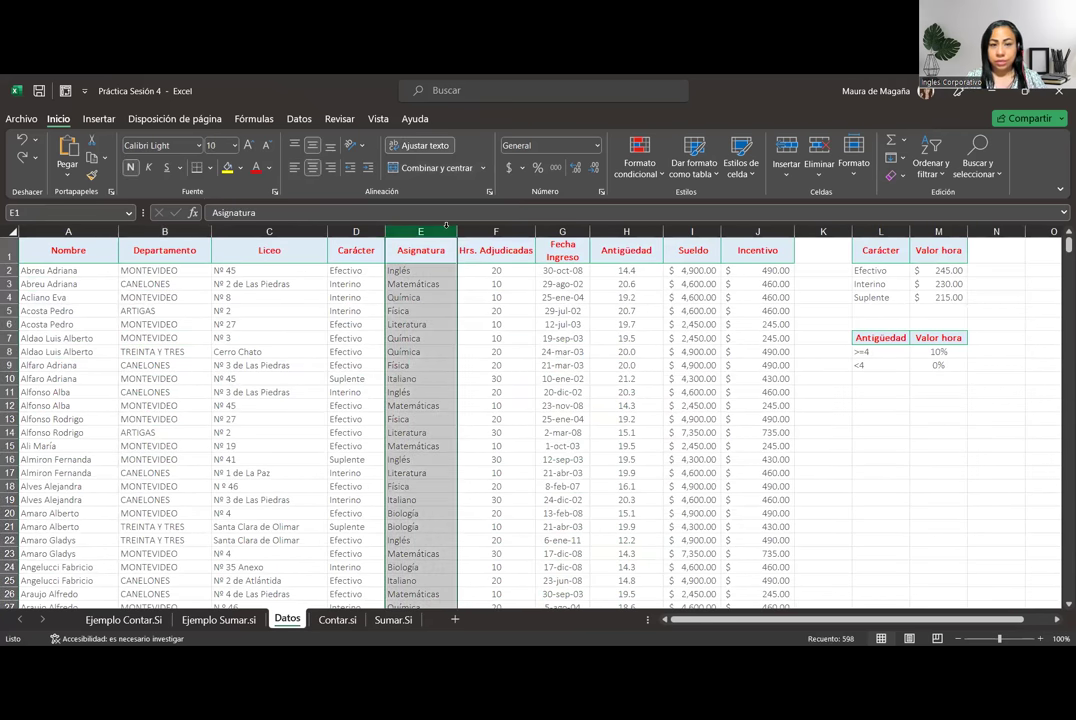
click(427, 297)
click(337, 620)
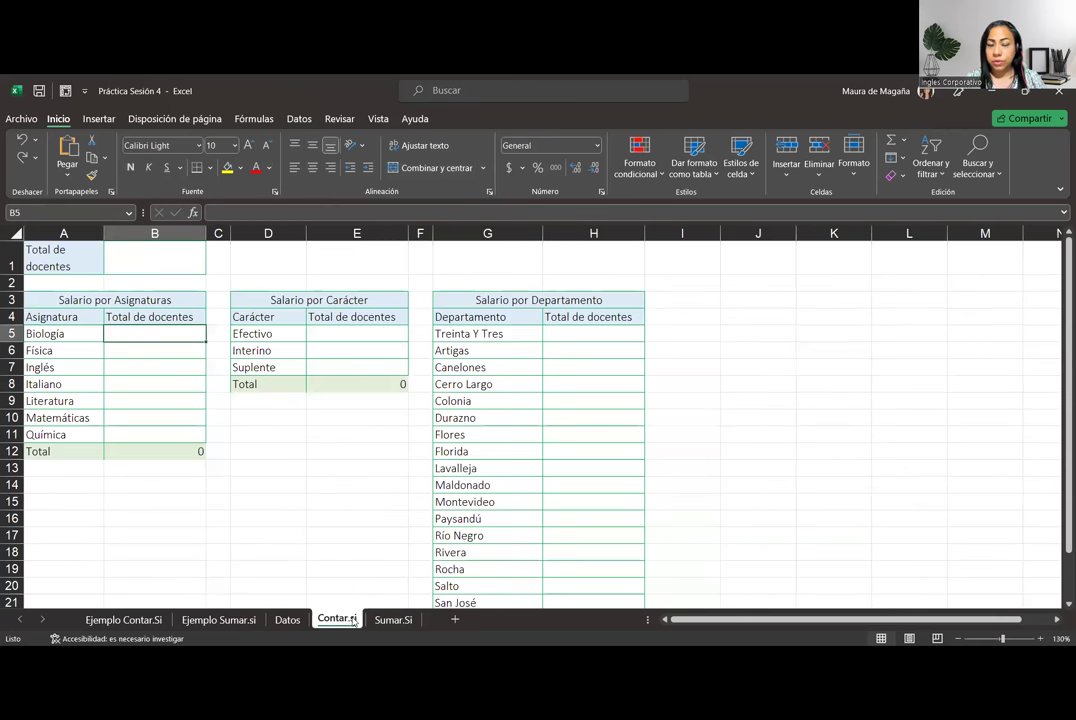
click(165, 258)
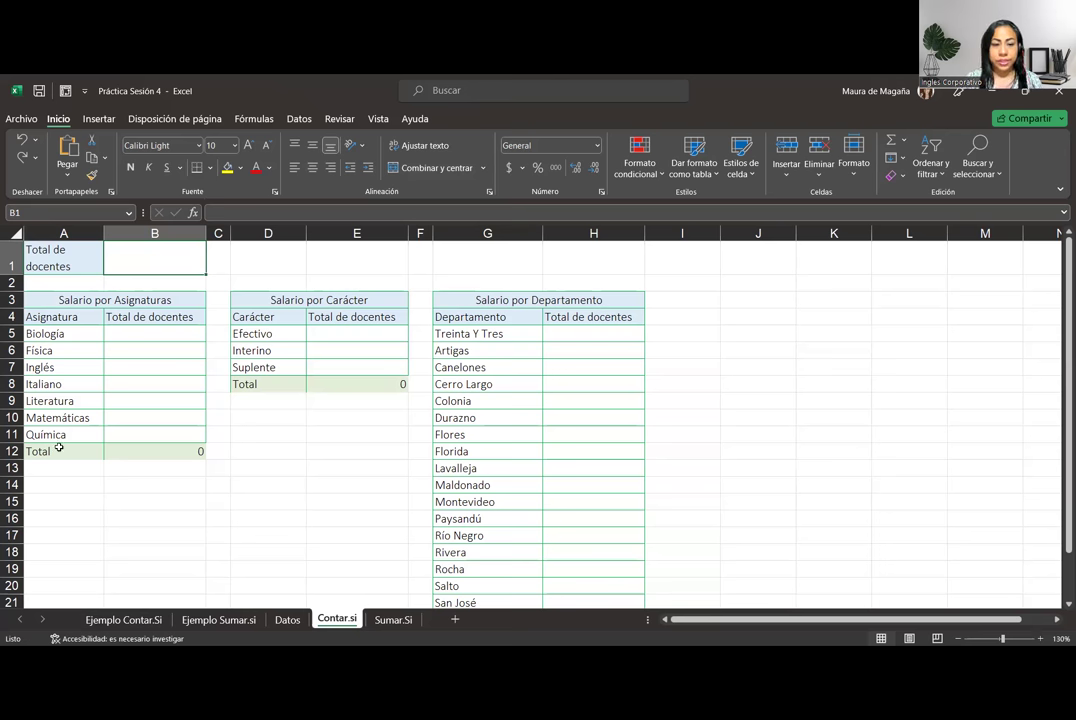
click(287, 621)
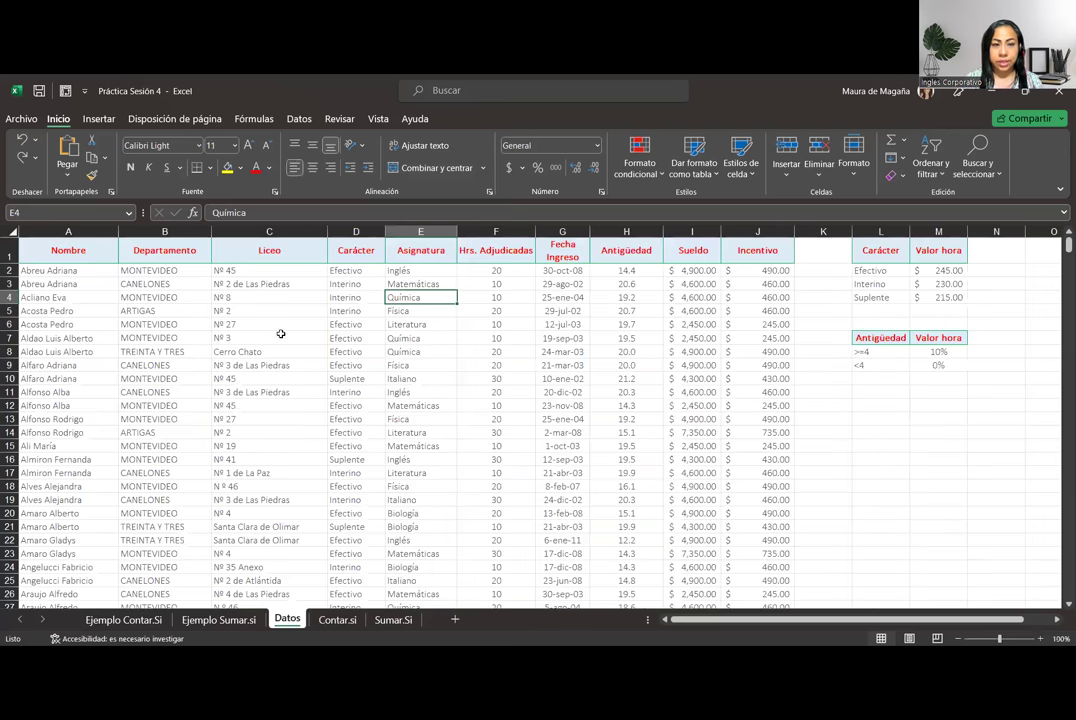
click(98, 272)
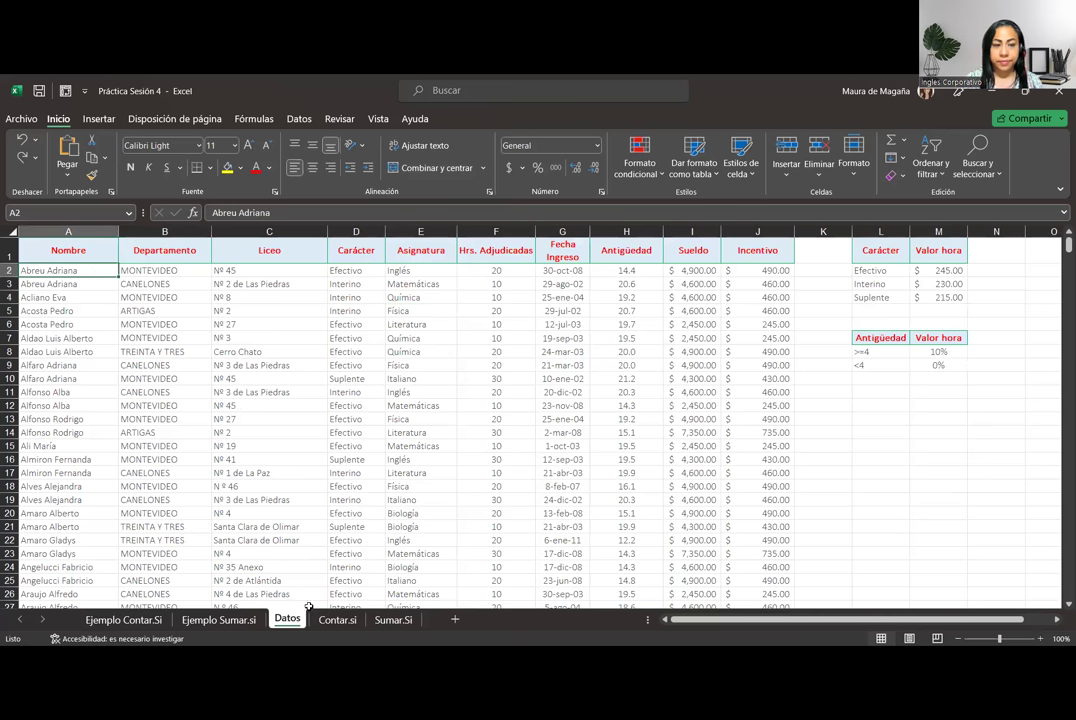
click(334, 621)
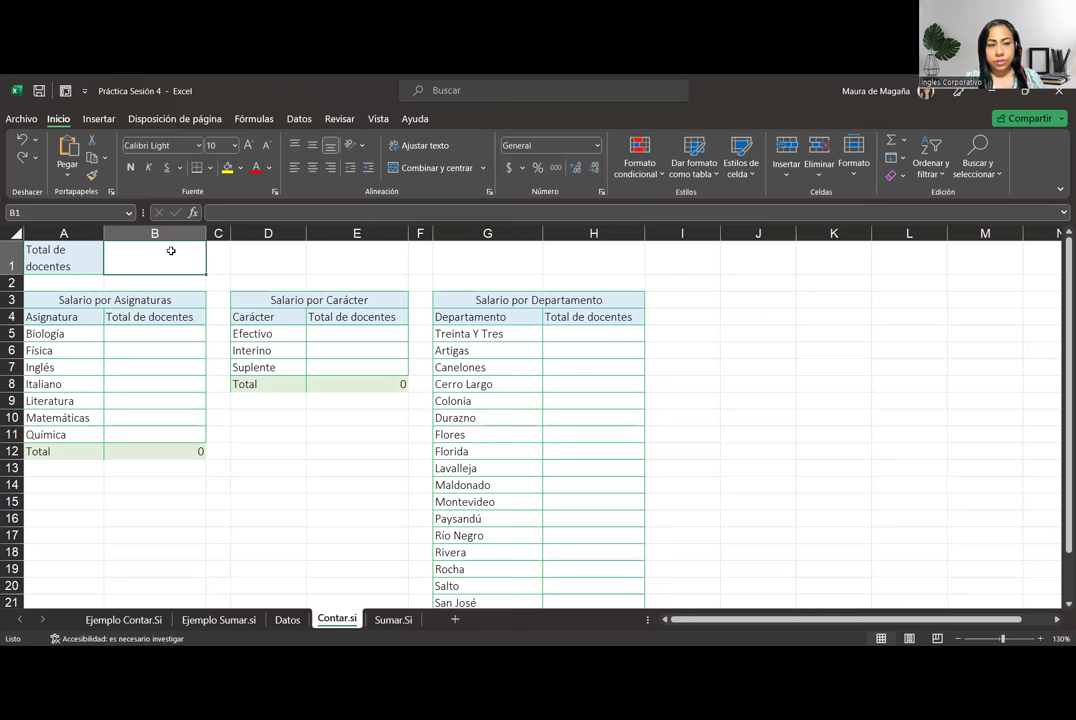
Step: Enter =CONTAR(Datos!F2:F598) as the Total de docentes count of 597 teachers
text(=)
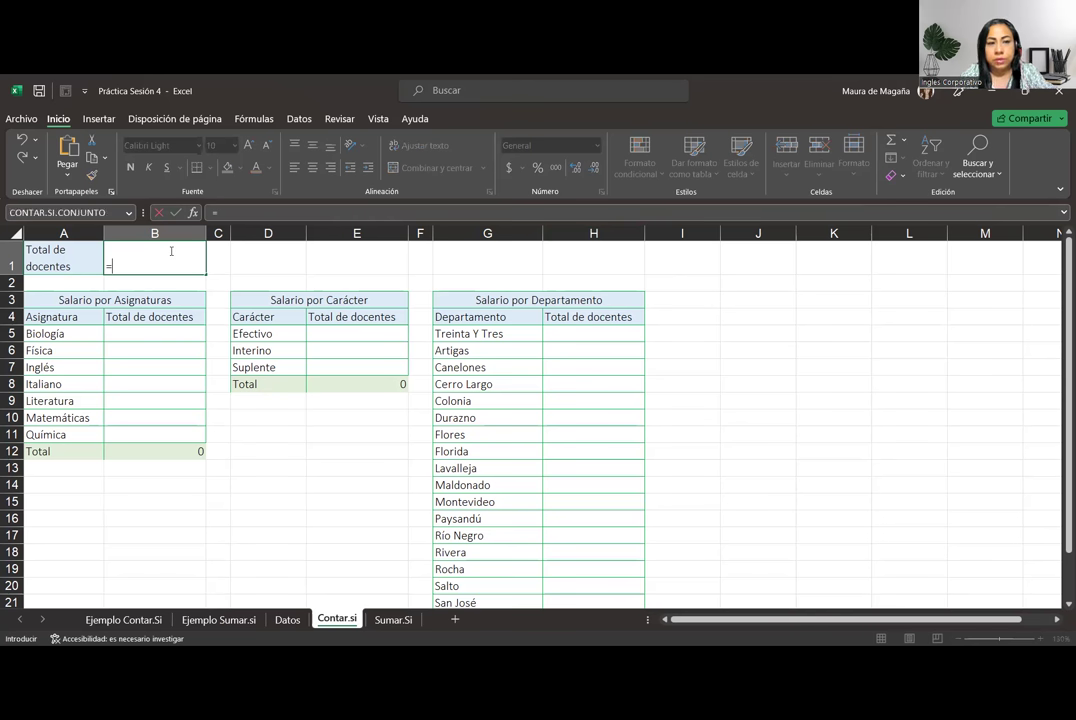
text(CONTAR()
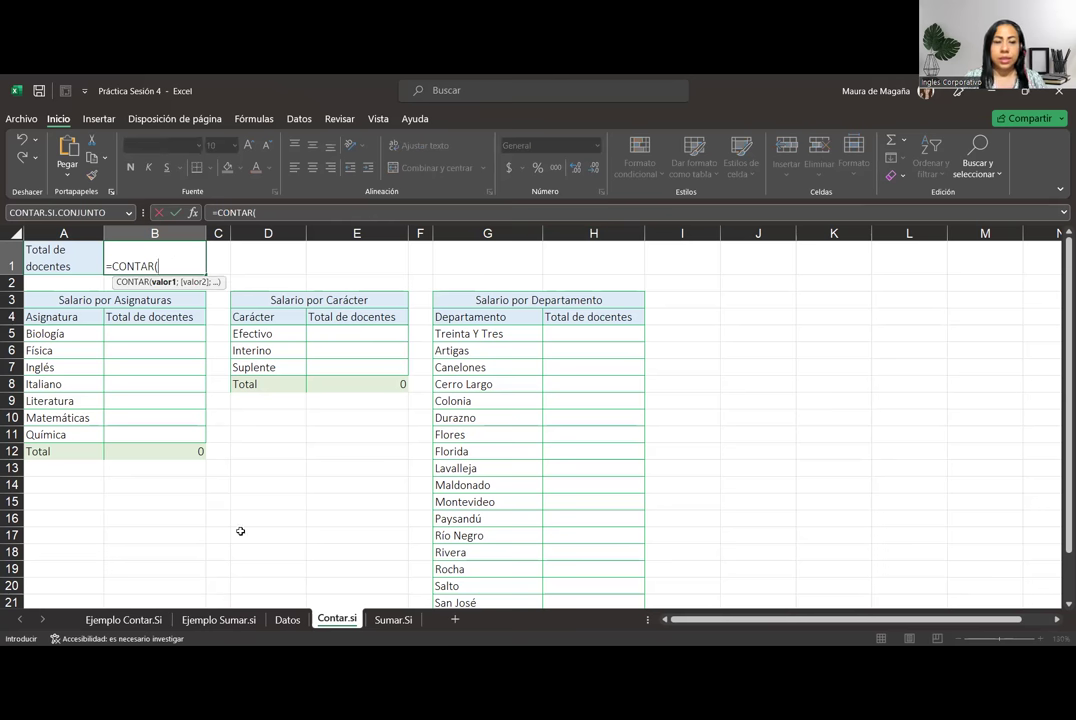
click(287, 619)
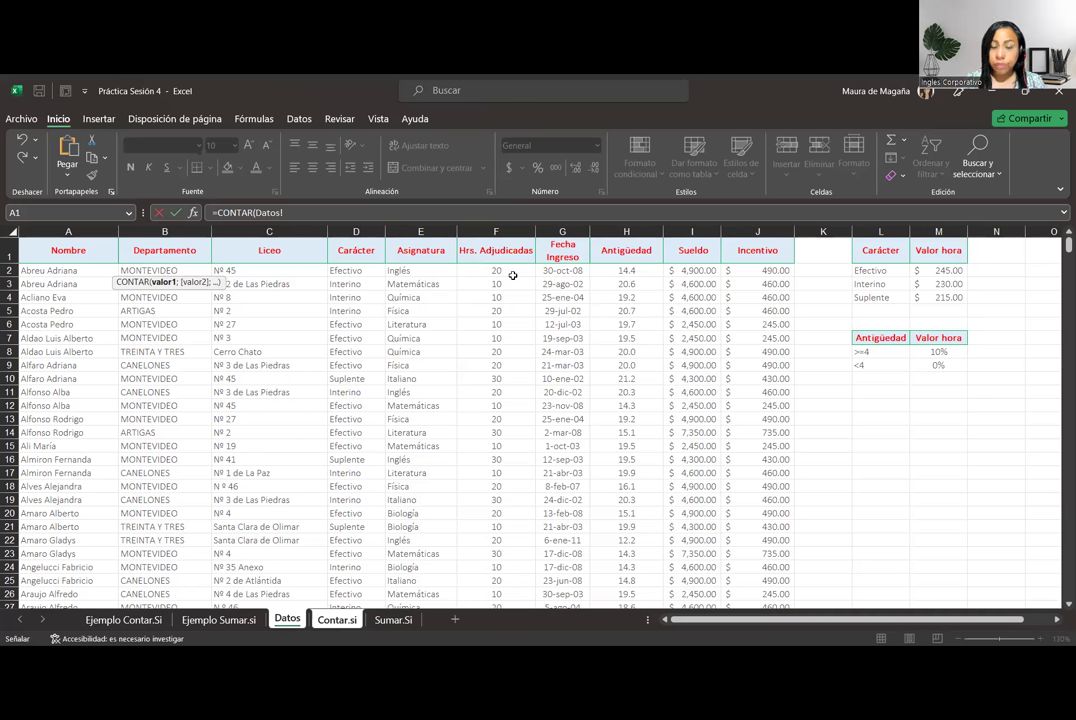
click(510, 270)
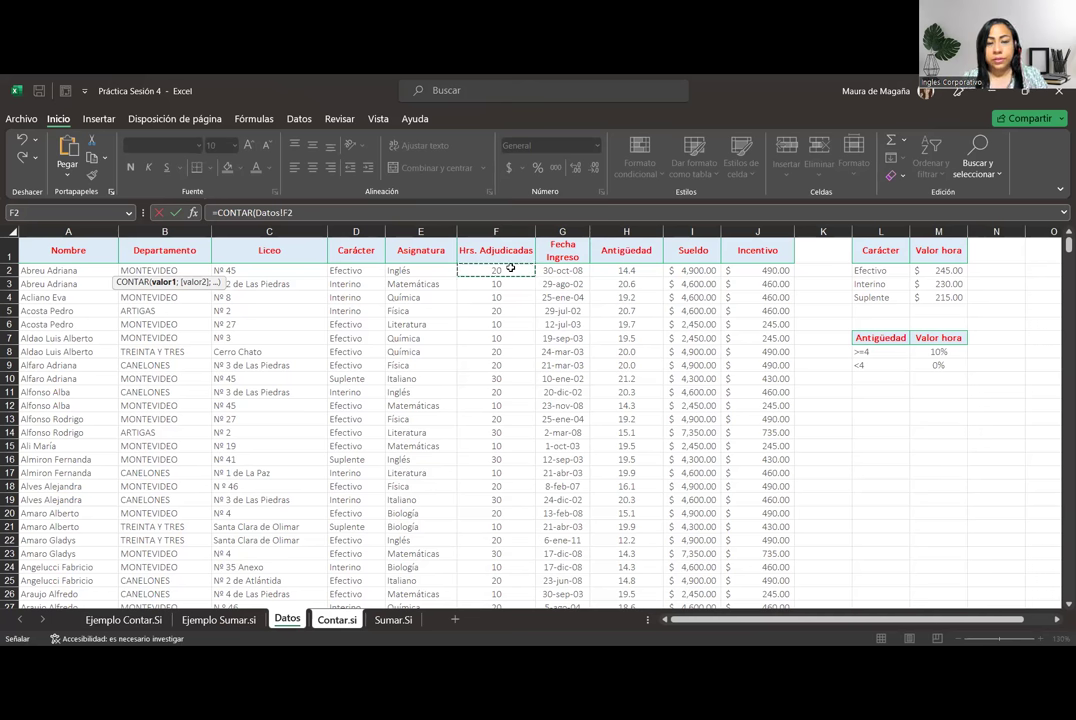
key(ctrl+shift+Down)
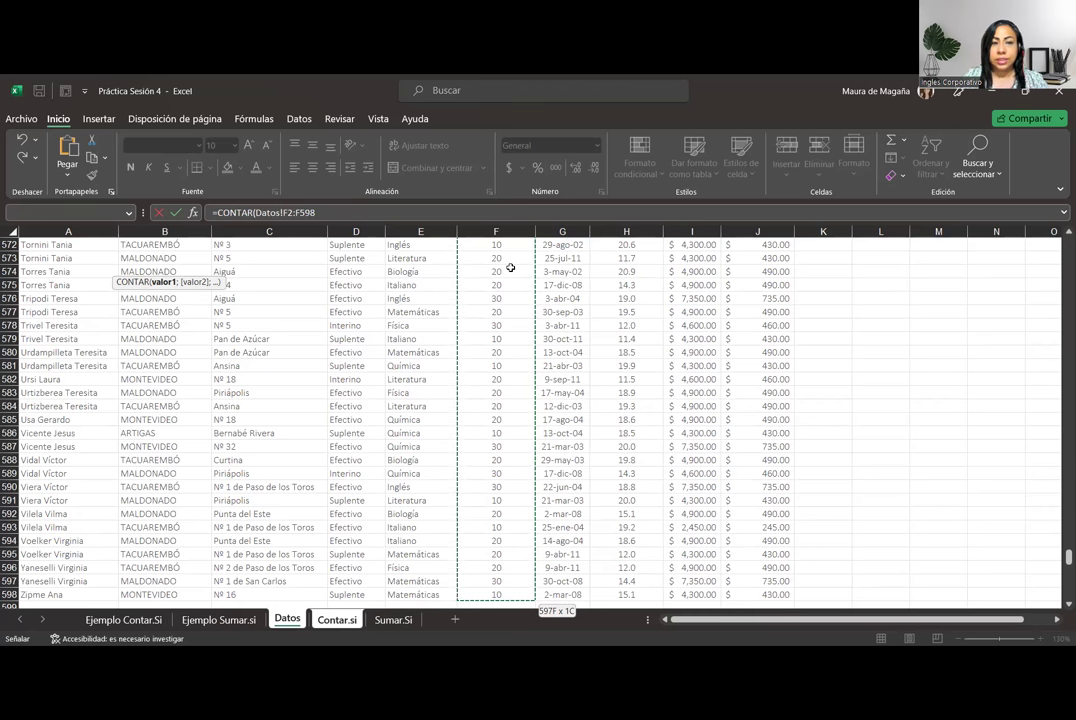
key(Return)
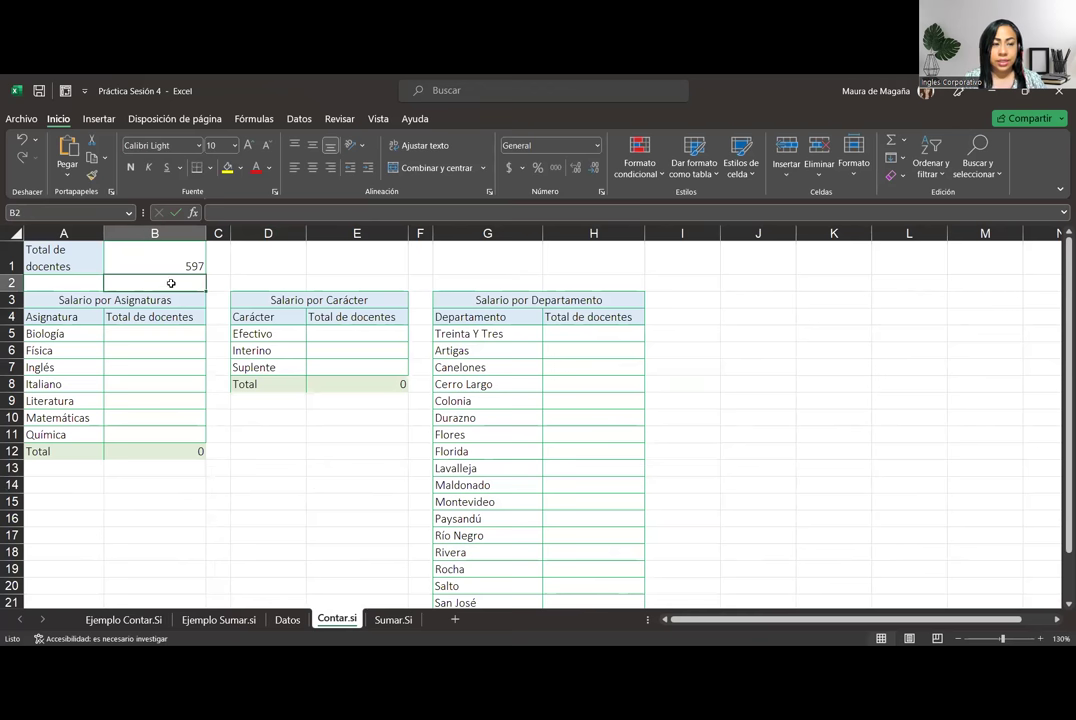
click(156, 258)
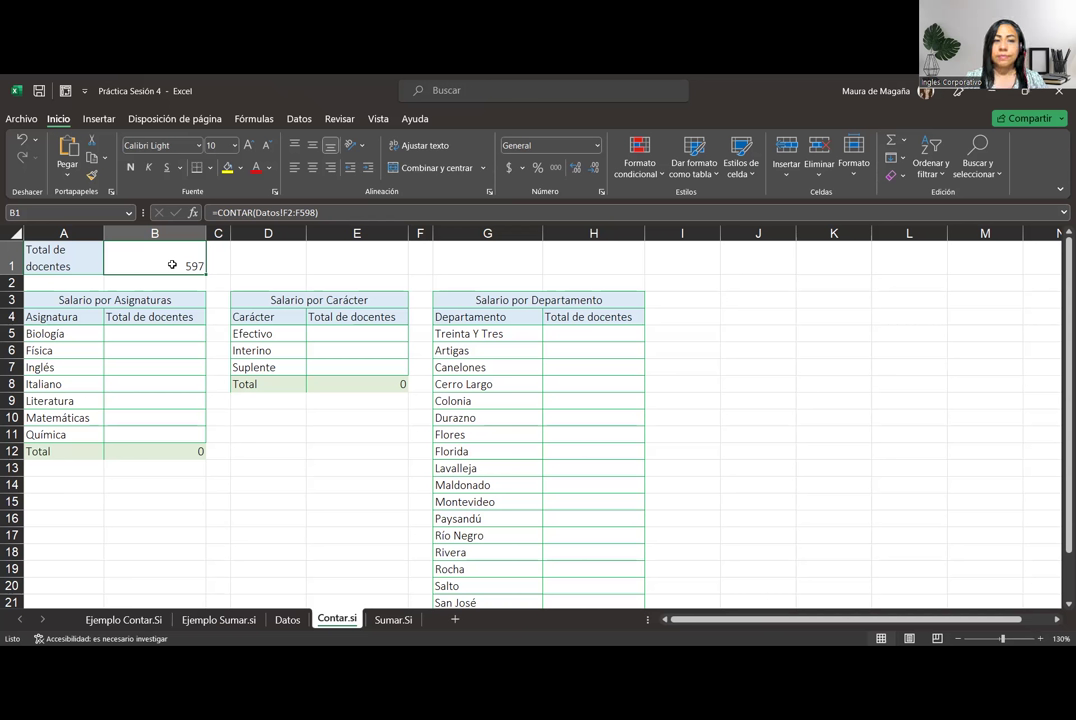
click(141, 329)
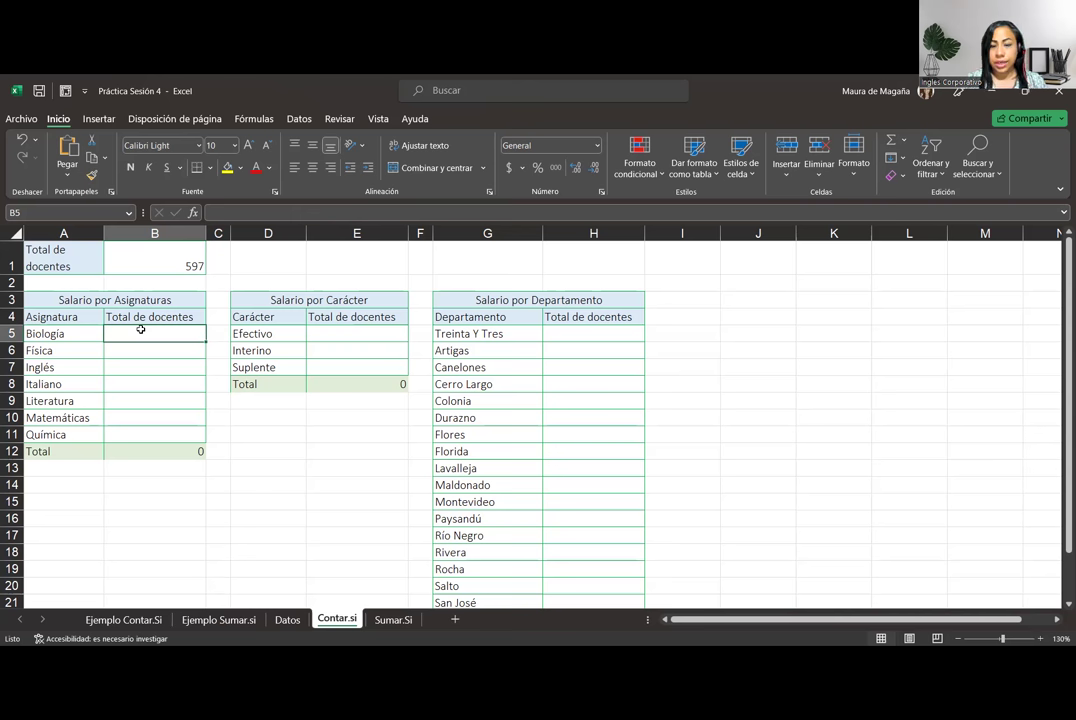
Step: Start a CONTAR.SI formula in B5 over the Datos subject range E2:E598
text(=)
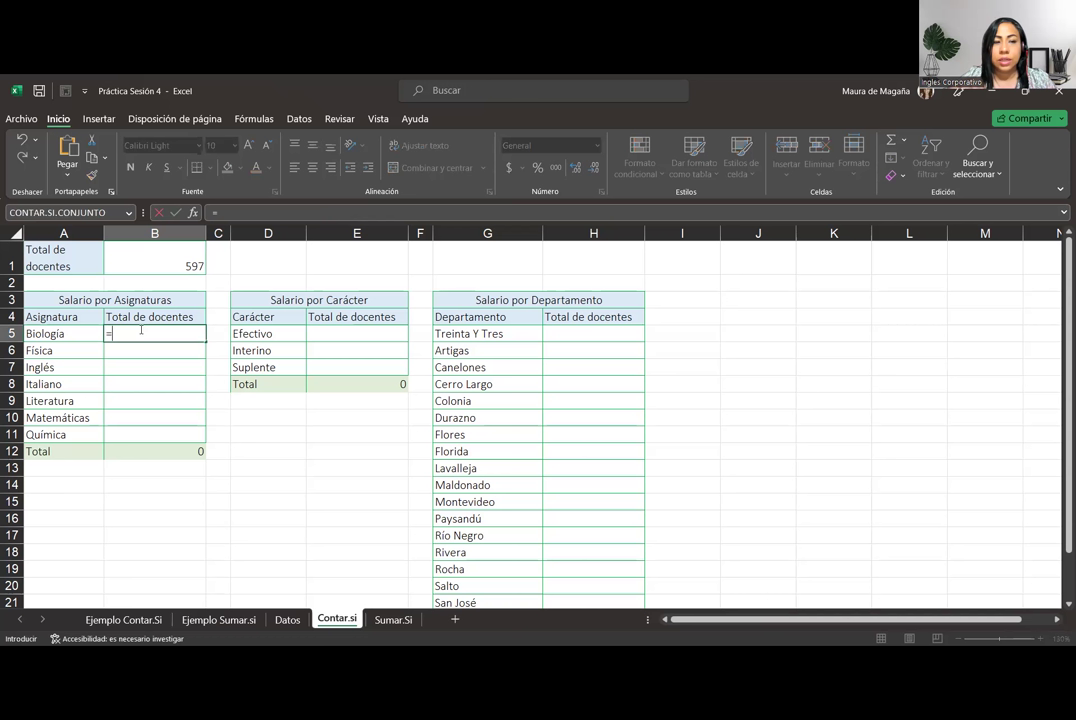
text(CONTAR.SI()
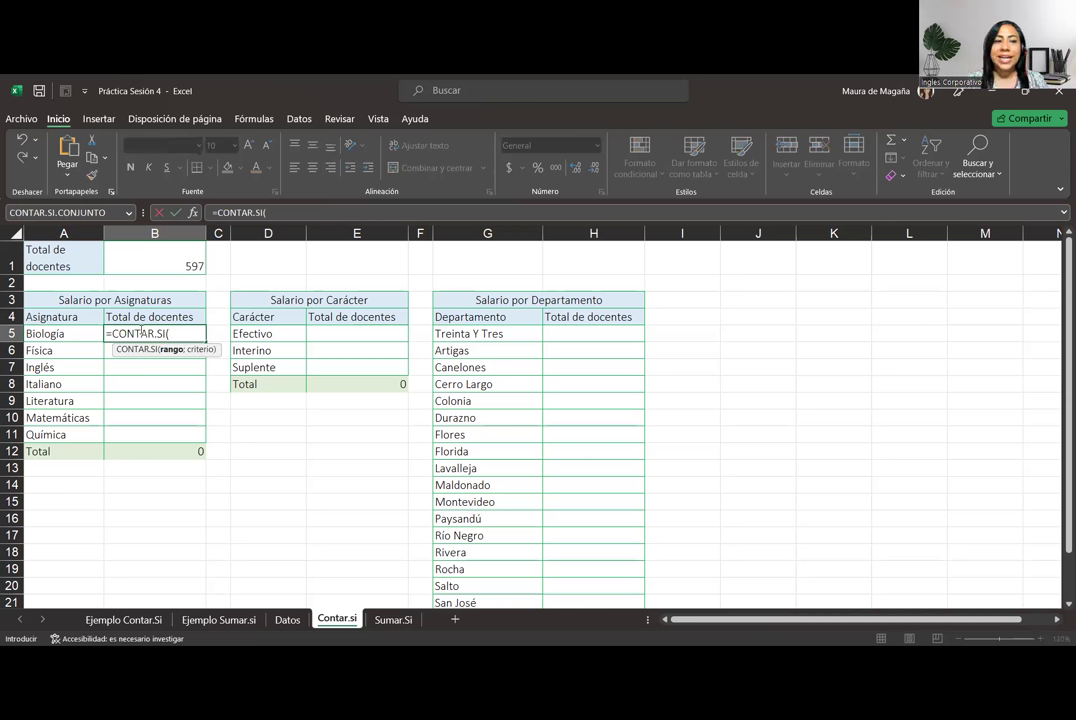
click(287, 620)
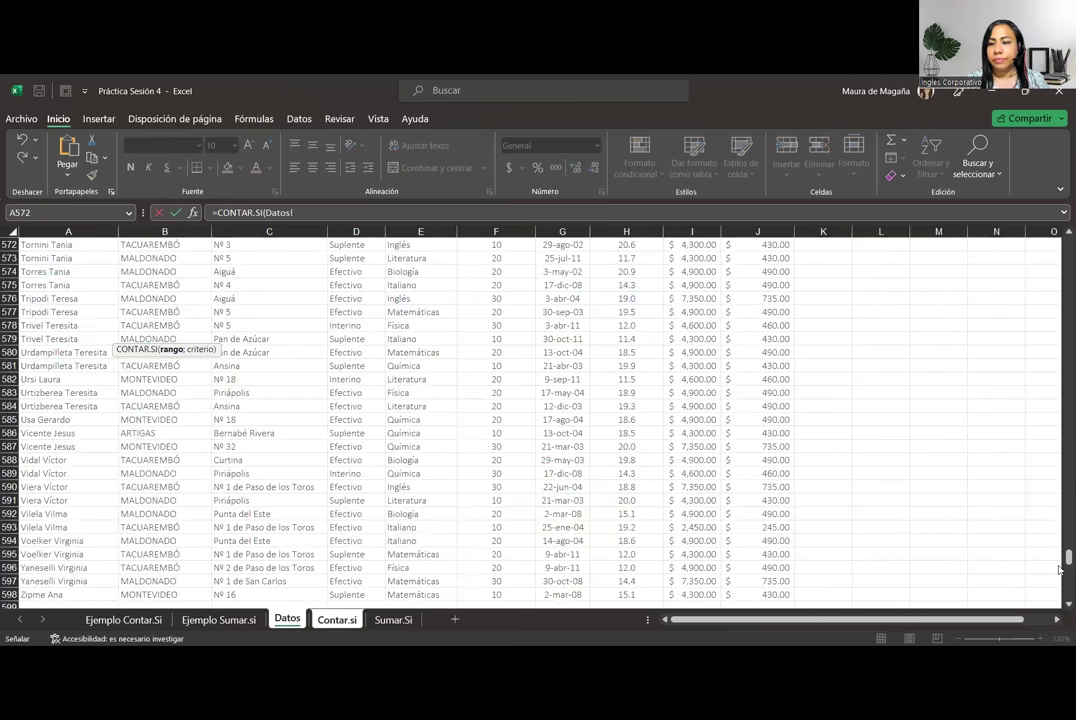
drag(1068, 560, 1068, 245)
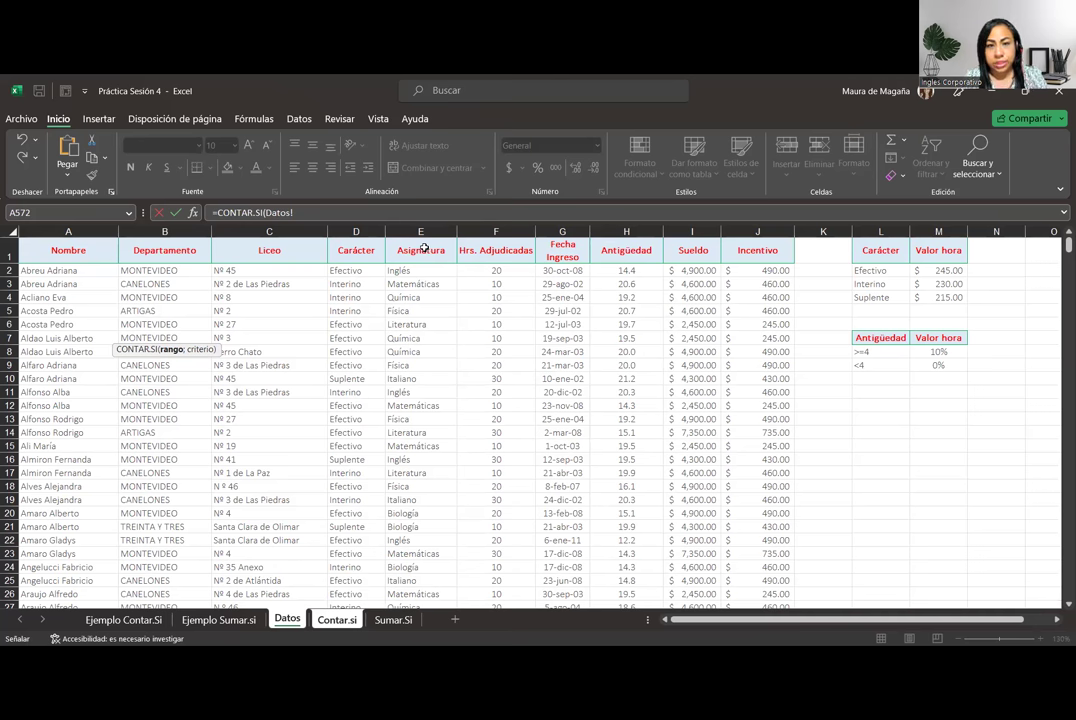
click(424, 268)
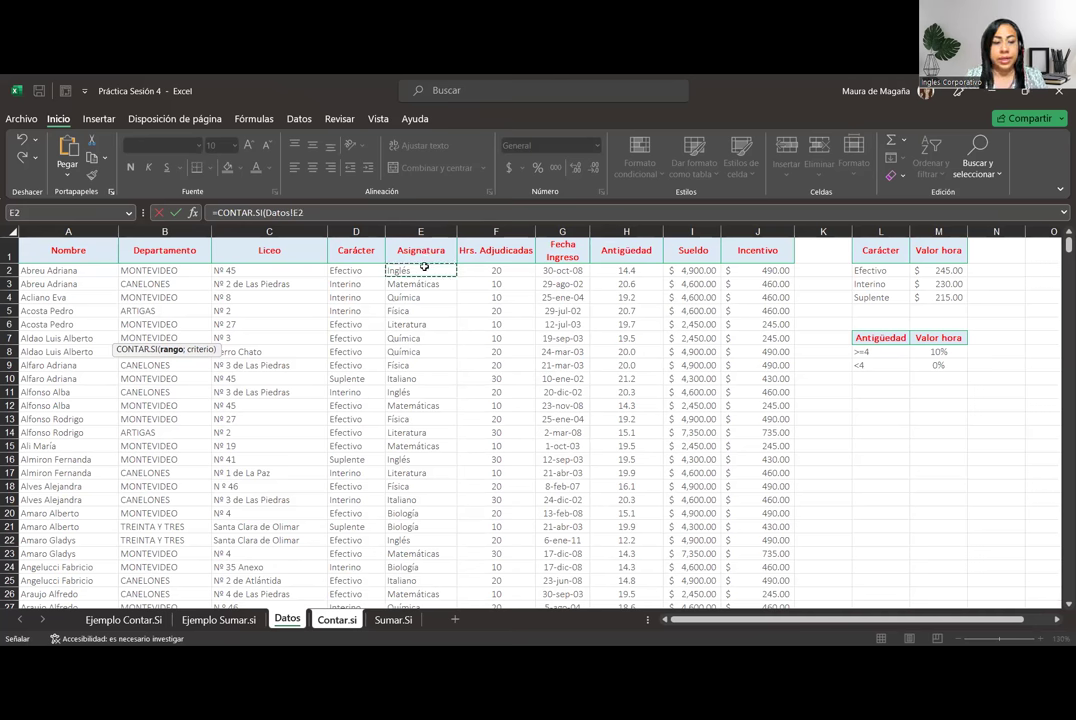
key(ctrl+shift+Down)
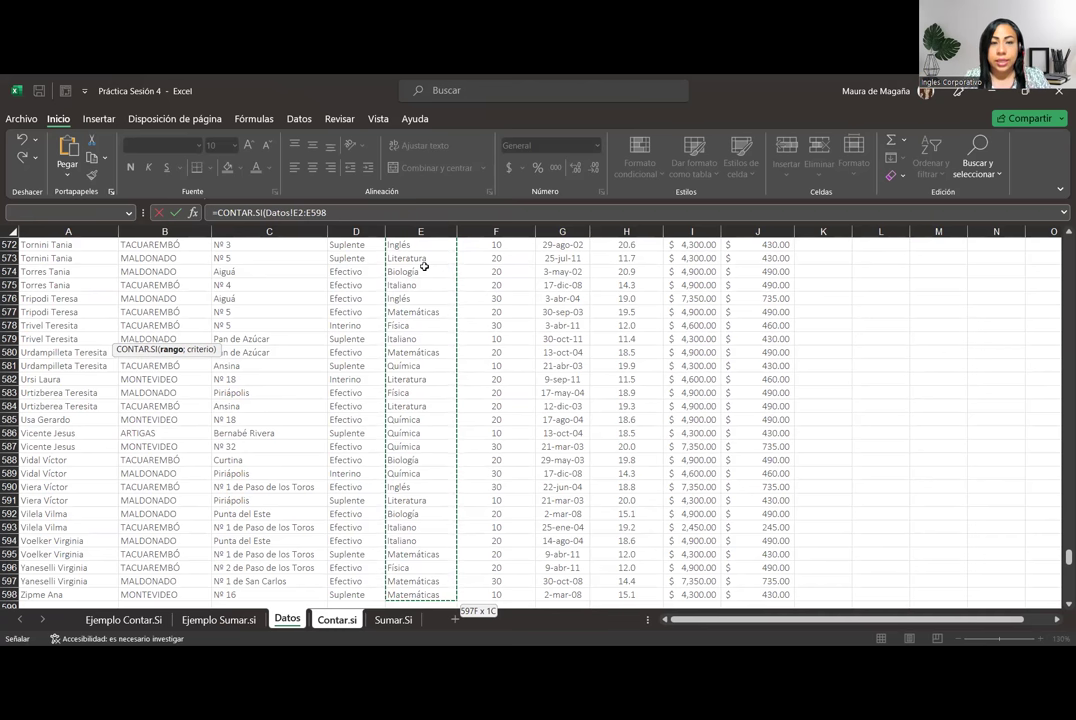
text(;)
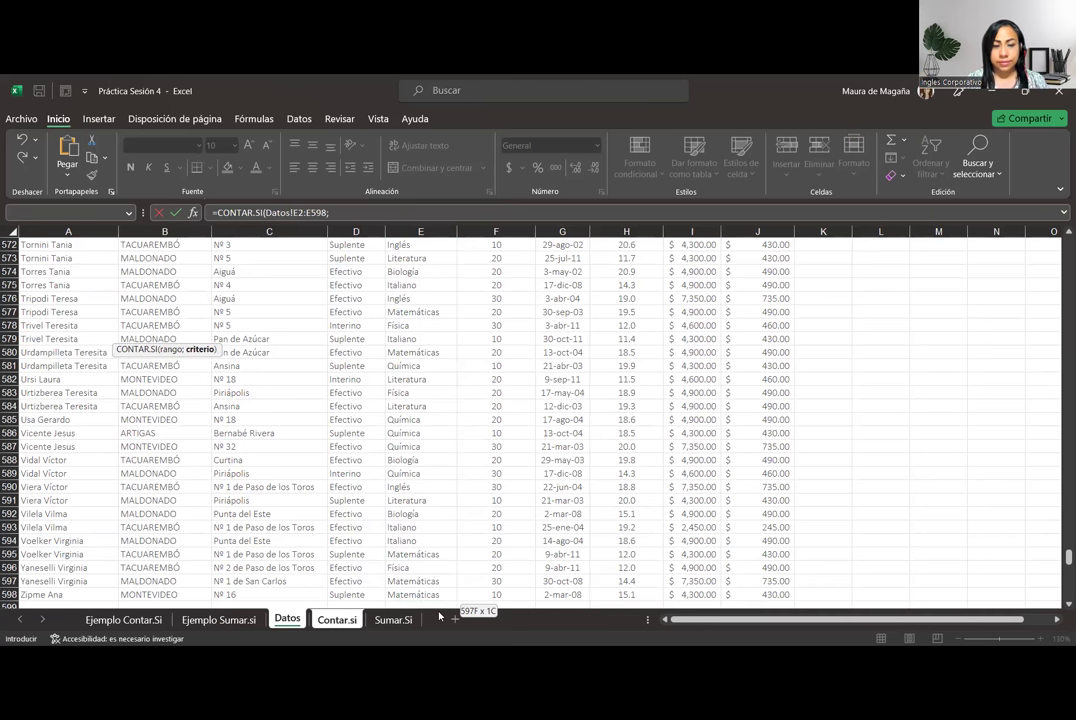
Step: Use Biología in Contar.si!A5 as the criterion and confirm the formula, giving 82
click(337, 619)
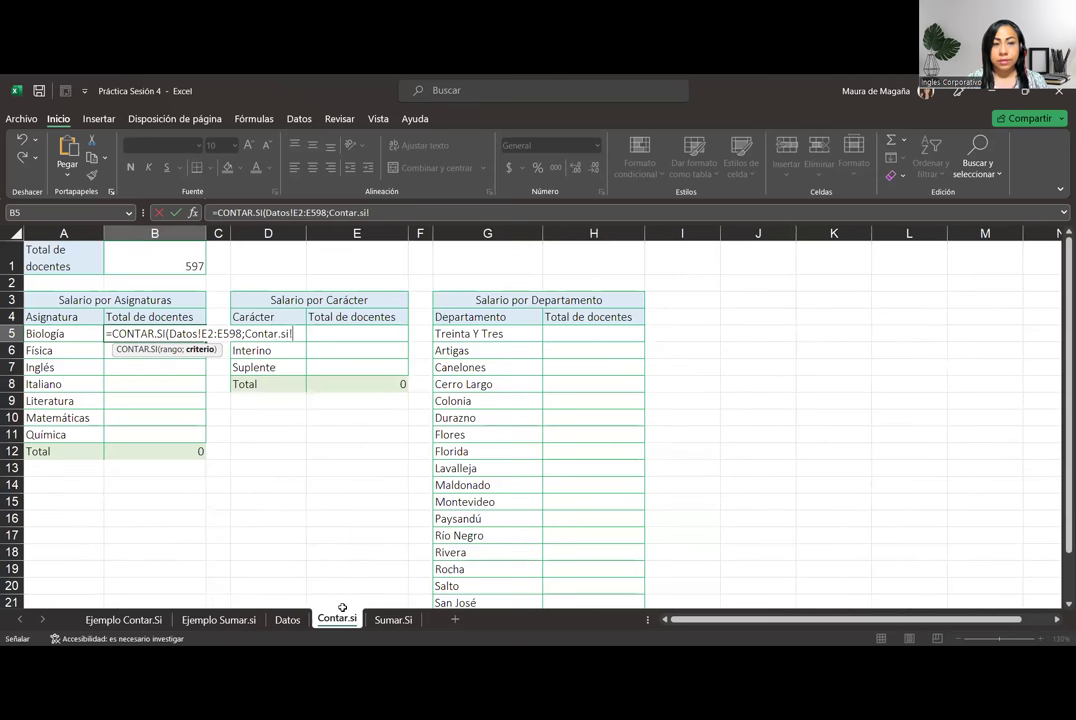
click(71, 333)
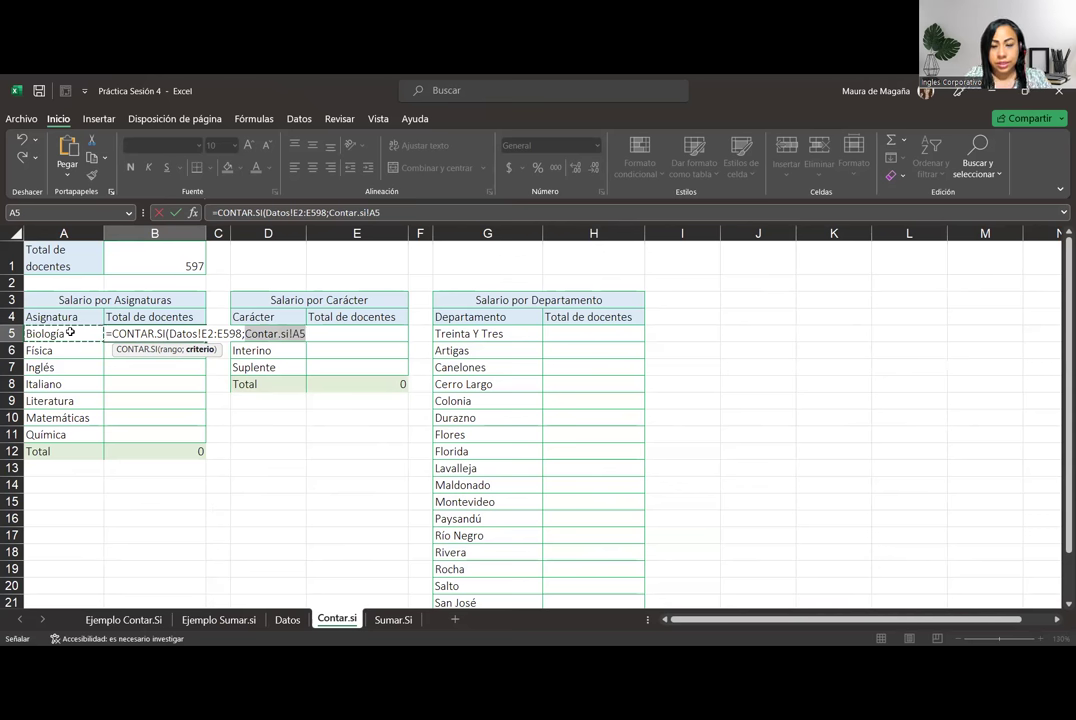
text())
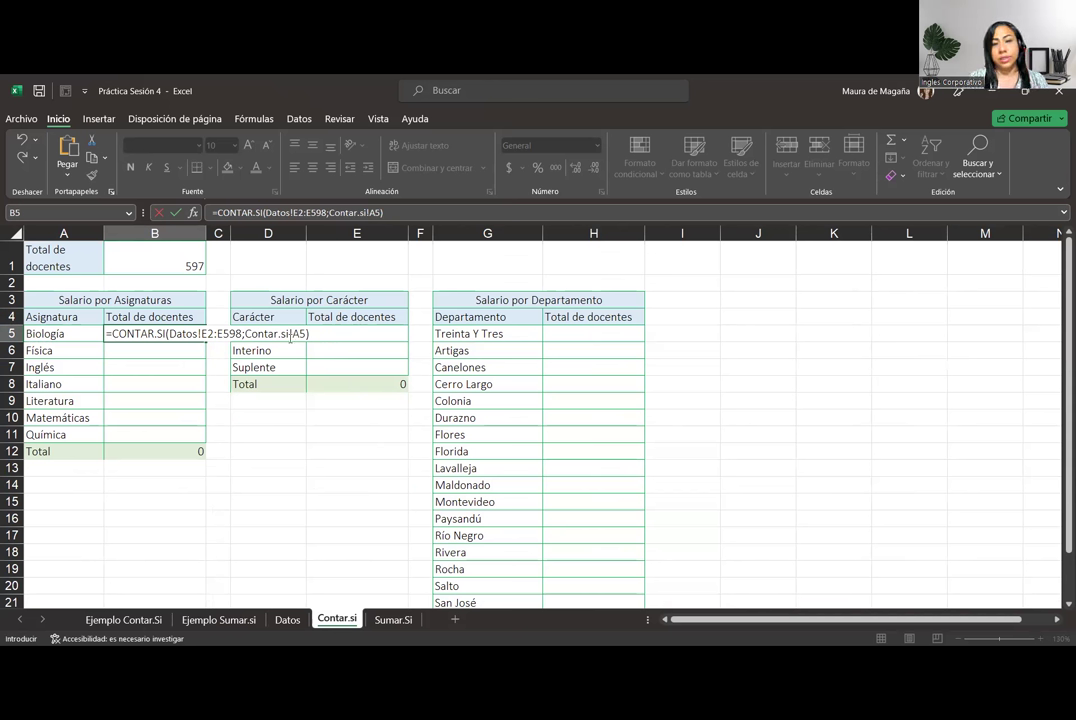
click(289, 335)
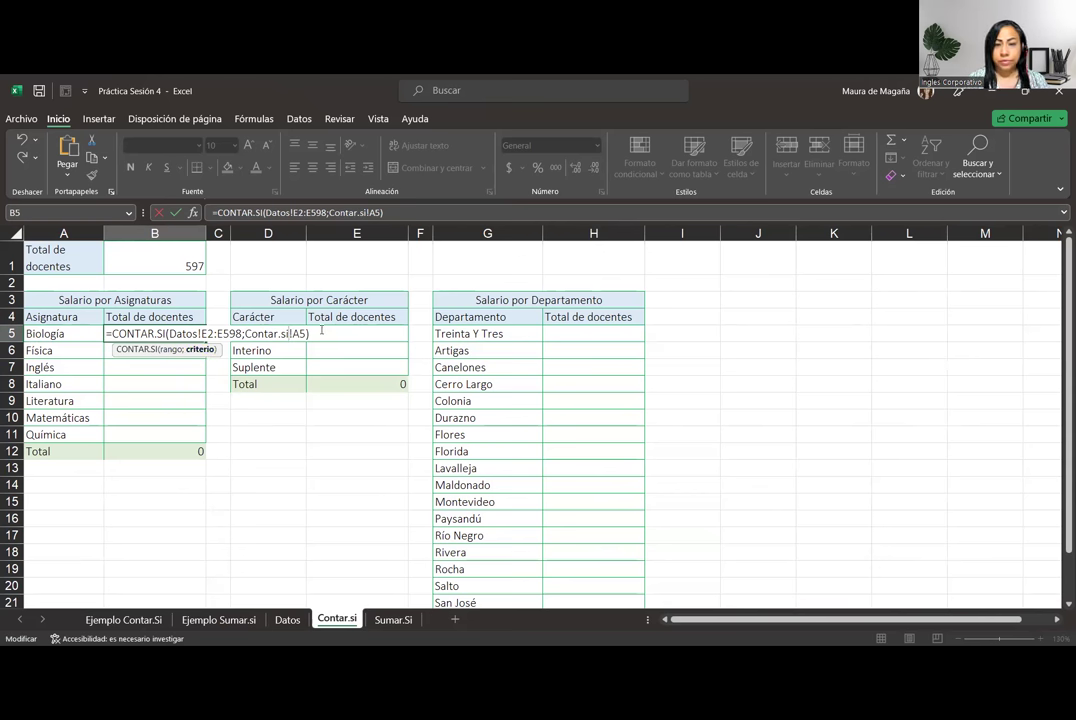
click(321, 331)
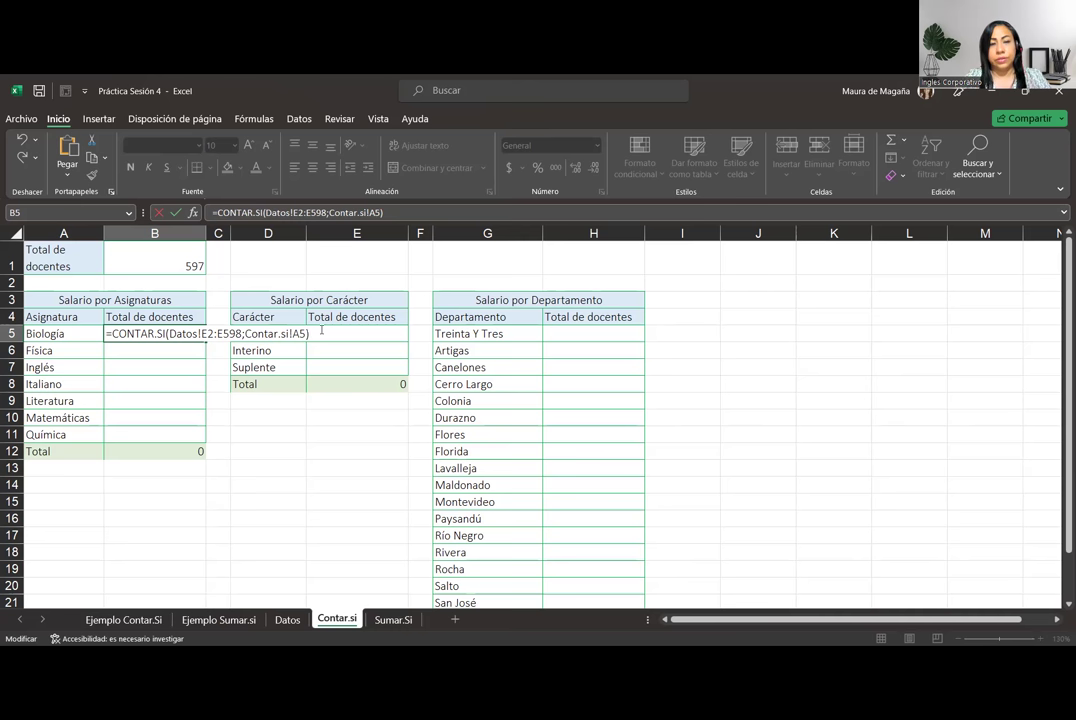
key(Return)
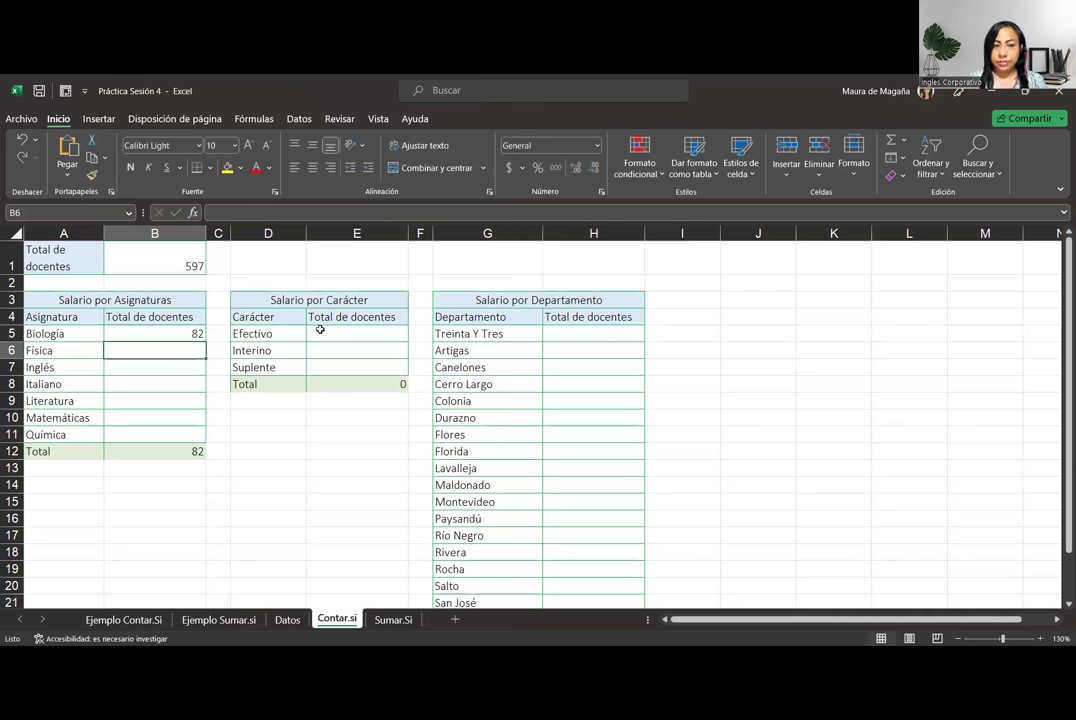
click(137, 331)
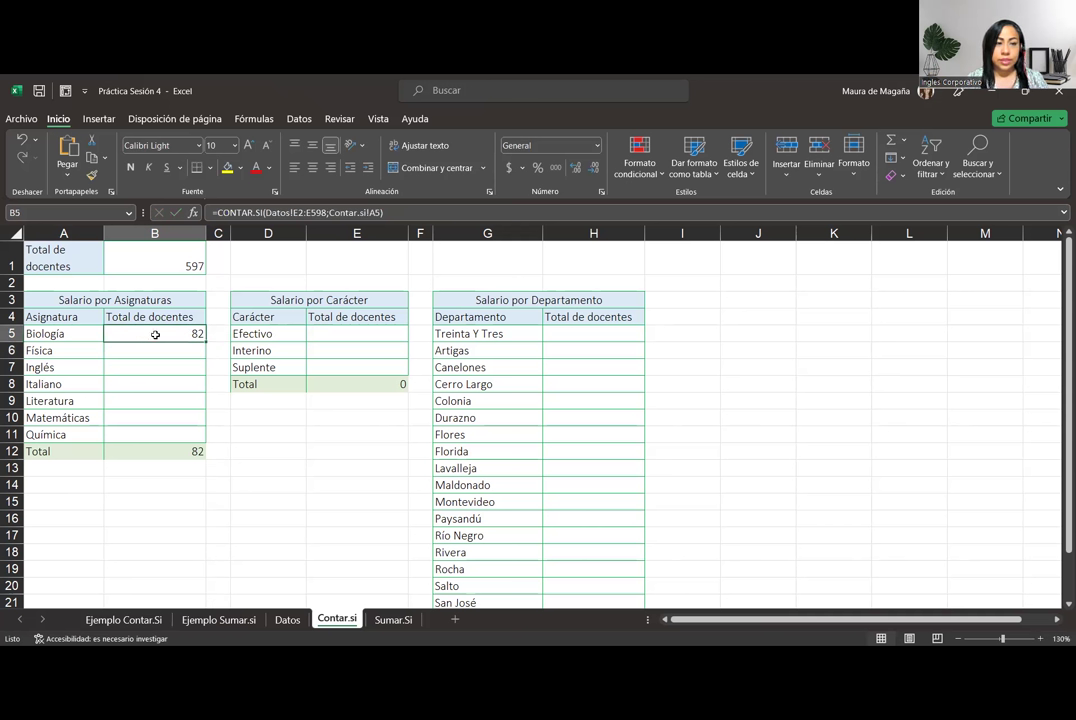
click(173, 348)
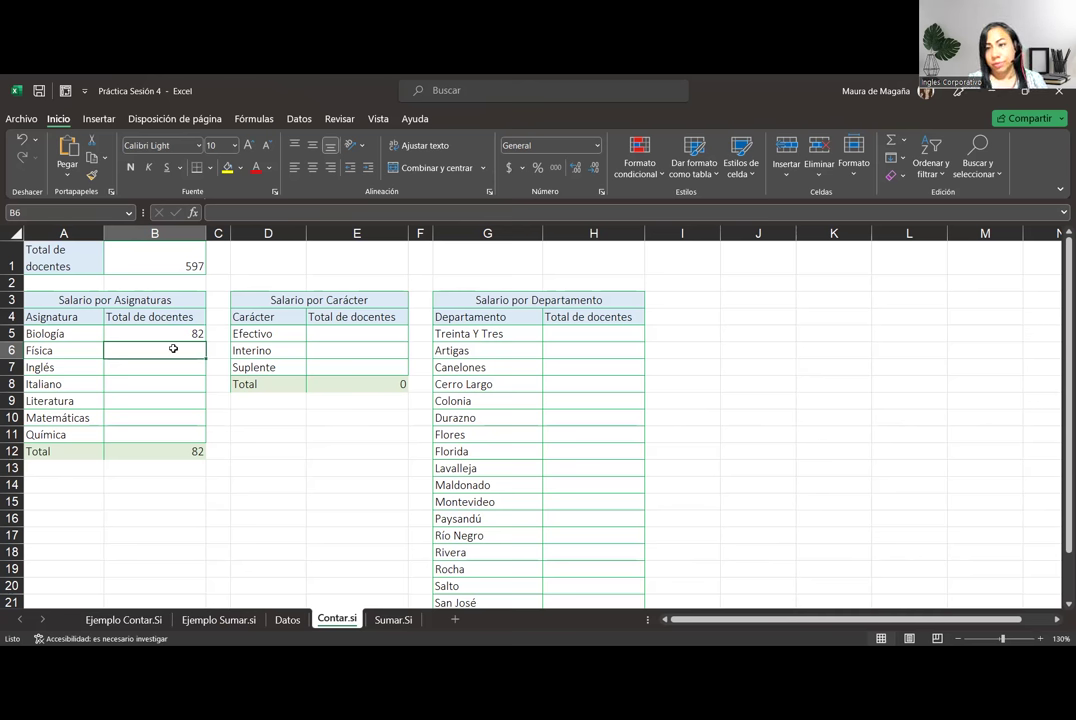
Step: Start the Física CONTAR.SI formula with the absolute Datos subject range $E$2:$E$598
text(=)
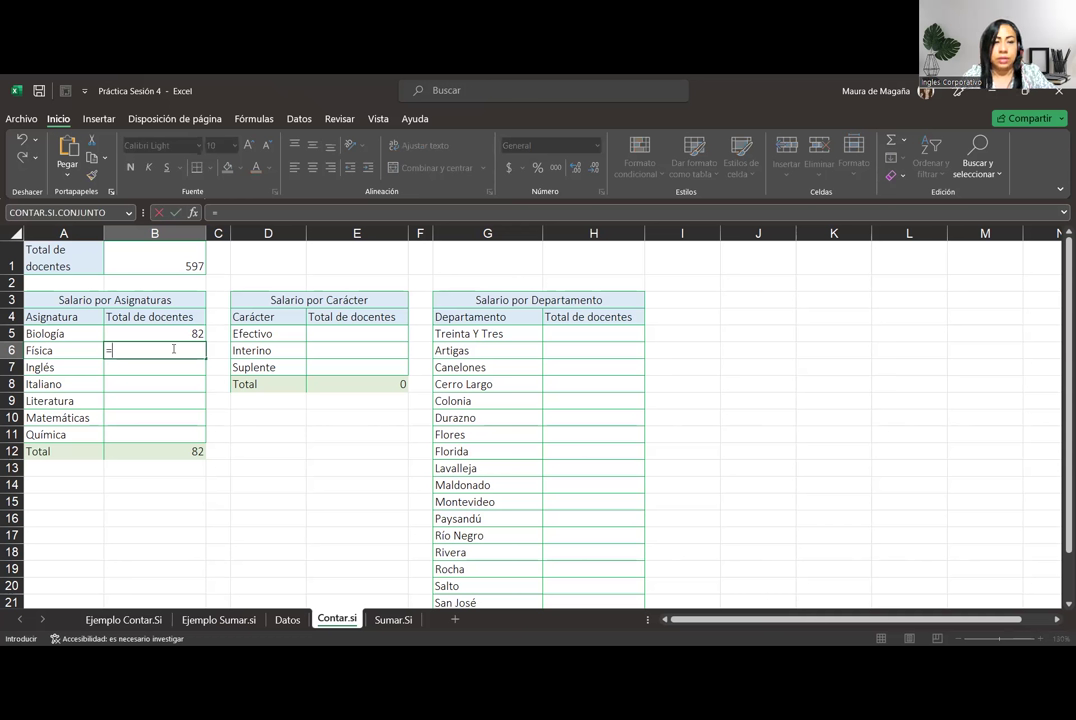
text(CONTAR.SI()
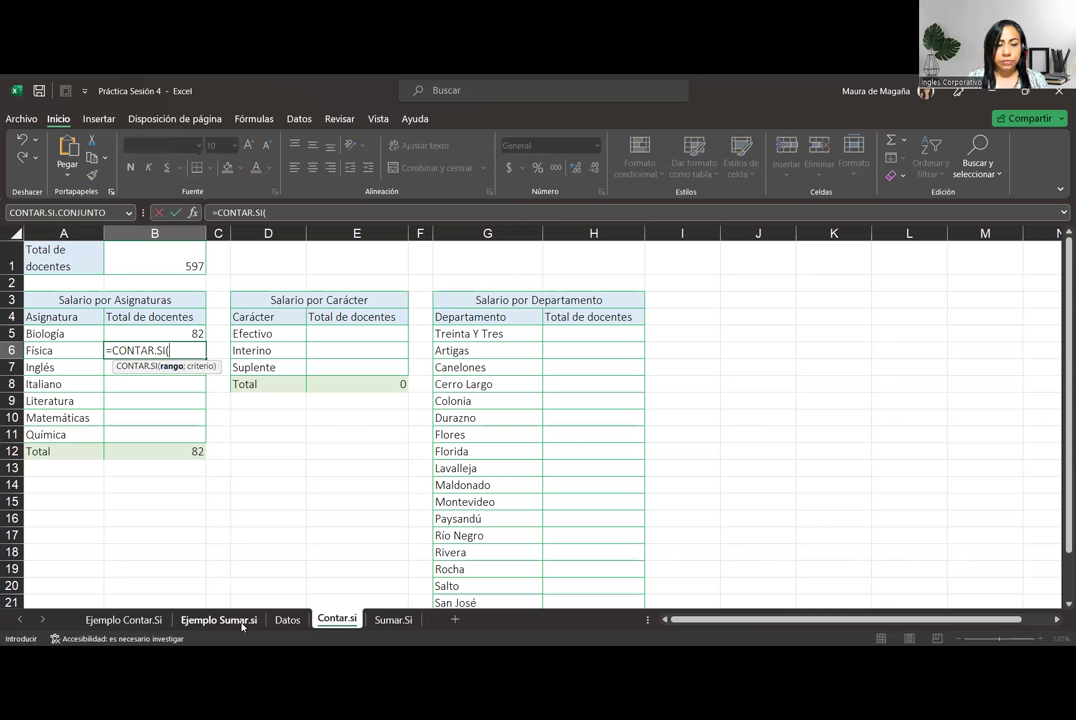
click(287, 620)
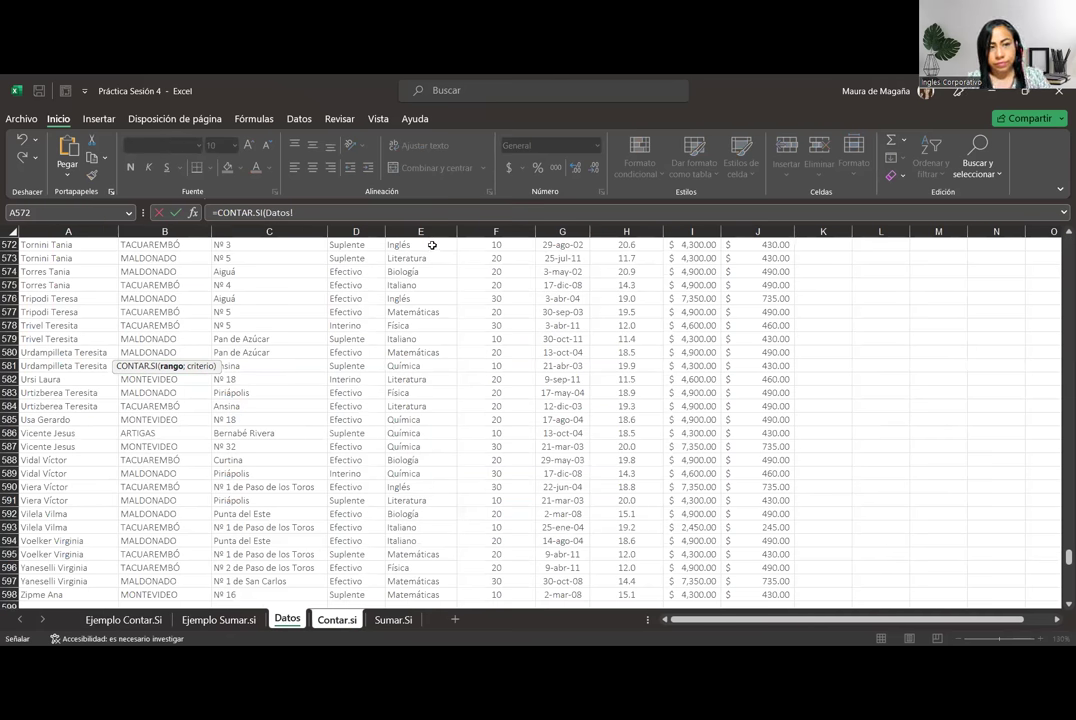
click(428, 592)
key(ctrl+shift+Up)
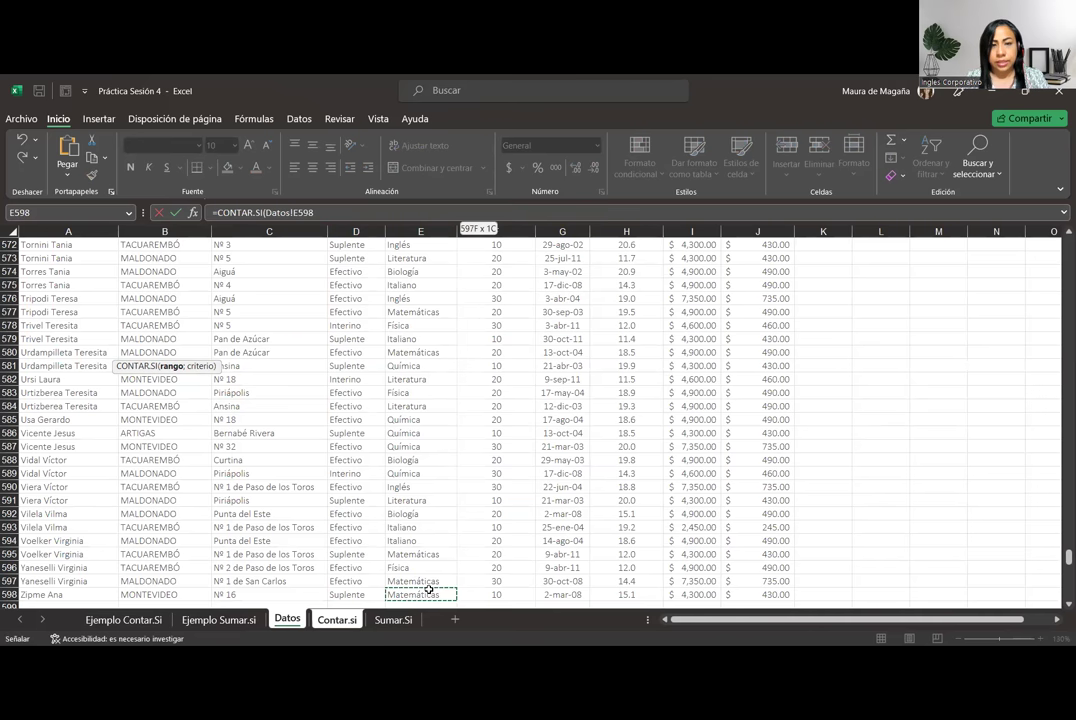
key(shift+Down)
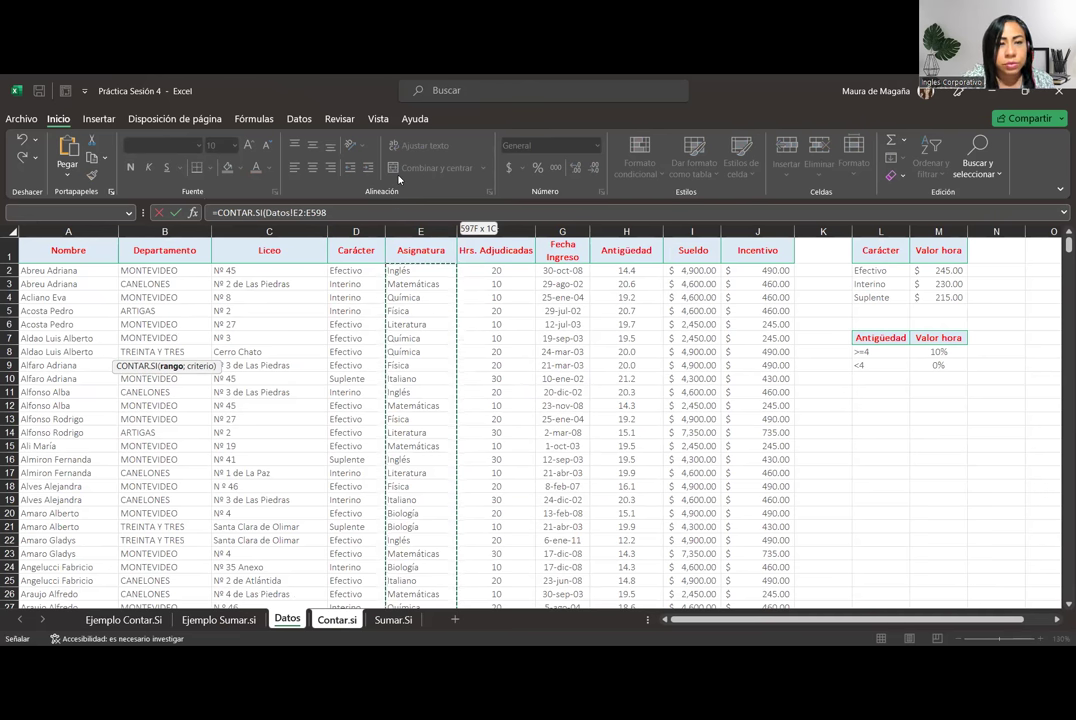
key(F4)
text(;)
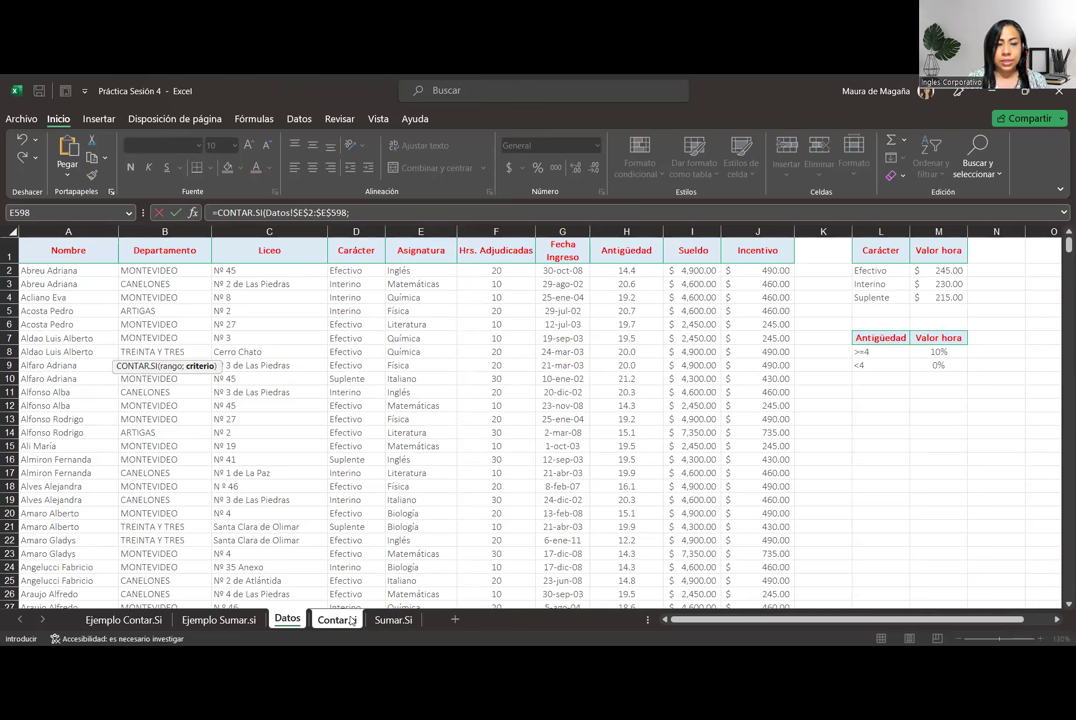
Step: Use Física in Contar.si!A6 as the criterion and confirm, giving 90
click(345, 621)
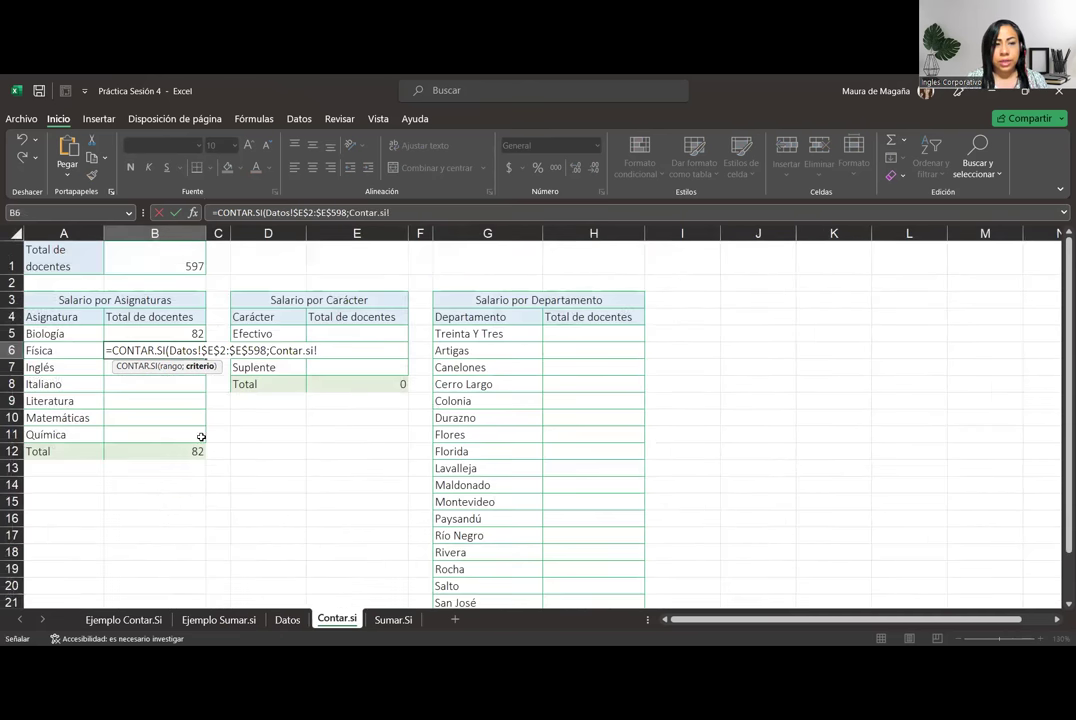
click(78, 354)
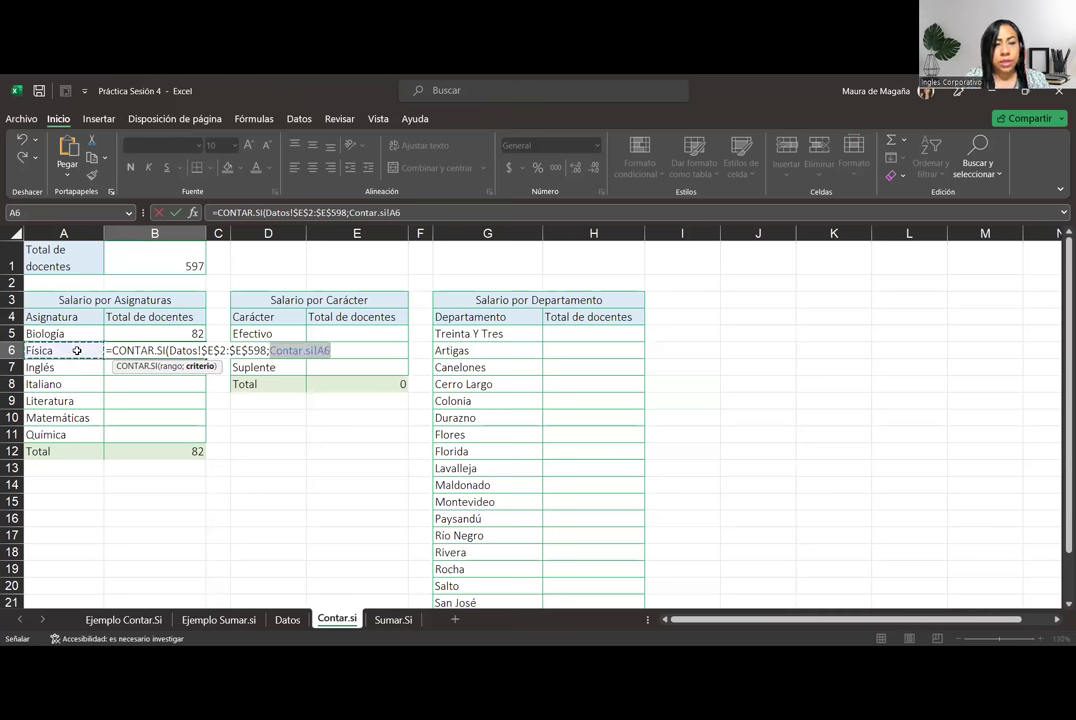
text())
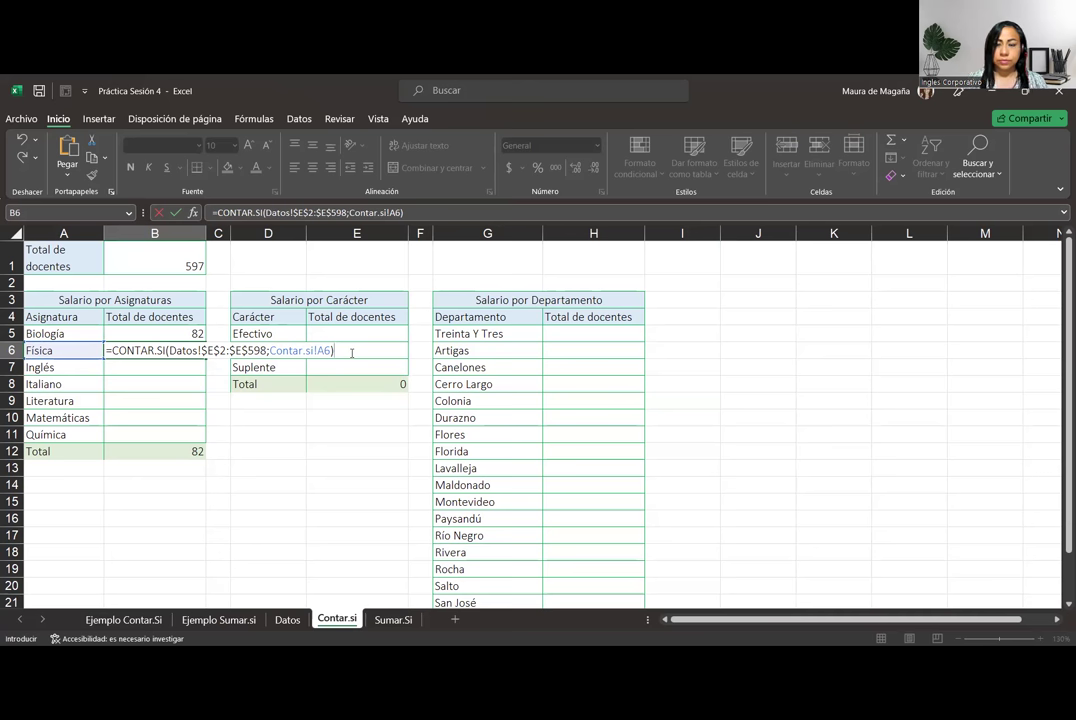
key(Return)
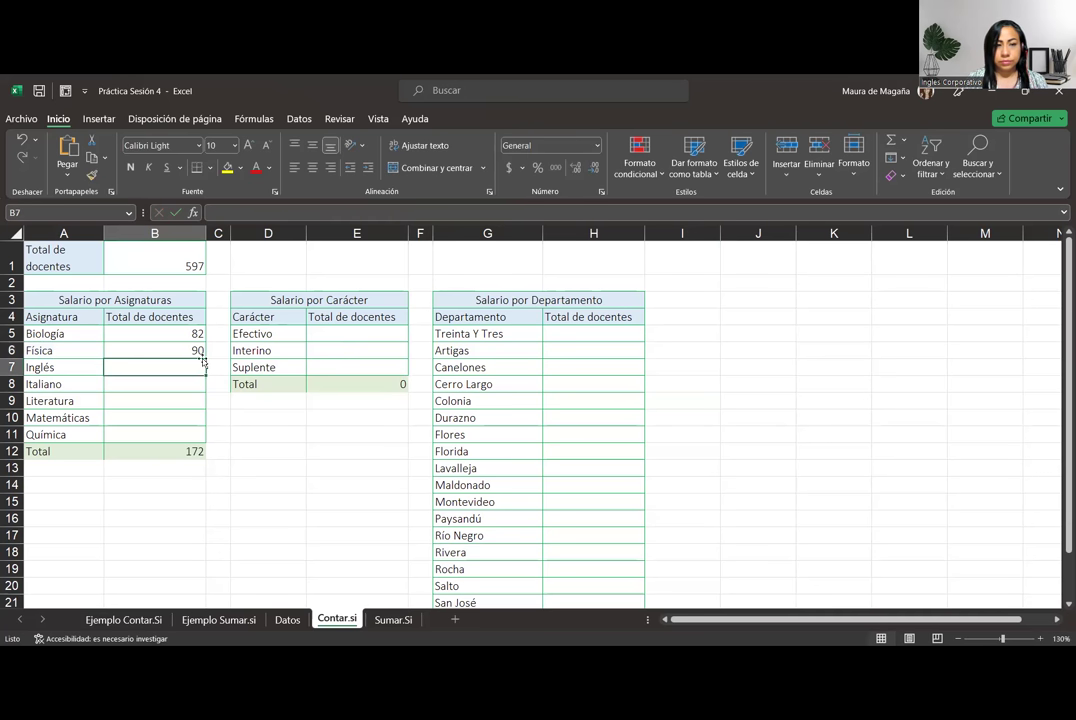
click(198, 350)
drag(206, 358, 204, 441)
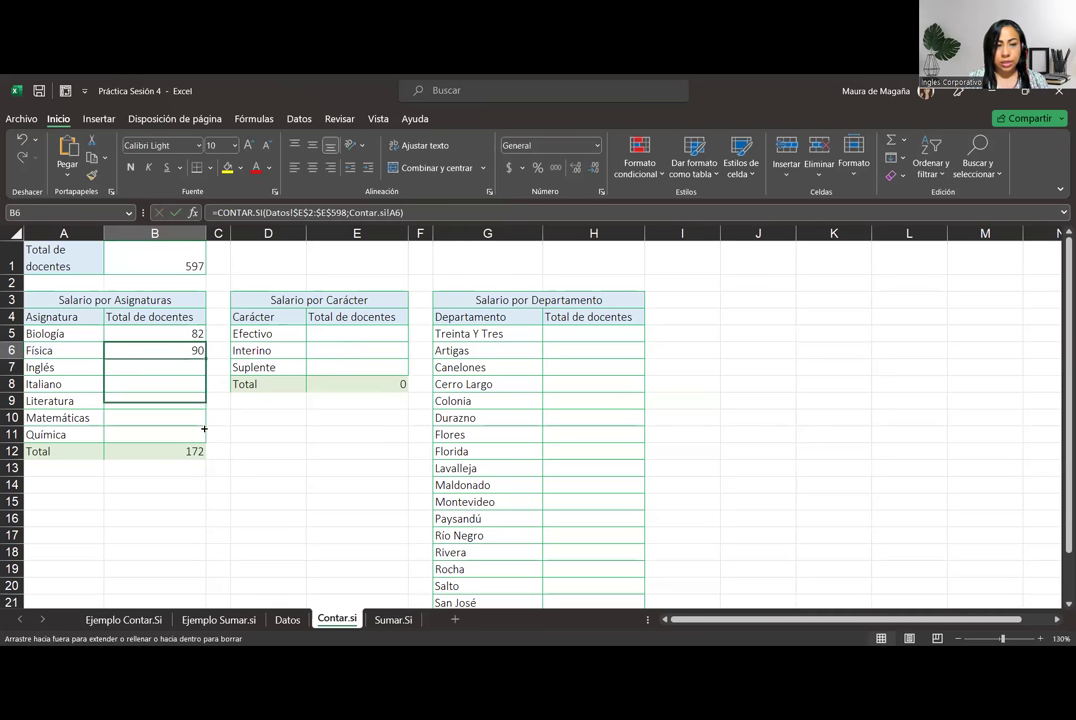
click(176, 455)
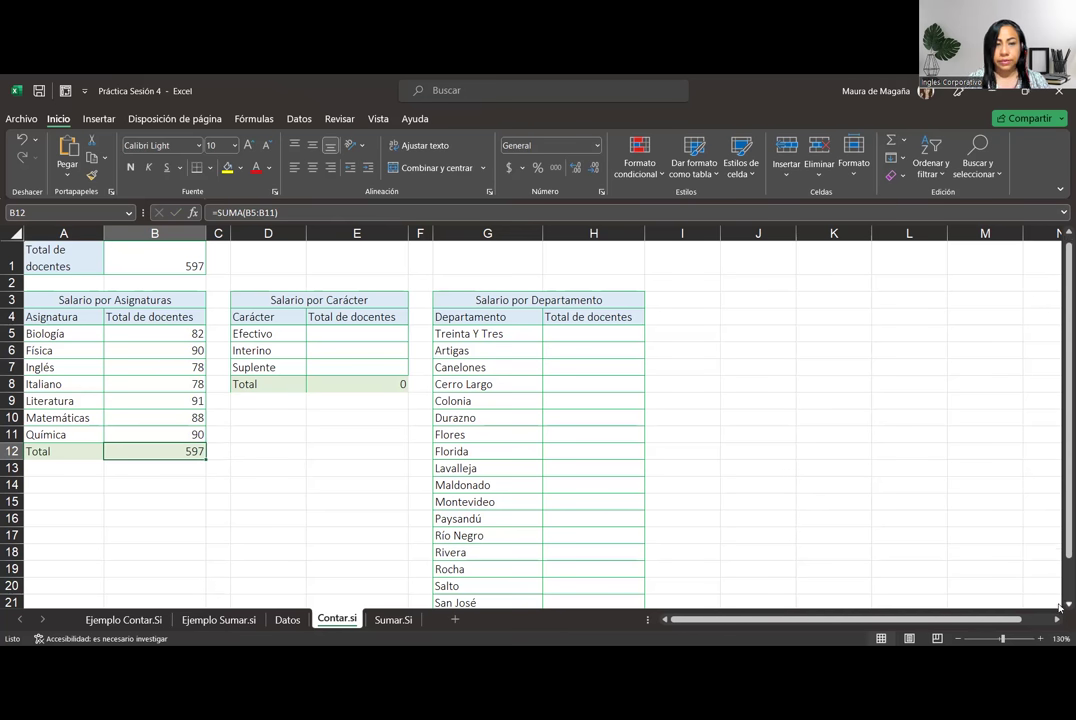
scroll(572, 435, down, 1)
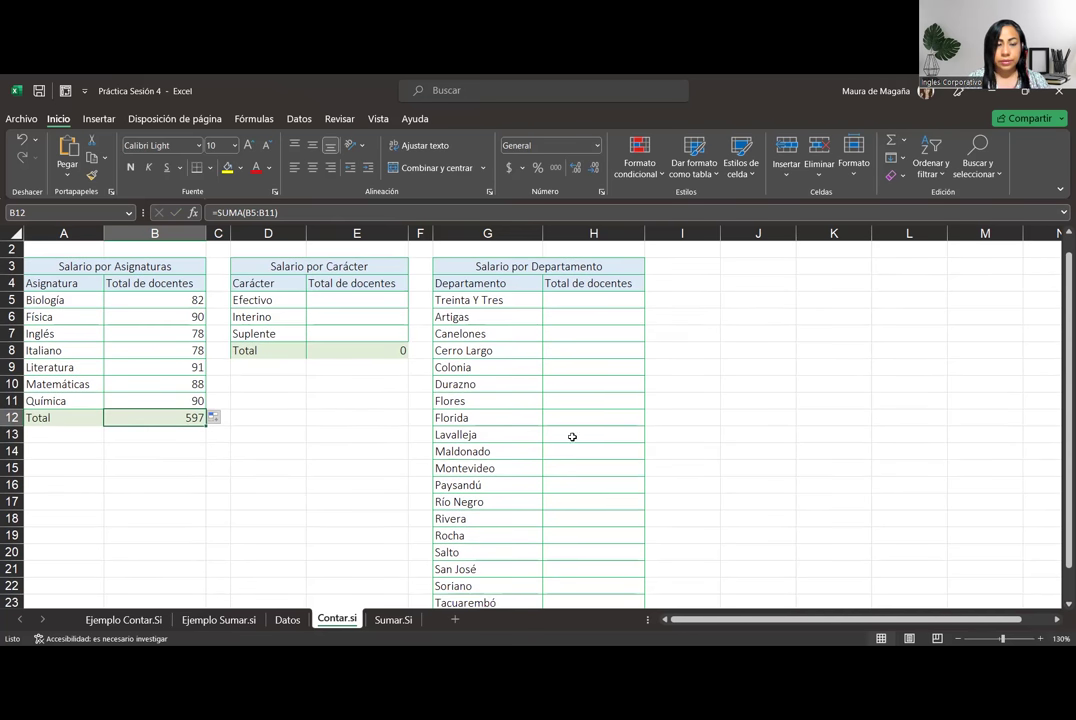
click(388, 302)
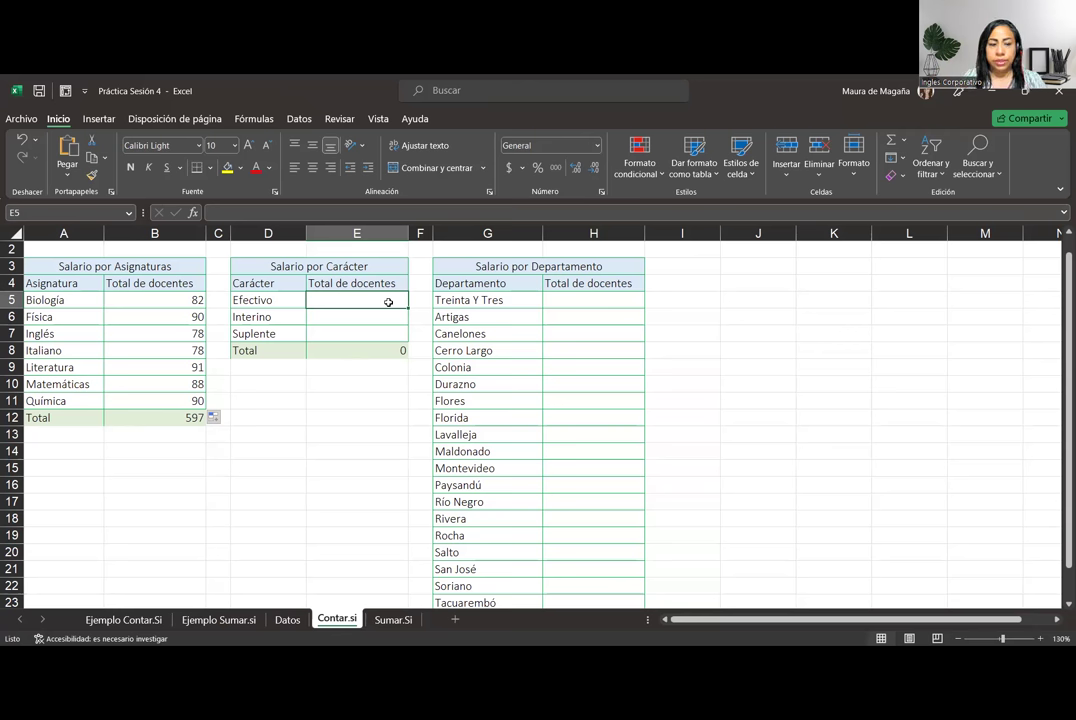
Step: Begin the E5 formula as =CONTAR.SI(Datos!D:D over the whole Carácter column
text(=)
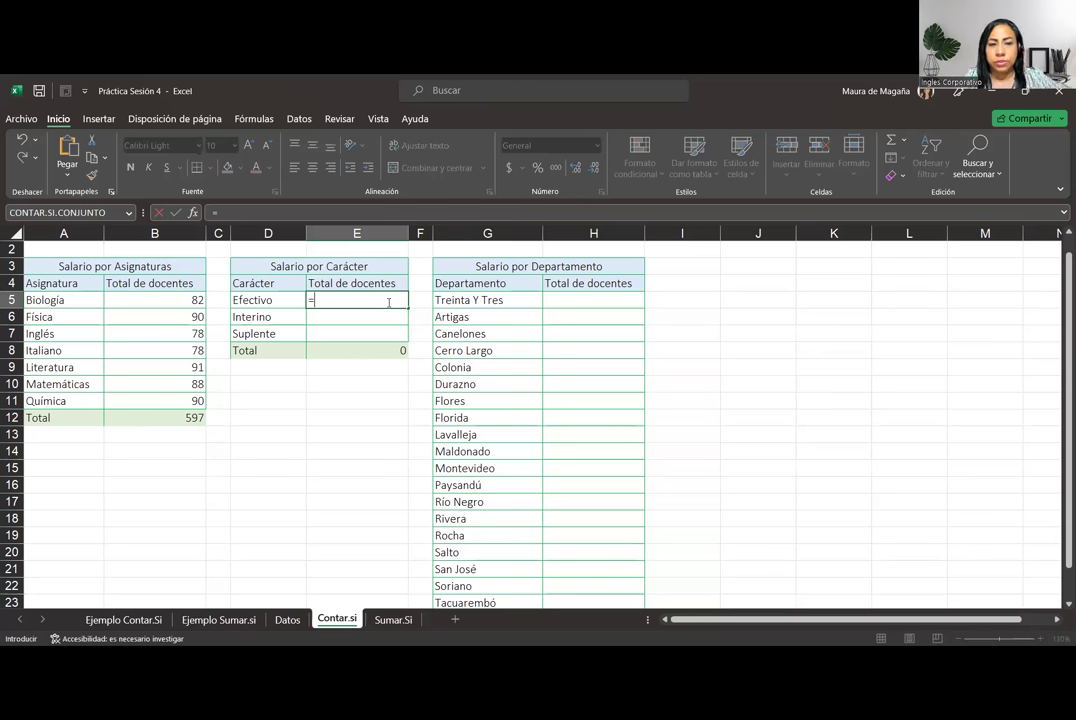
text(CONTAR.SI()
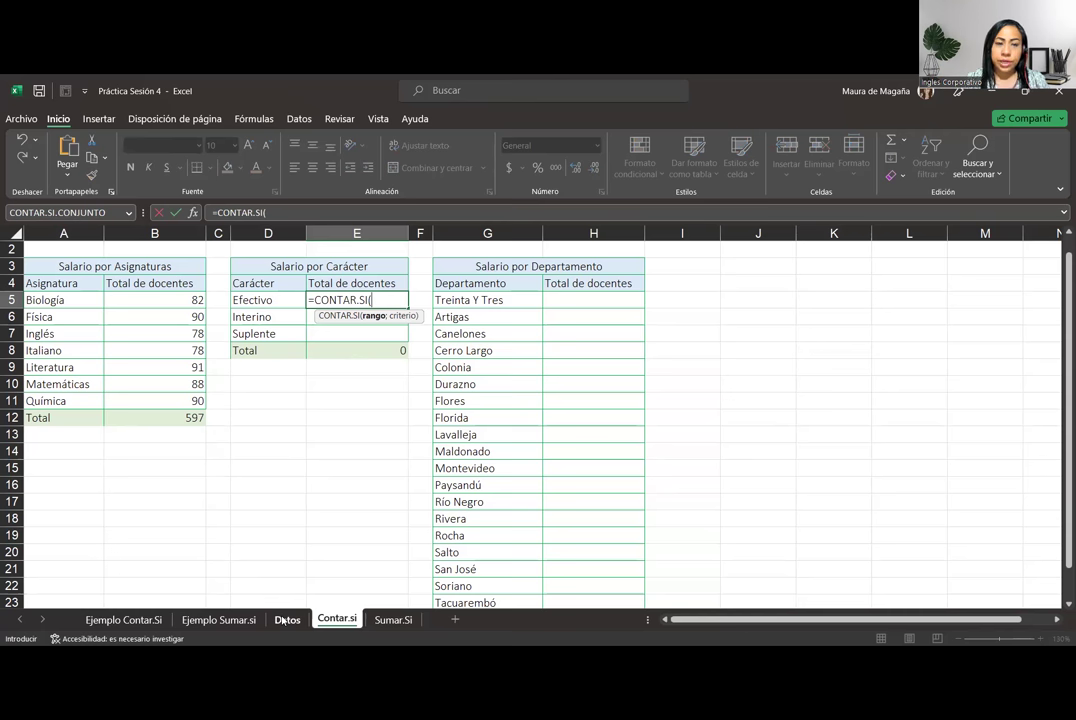
click(285, 620)
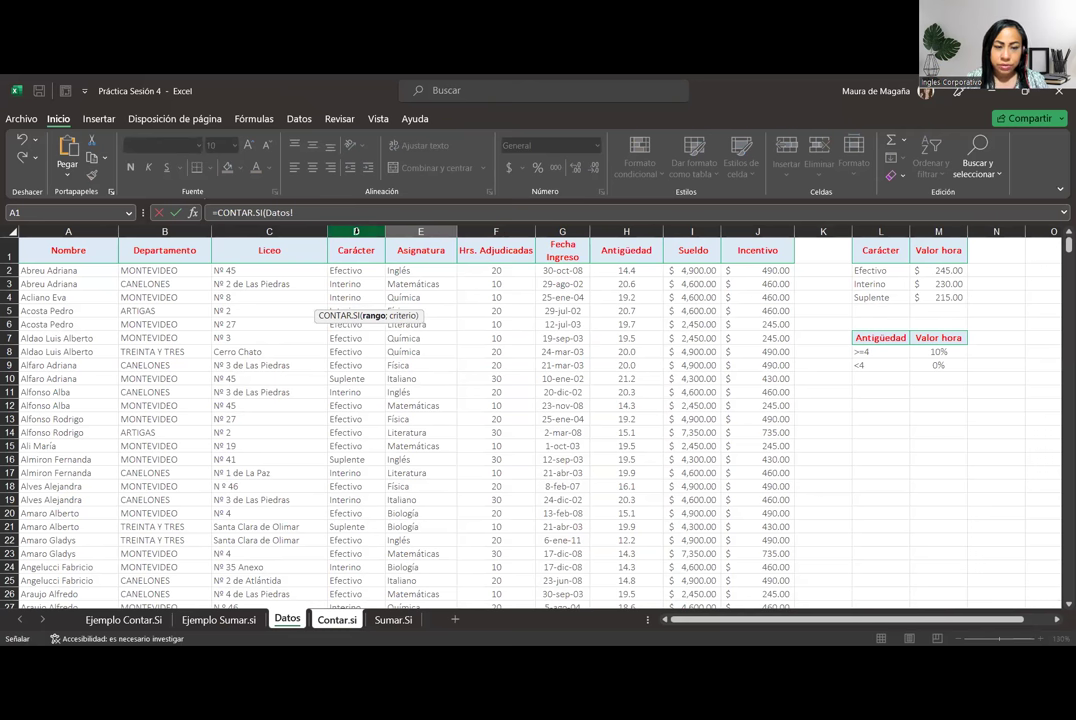
click(356, 232)
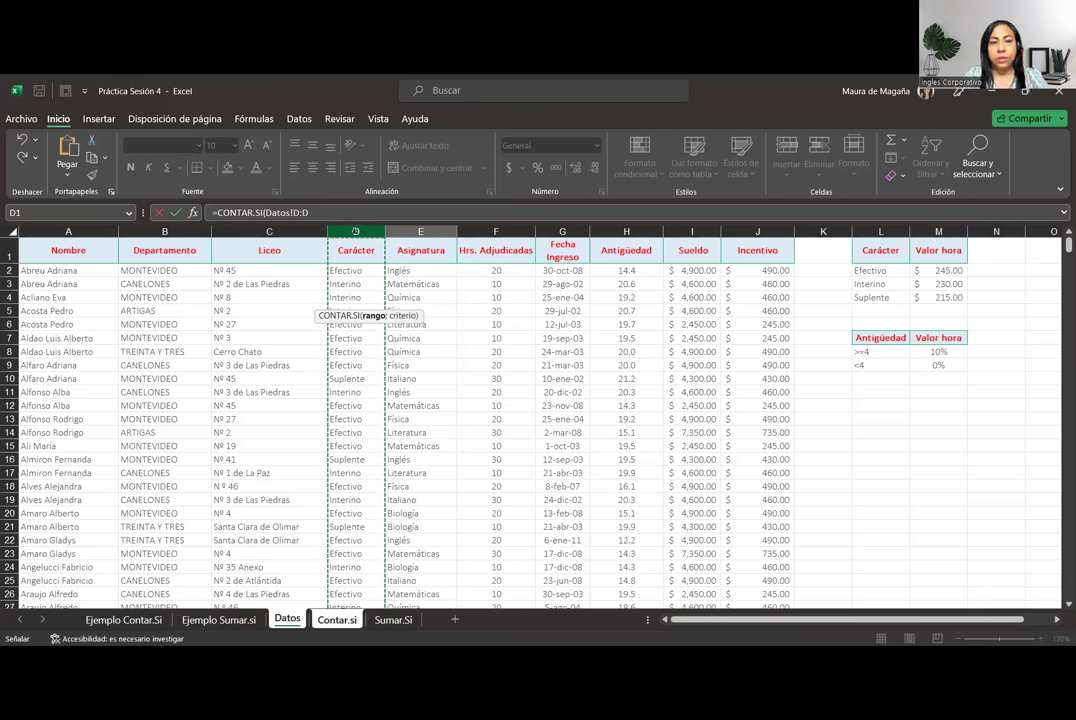
Step: Finish the Efectivo formula with criterion Contar.si!D5, giving 335
text(;)
click(335, 620)
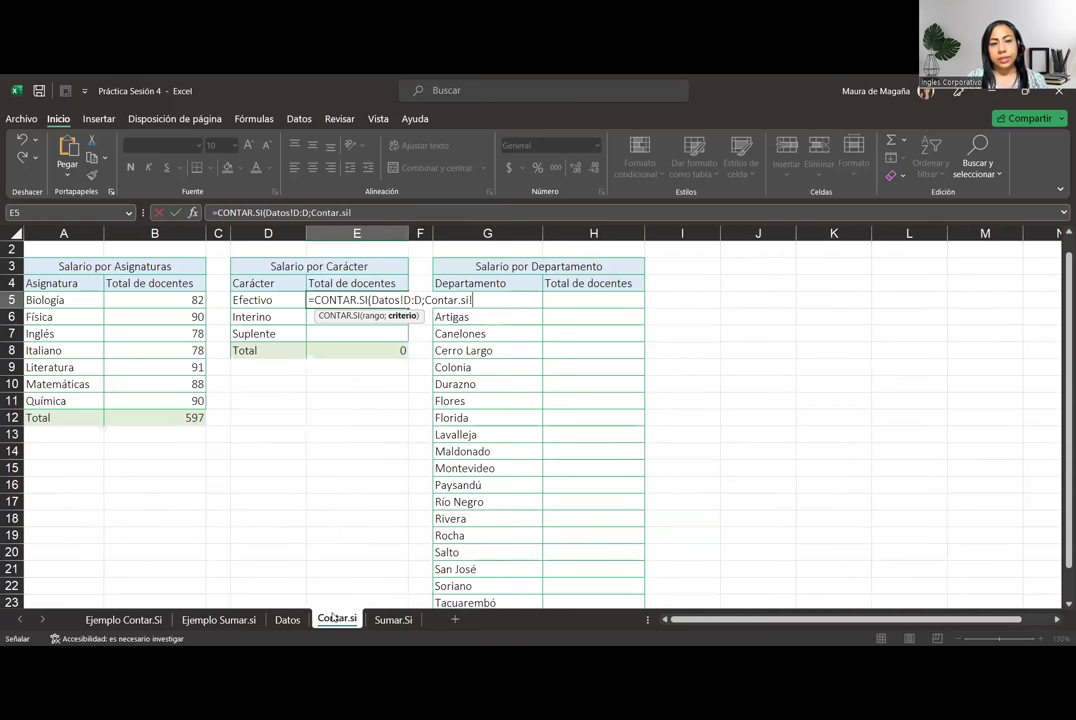
click(268, 301)
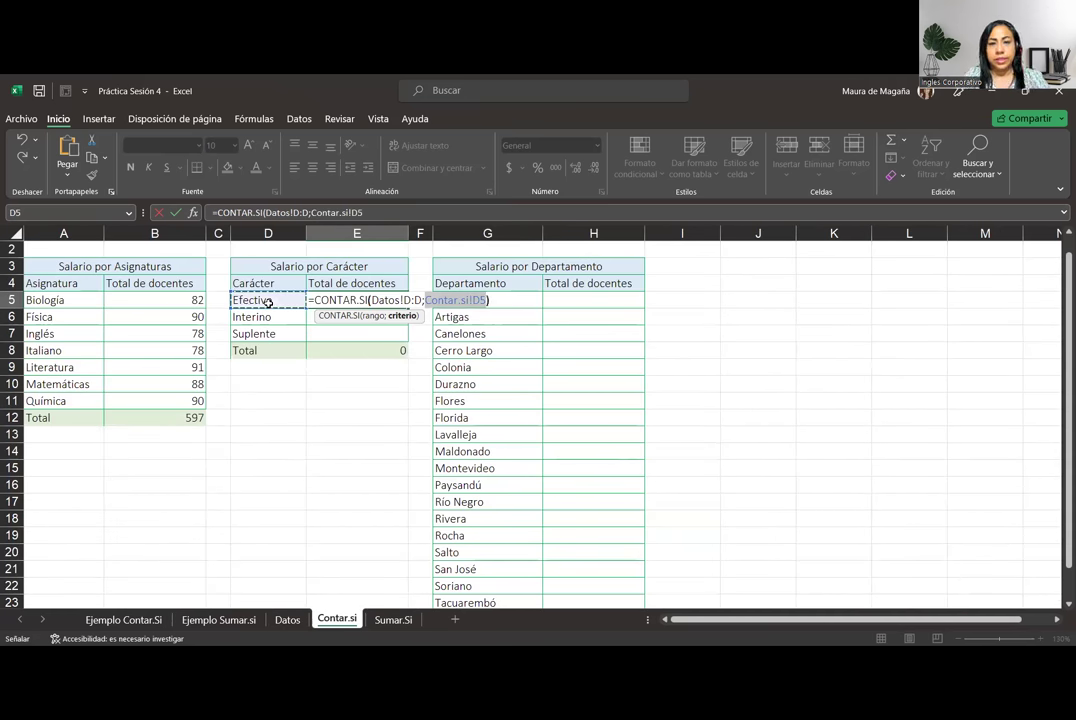
text())
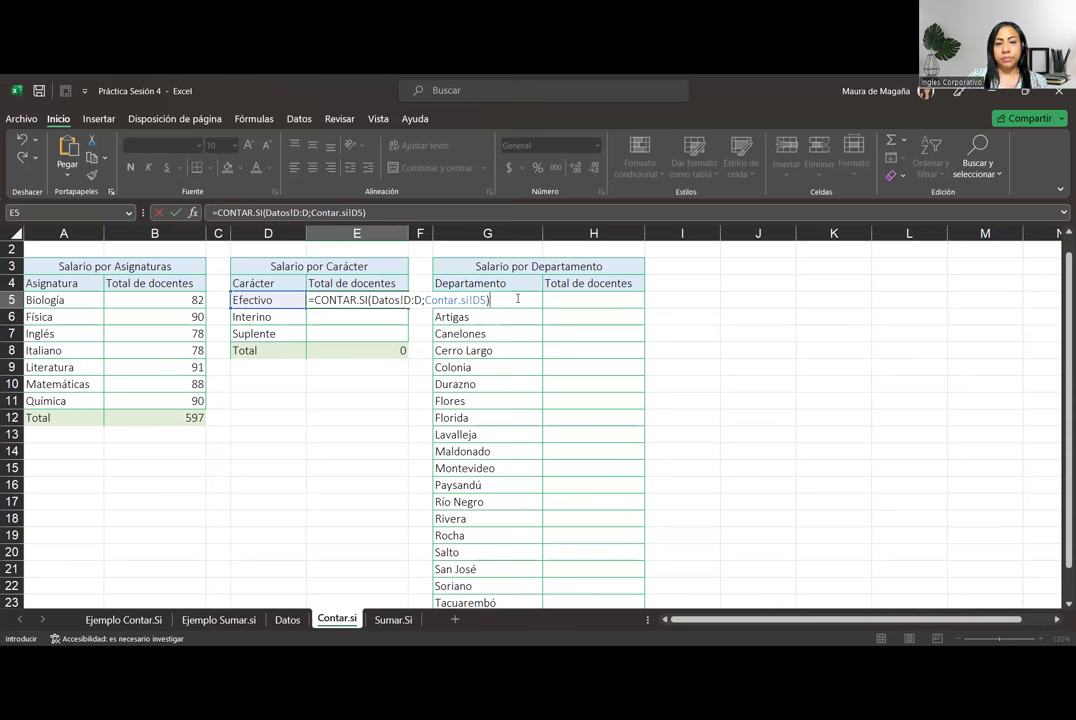
key(Return)
Step: Copy the Efectivo count down to Interino (149) and Suplente (113)
click(398, 304)
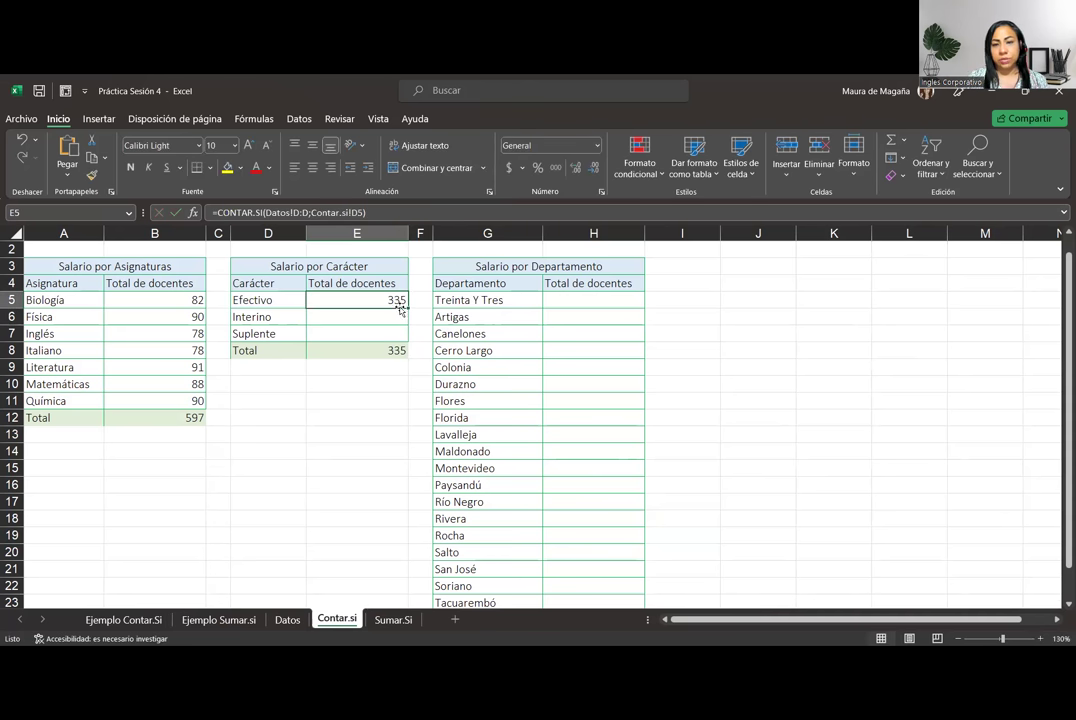
drag(399, 309, 397, 331)
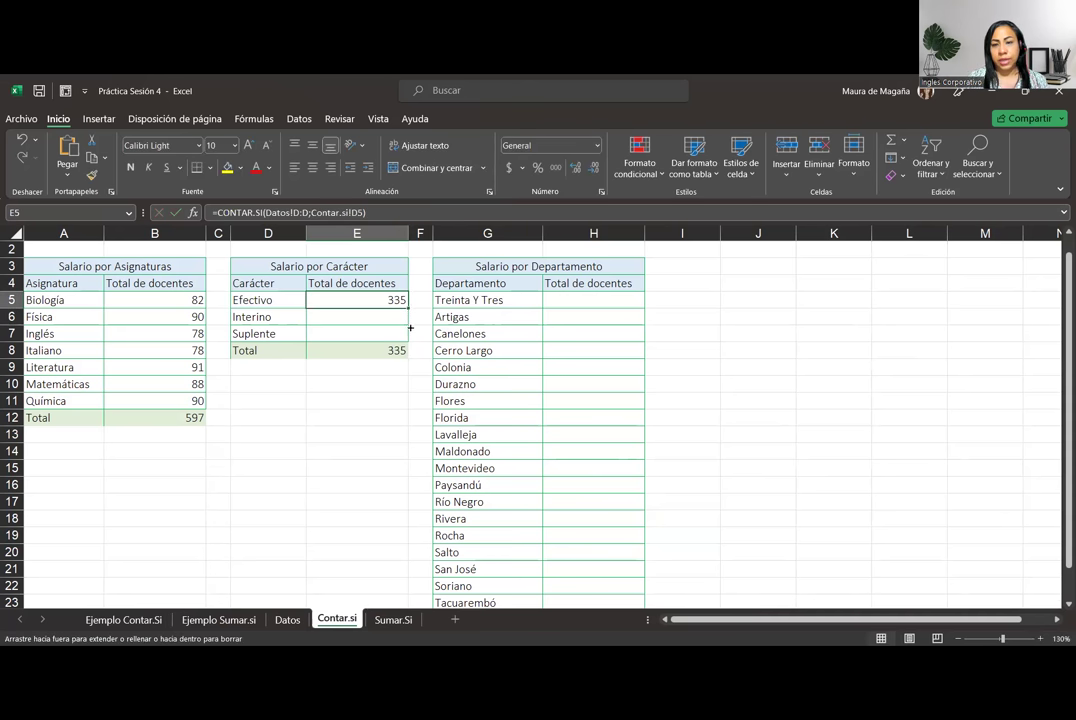
click(351, 334)
click(356, 316)
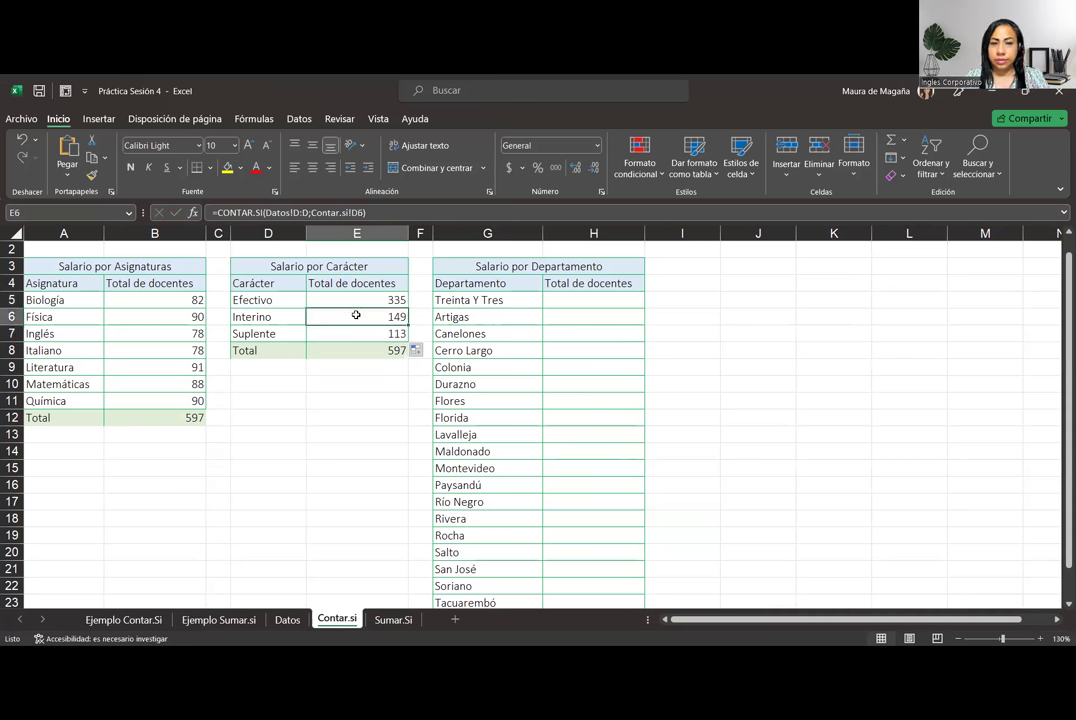
Step: Enter =CONTAR.SI(Datos!B:B;Contar.si!G5) in H5 and fill it down through H23
click(581, 300)
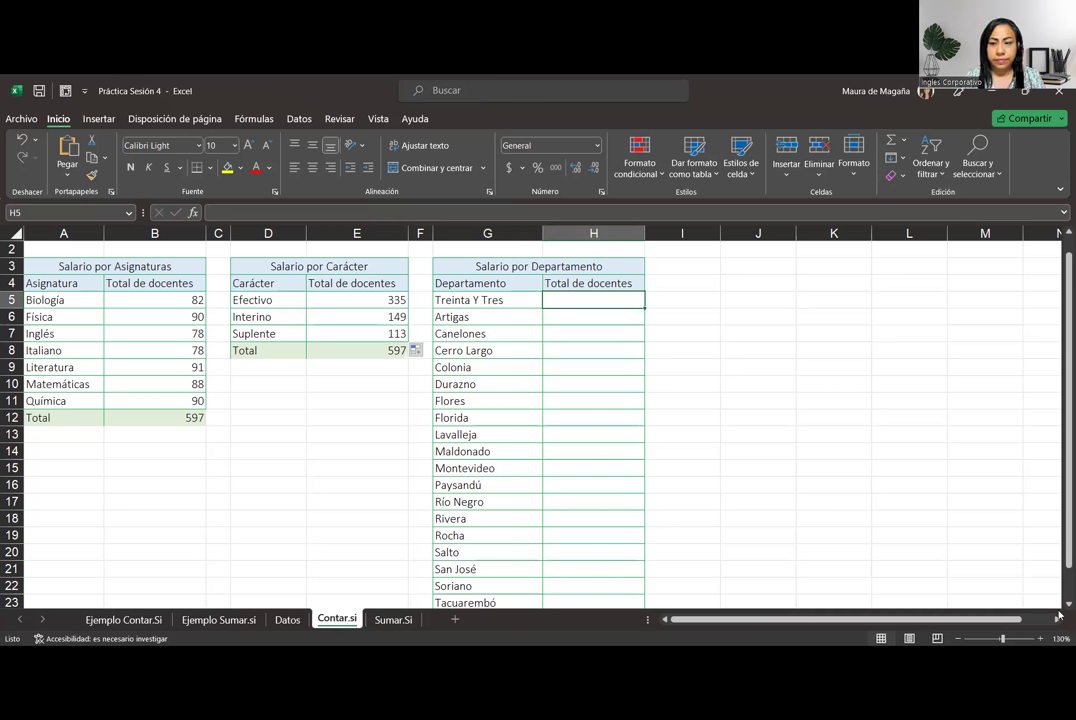
click(1069, 604)
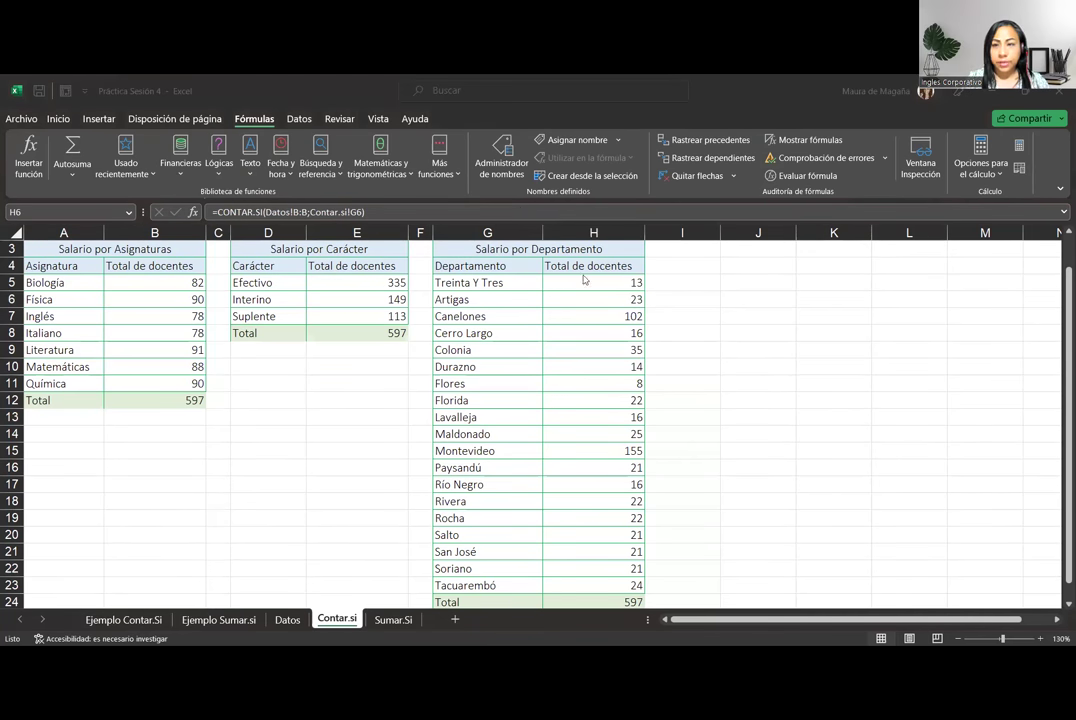
click(822, 535)
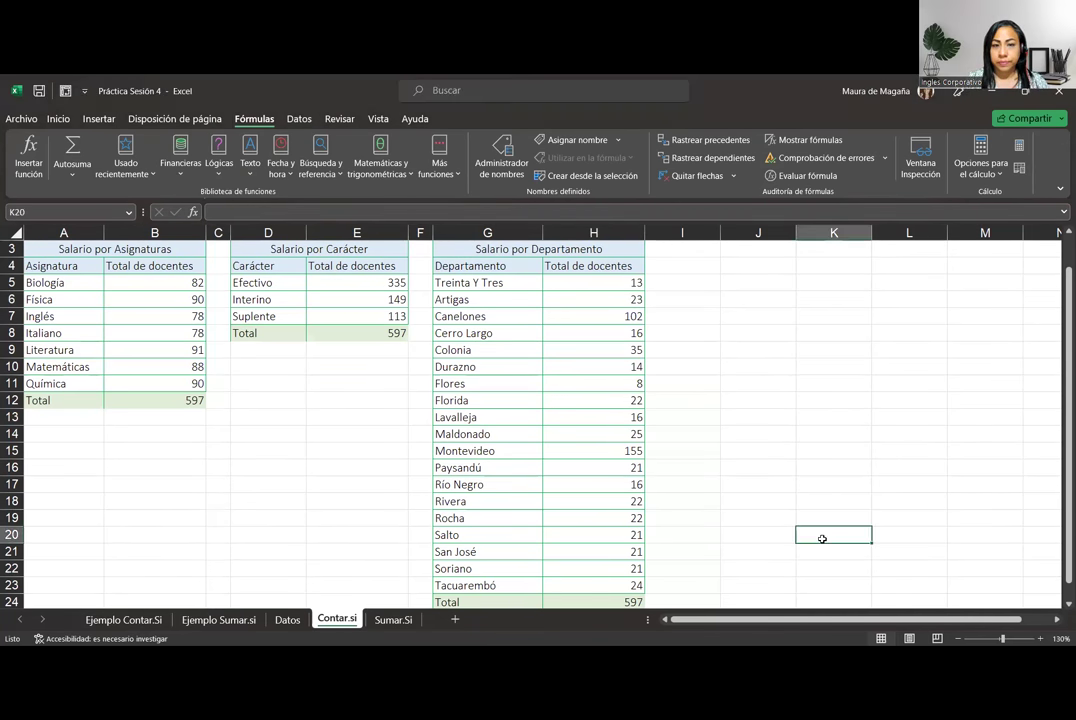
Step: Check the =SUMA(H5:H23) department total of 597 in H24
click(635, 601)
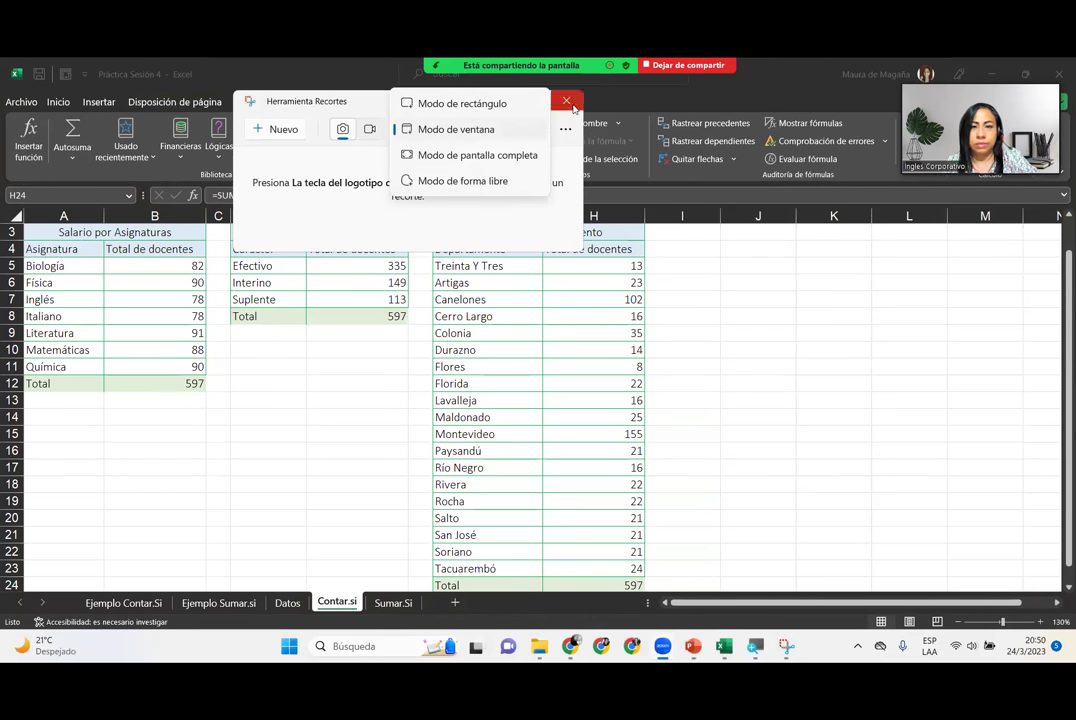
Step: Close the old snip and relaunch the Snipping Tool from a Start search for 'recor'
key(Escape)
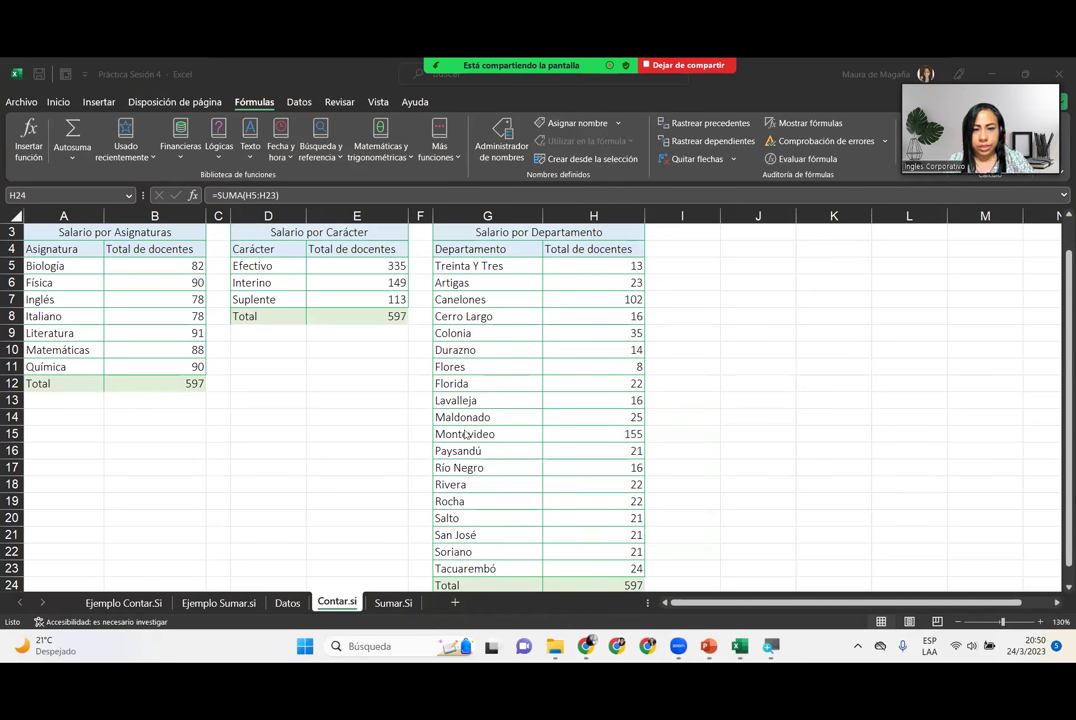
key(super)
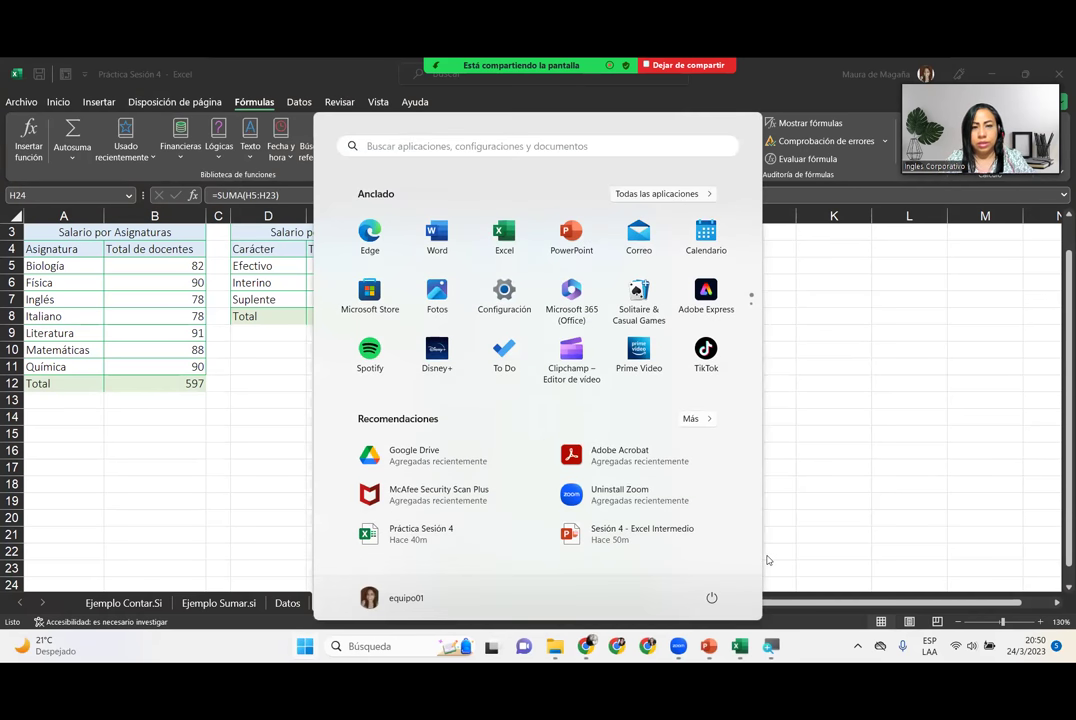
text(reco)
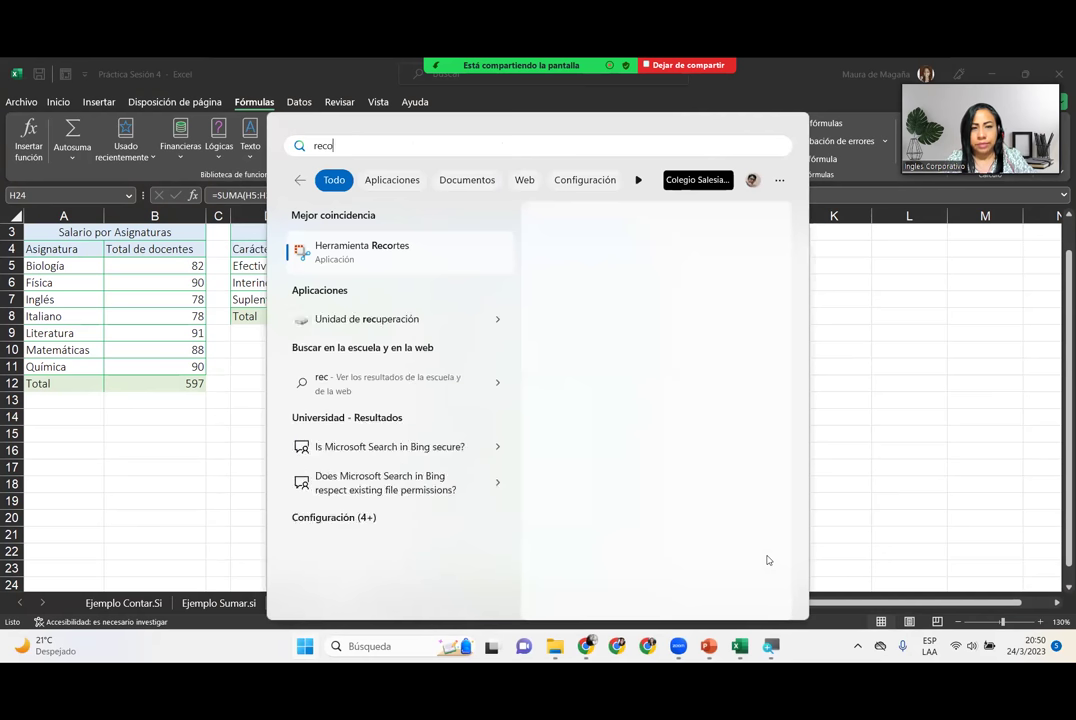
text(r)
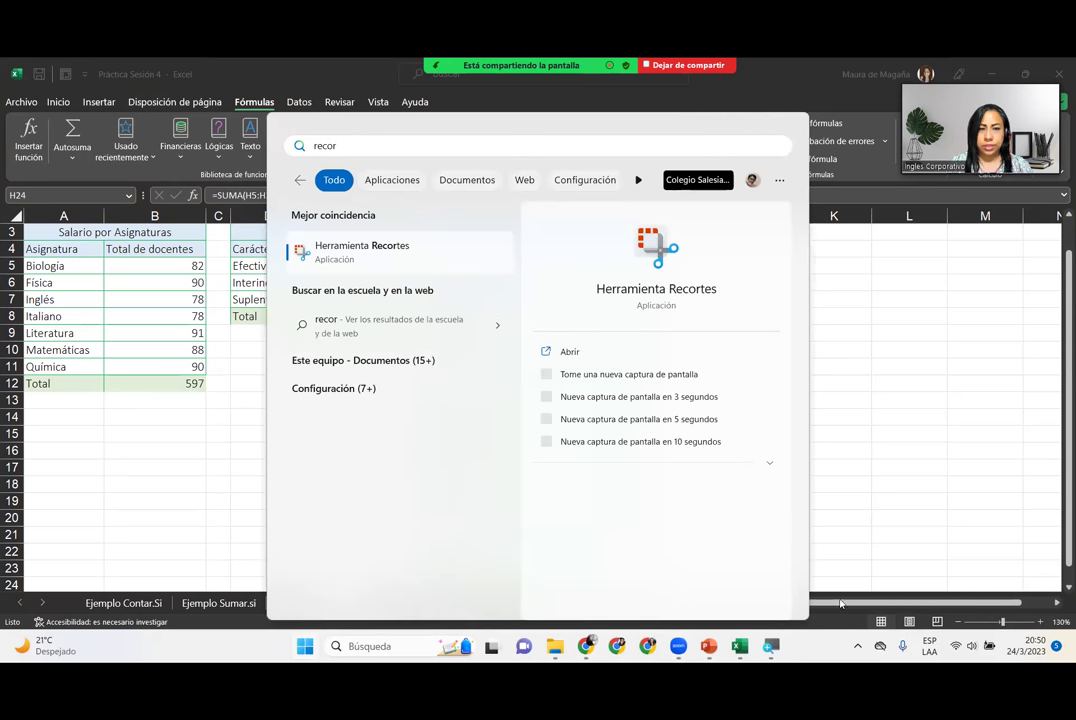
click(428, 263)
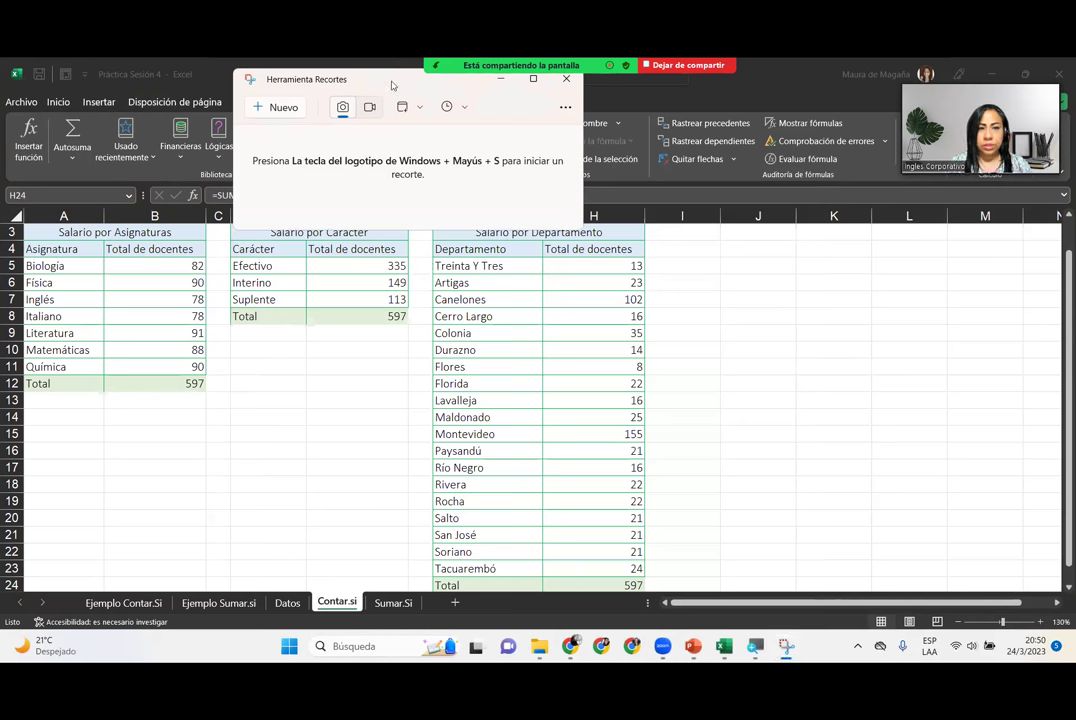
drag(393, 85, 491, 228)
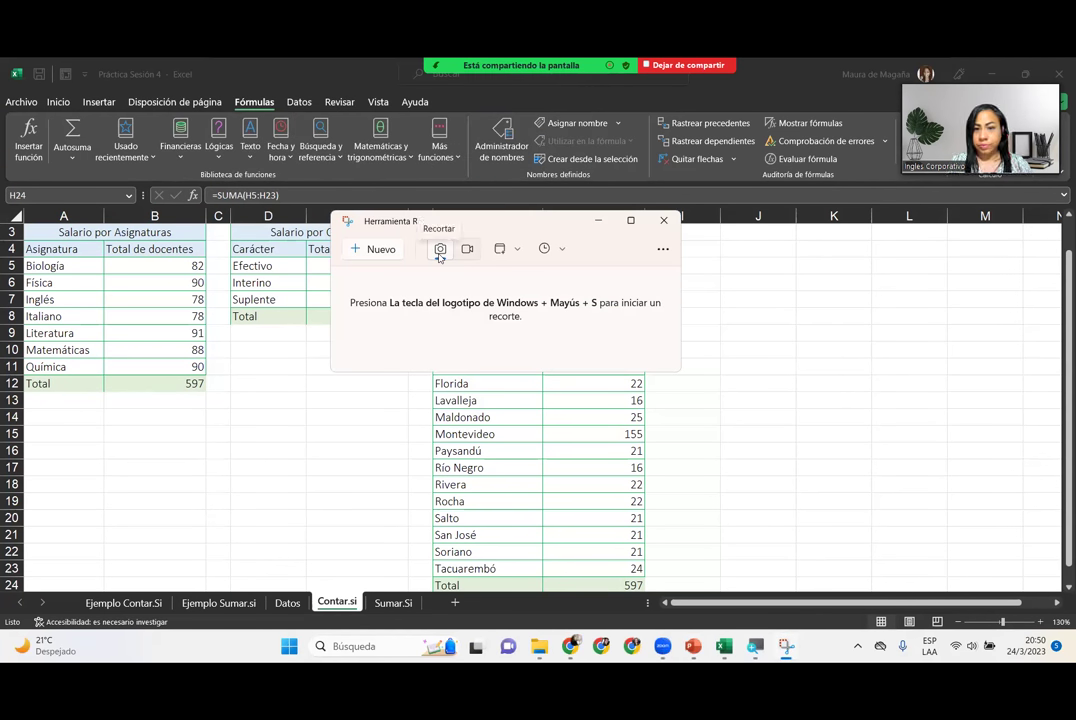
Step: Take a window snip of the Excel sheet and move the screenshot window up and left
click(508, 248)
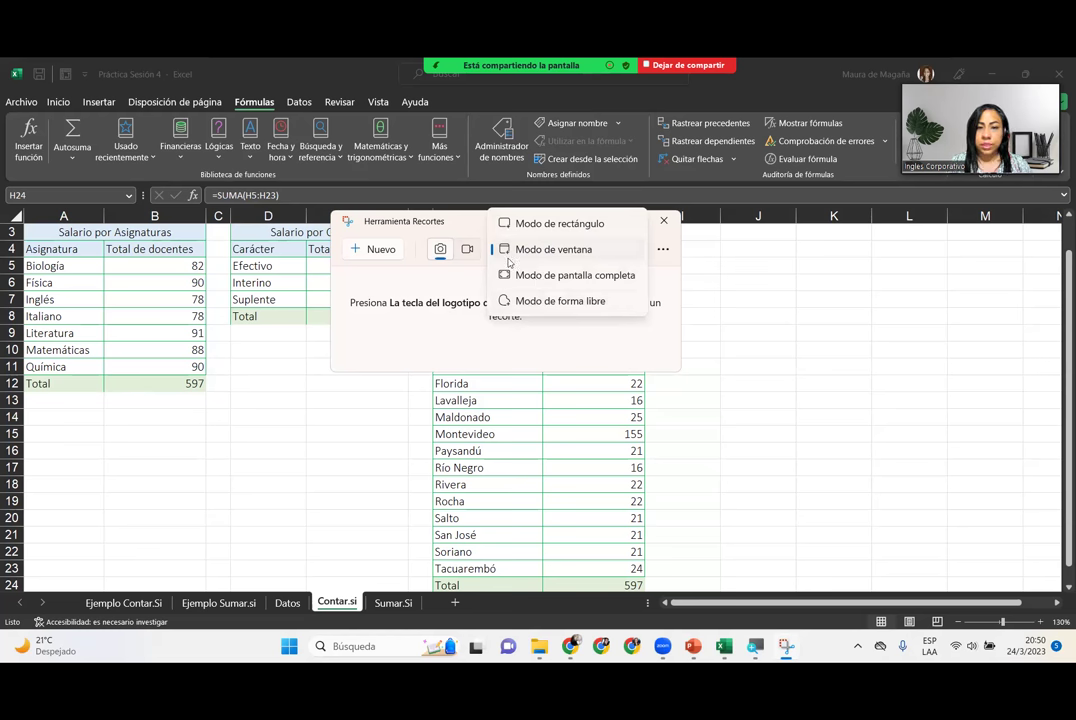
click(506, 250)
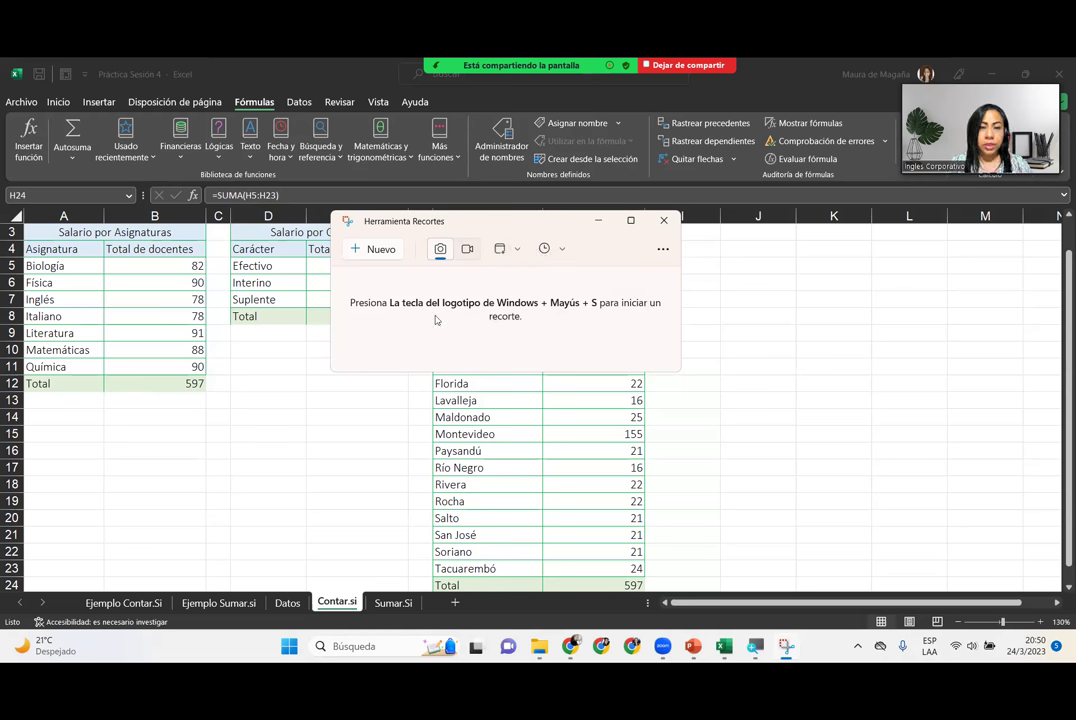
click(379, 252)
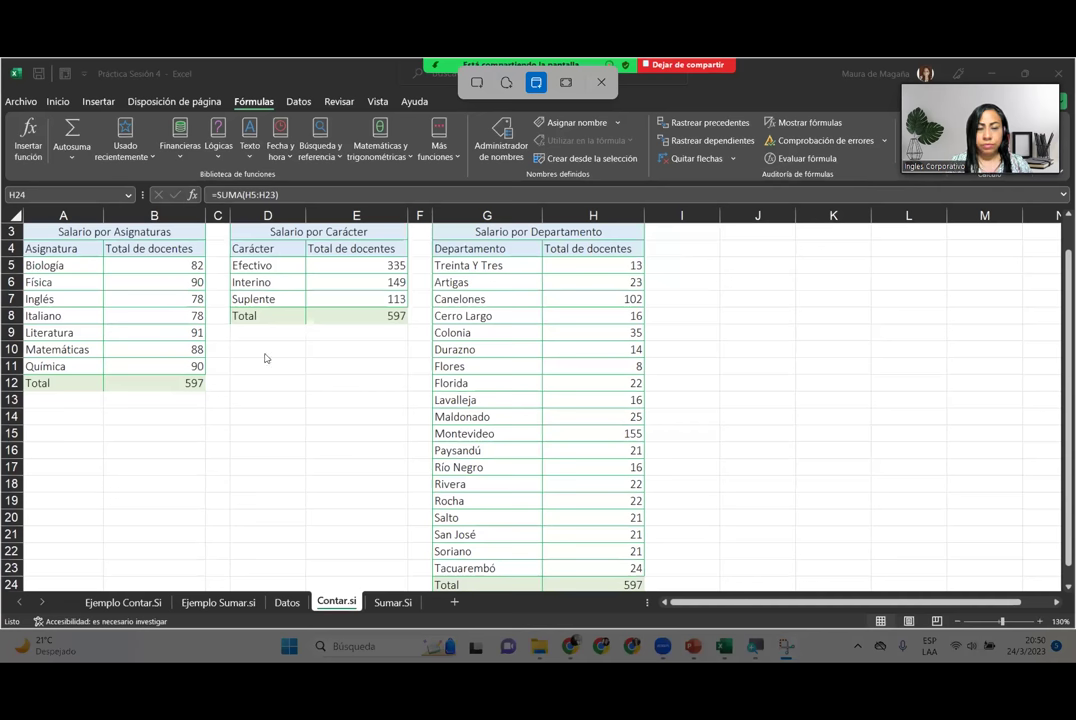
click(266, 358)
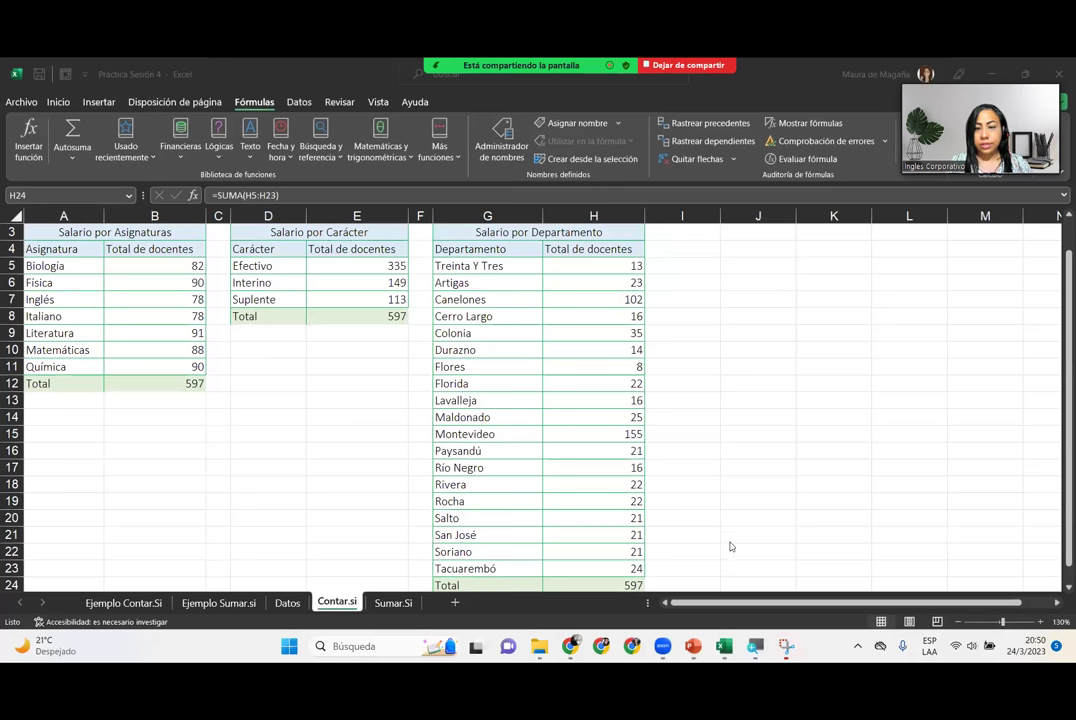
click(786, 648)
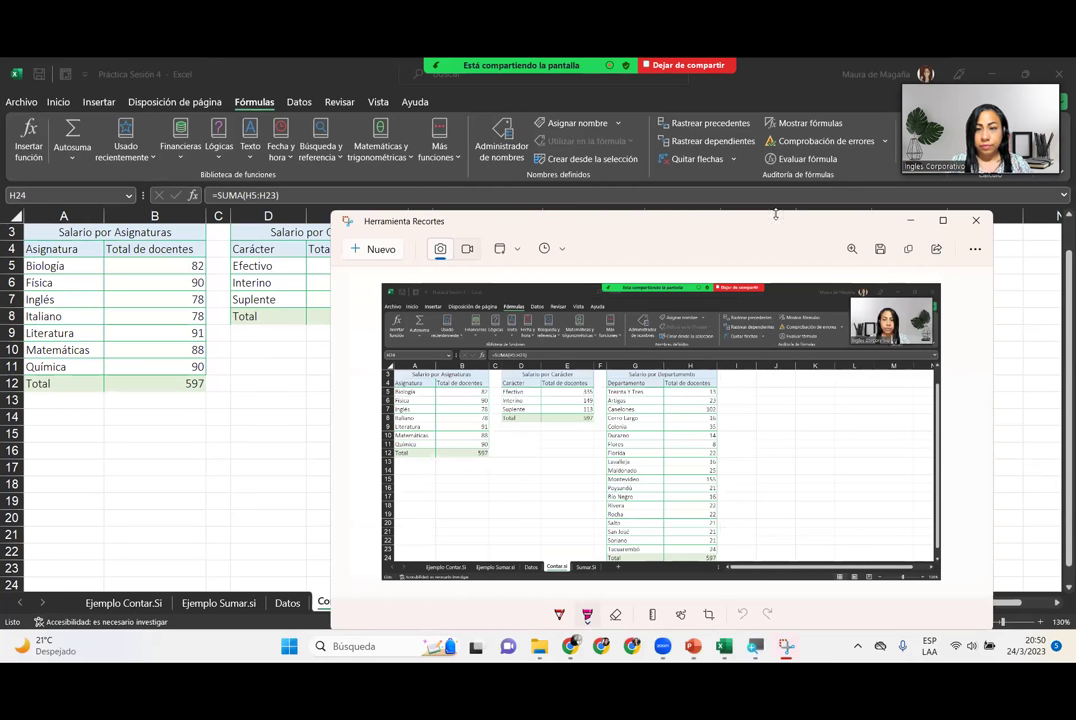
drag(770, 227, 609, 160)
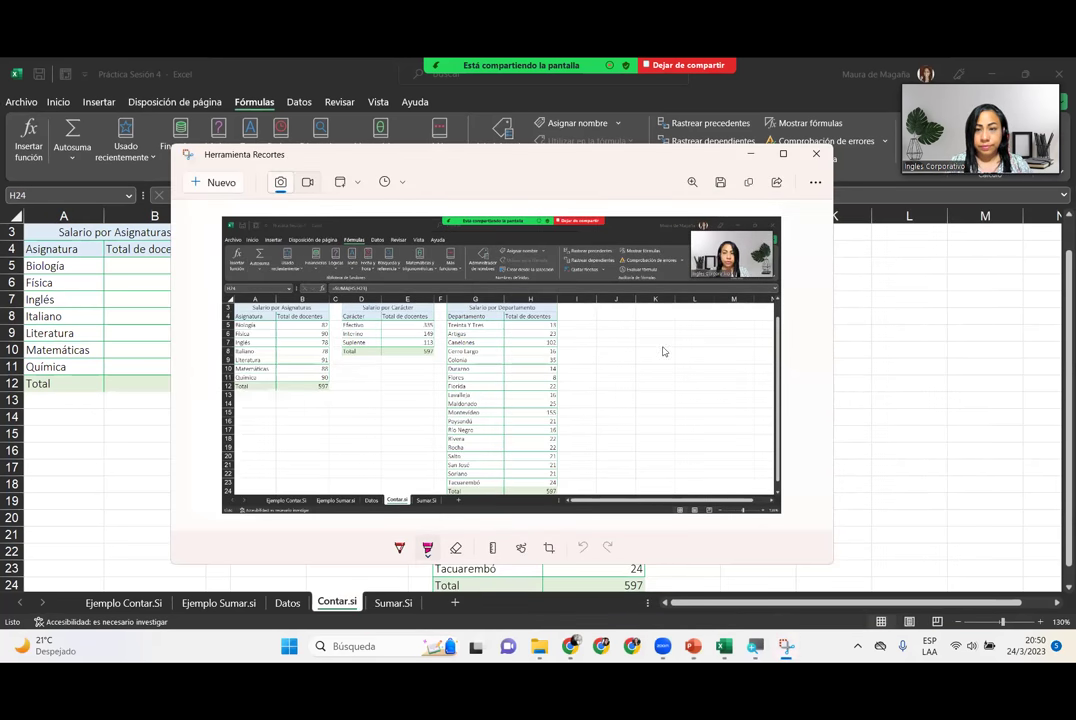
Step: Copy the Contar.si snip and send it to the G5-EXI-03-2023 group with the caption 'Su nombre'
click(749, 188)
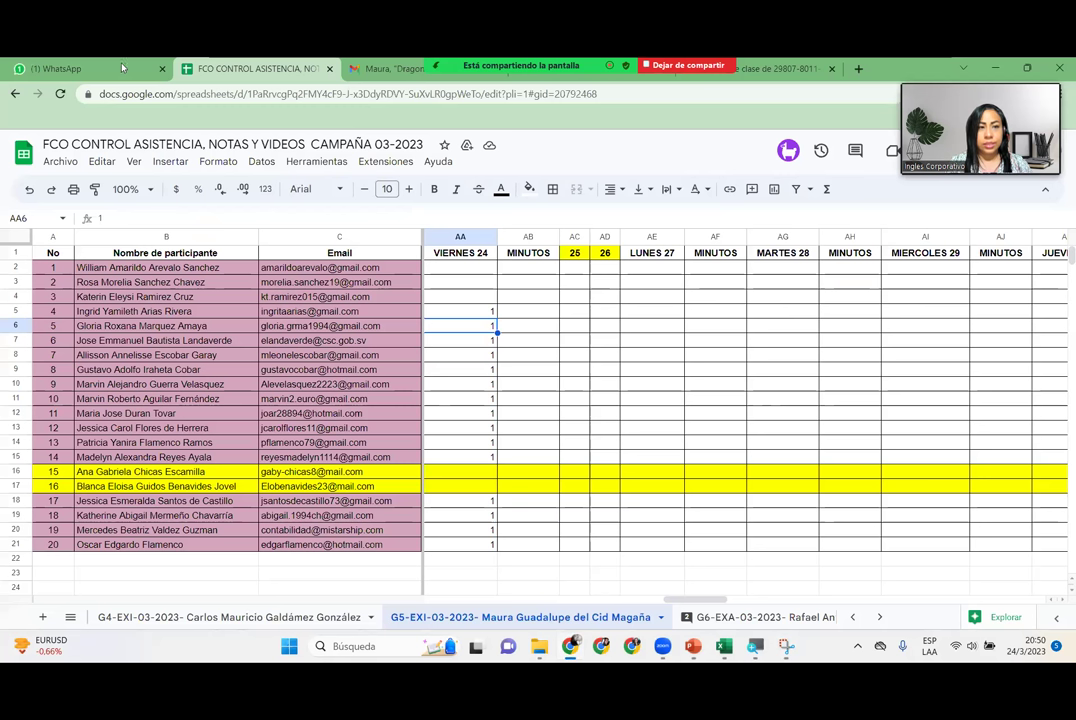
click(92, 62)
click(167, 309)
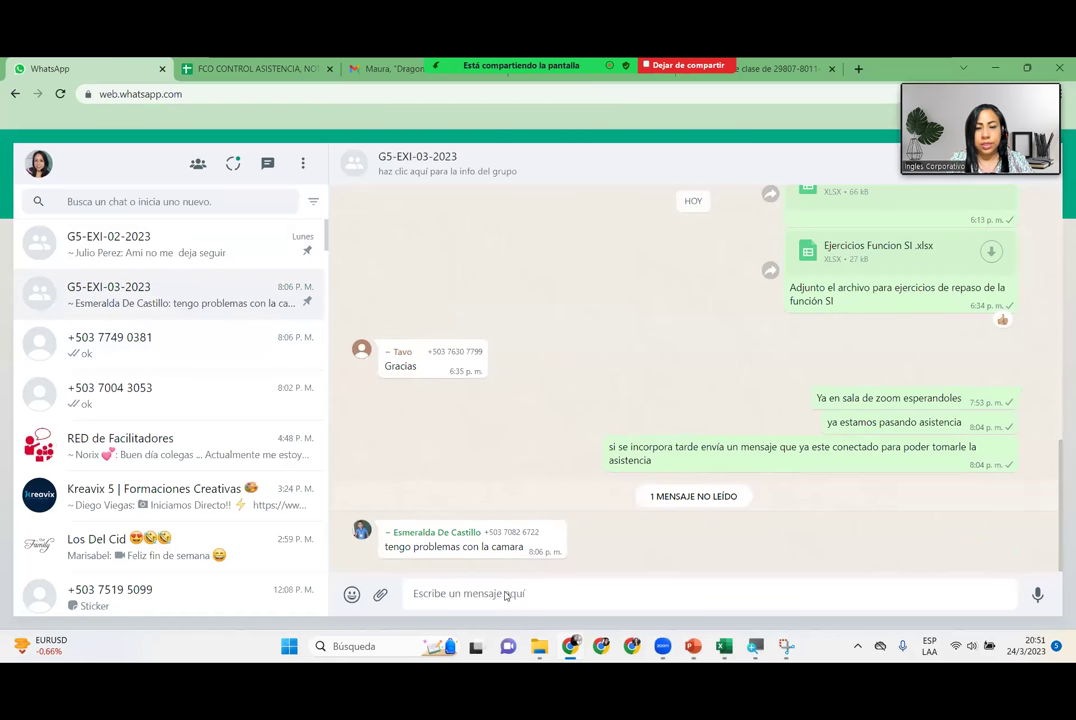
key(ctrl+v)
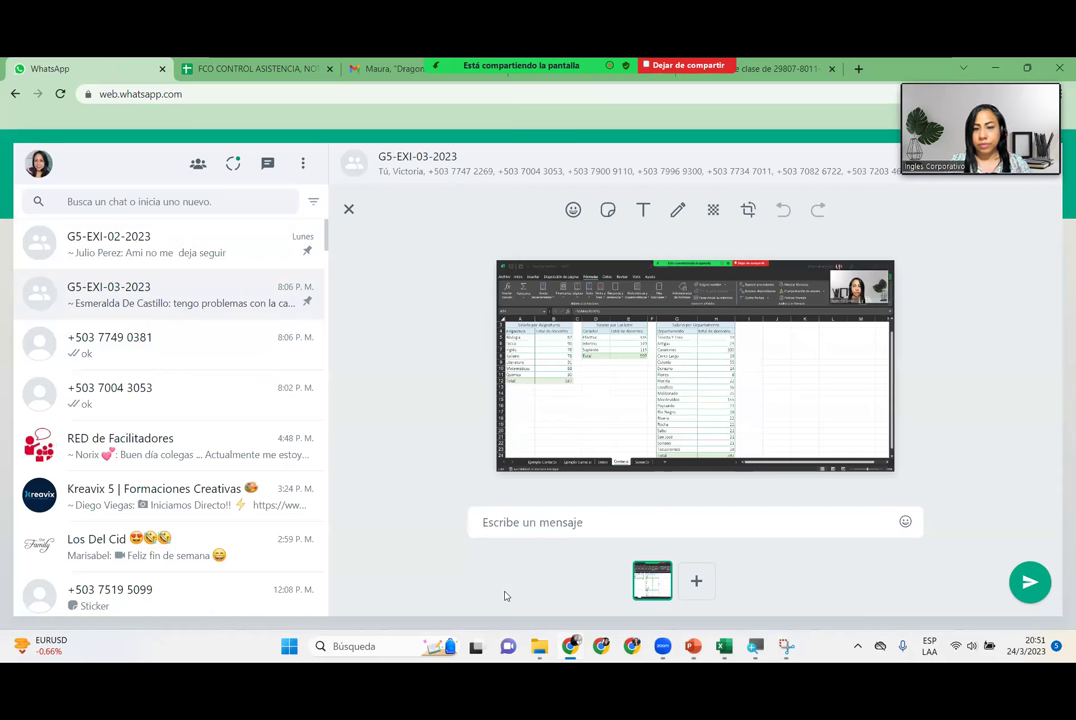
text(Su nombre cre)
key(BackSpace)
key(BackSpace)
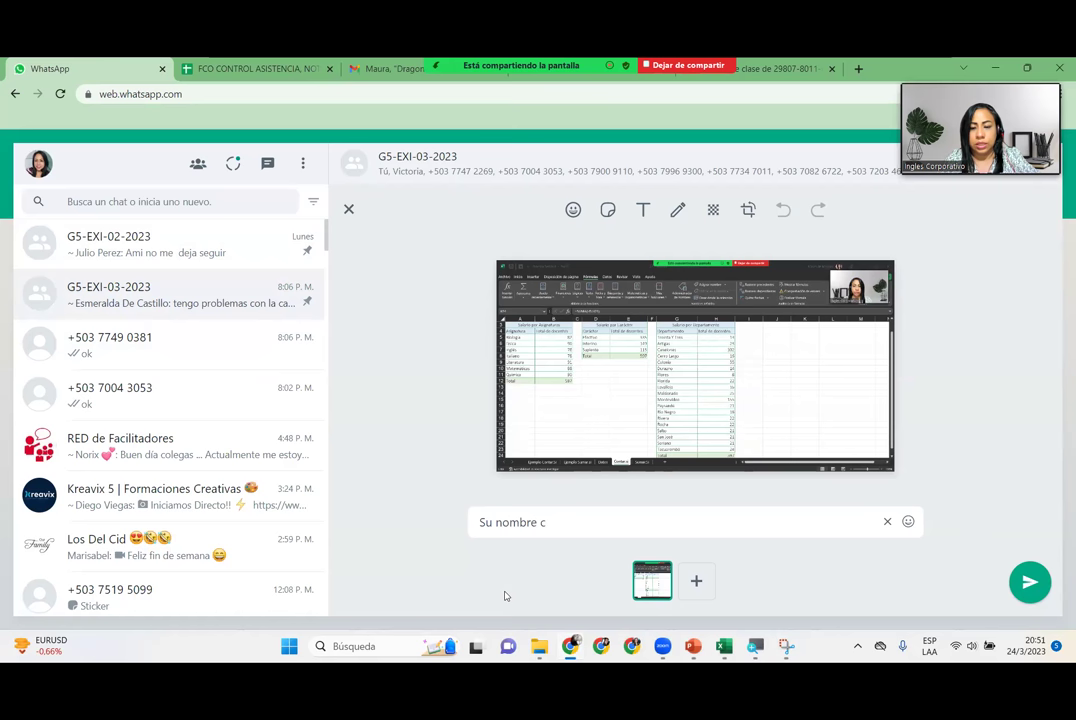
key(BackSpace)
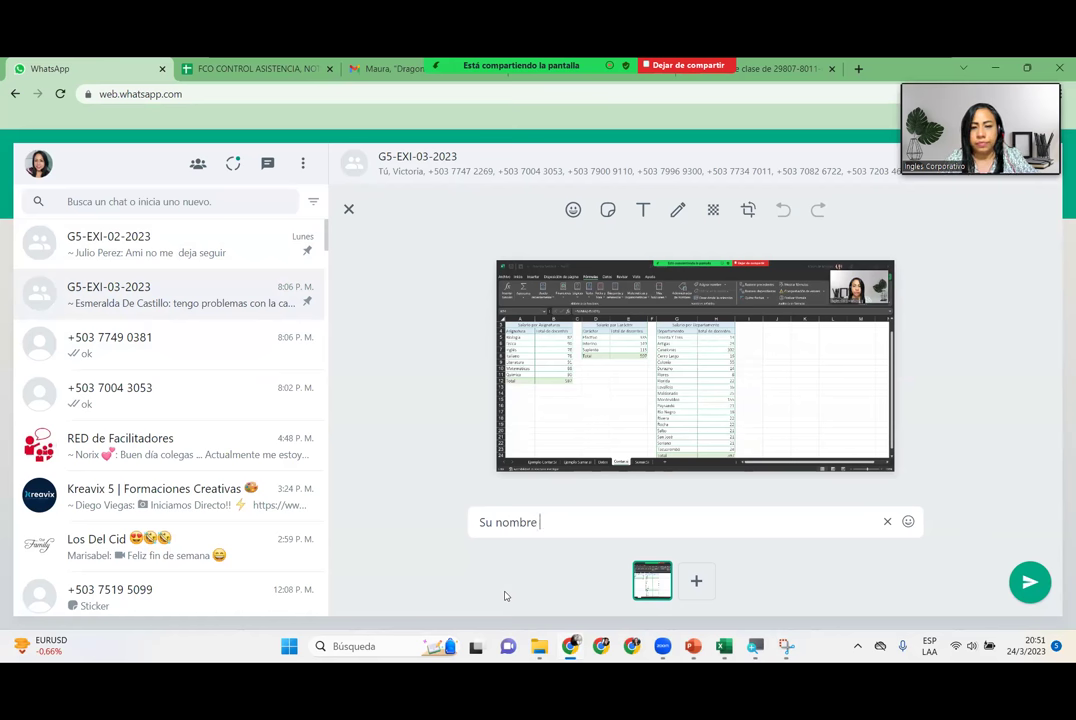
key(Return)
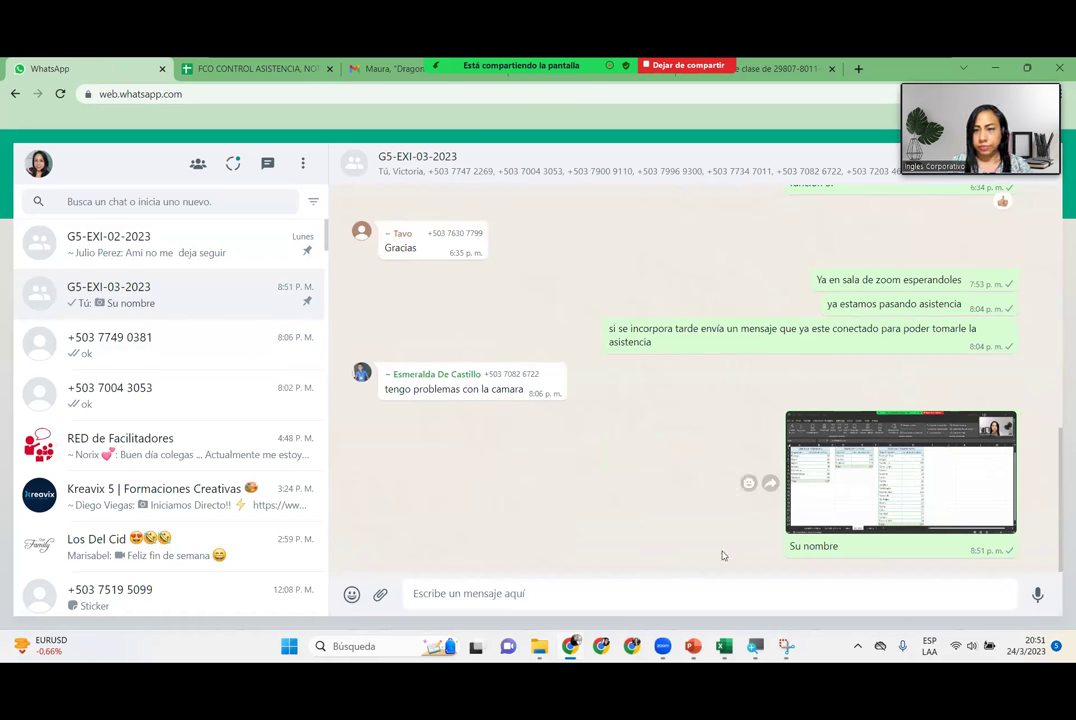
click(996, 68)
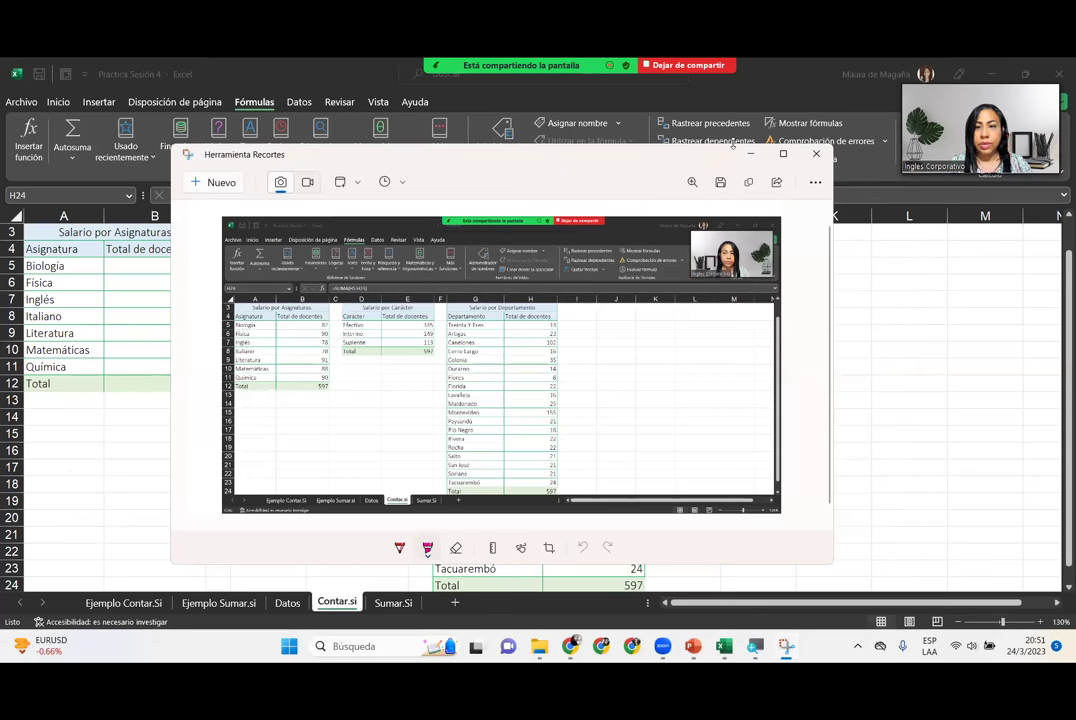
Step: Minimize Snipping Tool and switch to the Sumar.Si sheet
click(750, 154)
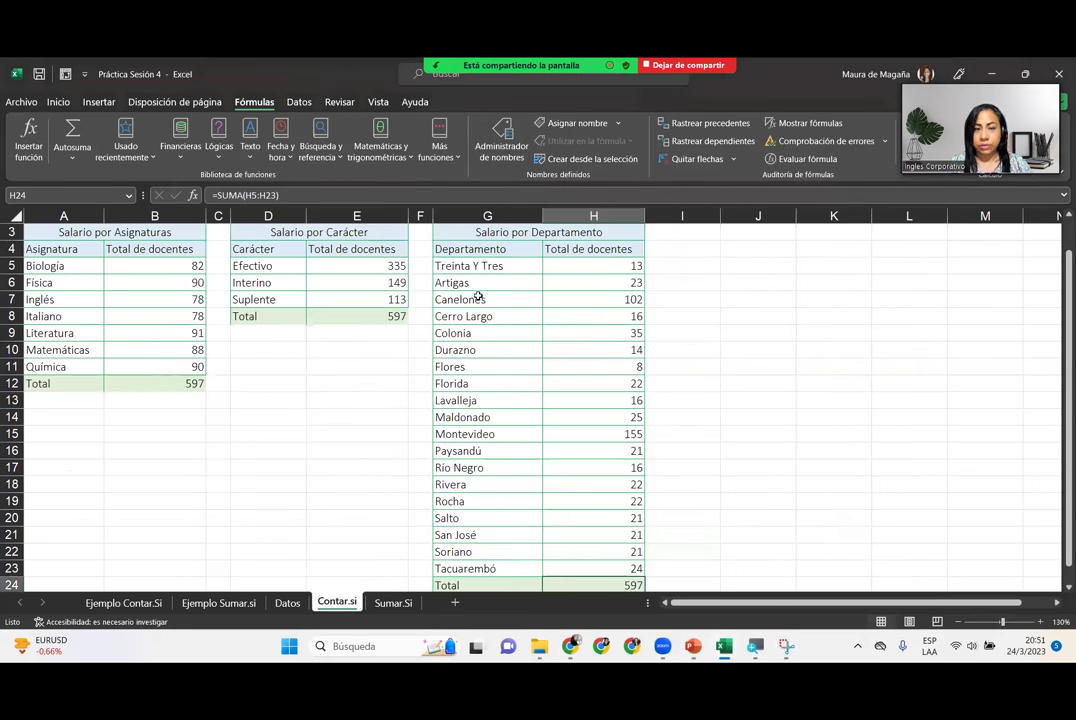
click(393, 603)
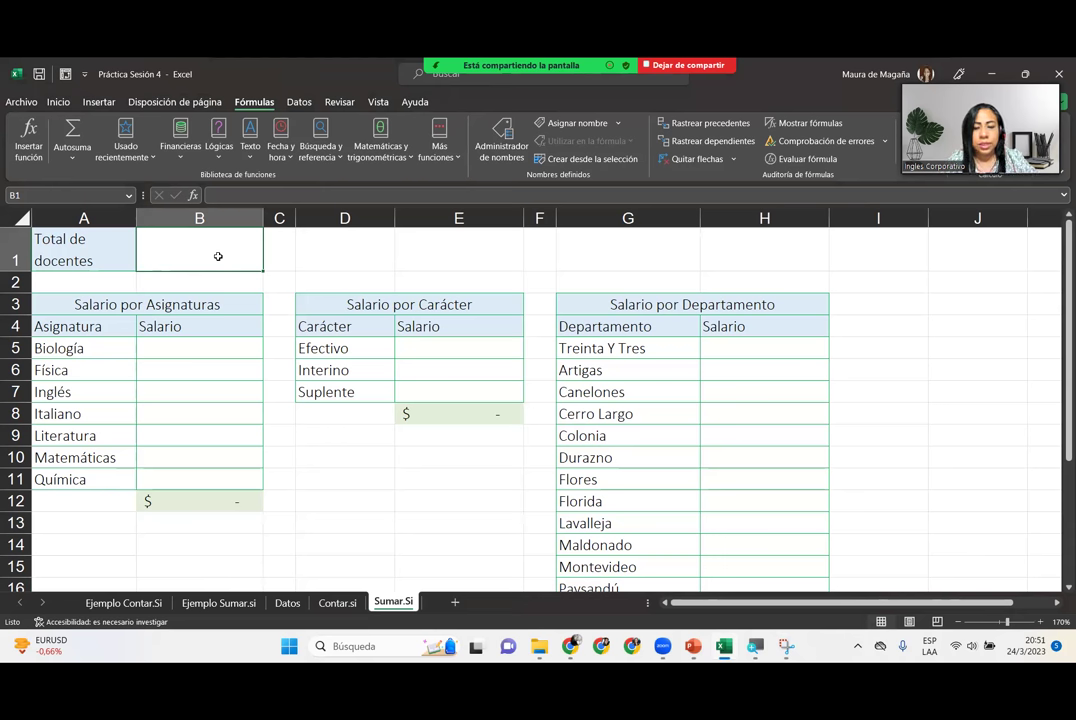
Step: Enter =SUMA(Datos!I2:I598) in B1 to total all salaries
text(=suma)
key(Tab)
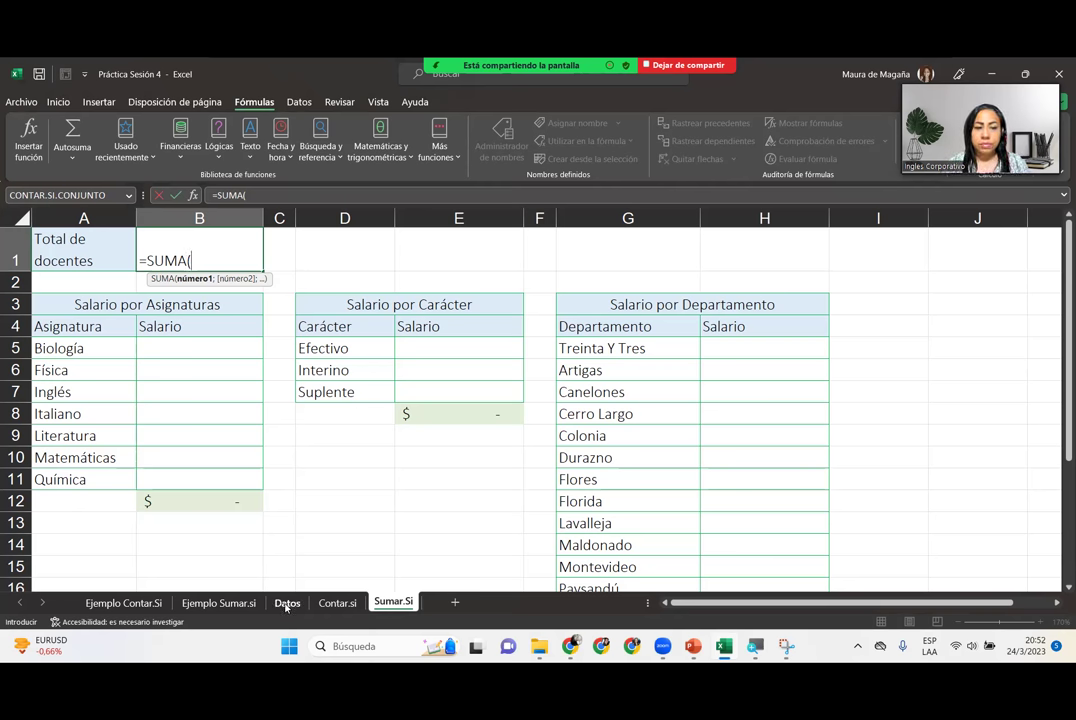
click(287, 604)
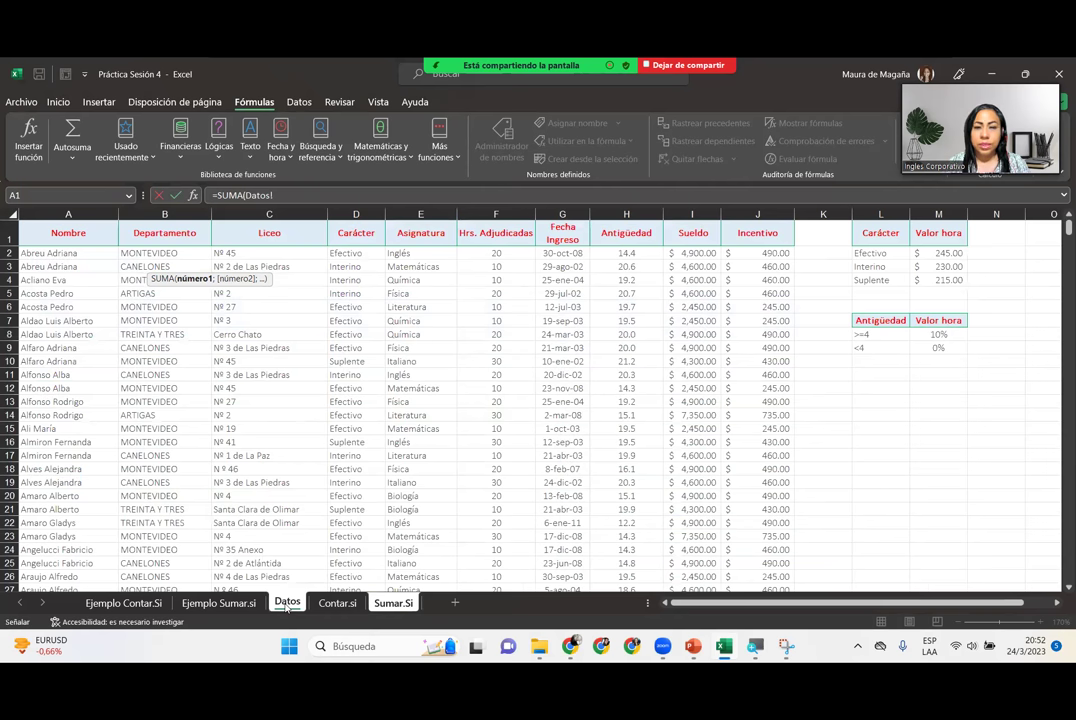
click(703, 254)
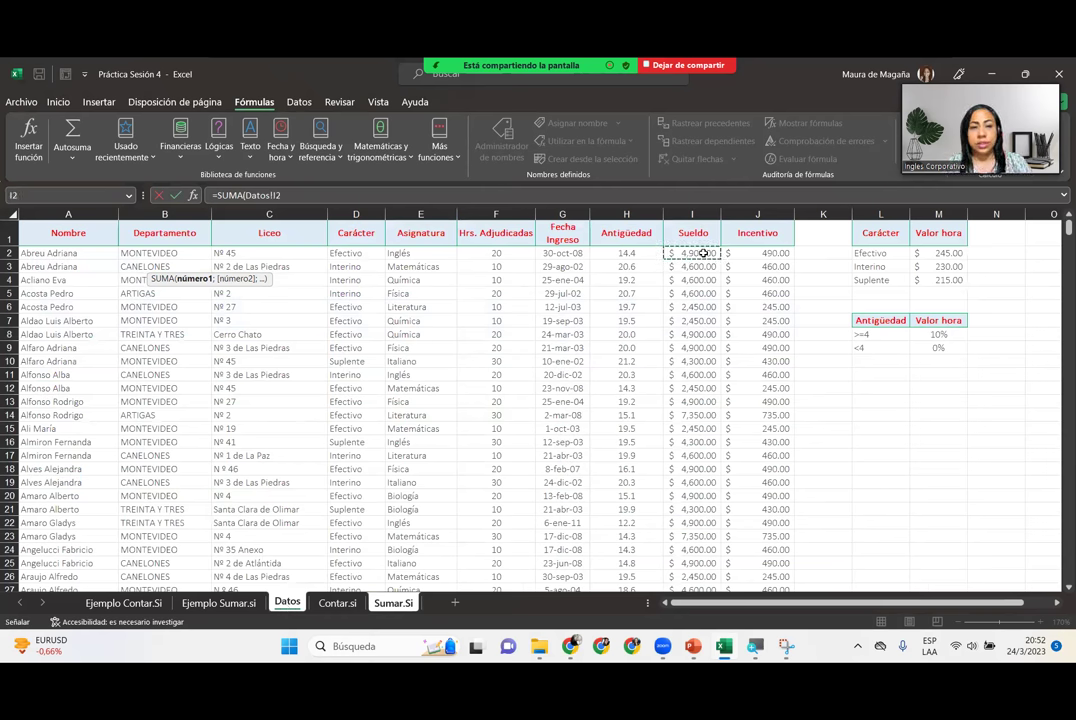
key(ctrl+shift+Down)
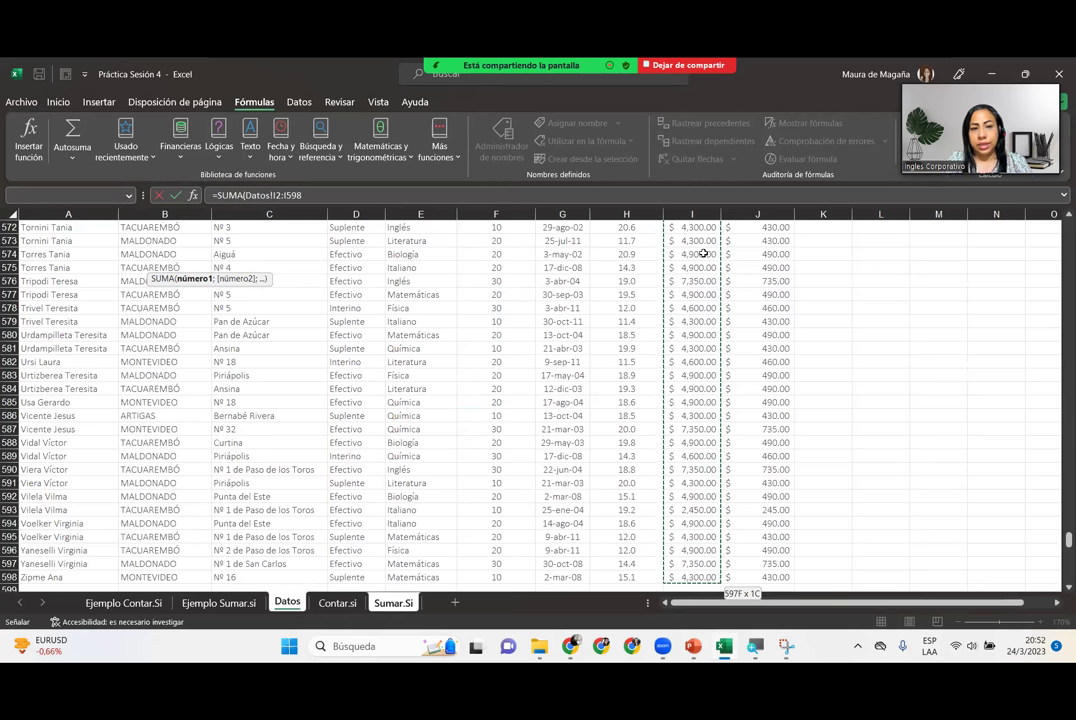
text())
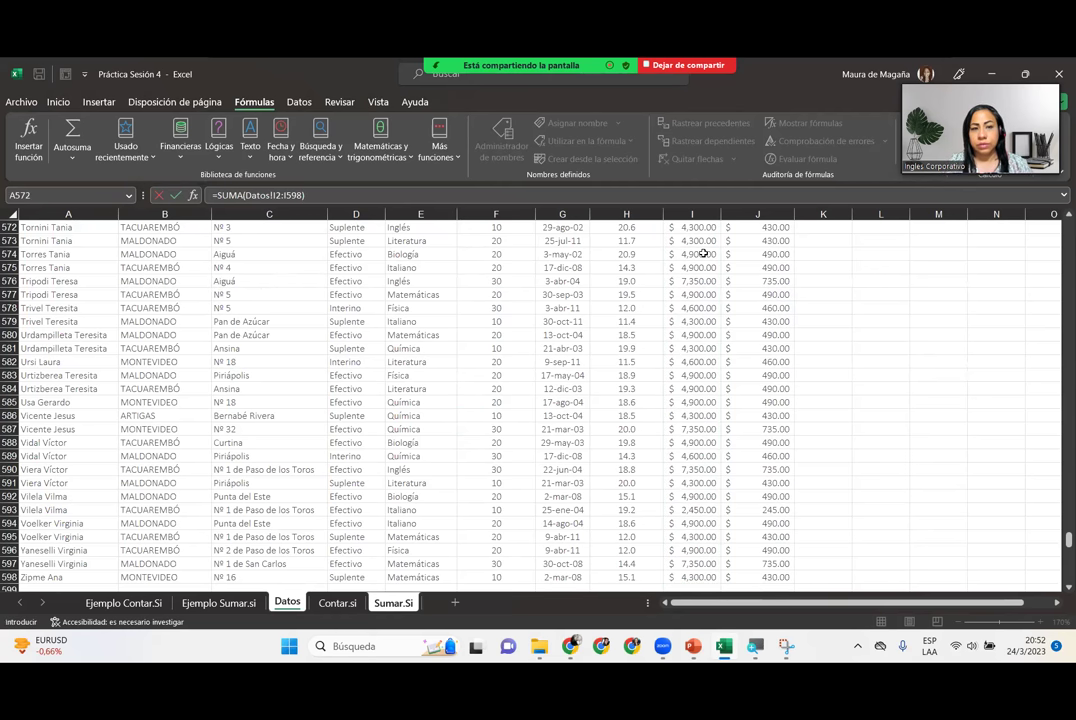
key(Return)
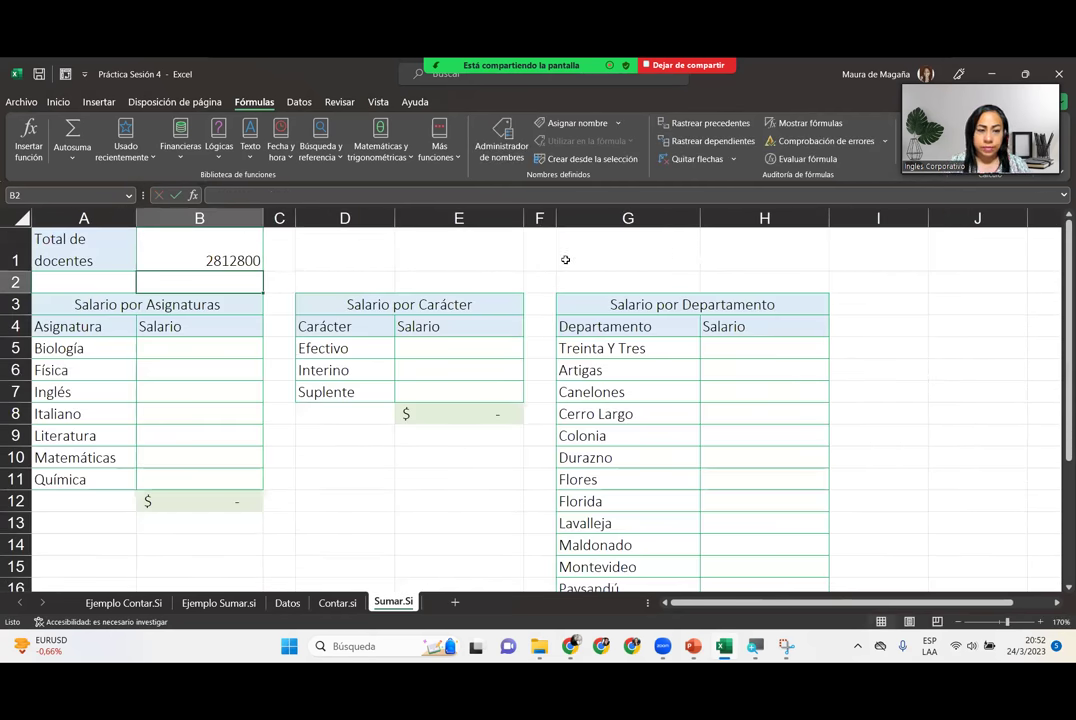
Step: Apply the Contabilidad number format to B1 so it shows $ 2,812,800.00
click(243, 260)
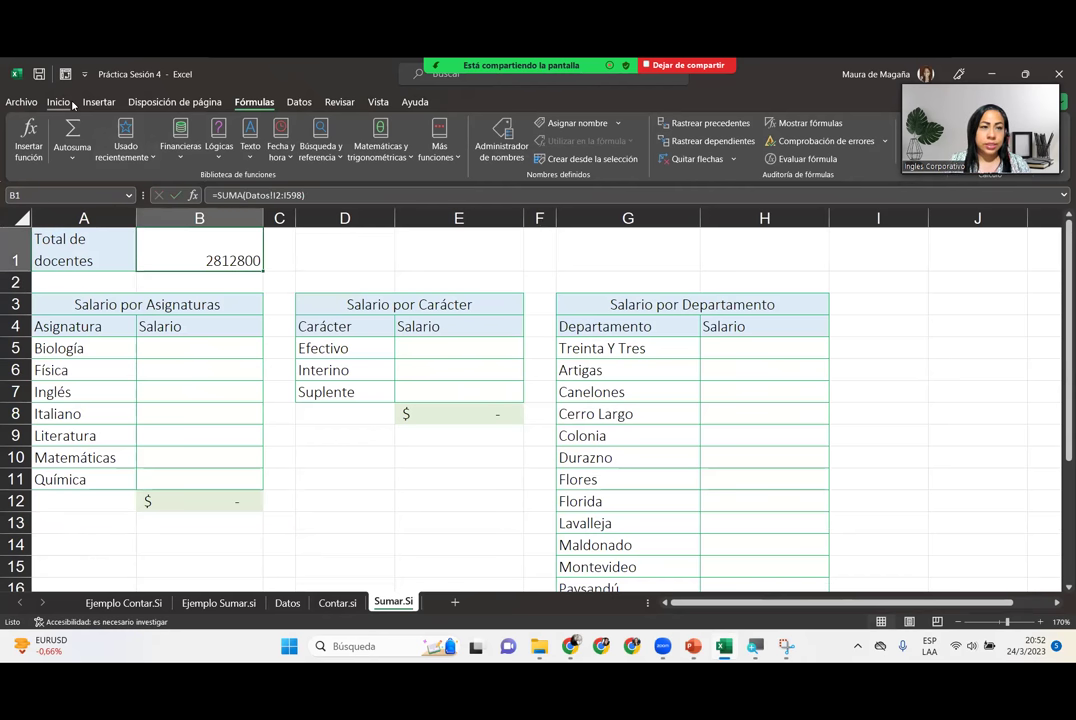
click(58, 102)
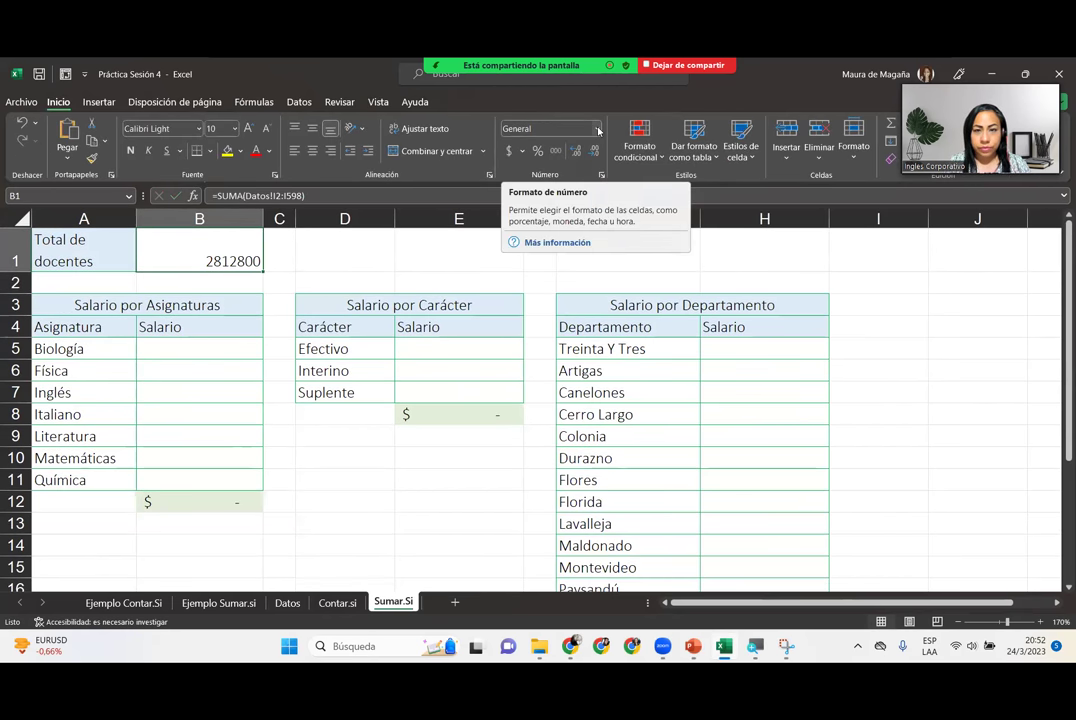
click(596, 128)
click(507, 236)
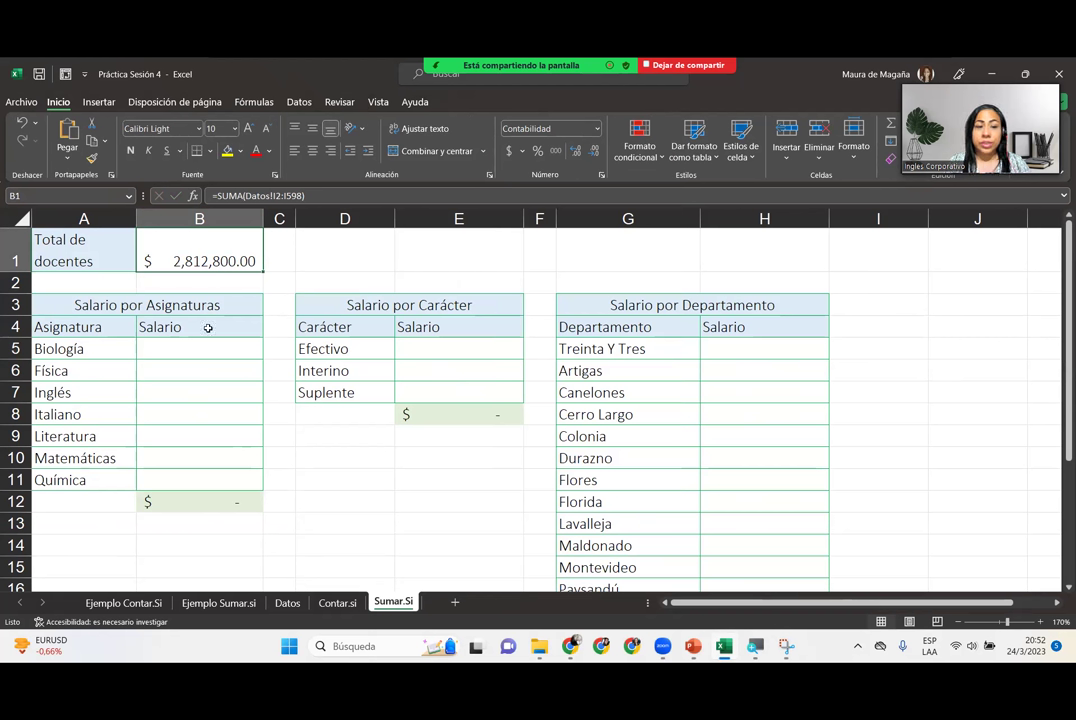
drag(204, 348, 204, 485)
click(204, 499)
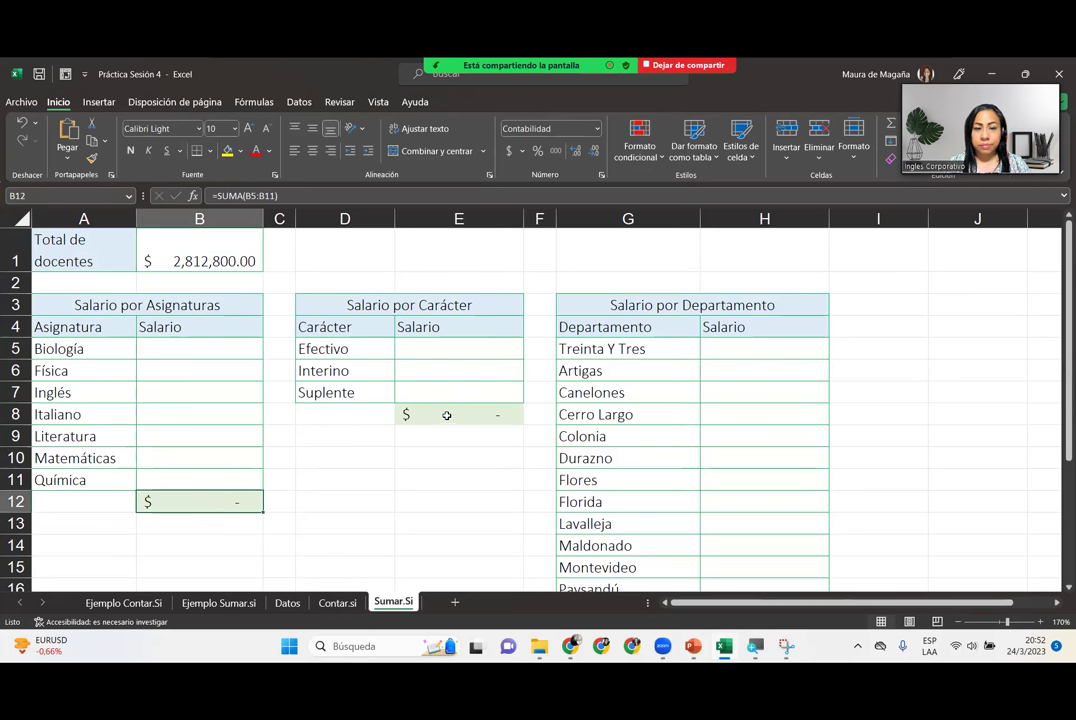
click(445, 413)
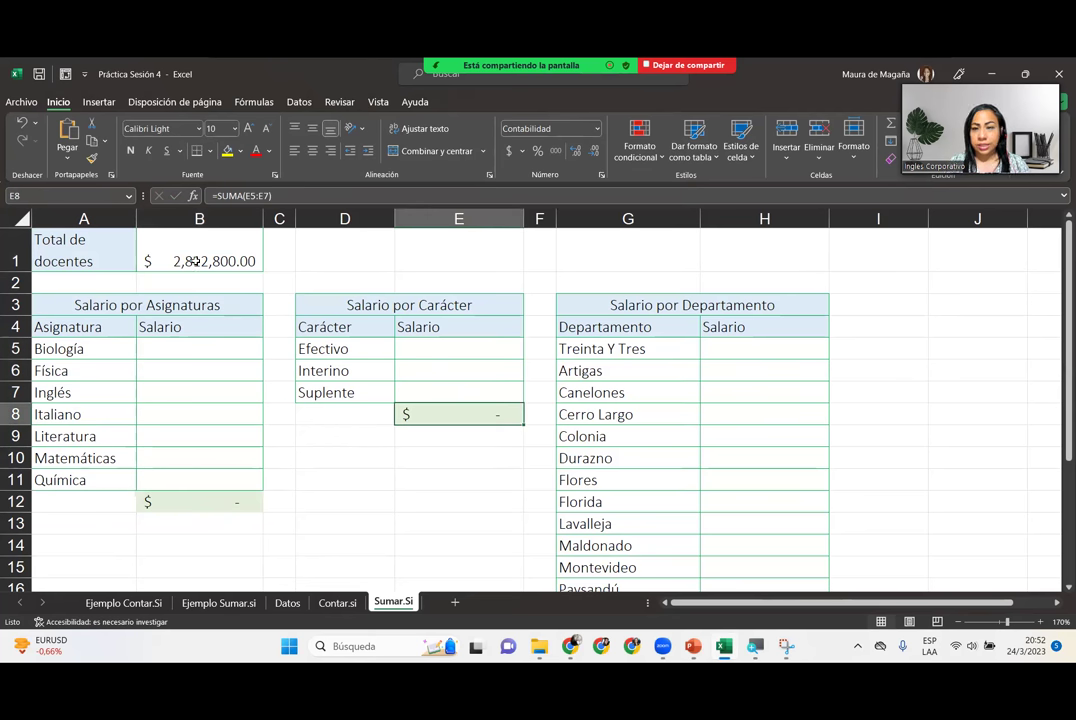
click(238, 348)
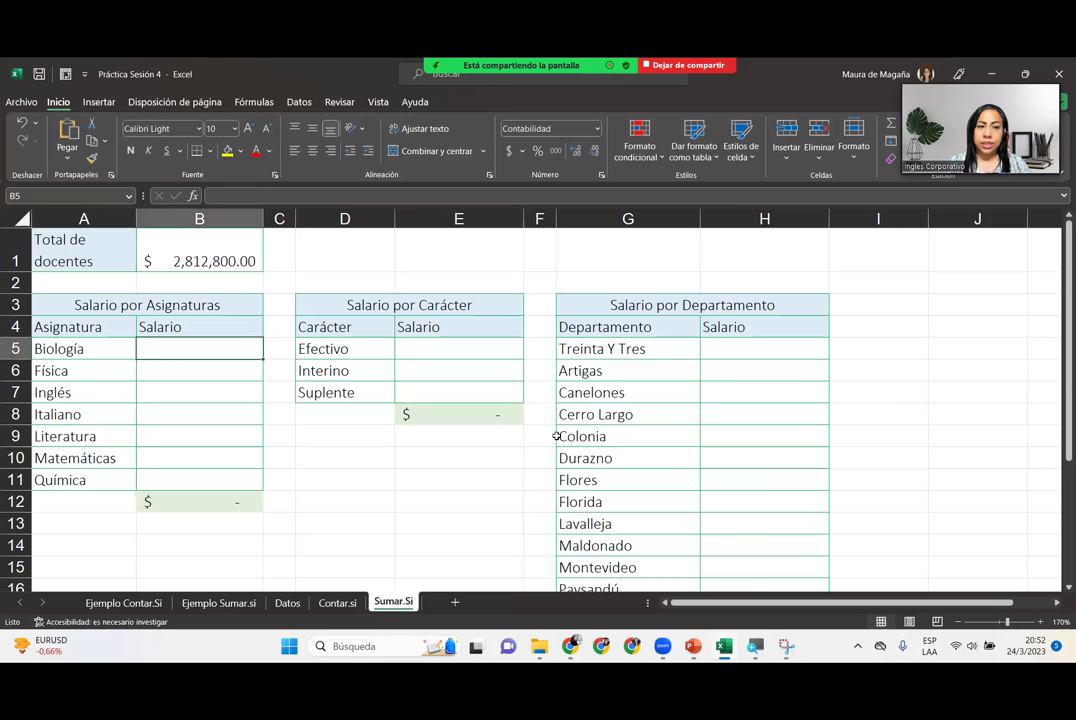
click(1060, 586)
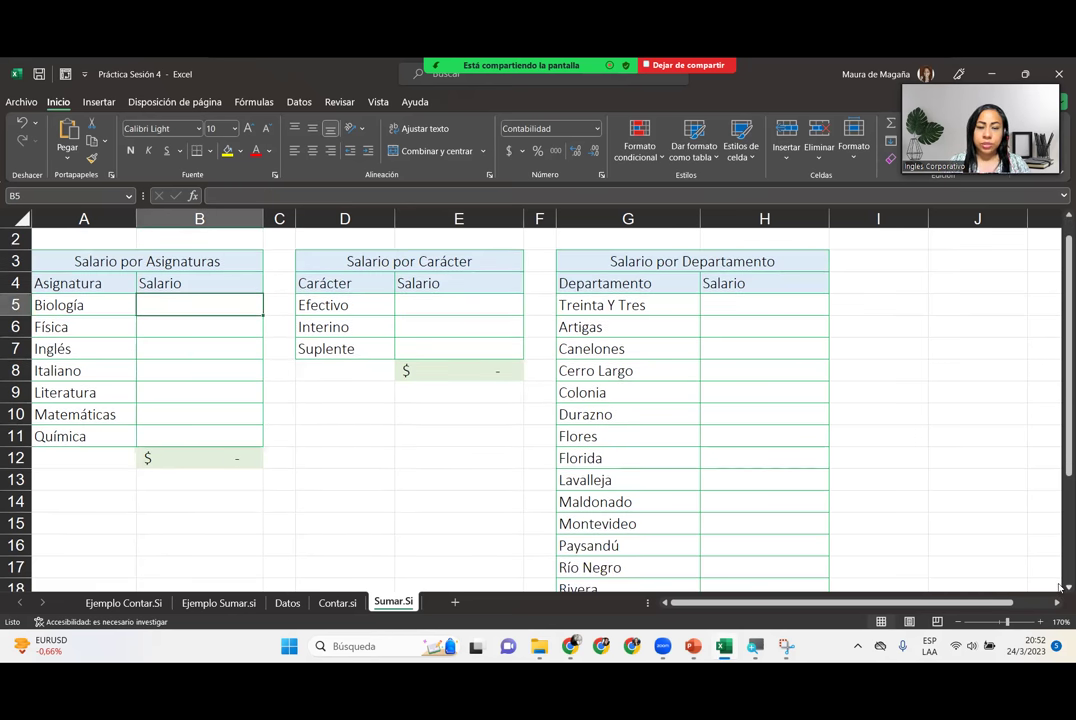
click(1060, 586)
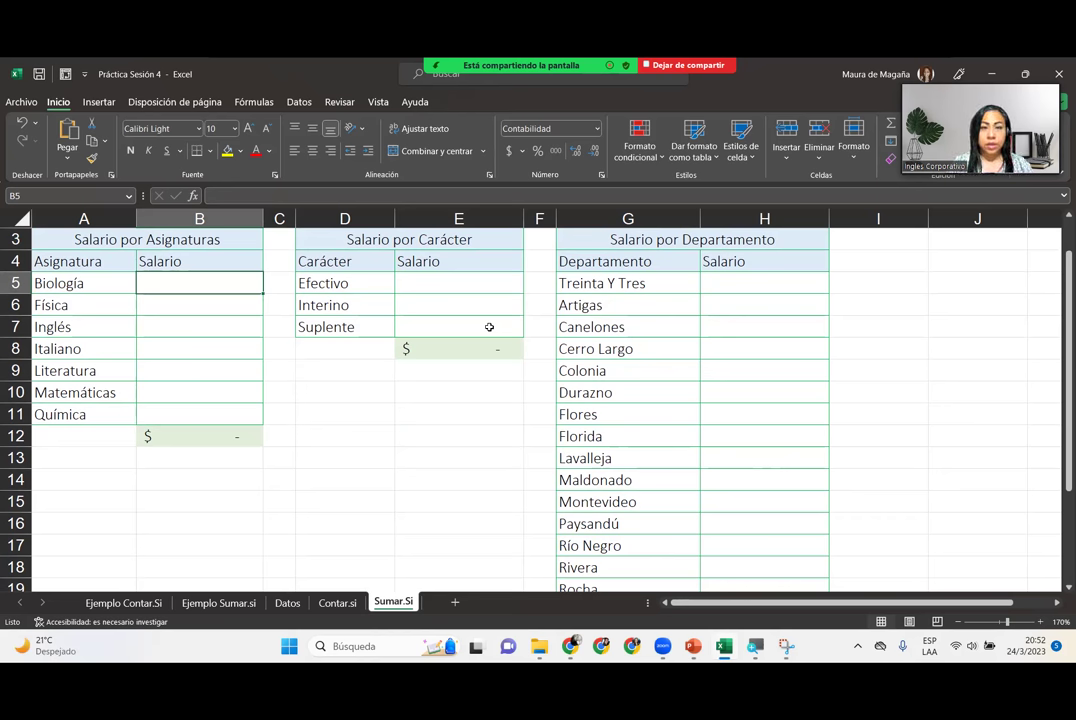
key(Up)
key(Up)
key(Up)
key(Up)
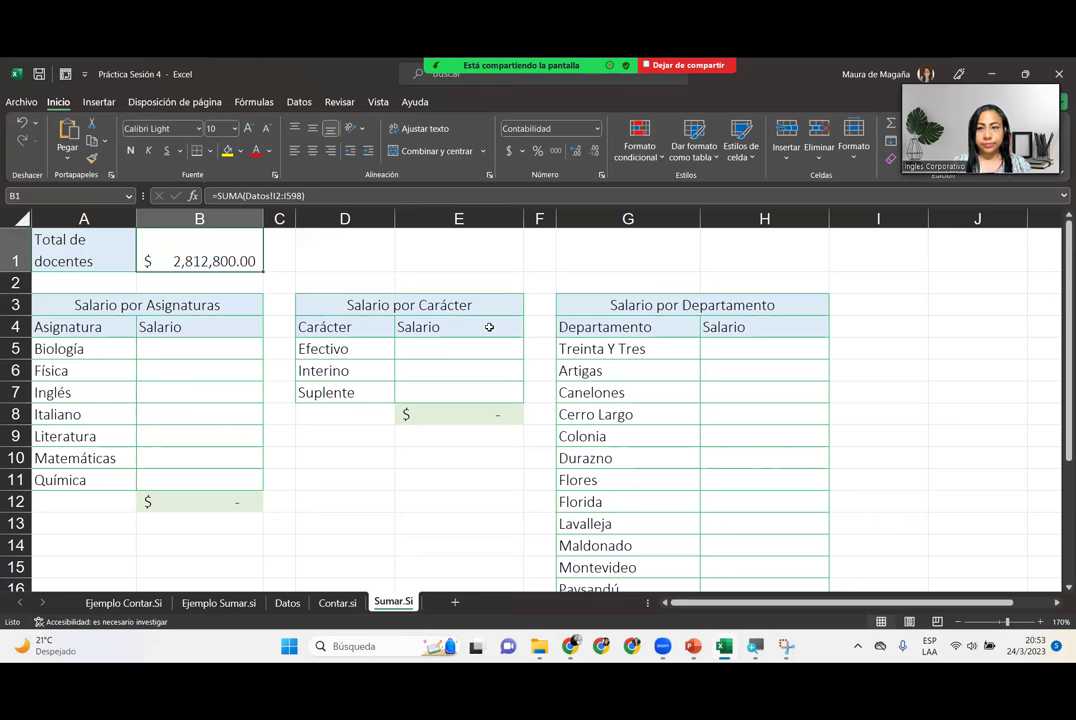
key(Down)
key(Down)
key(Down)
key(Down)
key(Down)
key(Down)
key(Down)
key(Down)
key(Down)
key(Down)
key(Down)
key(Down)
key(Down)
key(Down)
key(Down)
key(Up)
key(Up)
key(Up)
key(Up)
key(Up)
key(Up)
key(Up)
key(Up)
key(Up)
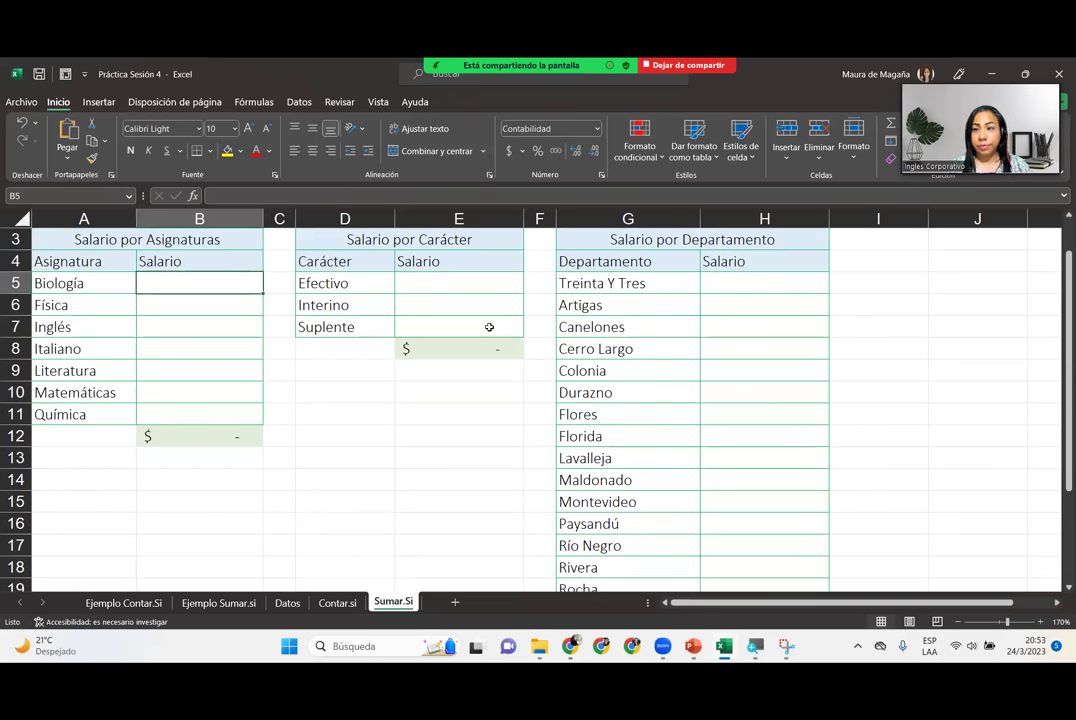
Step: Start a SUMAR.SI in B5 with the absolute subject range Datos!$E$2:$E$598
text(=sum)
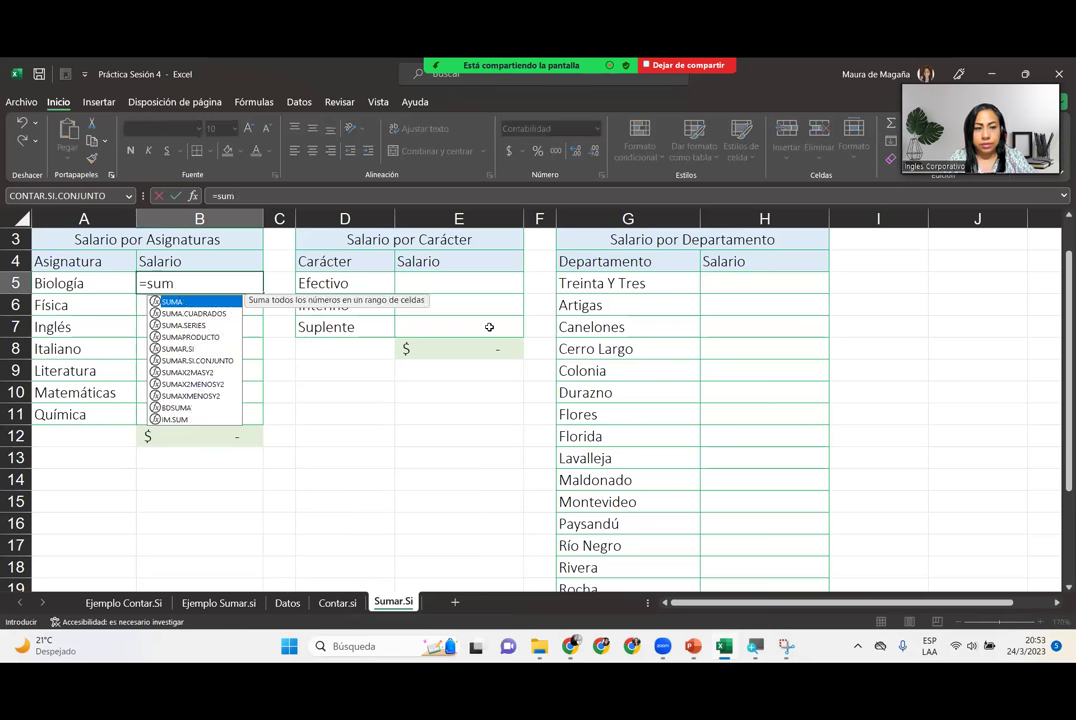
text(ar)
key(Tab)
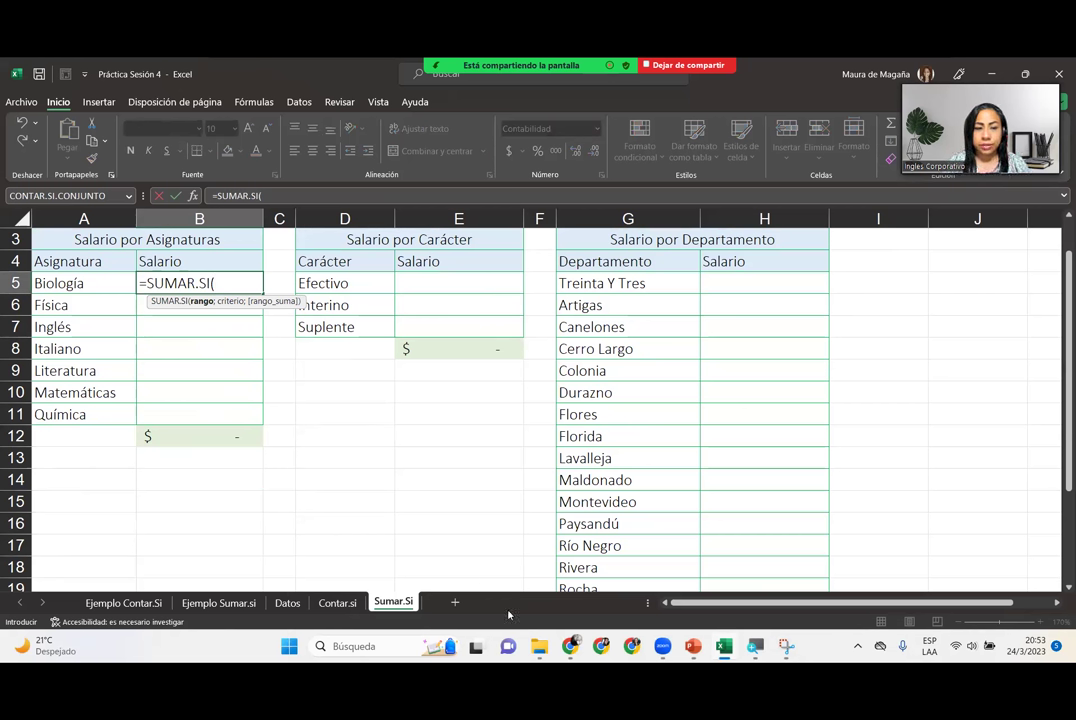
click(287, 604)
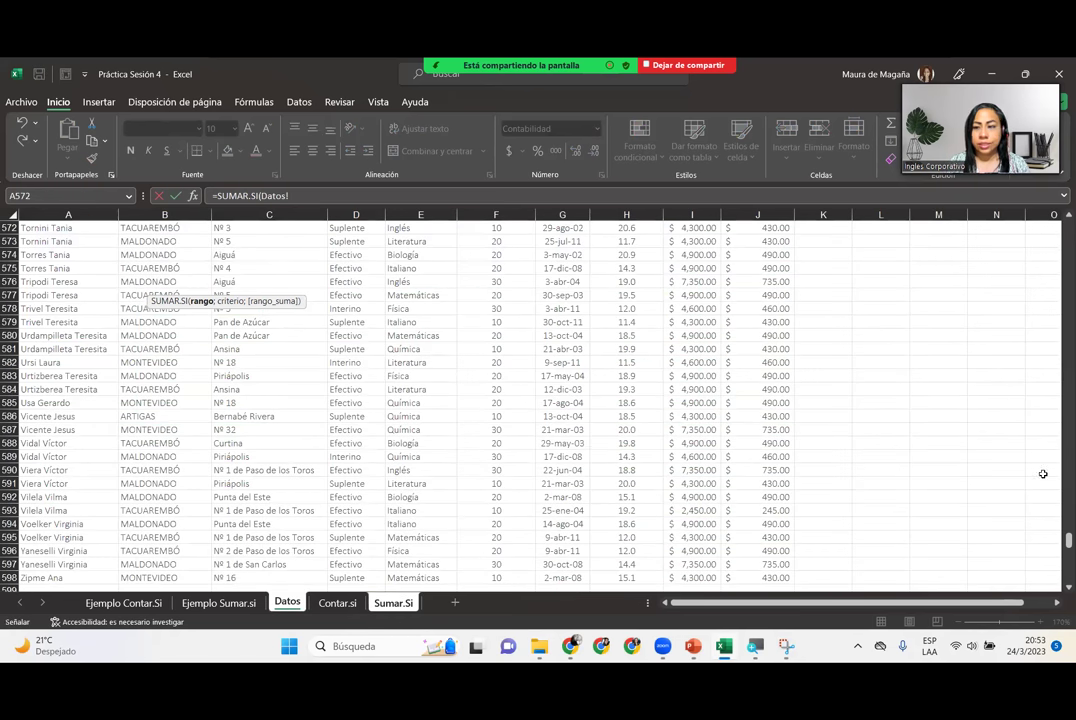
drag(1067, 541, 995, 185)
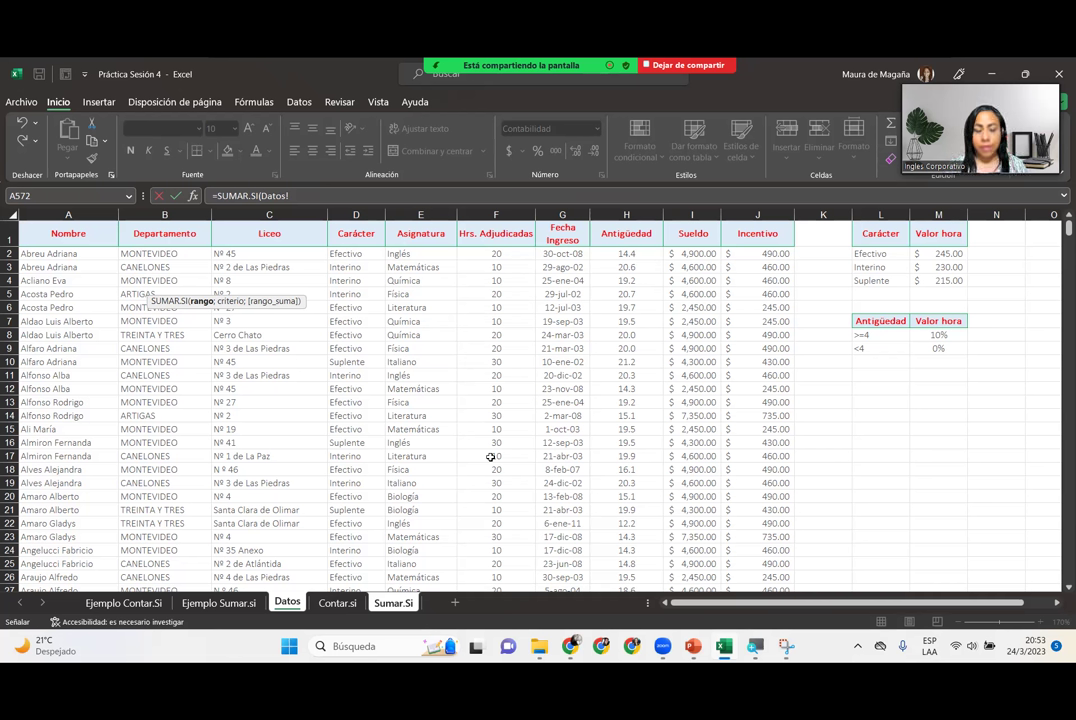
click(441, 251)
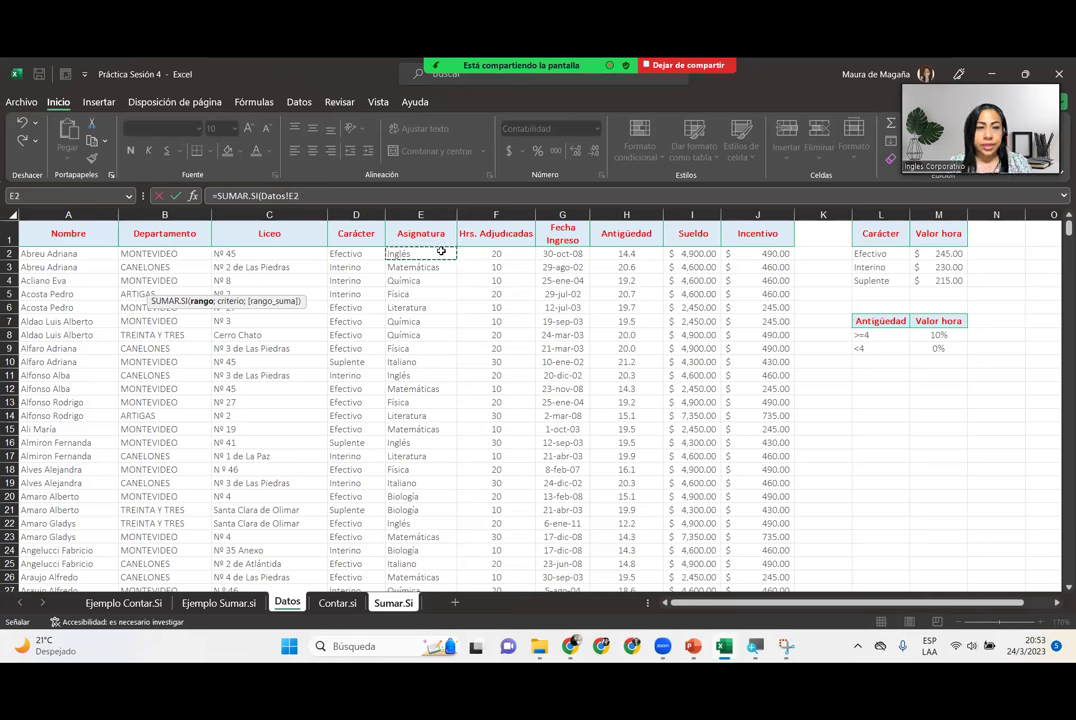
key(ctrl+shift+Down)
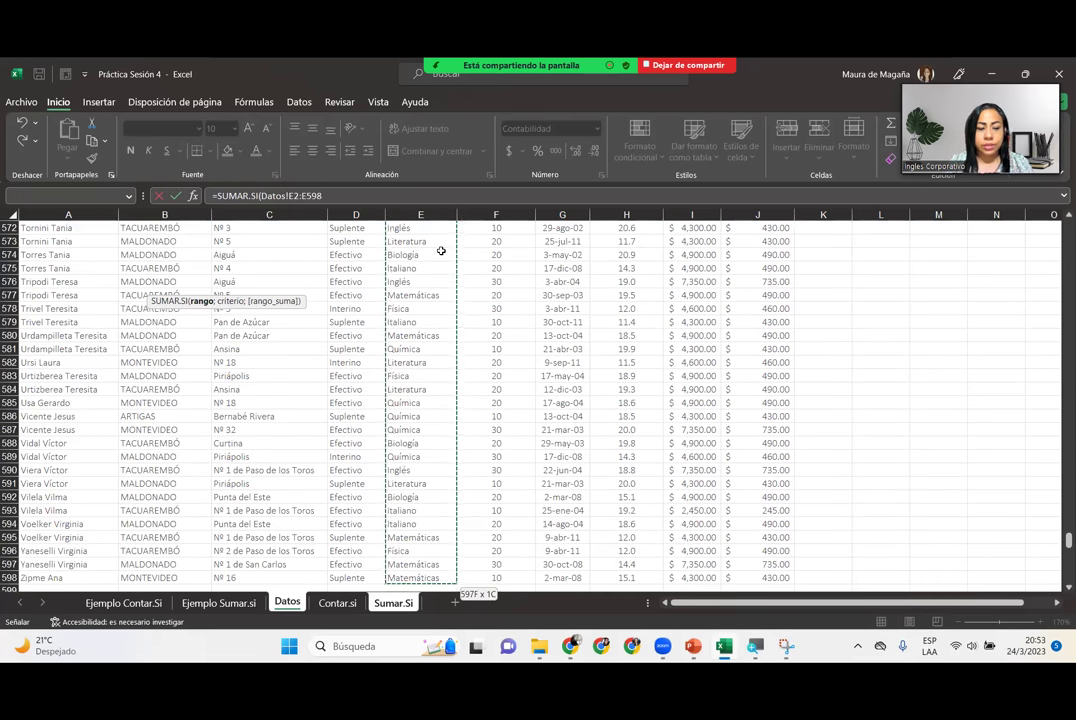
key(F4)
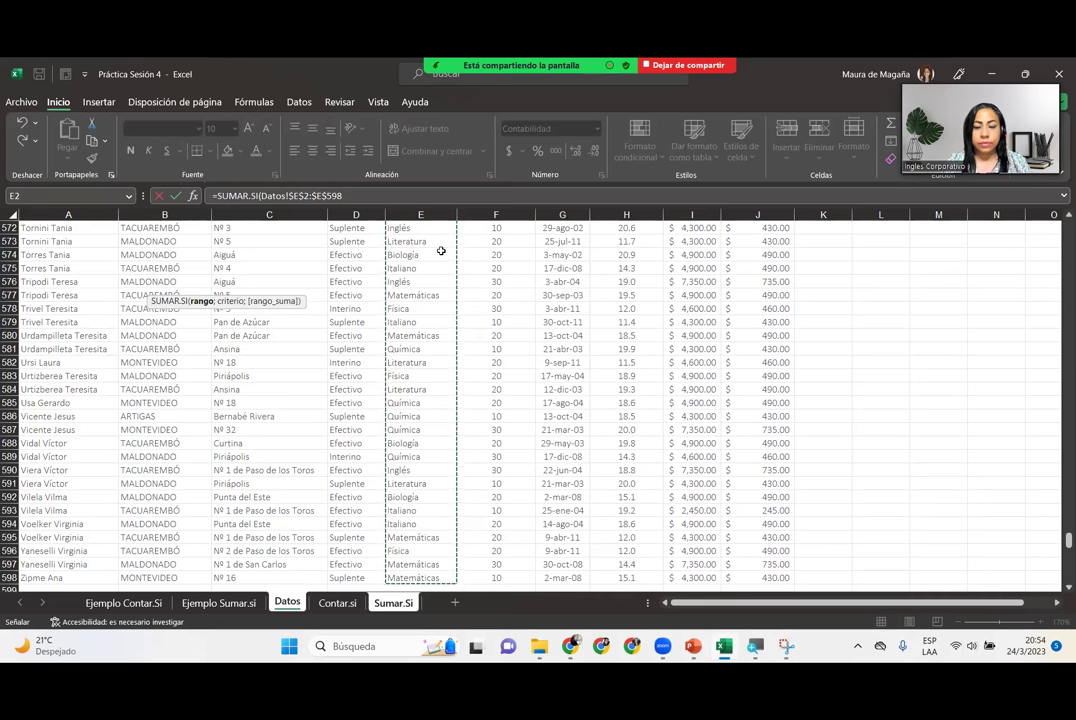
text(;)
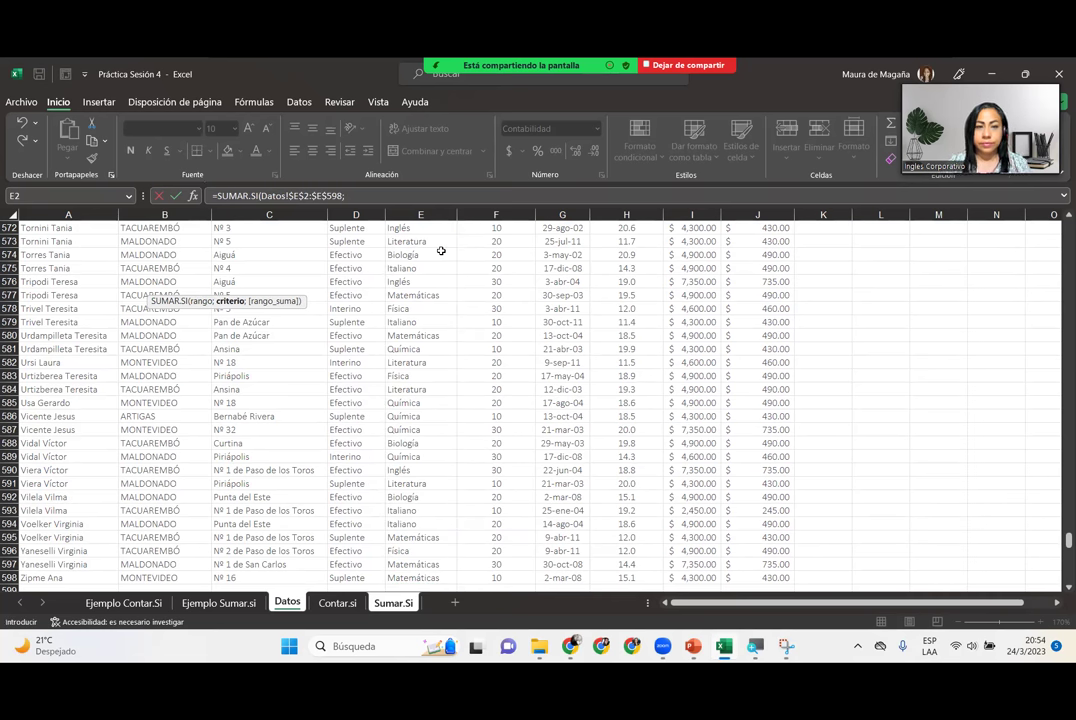
Step: Add Sumar.Si!A5 as criterion and Datos!I2:I598 as sum range, giving $ 381,000.00
click(393, 603)
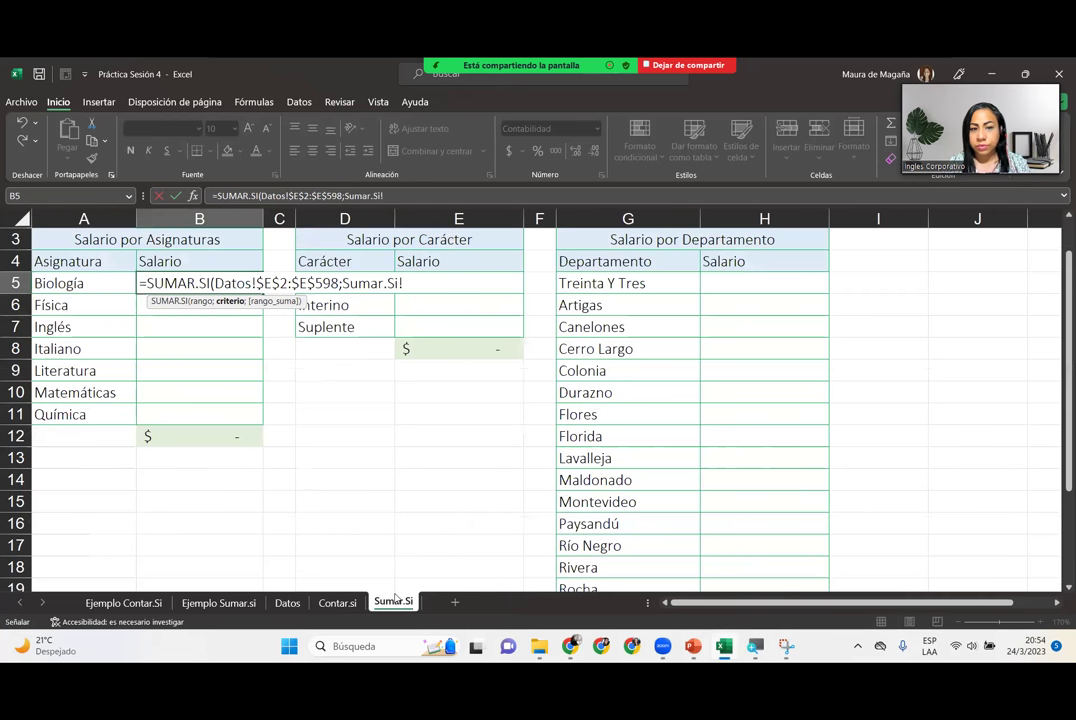
click(80, 280)
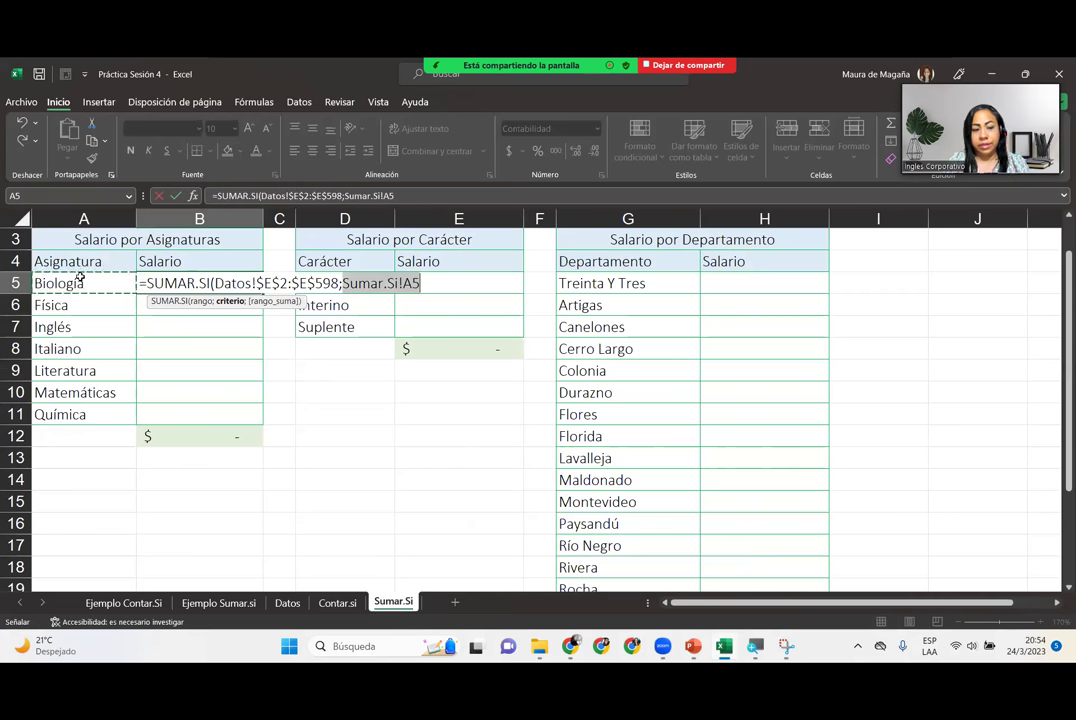
text(;)
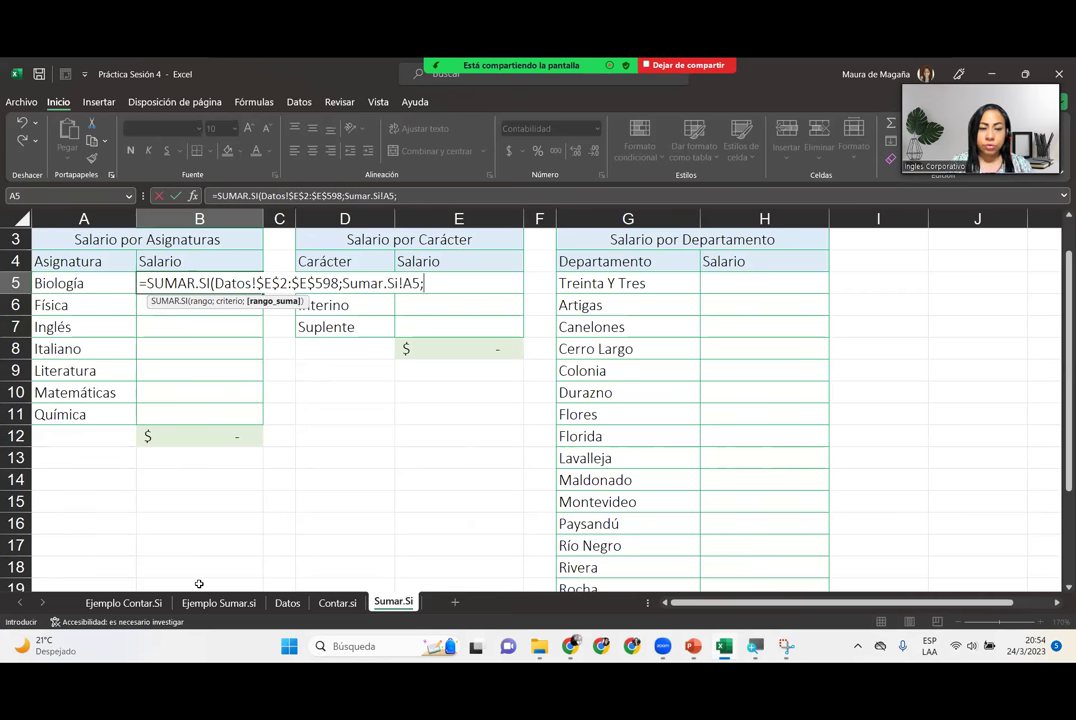
click(288, 603)
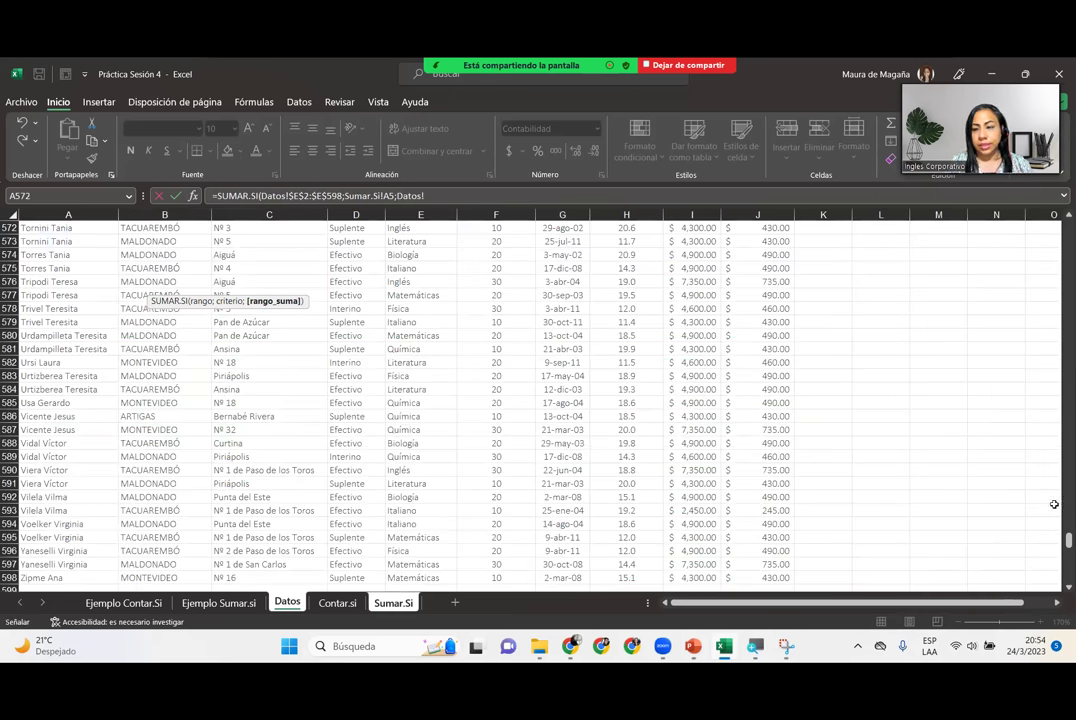
drag(1066, 540, 788, 265)
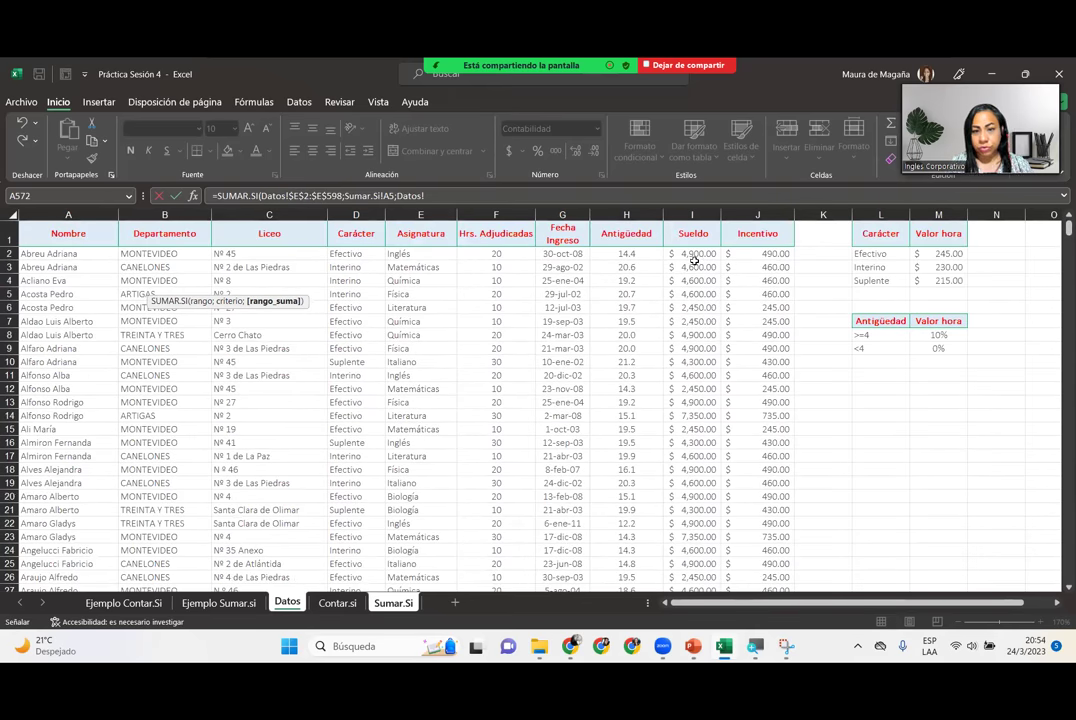
click(699, 255)
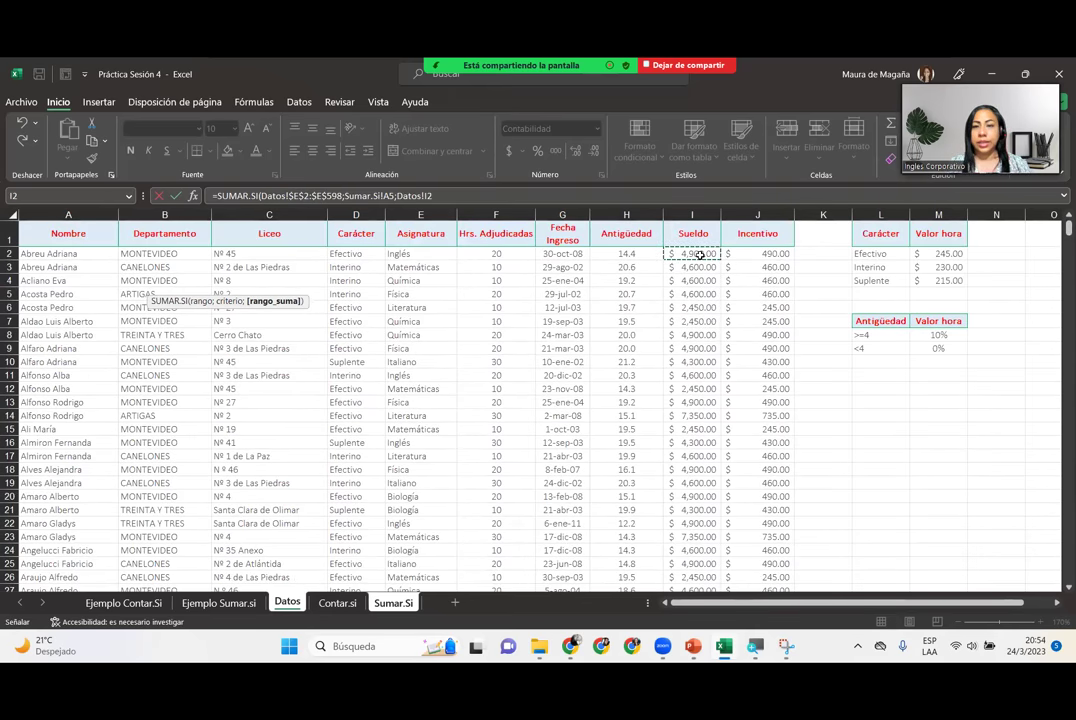
key(ctrl+shift+Down)
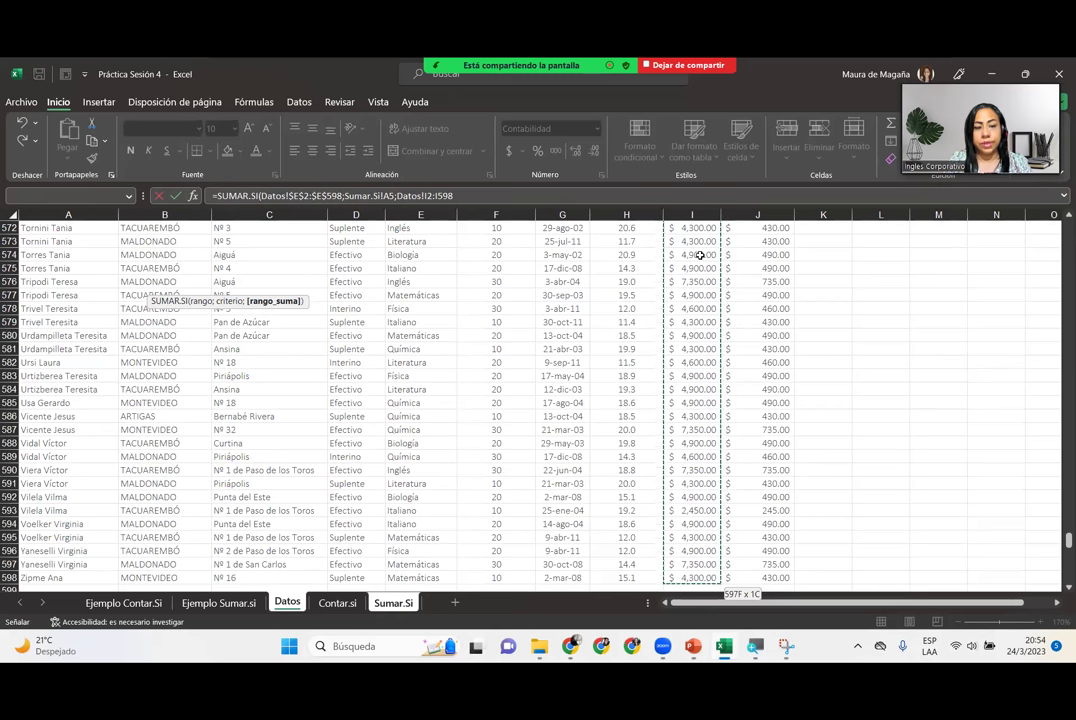
text())
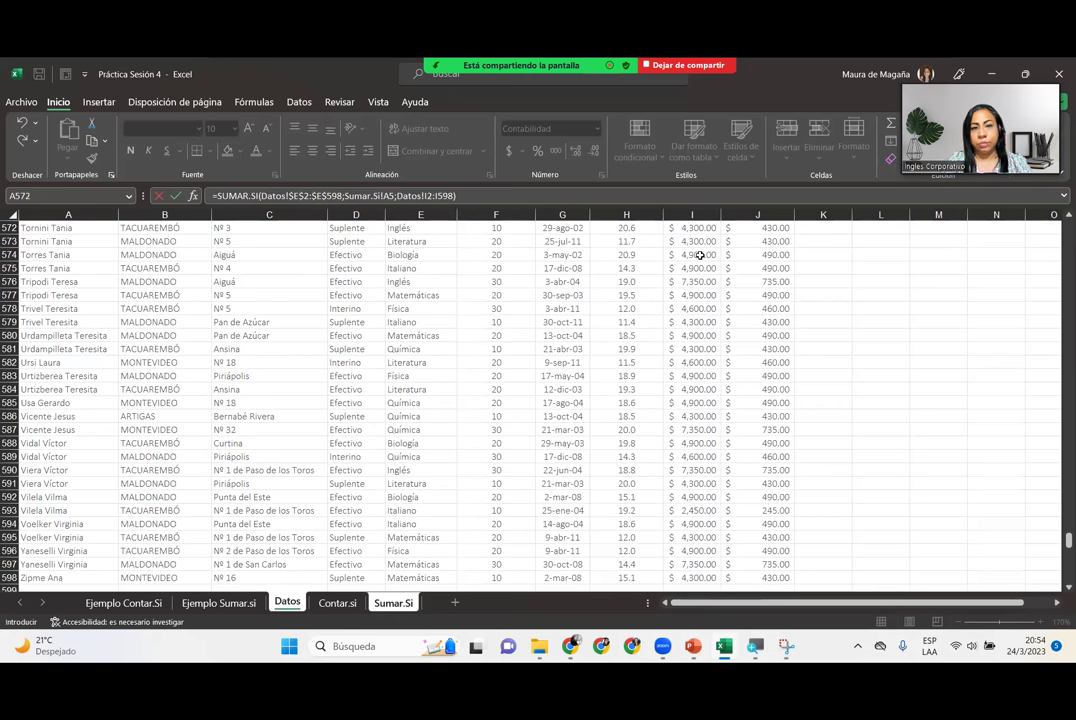
key(Return)
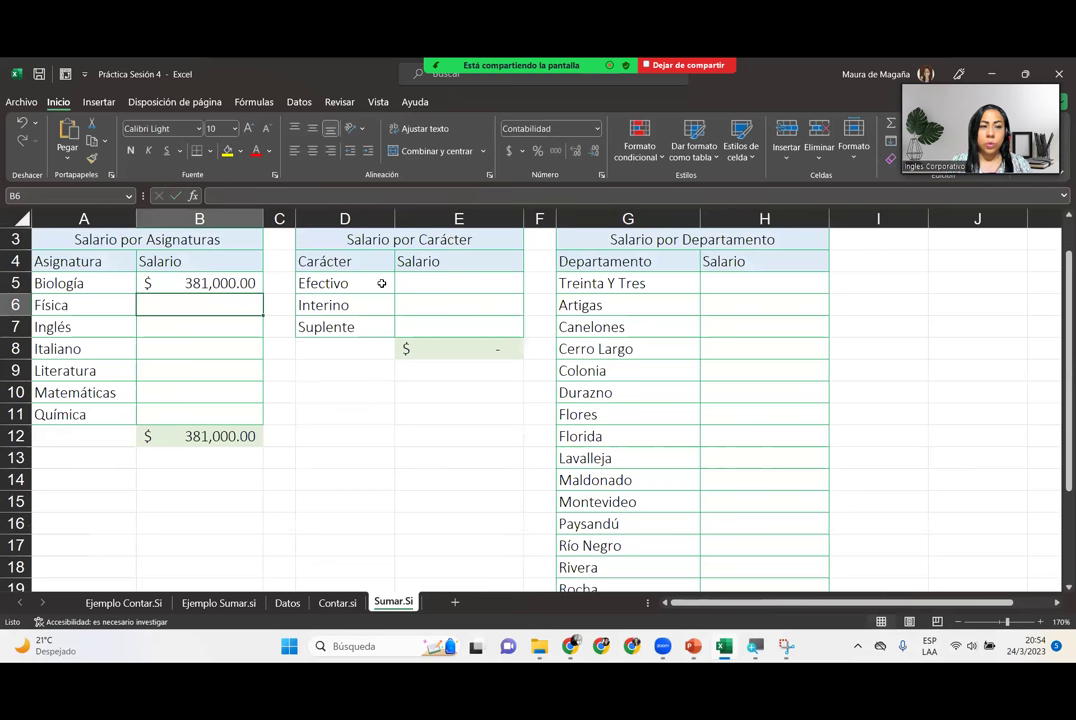
Step: Fill the Biología salary formula down through Química
click(256, 283)
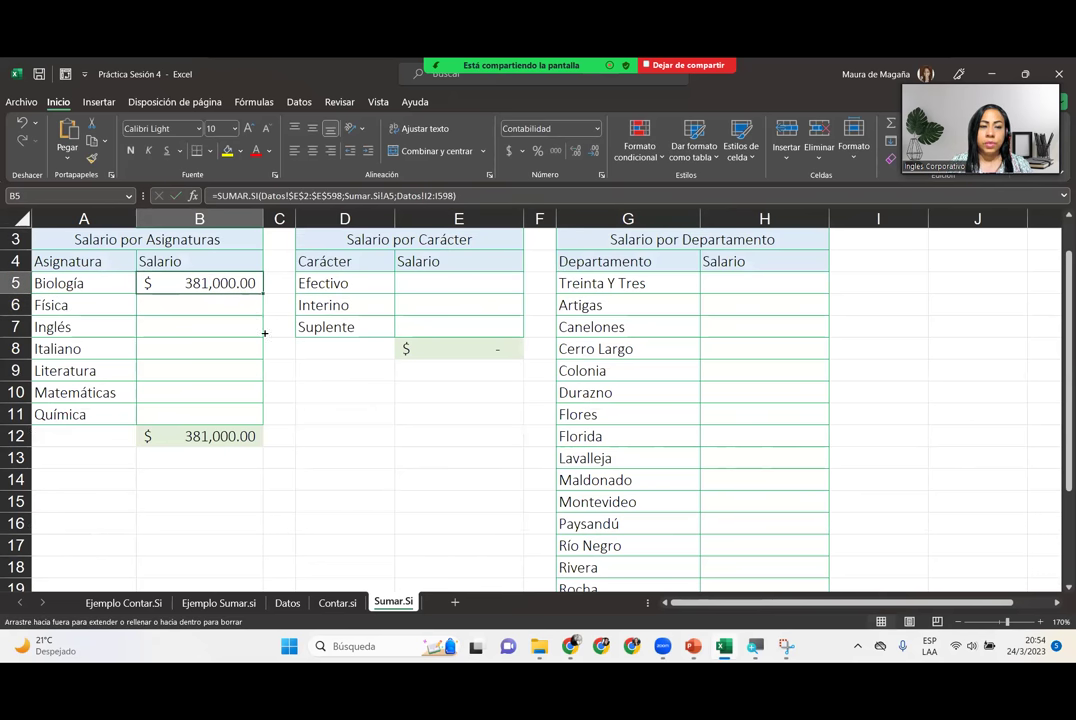
drag(265, 332, 269, 418)
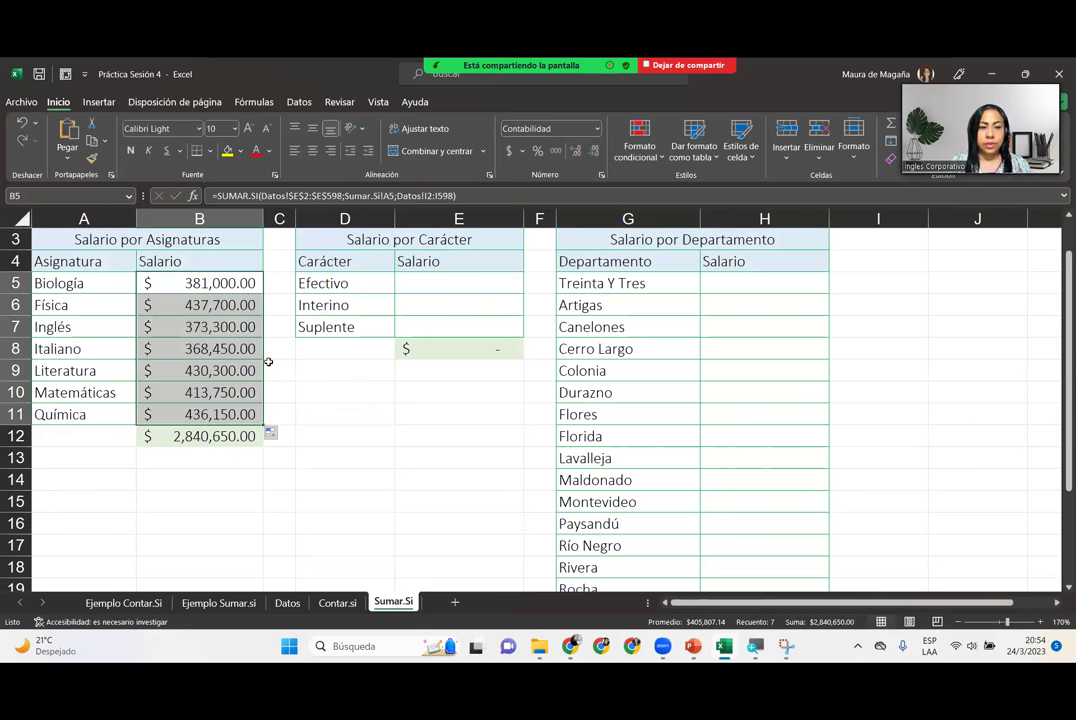
click(202, 283)
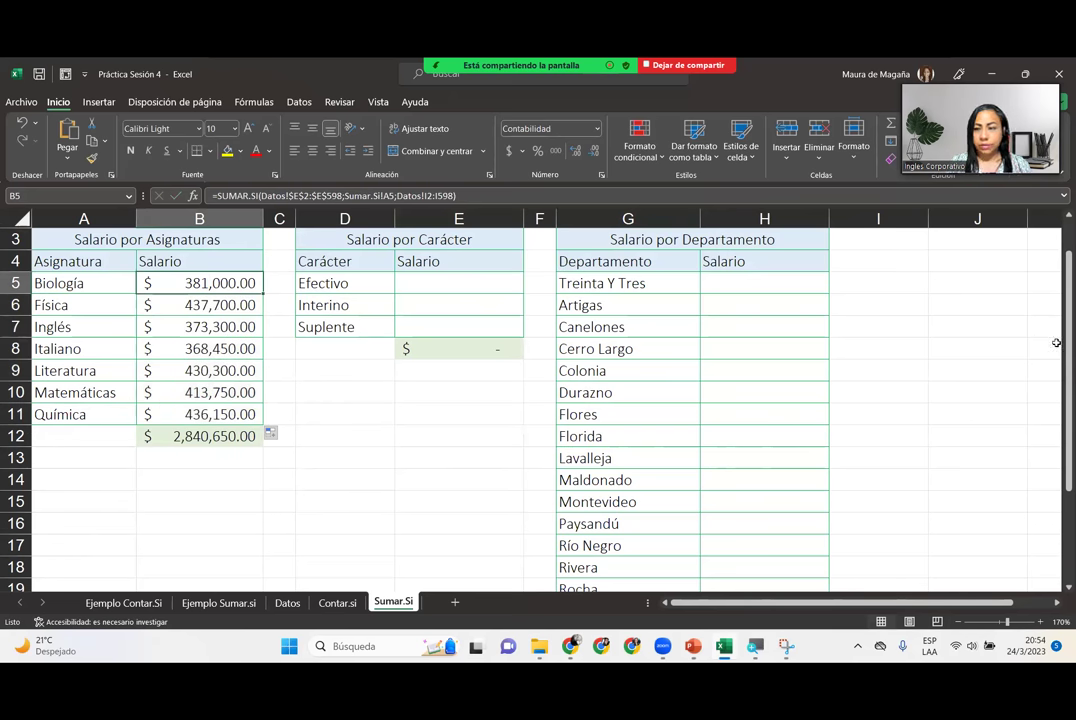
Step: Inspect the =SUMA(Datos!I2:I598) total in B1 to compare it with the subject sums
drag(1062, 268, 1060, 249)
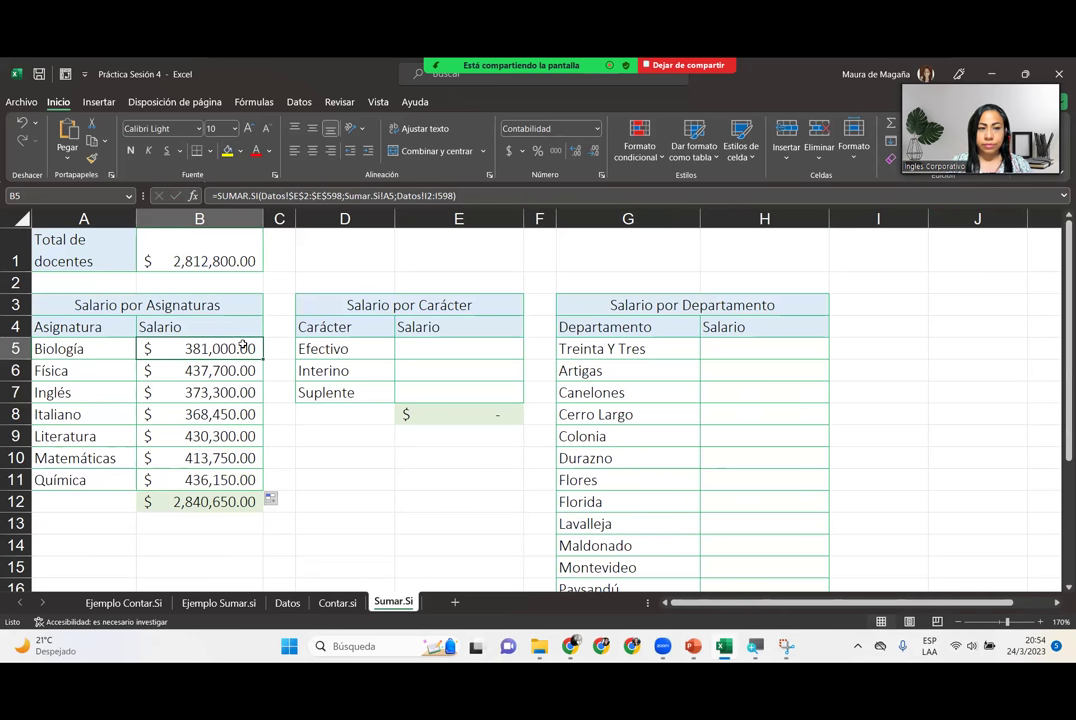
double_click(229, 261)
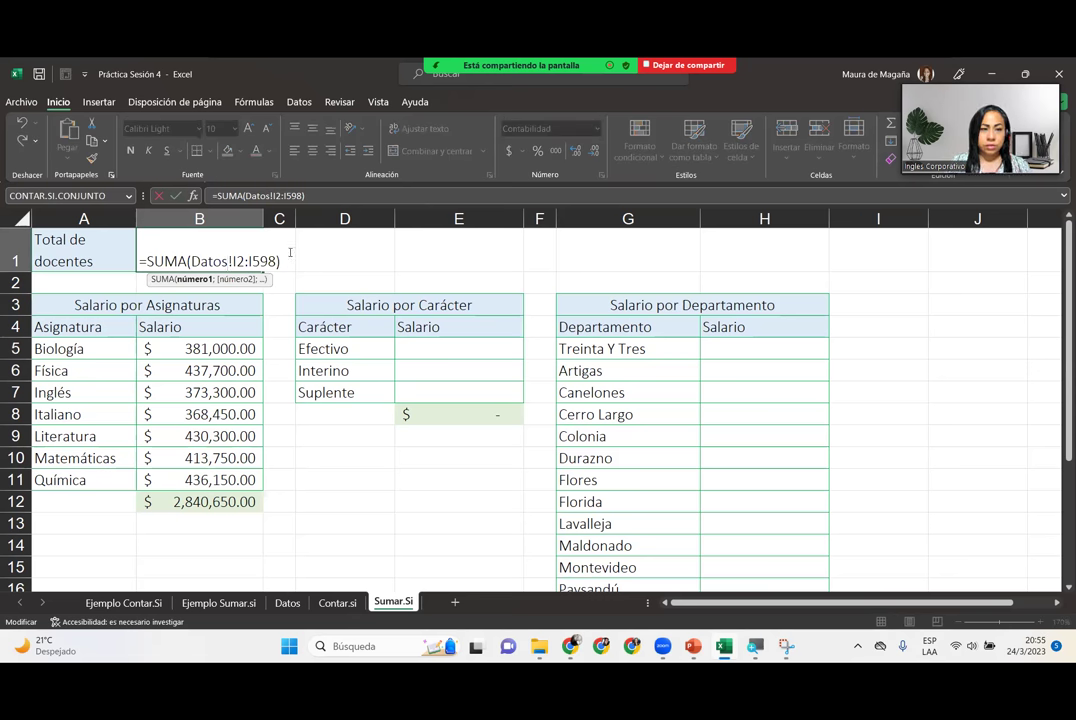
key(Return)
click(175, 352)
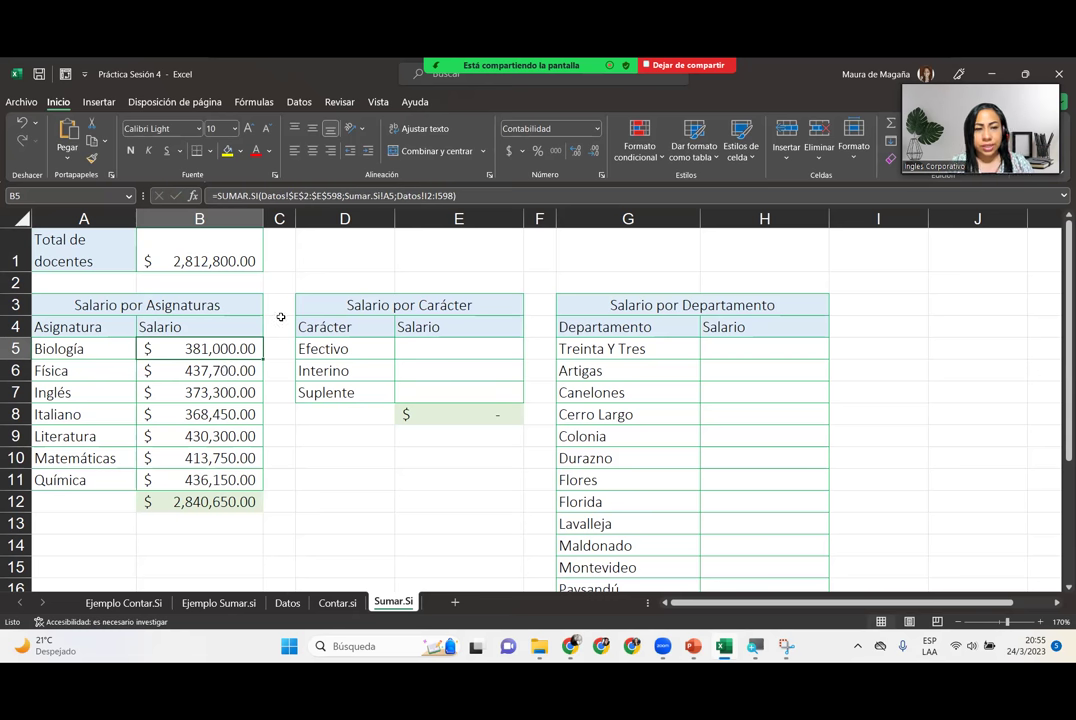
Step: Make the Biología sum range absolute ($I$2:$I$598) and refill the formula down to Química
click(478, 197)
click(228, 349)
double_click(228, 349)
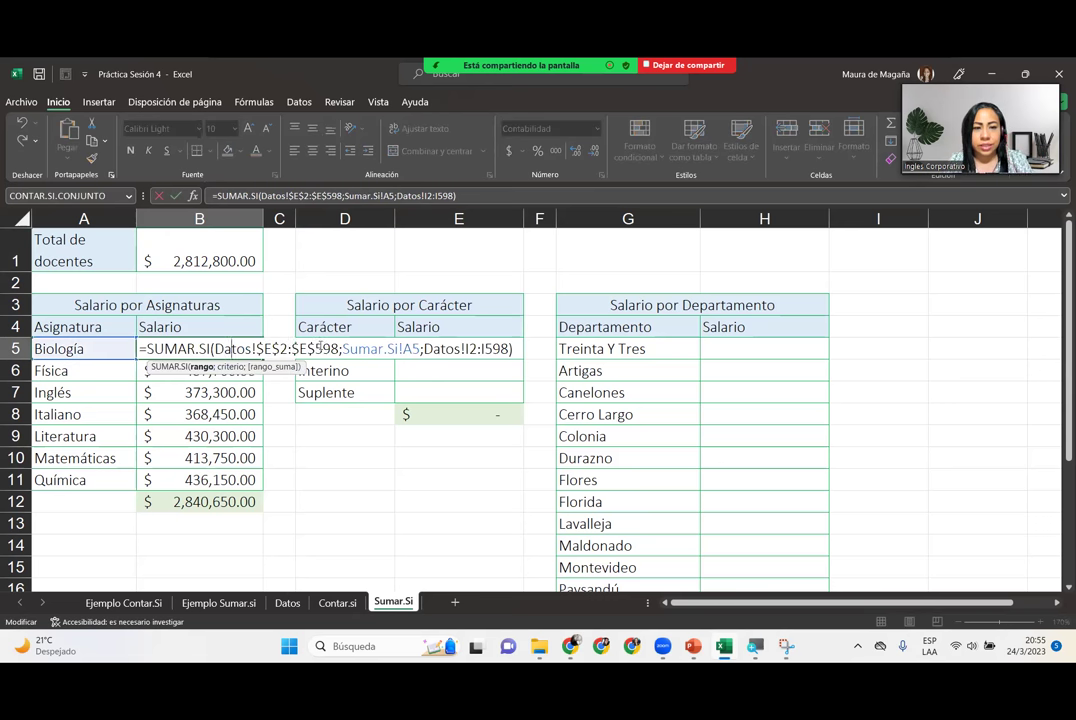
click(291, 368)
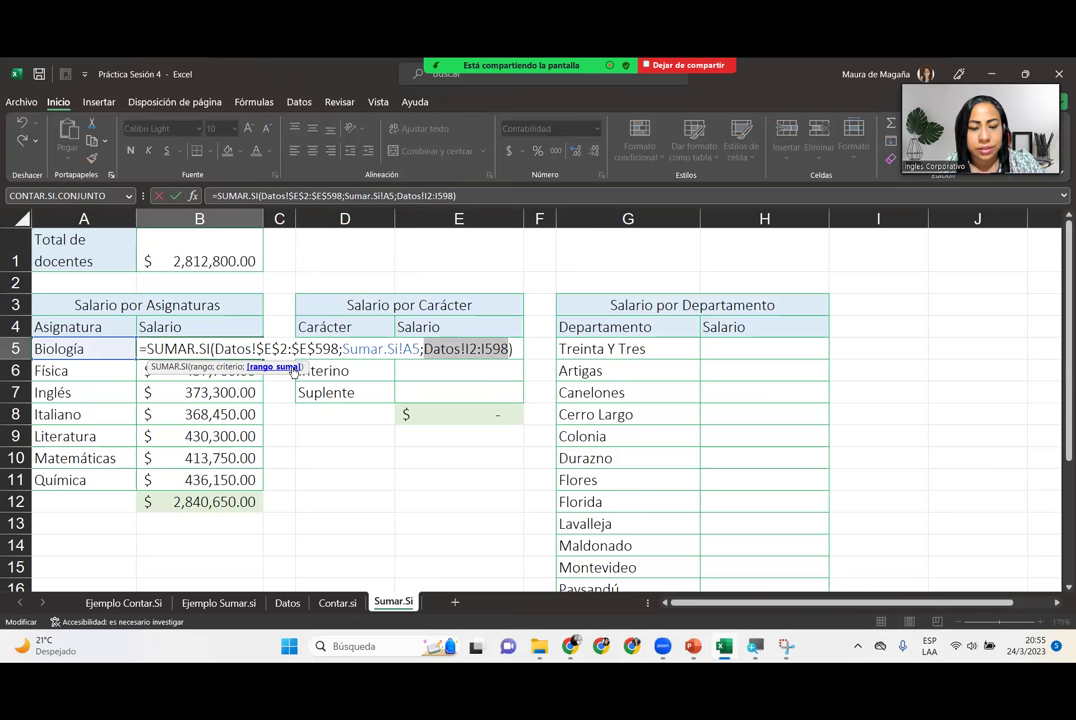
key(F4)
key(Return)
click(240, 350)
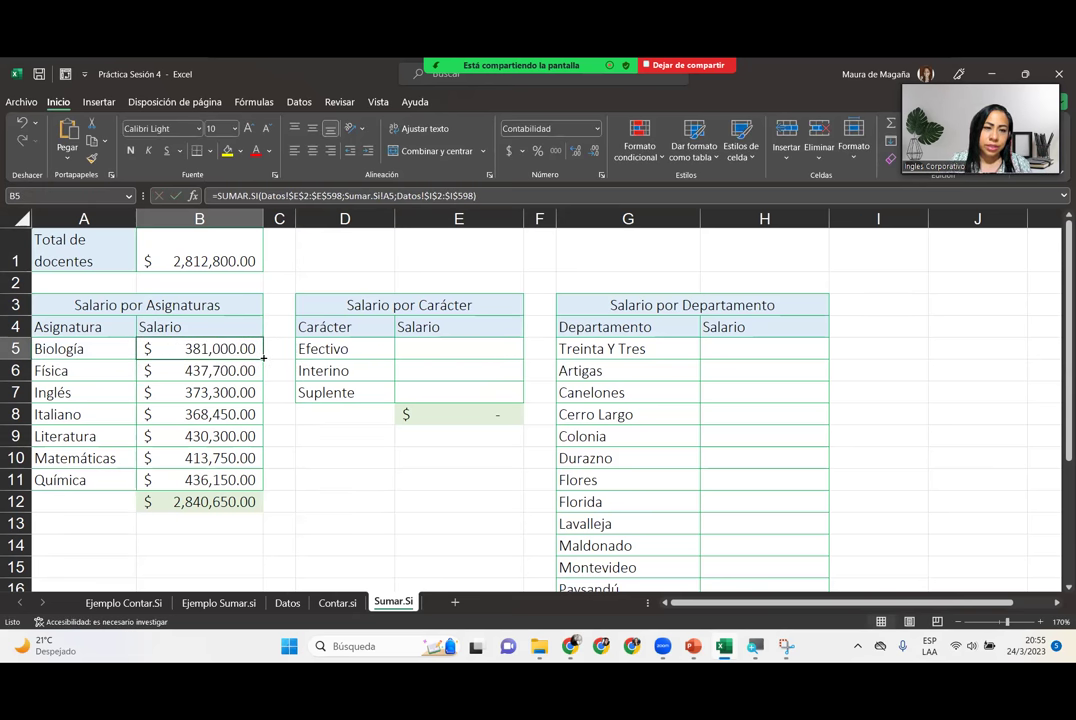
double_click(263, 358)
click(244, 350)
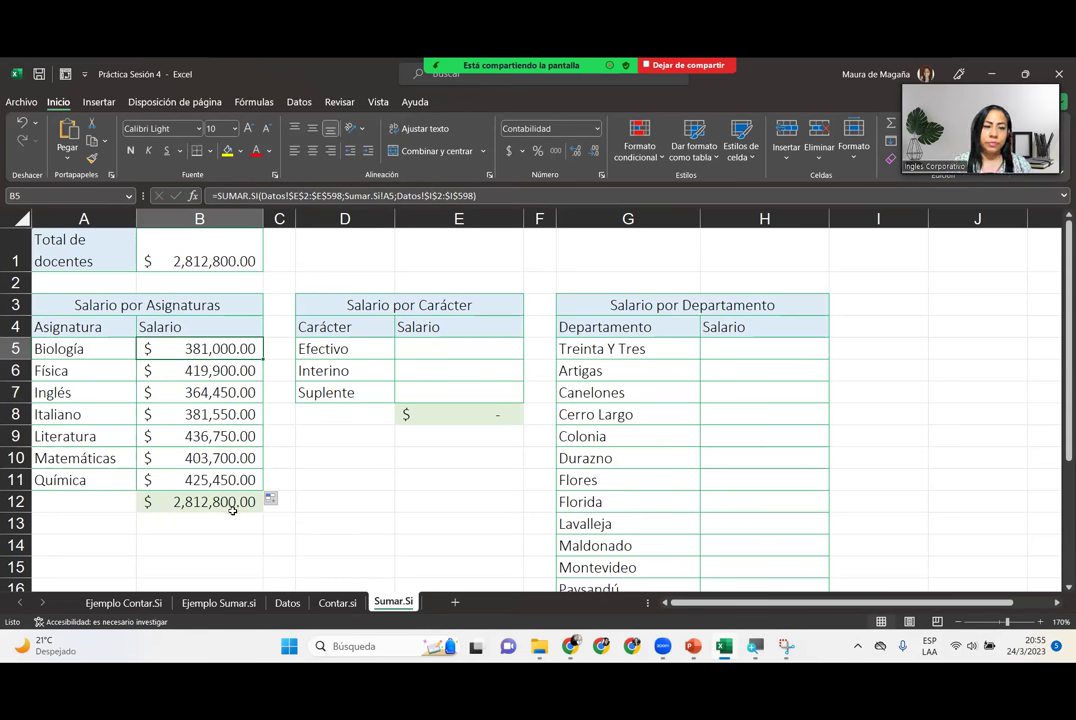
Step: Review the Biología formula's subject range, criterion and salary sum range arguments
double_click(229, 351)
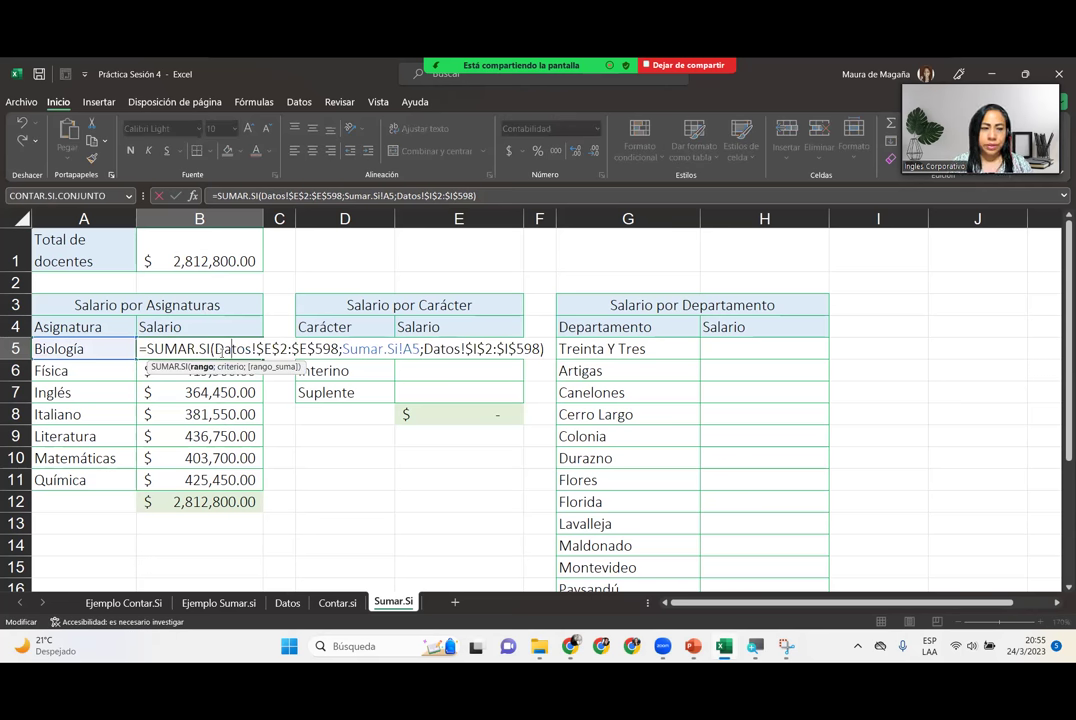
click(203, 368)
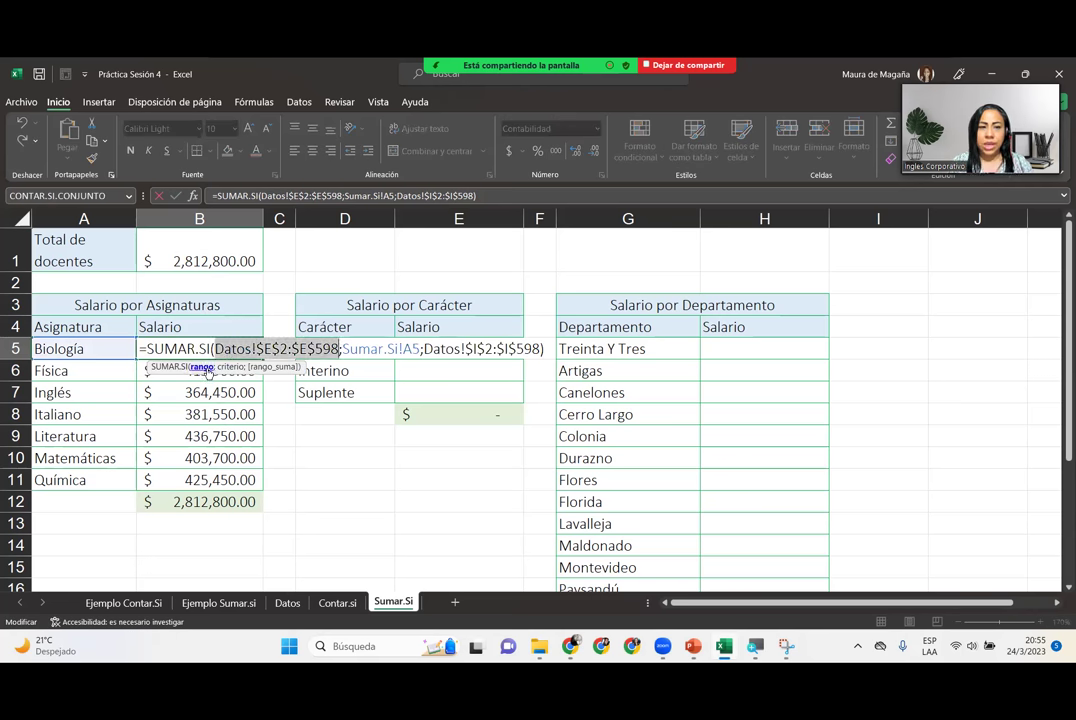
click(232, 367)
click(262, 367)
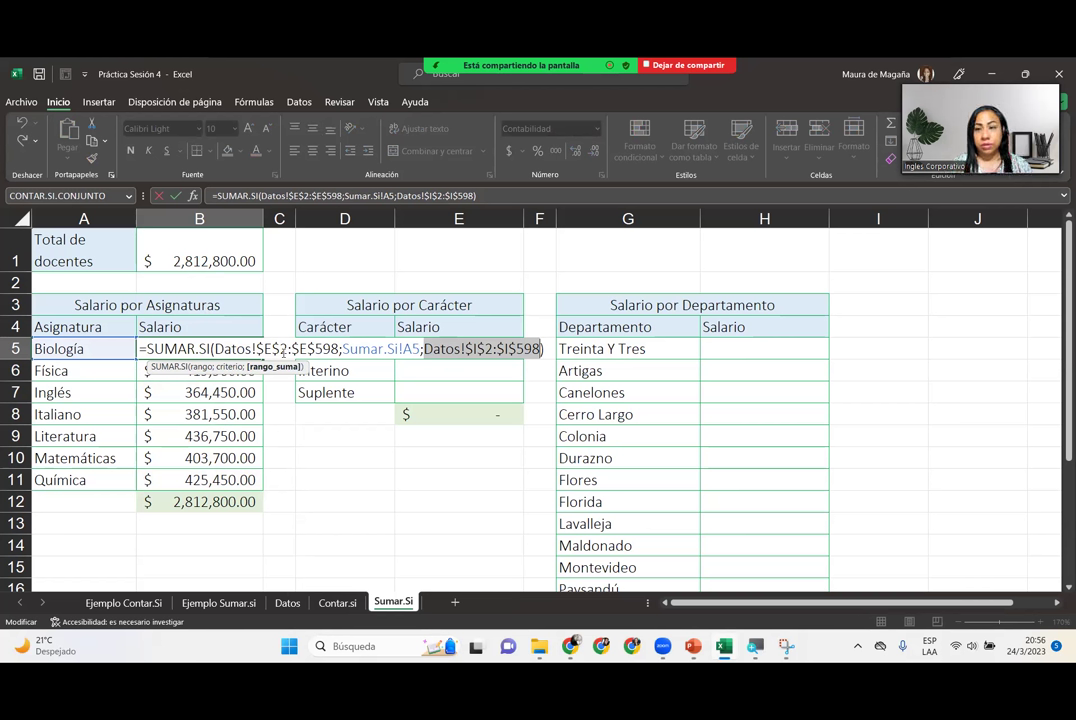
key(Return)
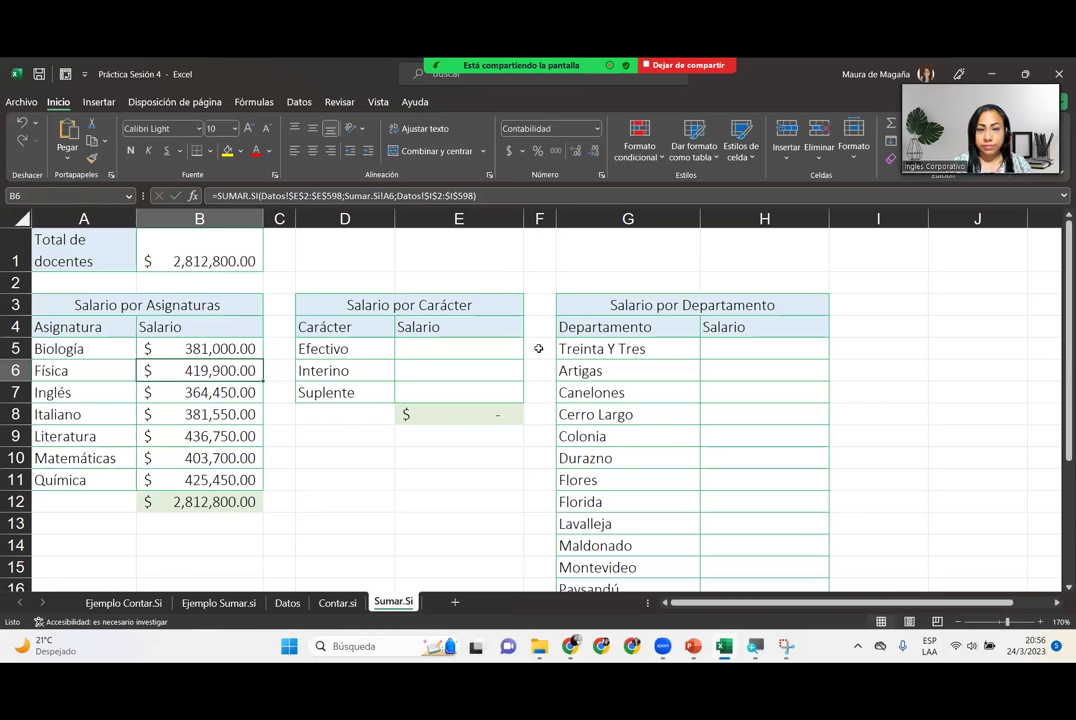
click(509, 353)
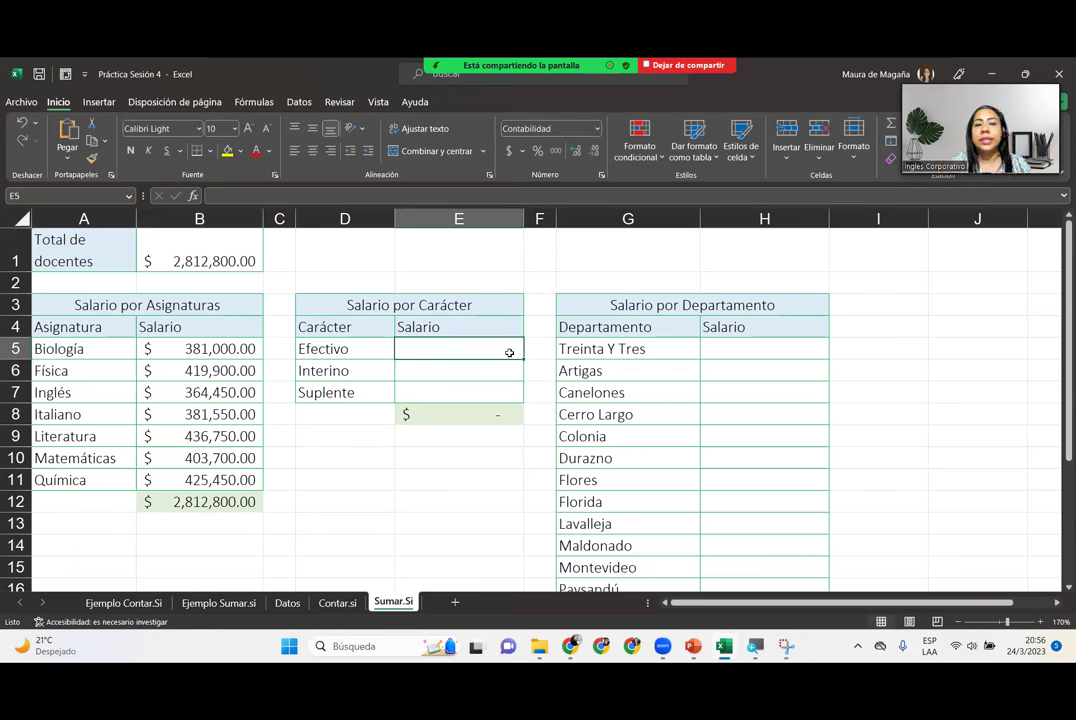
Step: Start a SUMAR.SI in E5 using Datos!D:D as range and Sumar.Si!D5 as criterion
text(=)
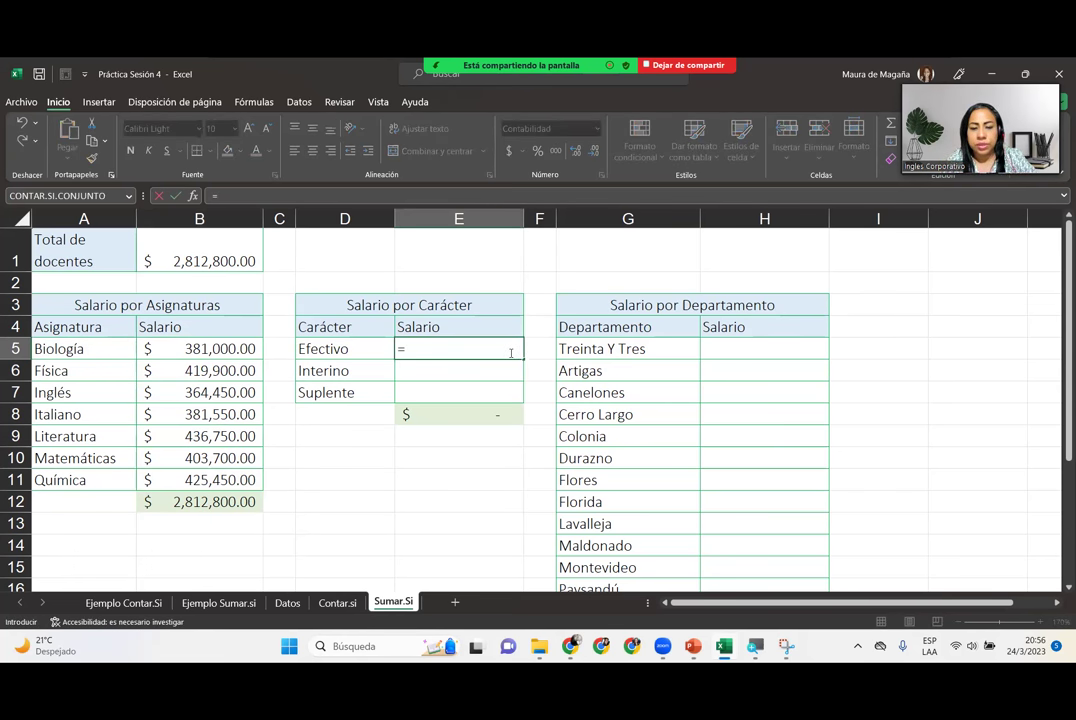
text(sumar)
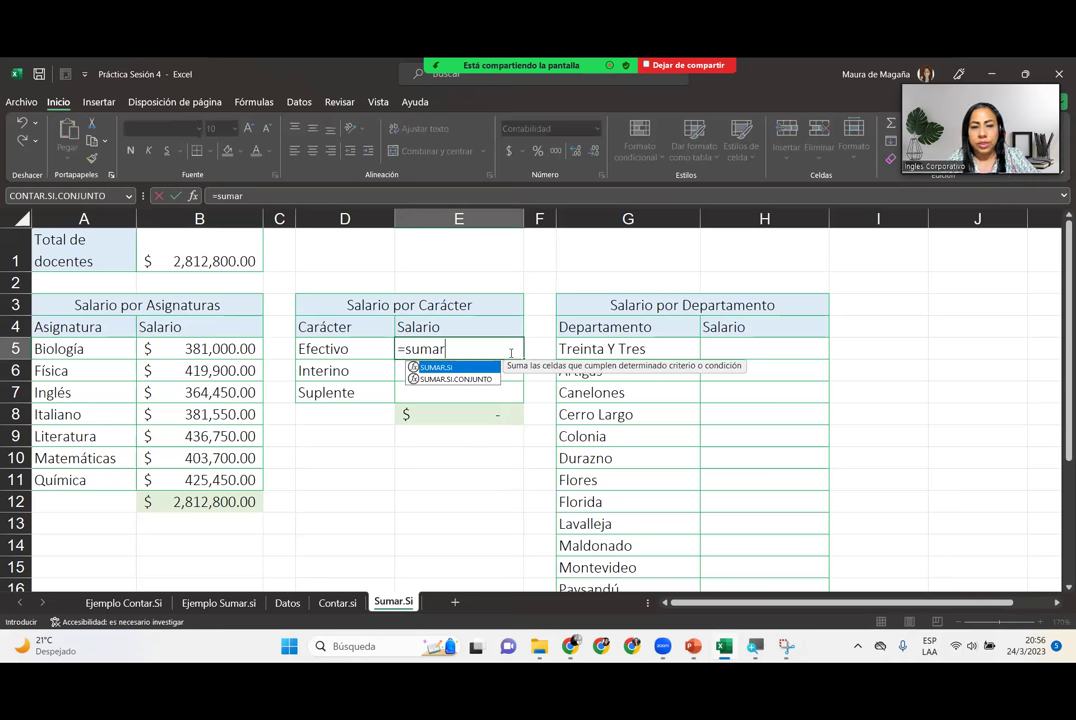
text(.)
key(Tab)
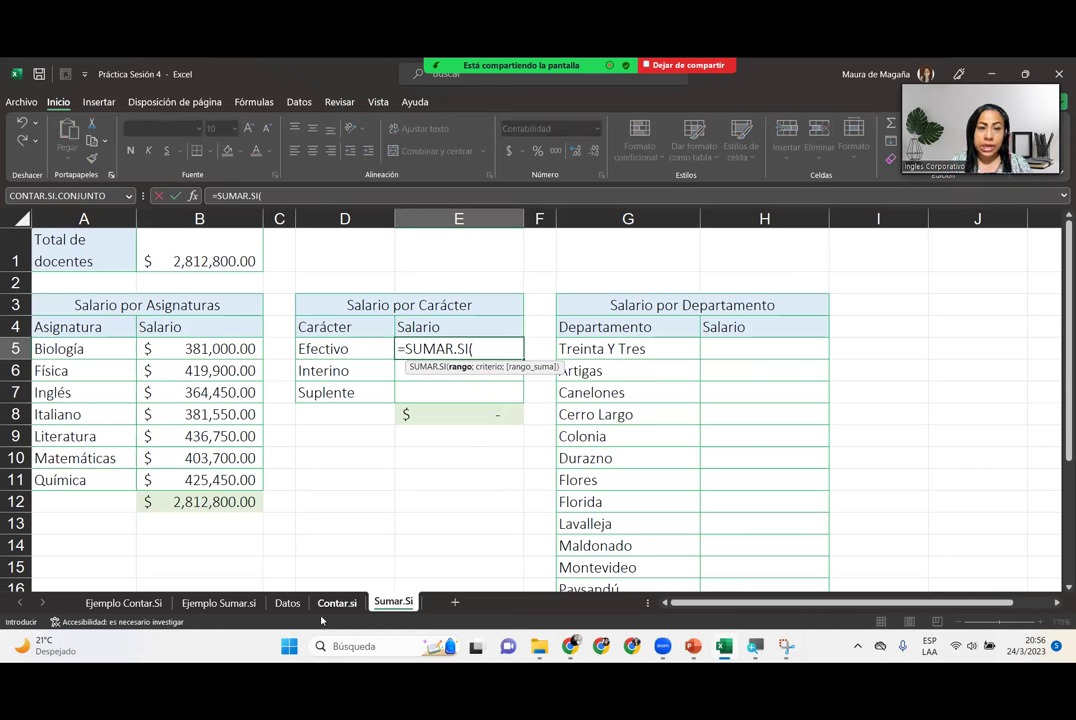
click(289, 603)
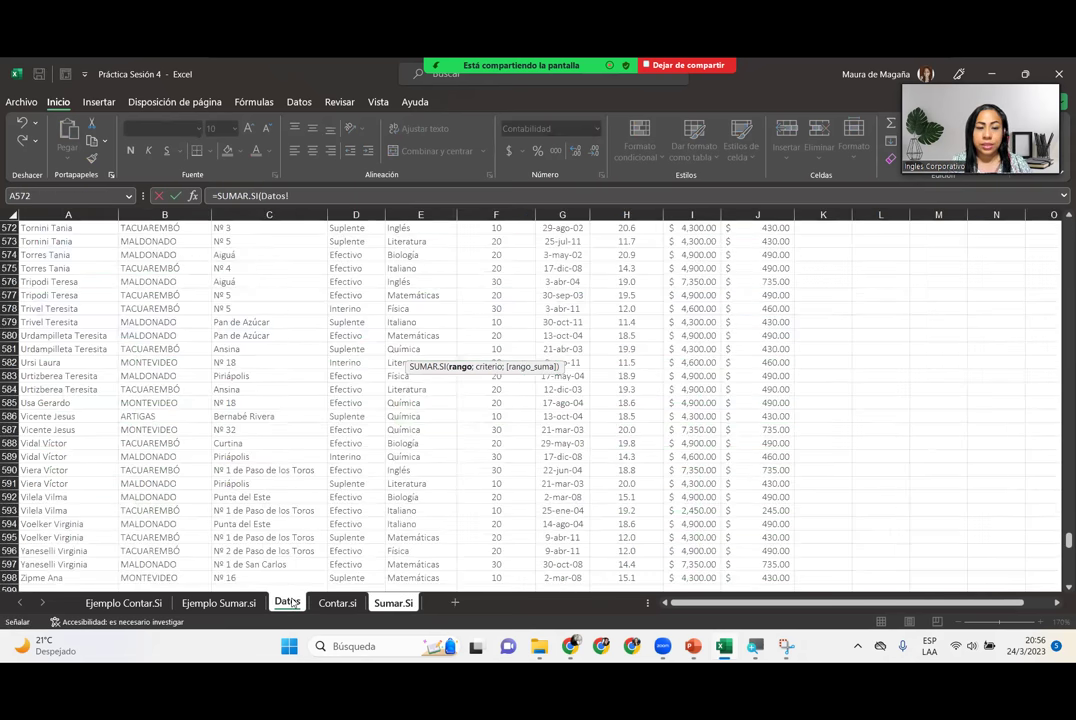
drag(1066, 540, 1066, 230)
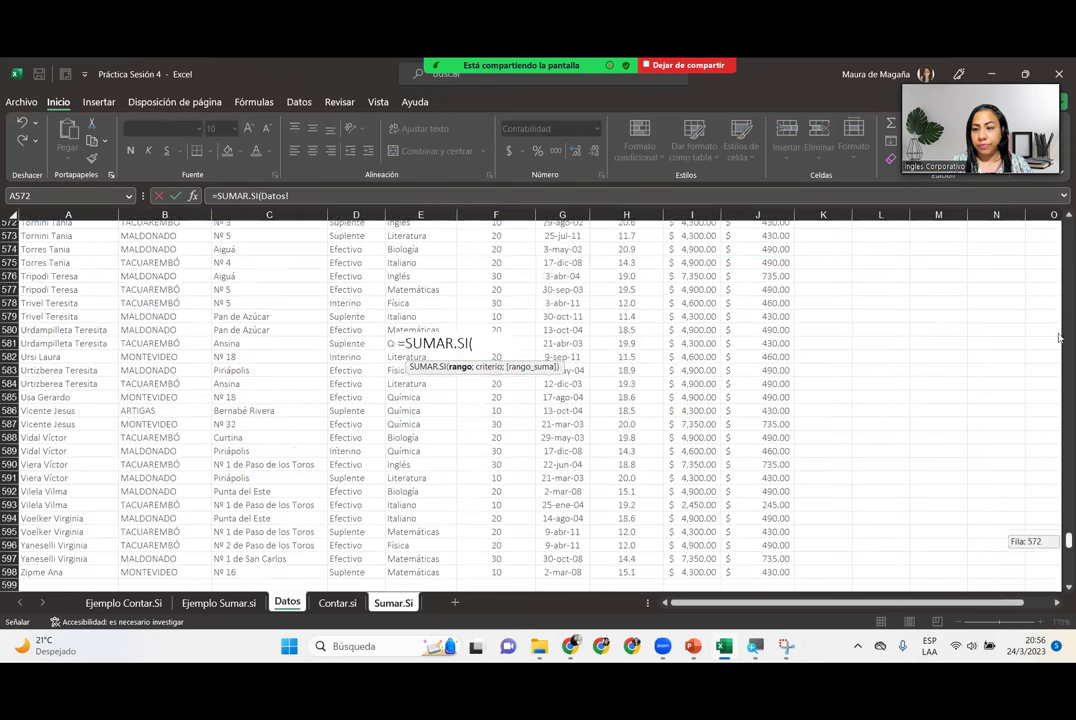
click(366, 214)
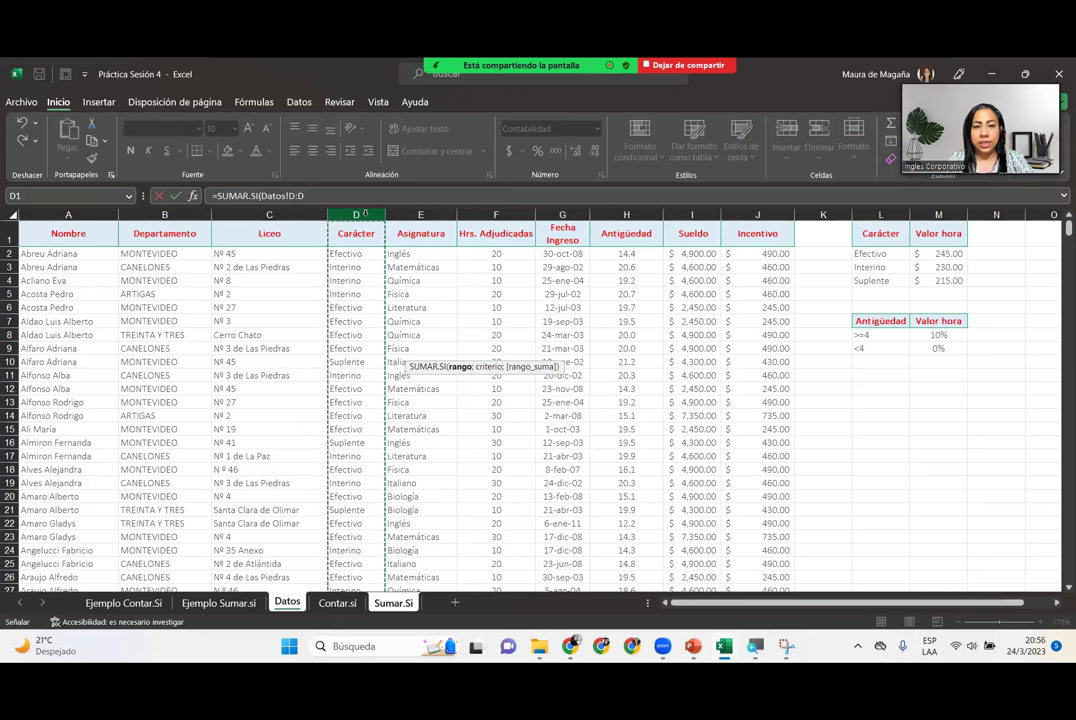
text(;)
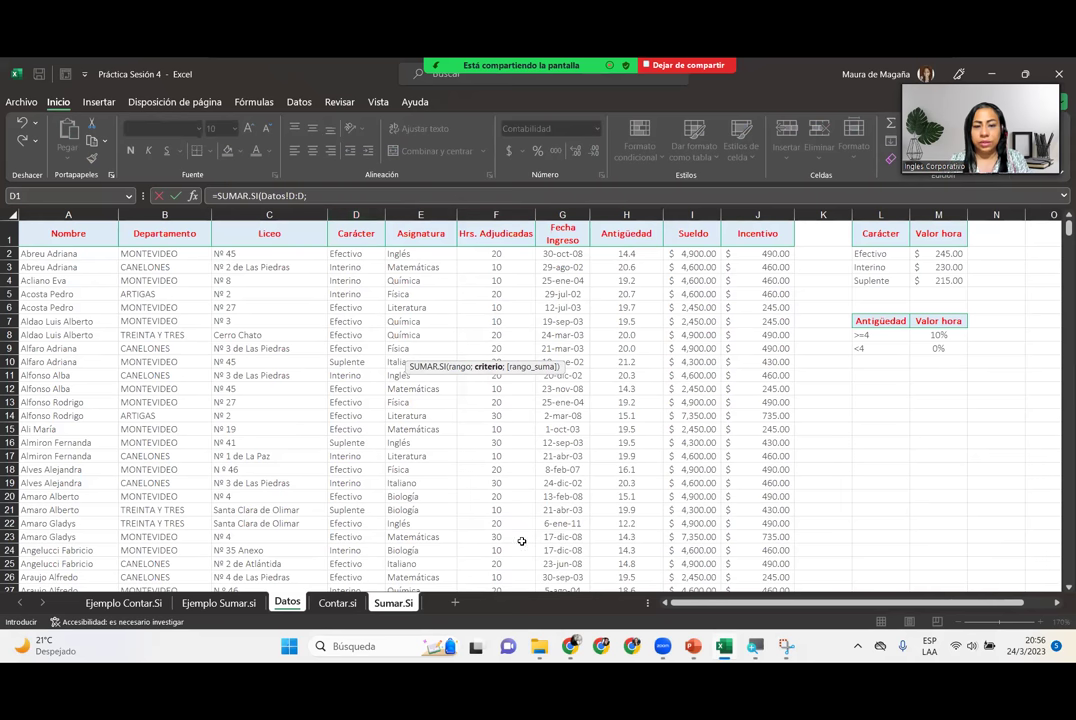
click(393, 602)
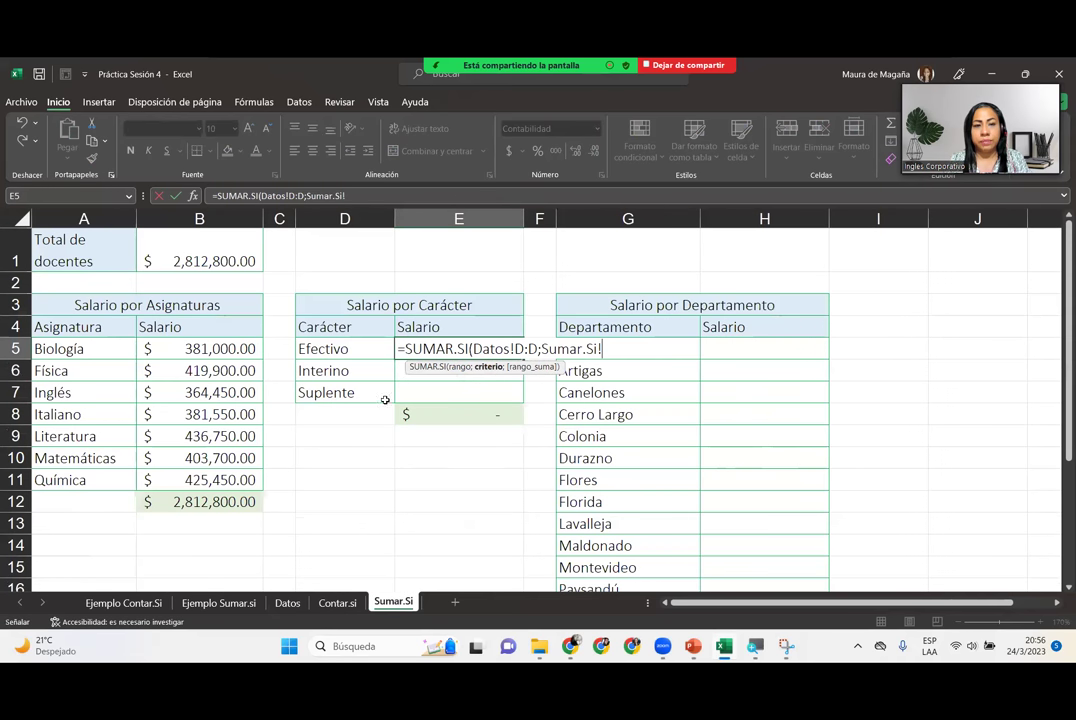
click(378, 350)
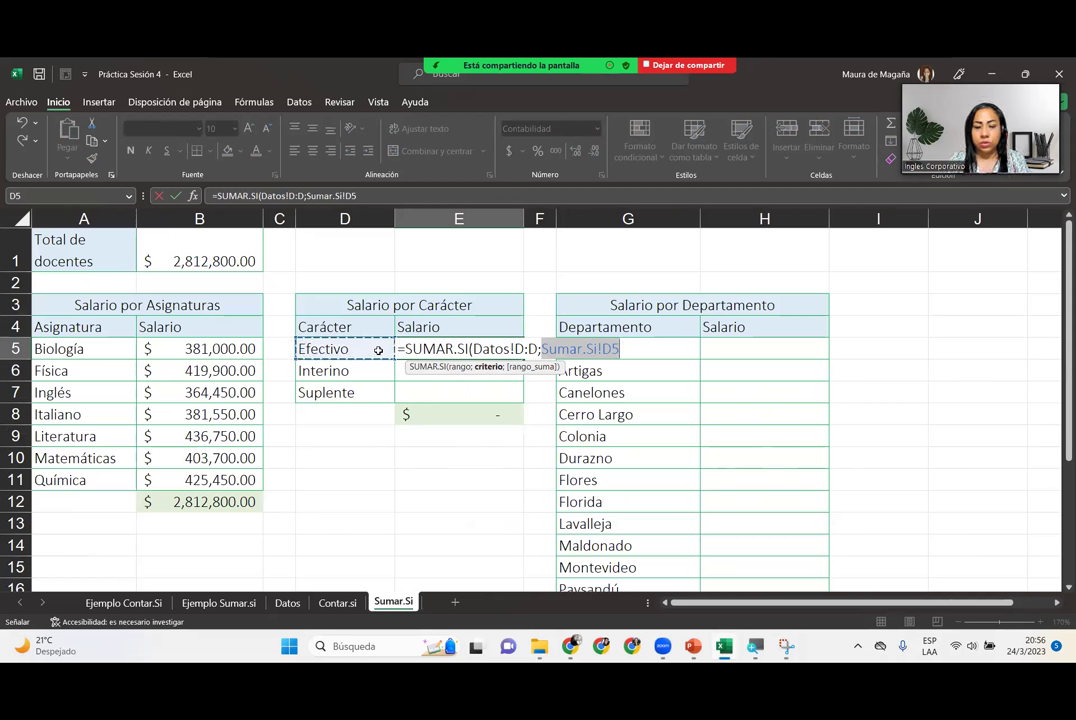
text(;)
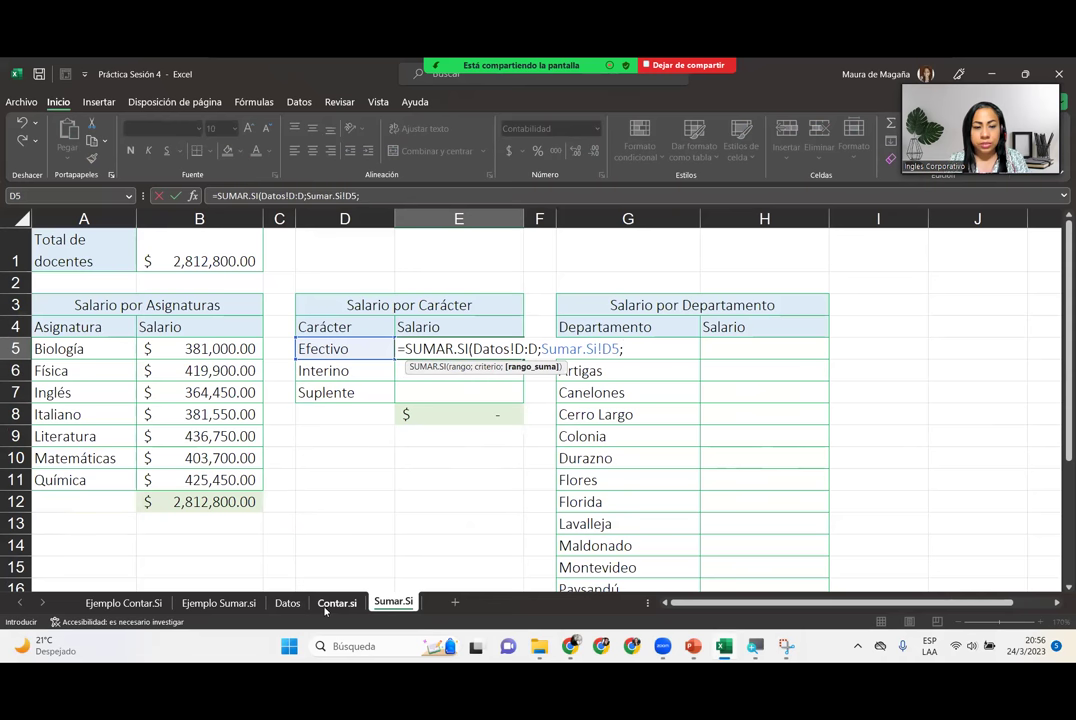
Step: Finish the E5 formula with Datos!I:I as sum range, giving Efectivo $ 1,641,500.00
click(300, 606)
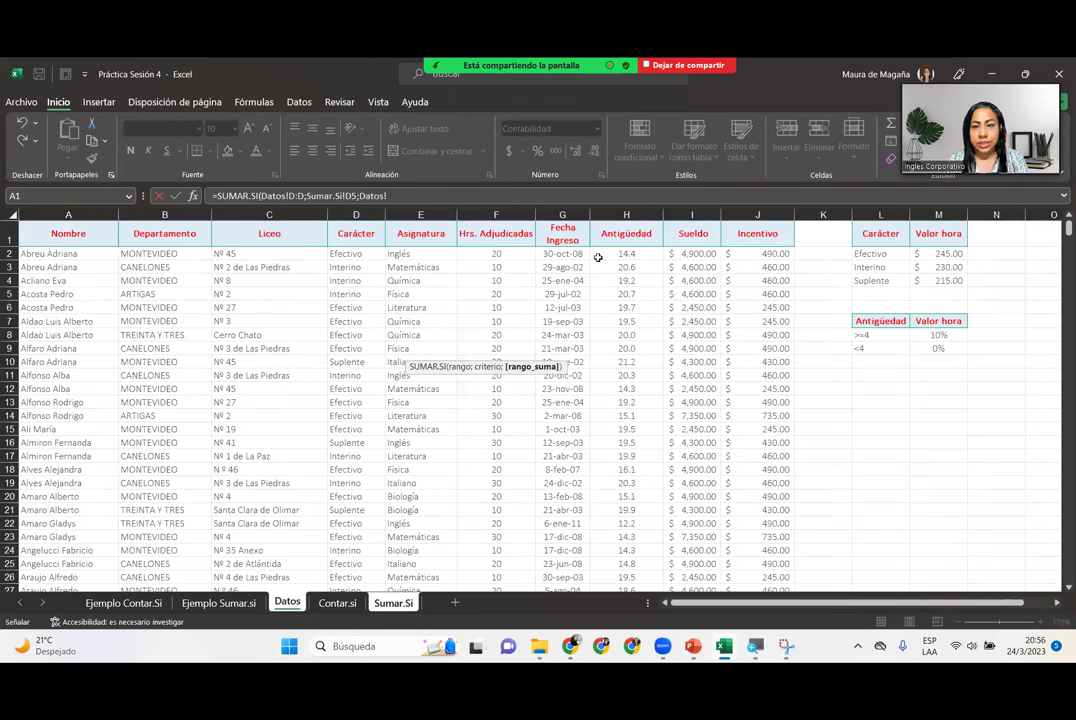
click(703, 214)
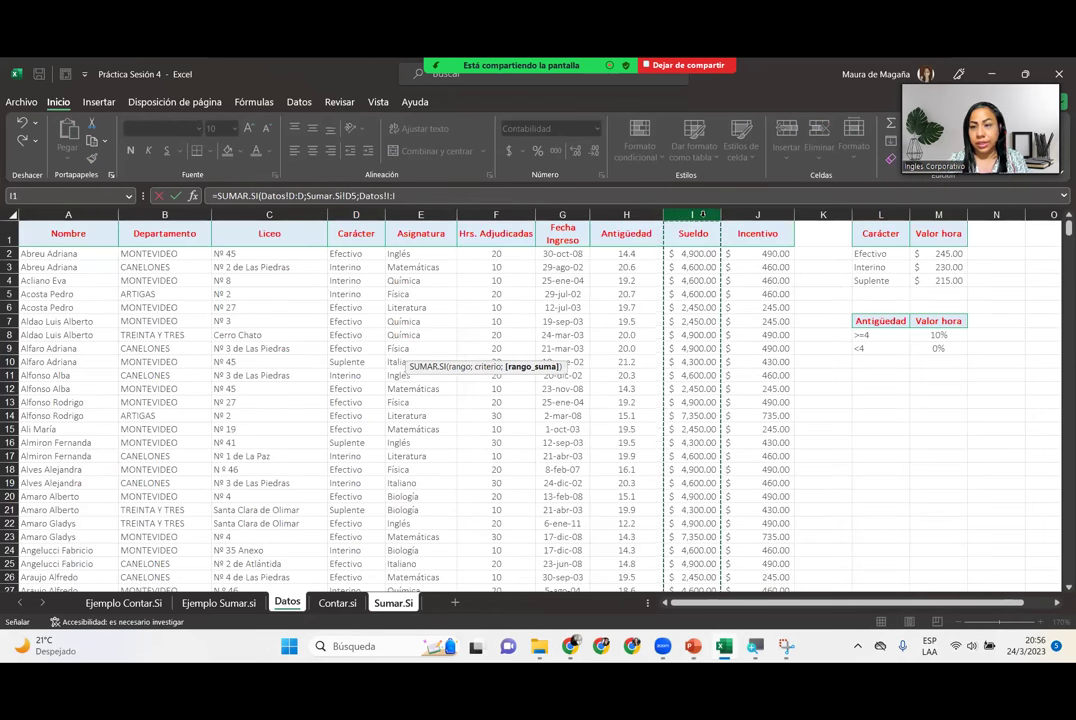
text())
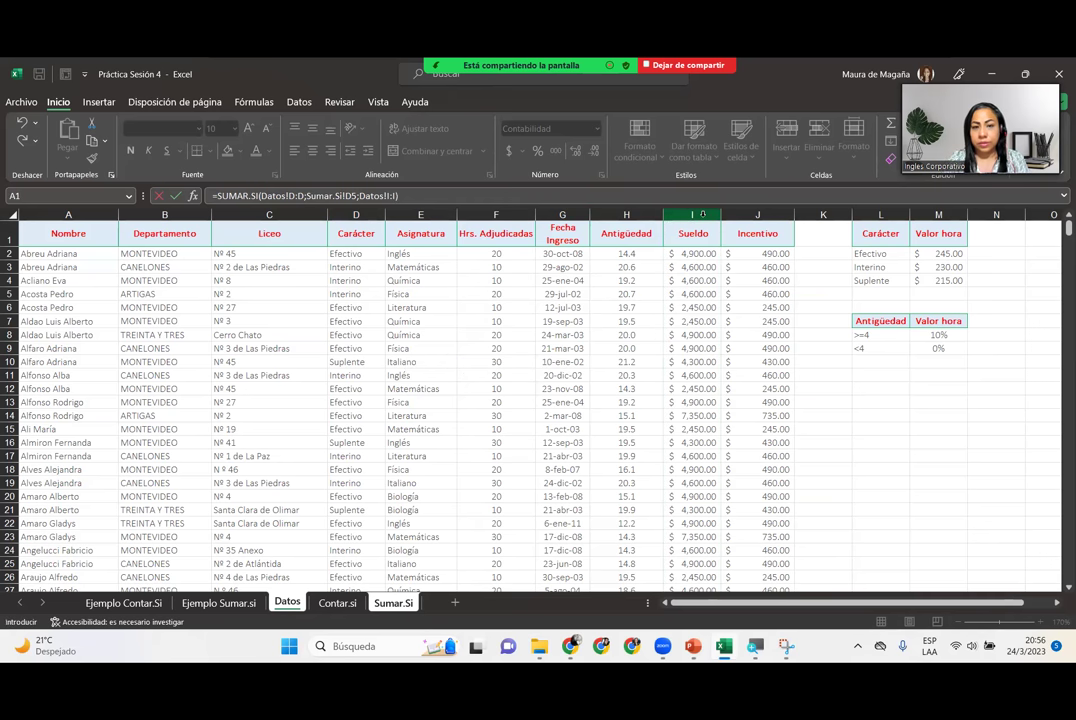
key(Return)
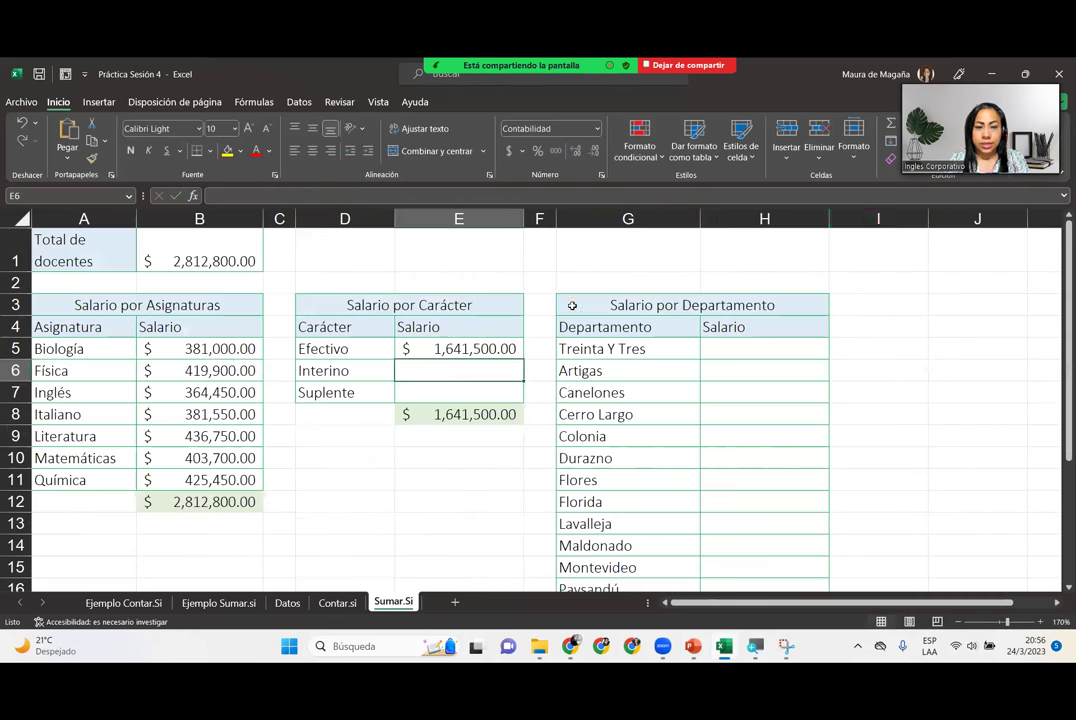
double_click(509, 348)
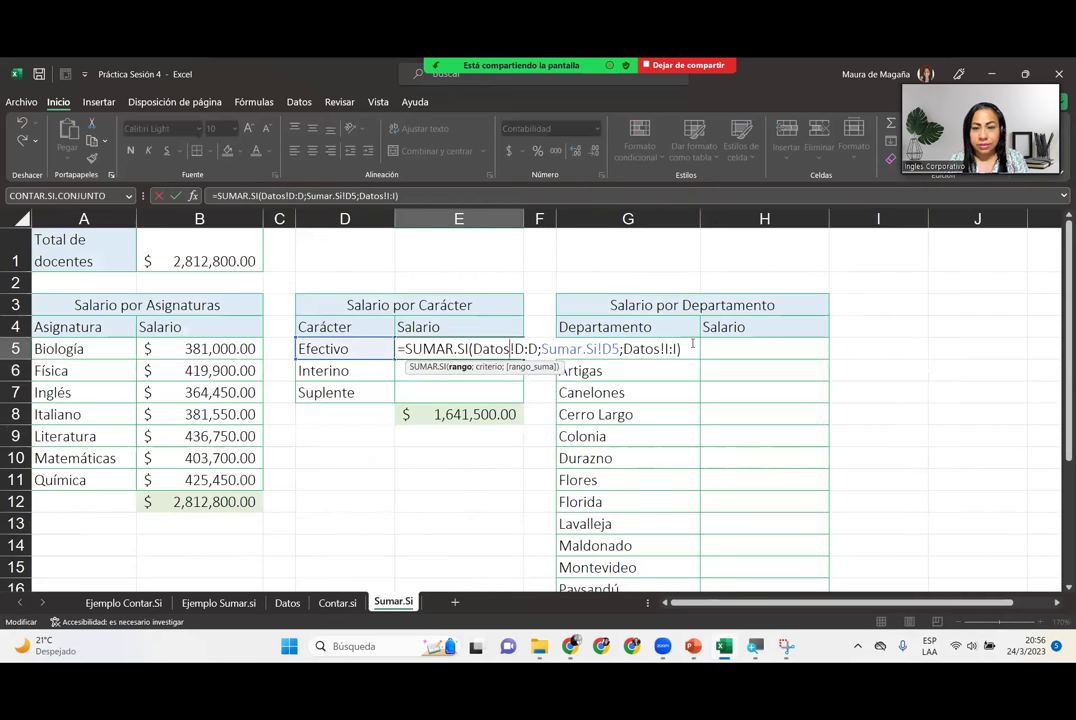
key(Return)
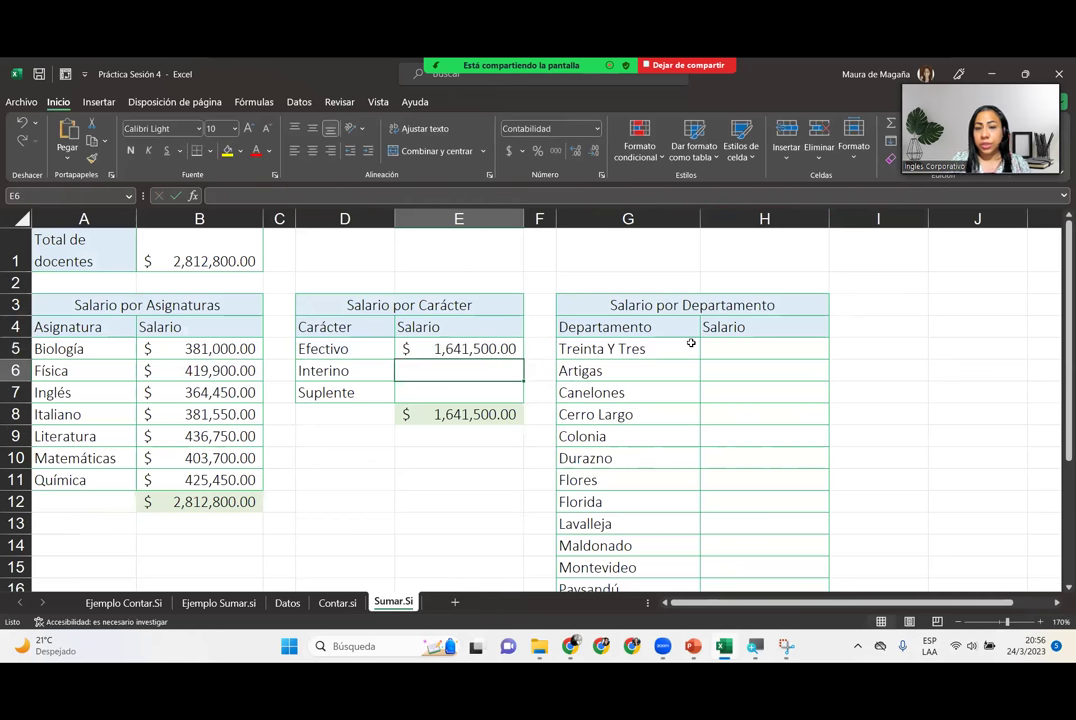
Step: Copy the E5 formula down for Interino and Suplente, then reopen it to explain its parts
click(521, 355)
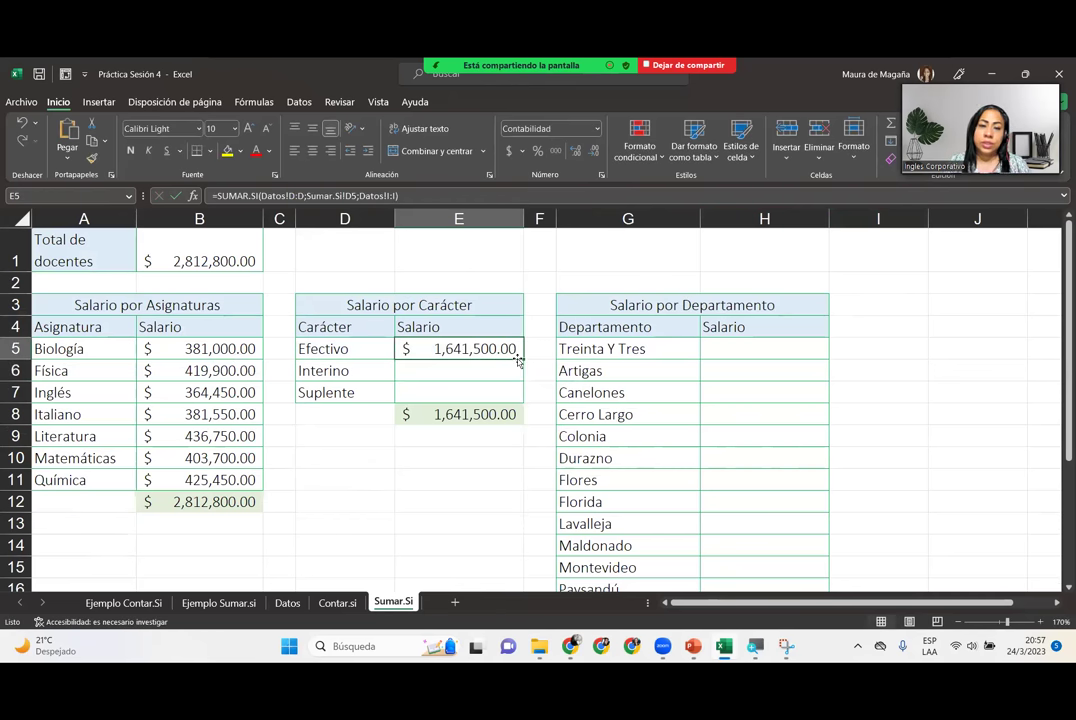
drag(523, 358, 523, 400)
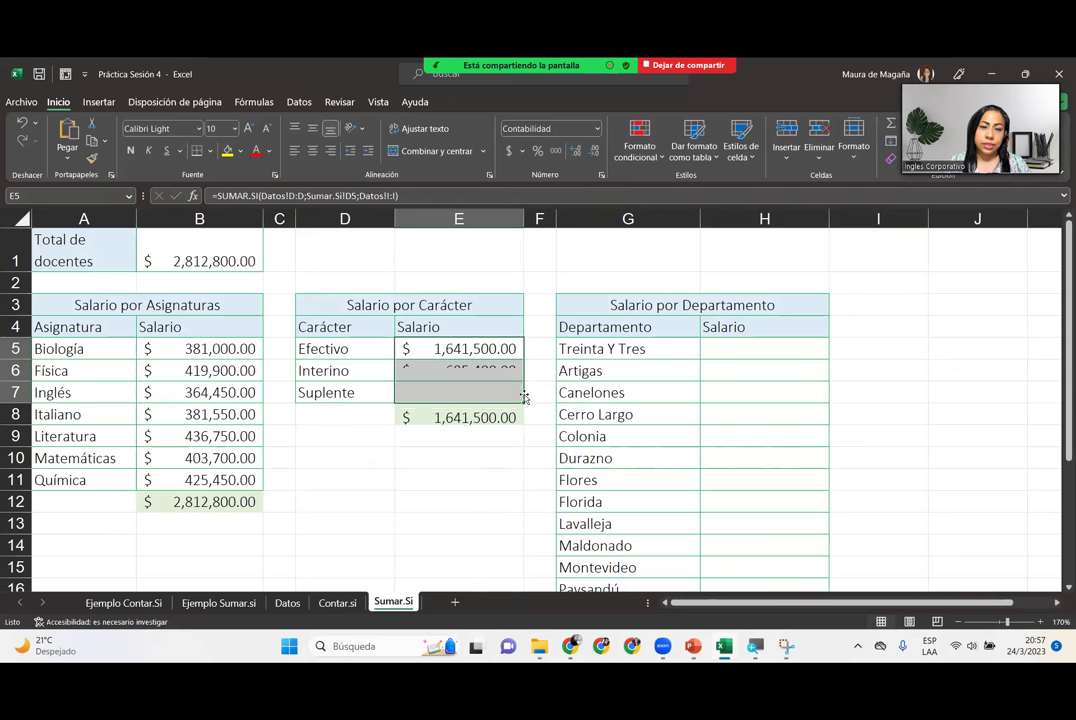
click(491, 357)
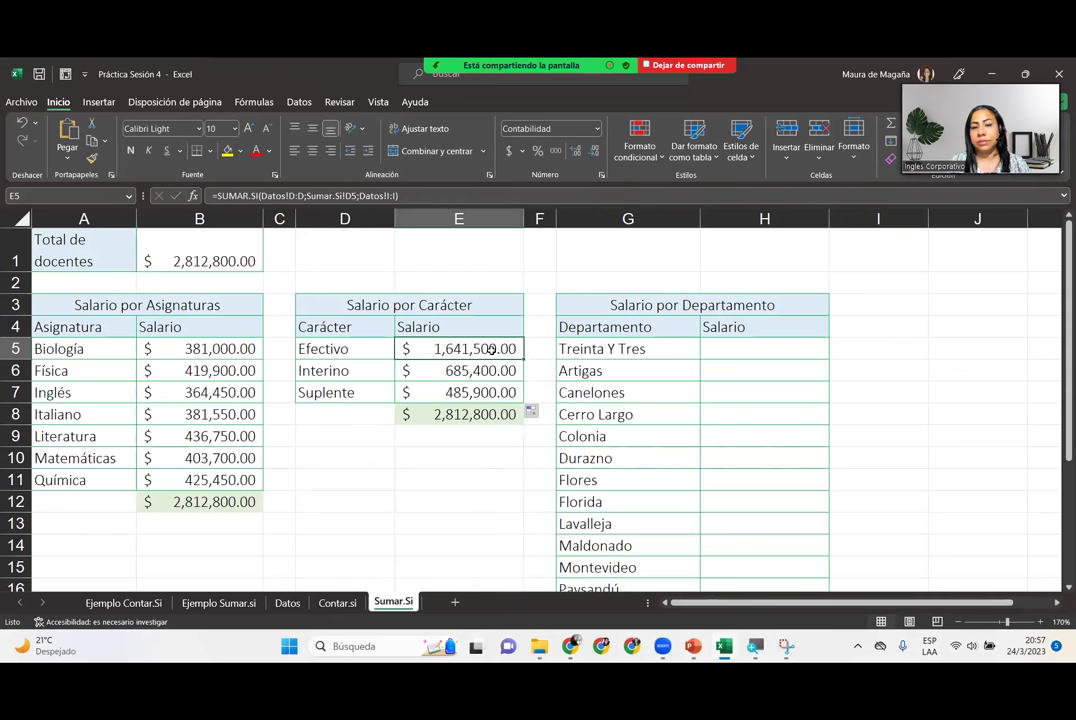
double_click(500, 350)
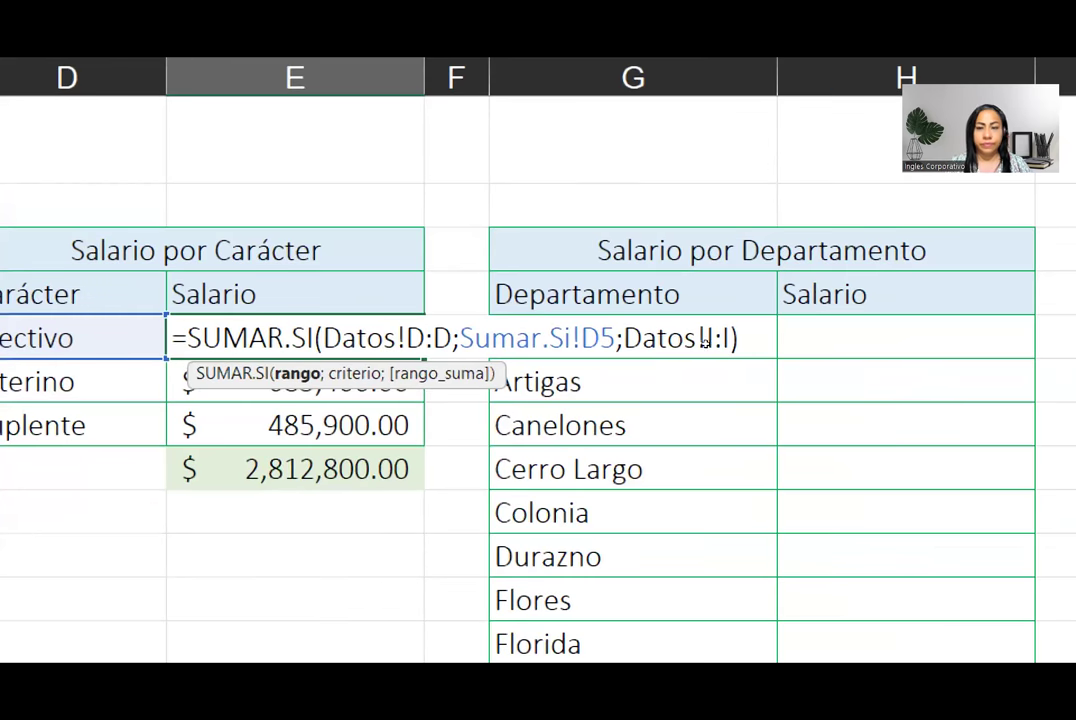
key(End)
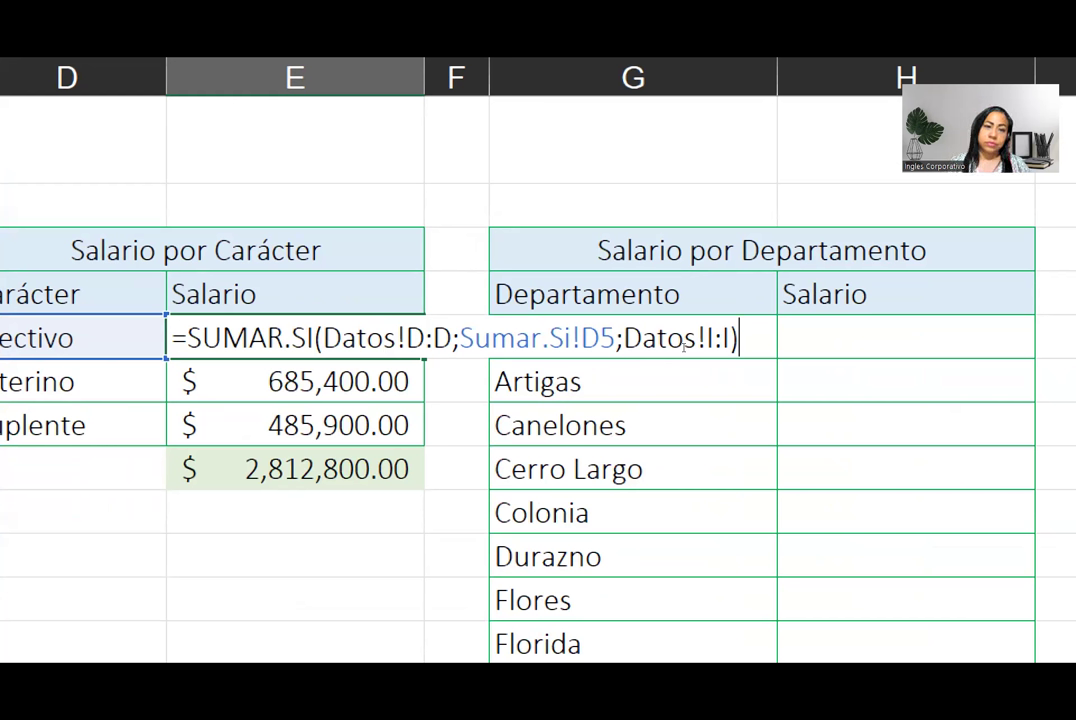
key(Return)
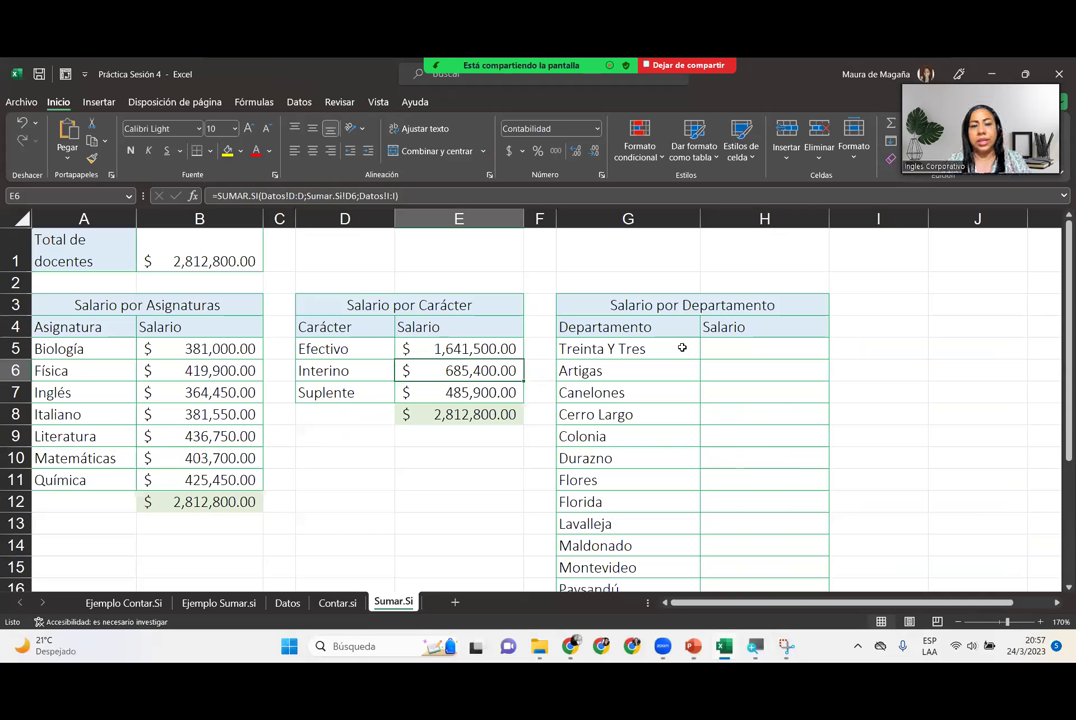
double_click(410, 604)
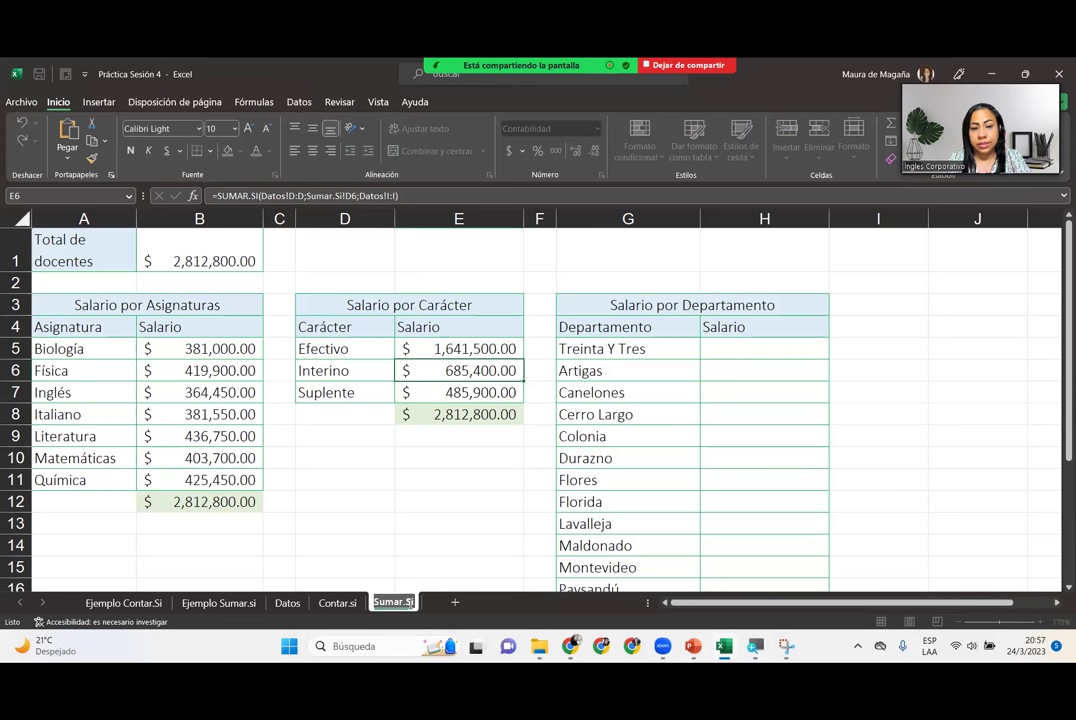
click(464, 460)
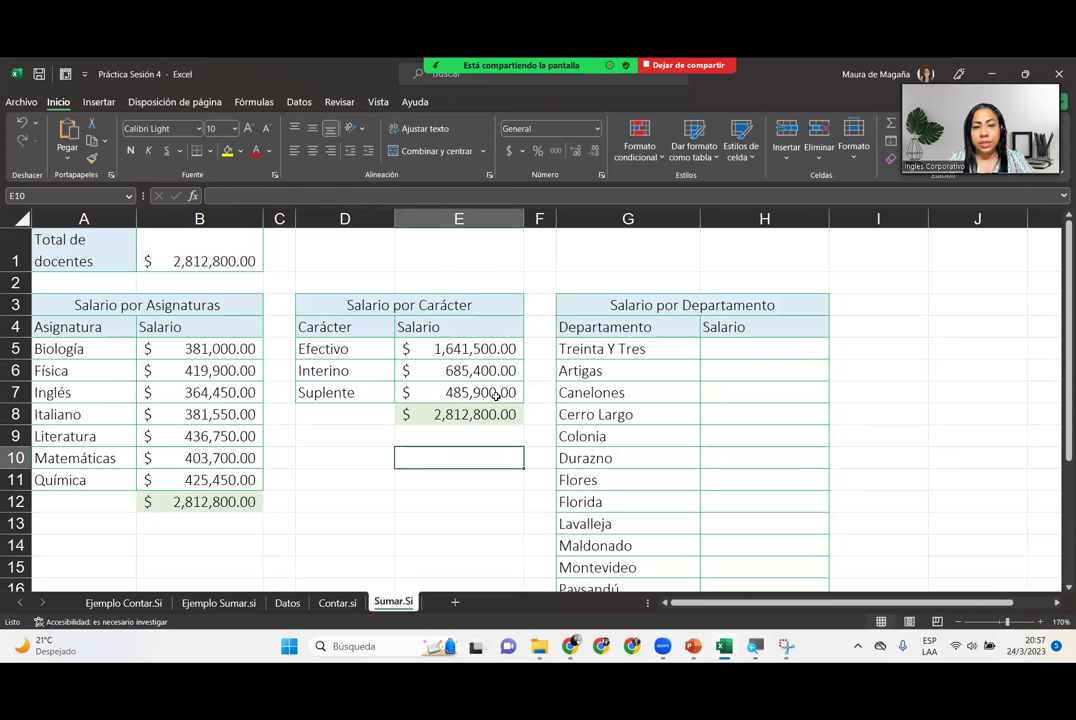
click(504, 348)
double_click(506, 344)
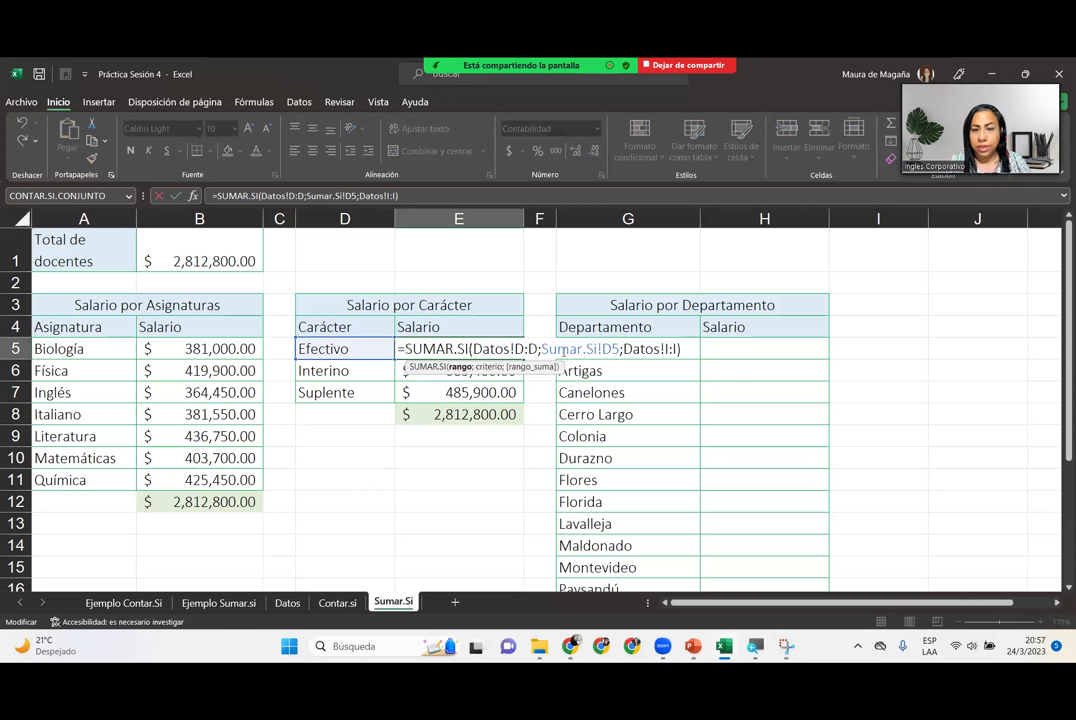
drag(541, 349, 620, 349)
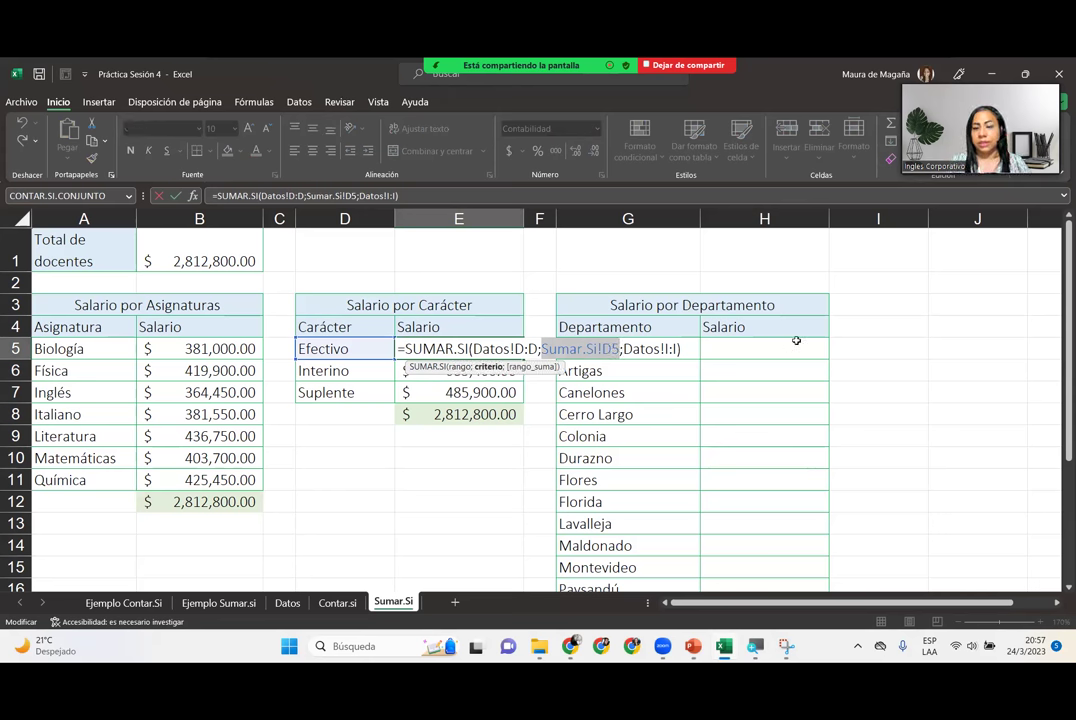
key(Return)
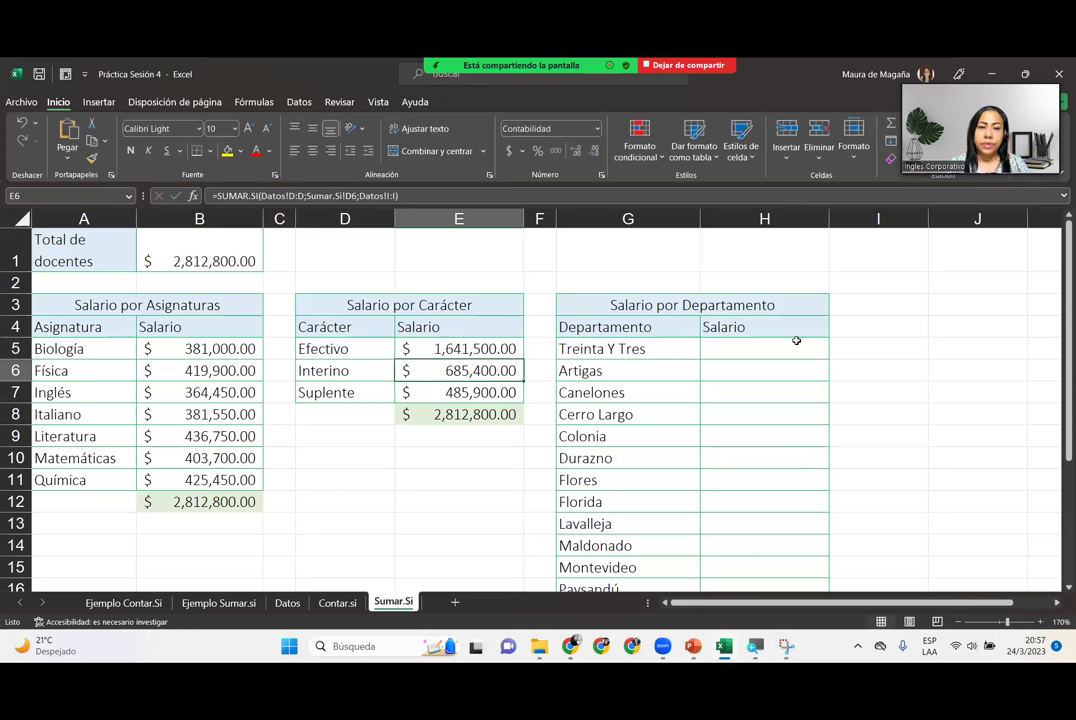
click(783, 346)
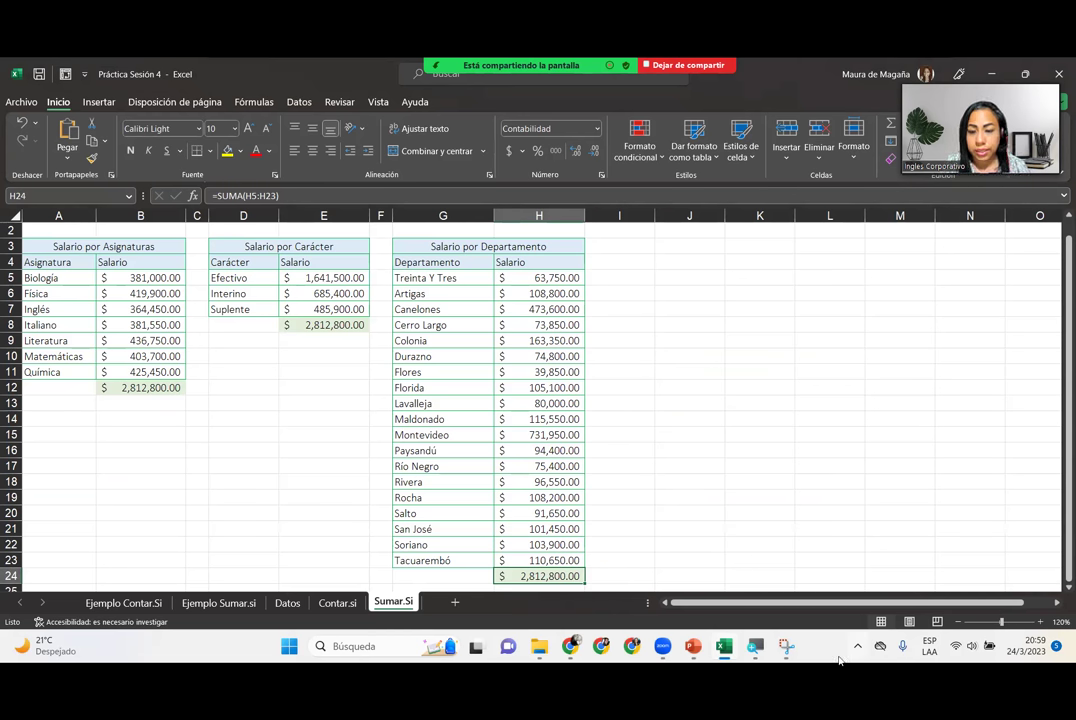
Step: Take a new snip of the Excel window showing the Sumar.Si salary tables and copy it
key(alt+Tab)
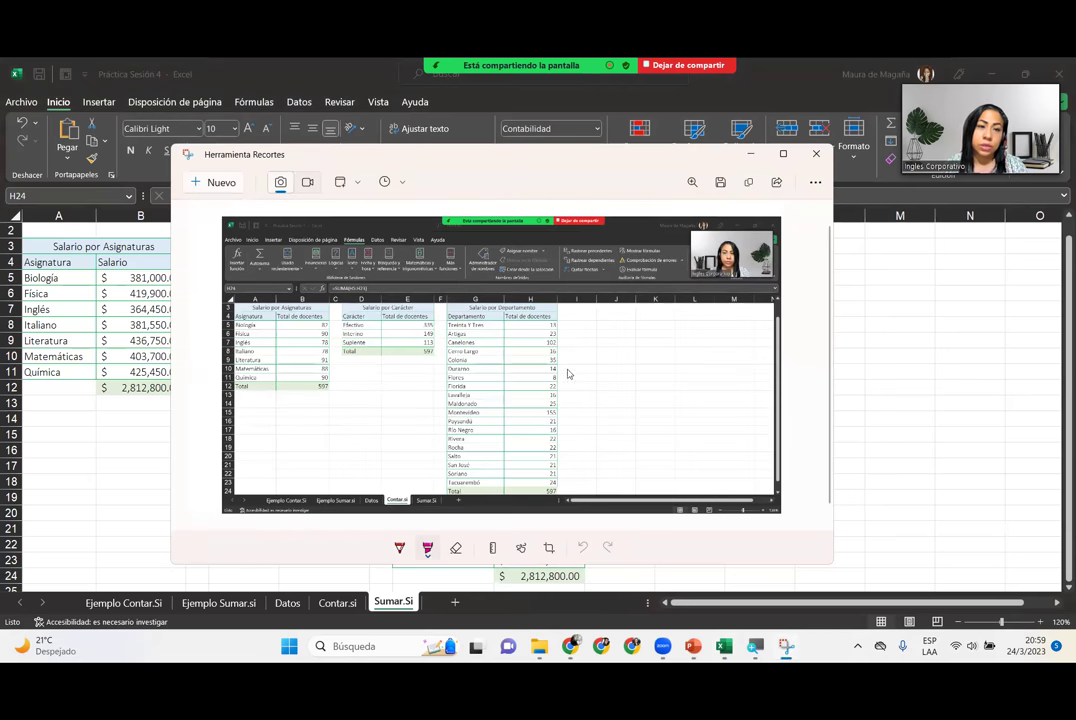
click(207, 181)
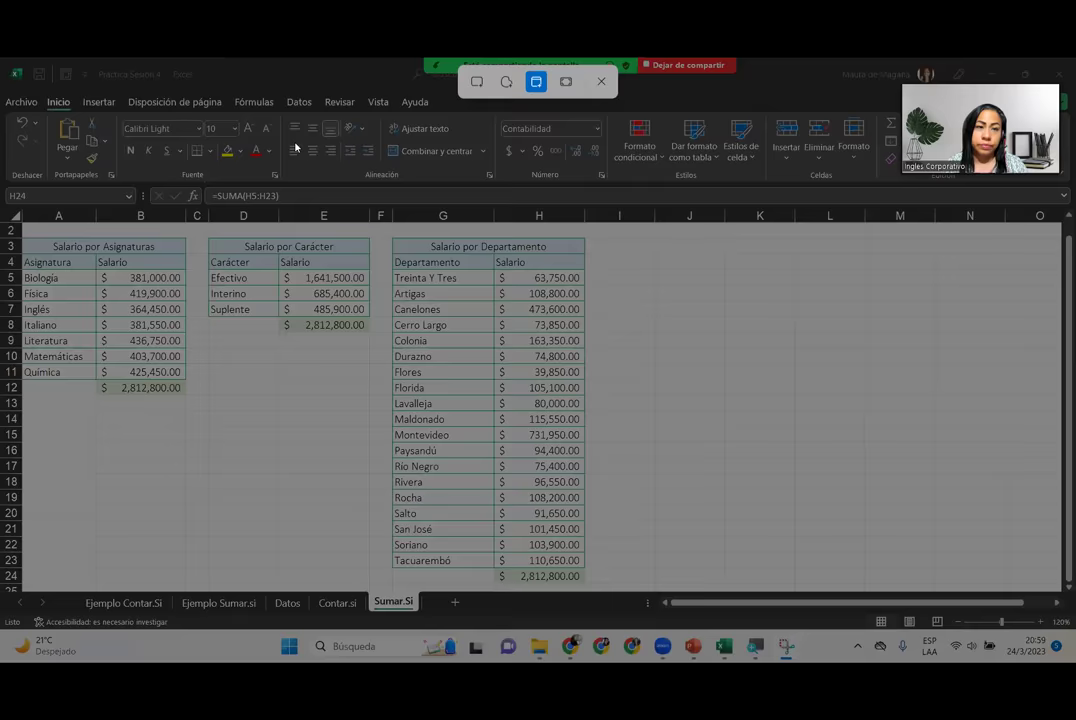
key(Escape)
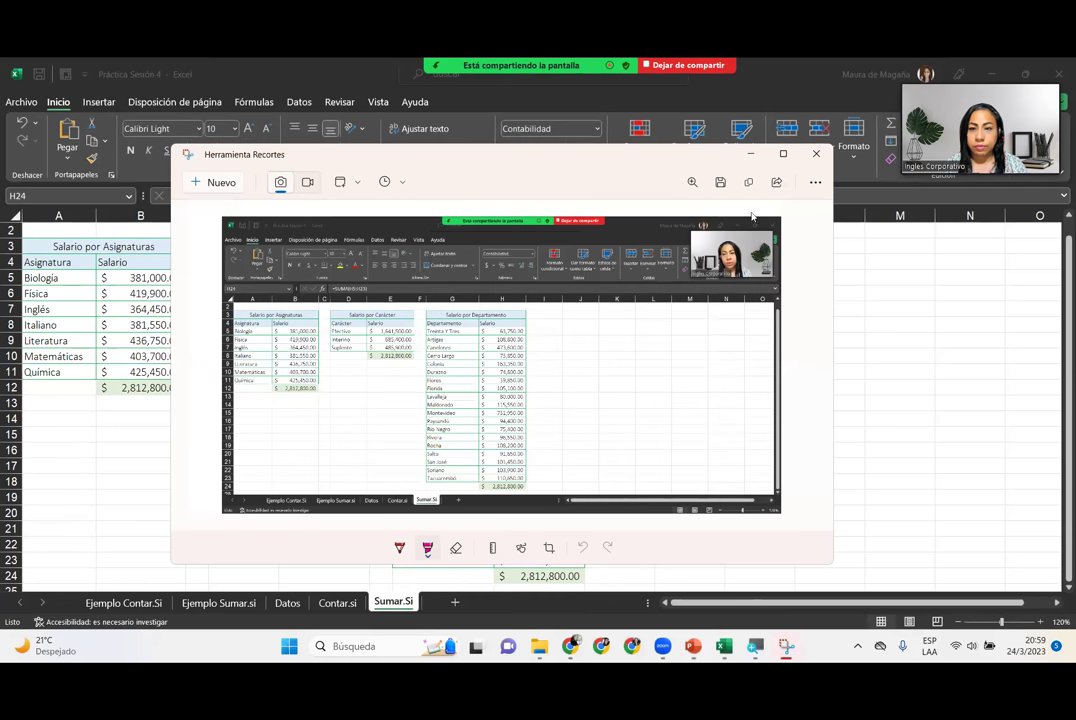
click(229, 185)
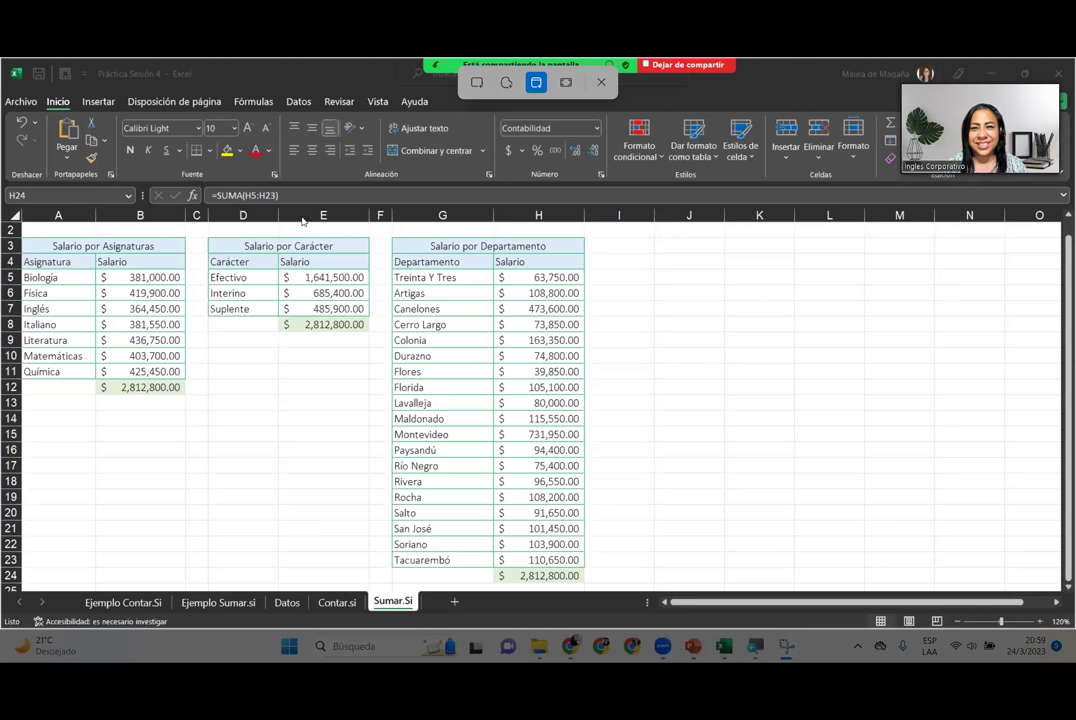
click(323, 293)
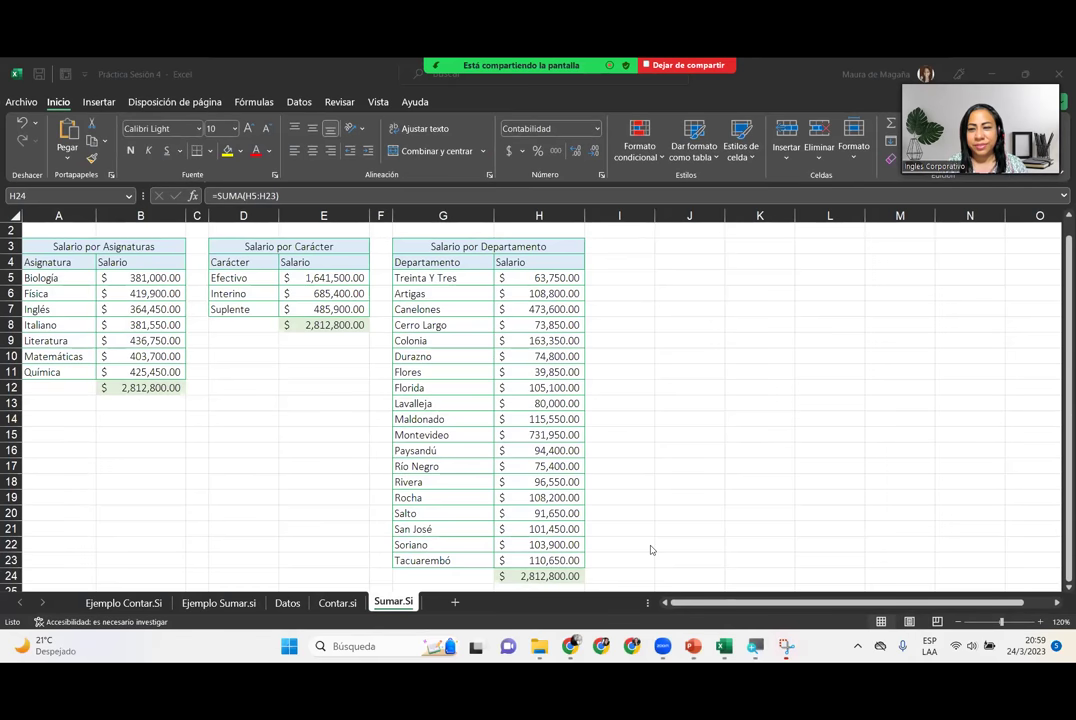
click(785, 648)
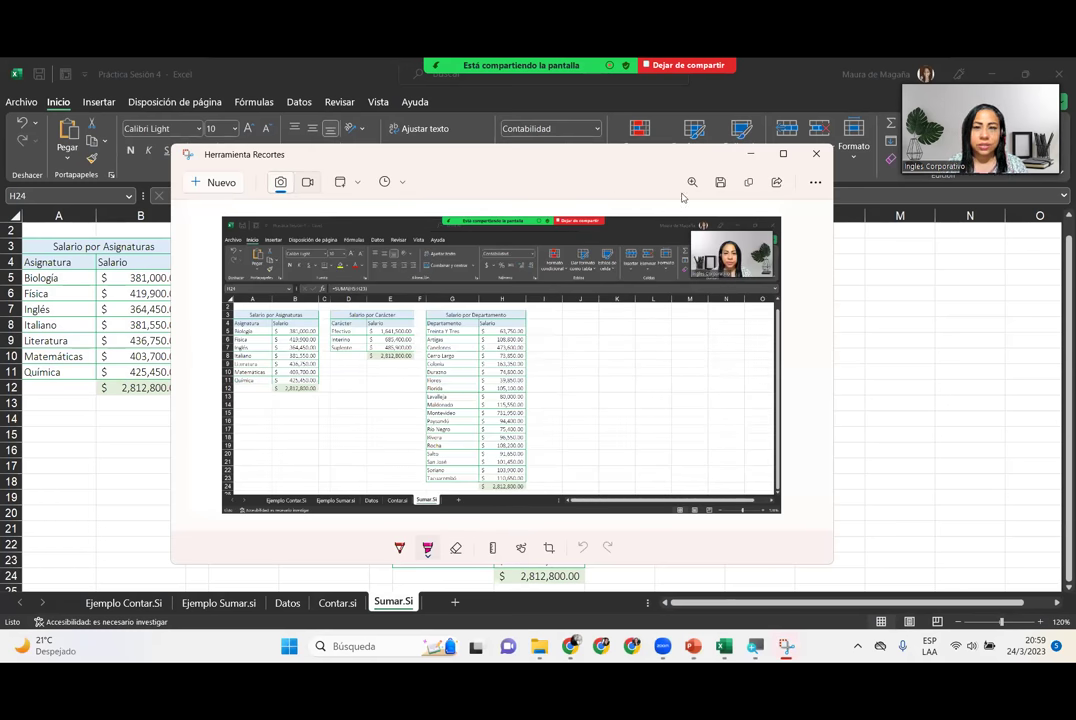
click(747, 182)
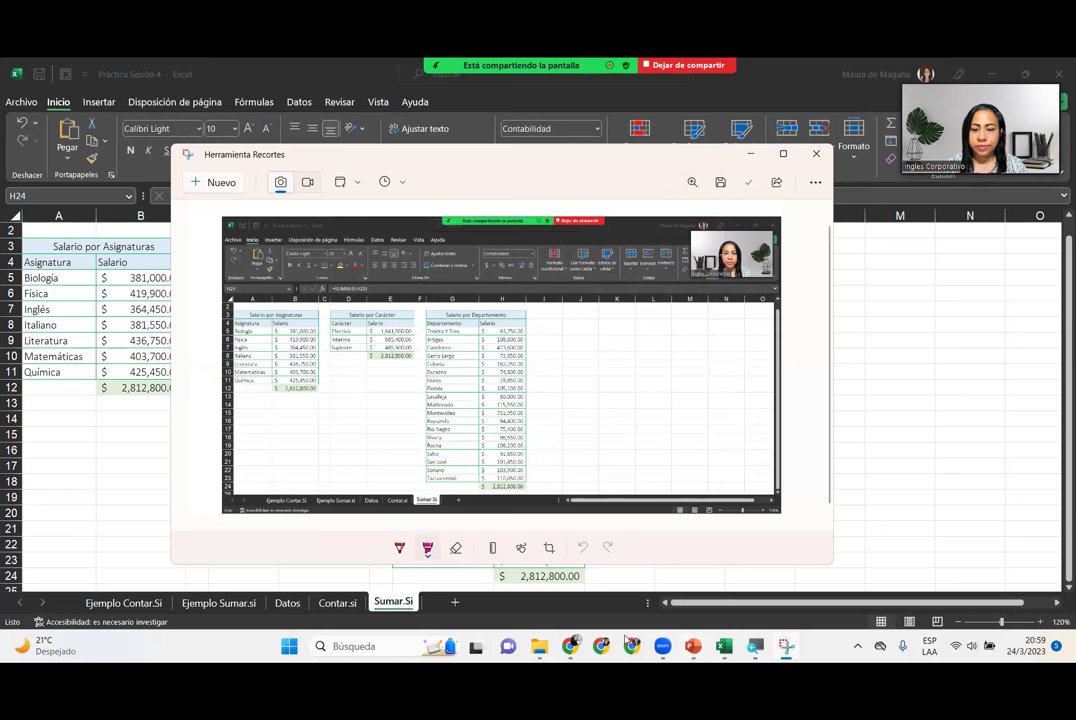
click(723, 651)
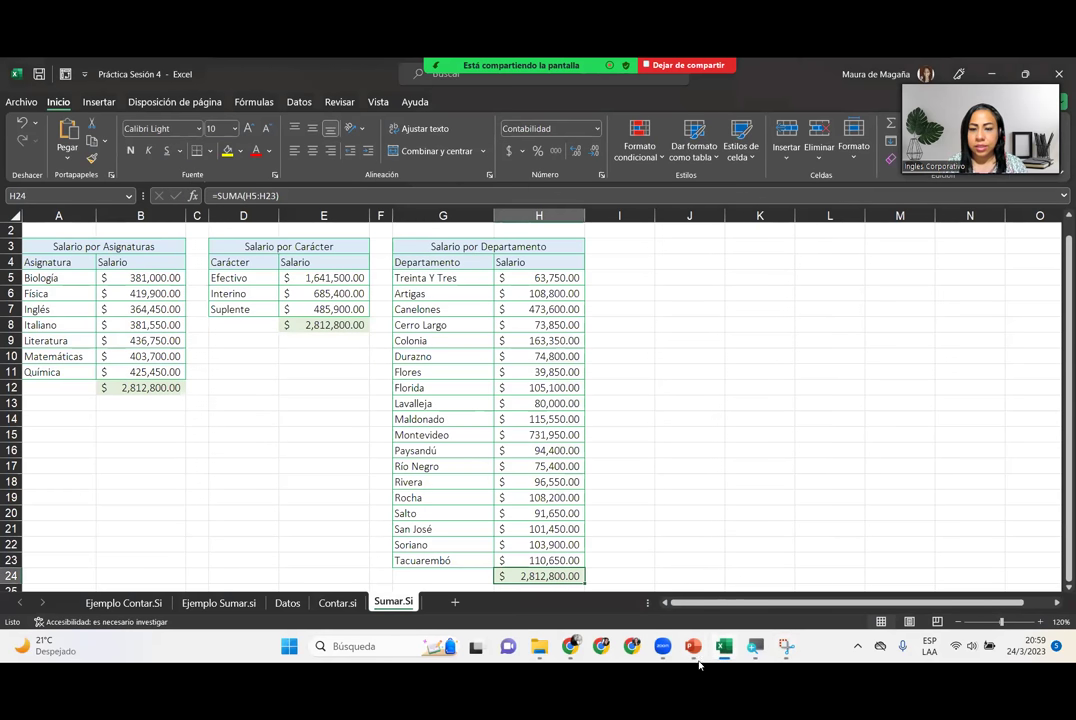
Step: Post the Sumar.Si screenshot to the G5-EXI-03-2023 group with the caption 'su nombre'
mouse_move(660, 652)
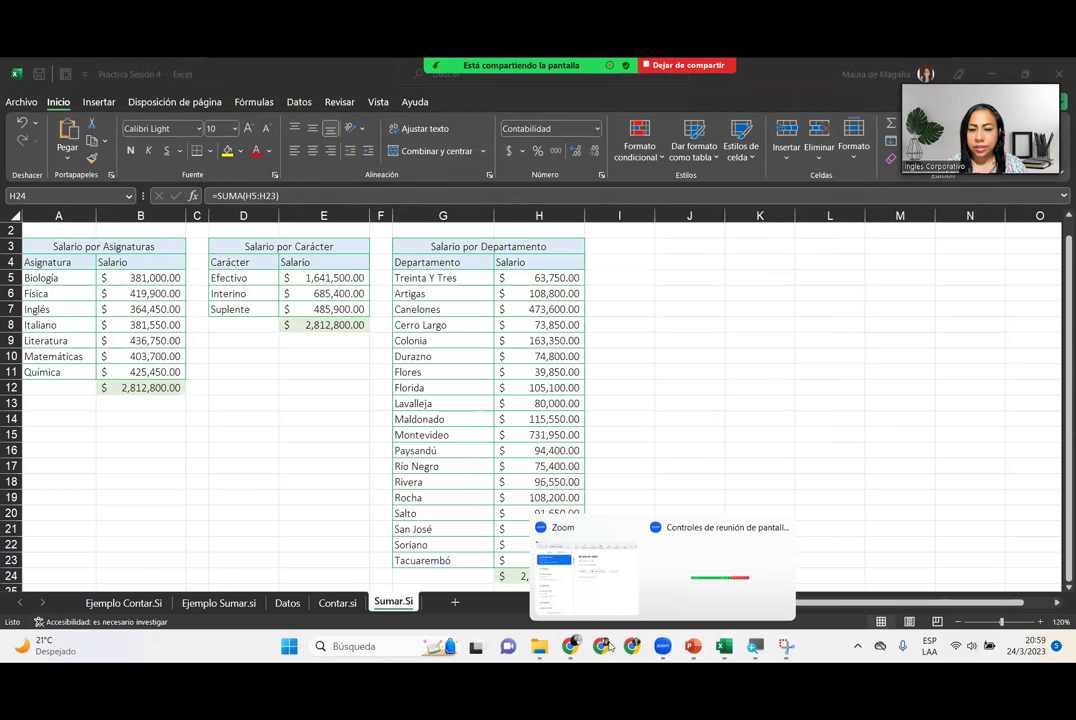
click(570, 646)
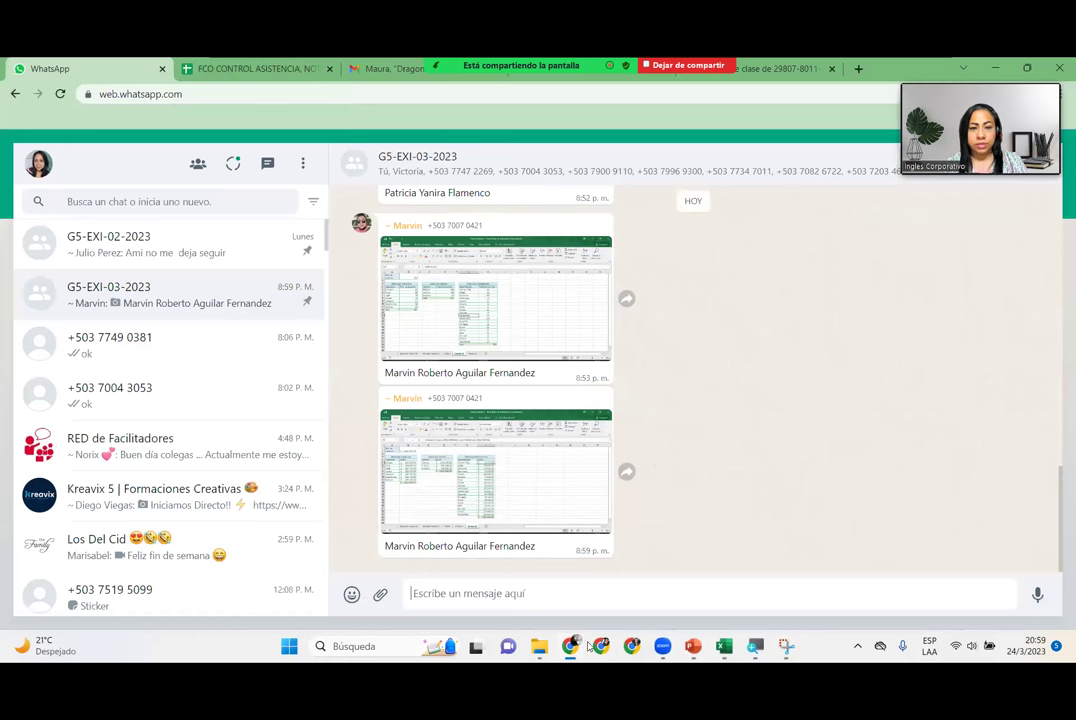
key(ctrl+v)
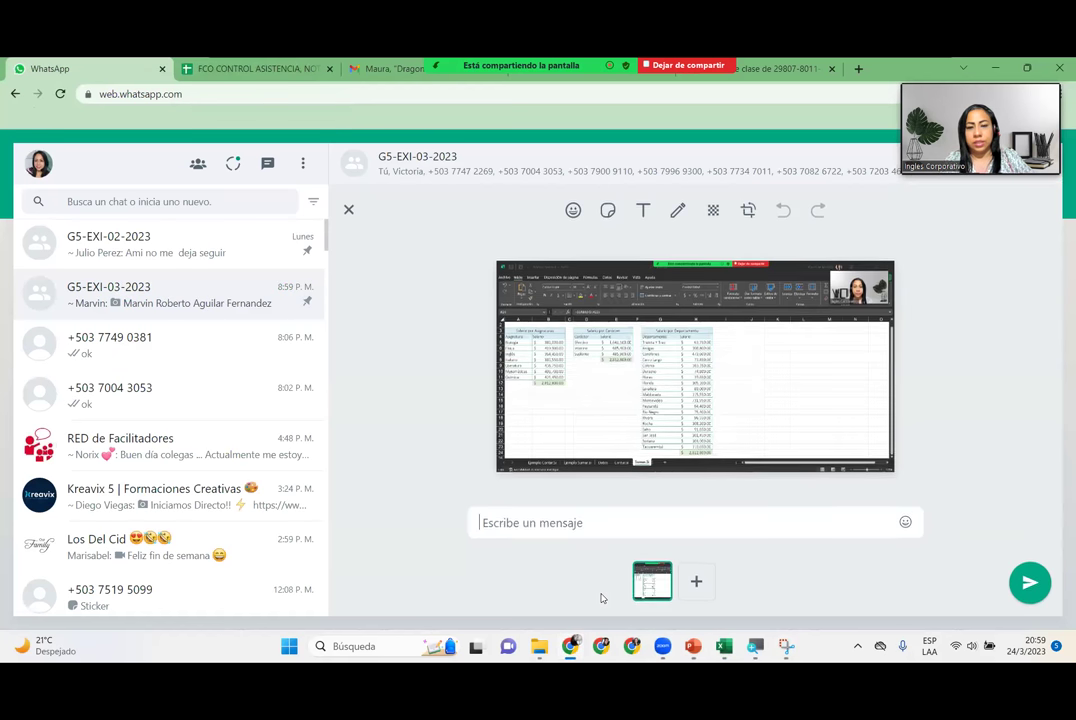
text(su nombre)
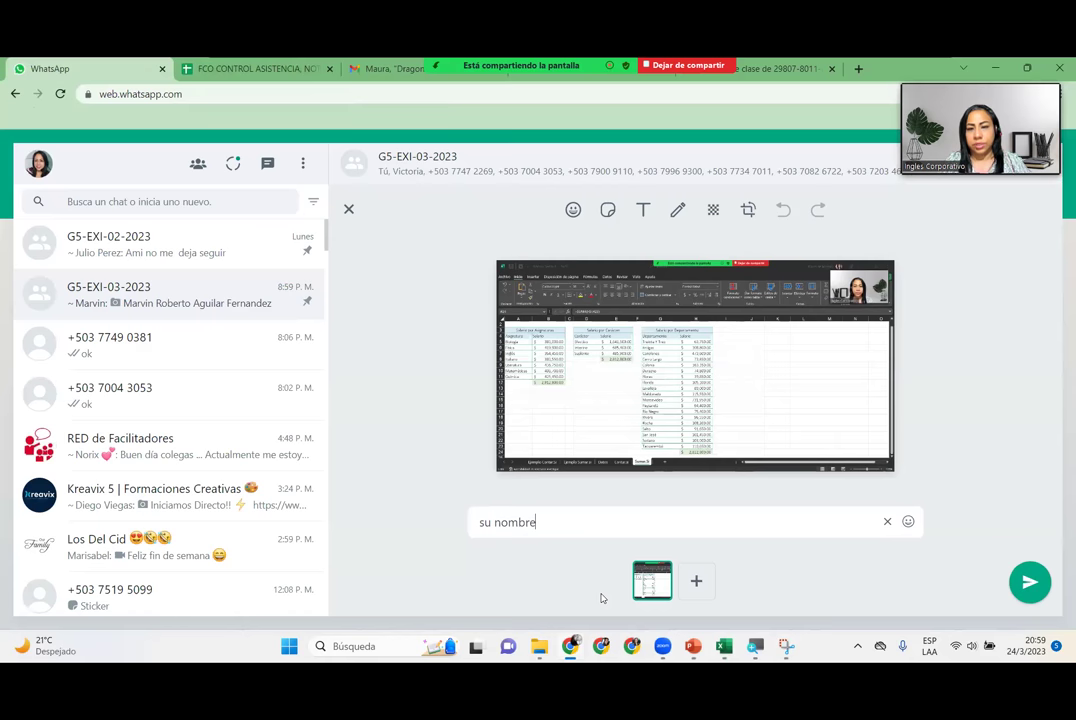
key(Return)
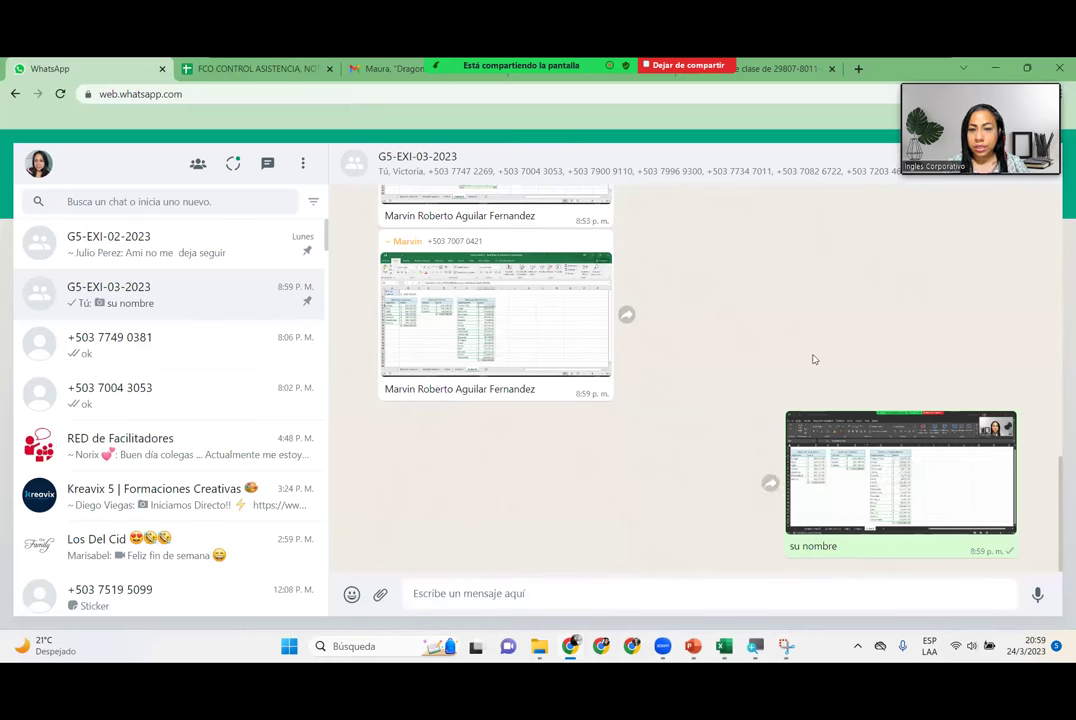
click(998, 62)
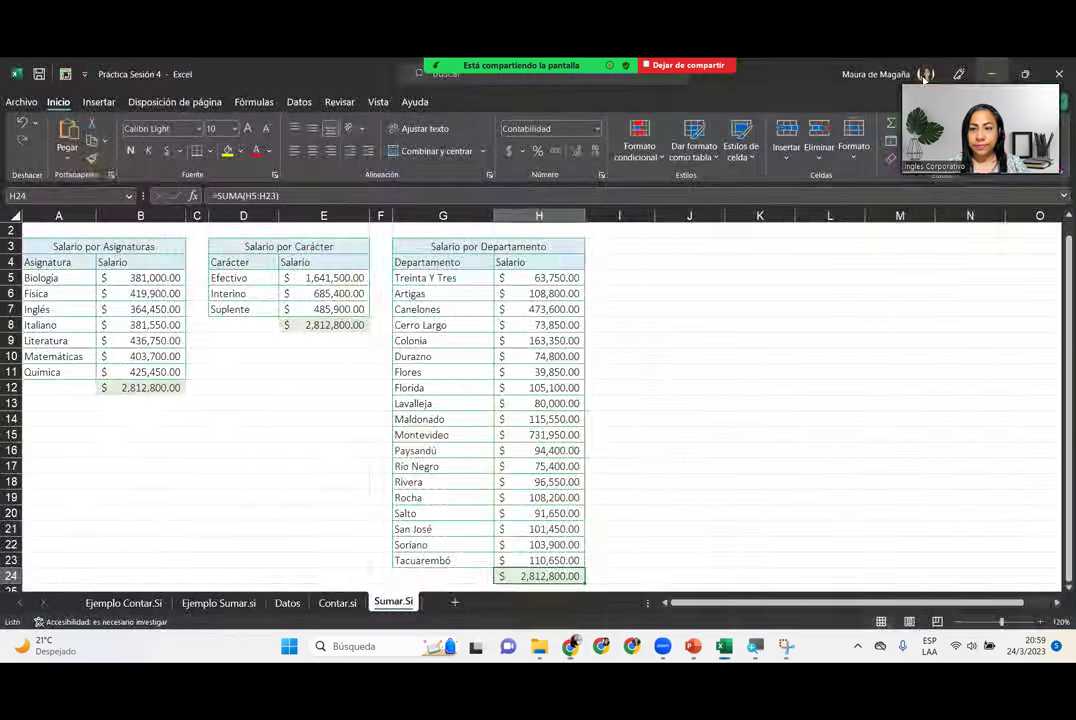
Step: Bring the slideshow forward and step from Función SUMAR.SI through DESARROLLO to CIERRE Y CONCLUSIONES
click(467, 393)
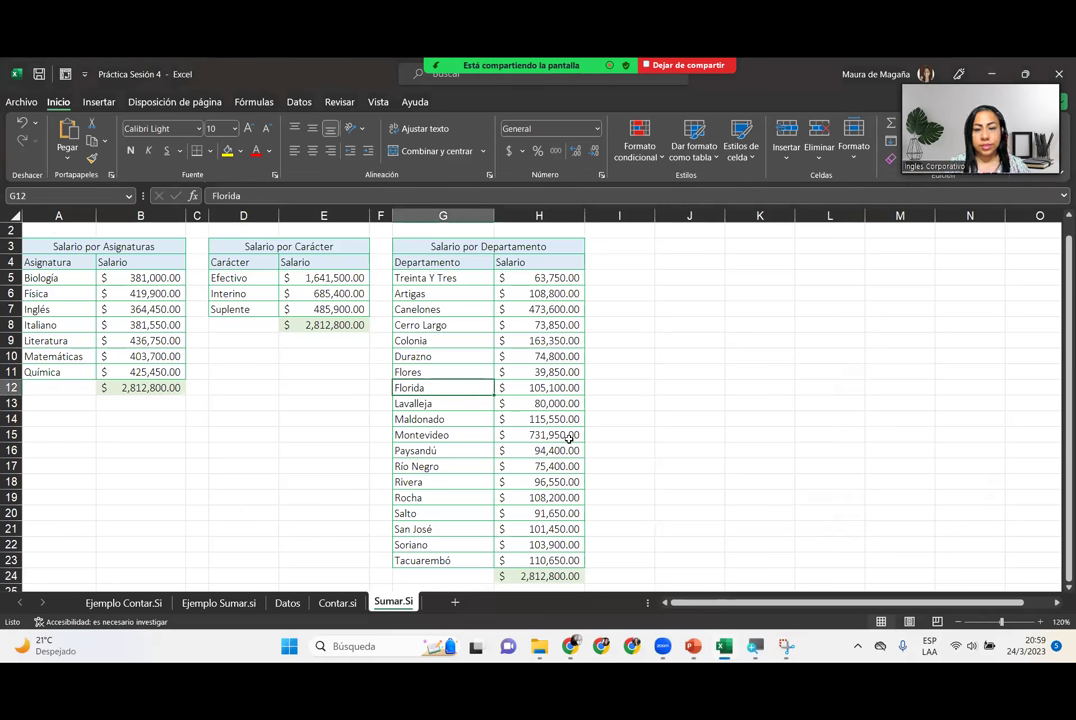
click(693, 646)
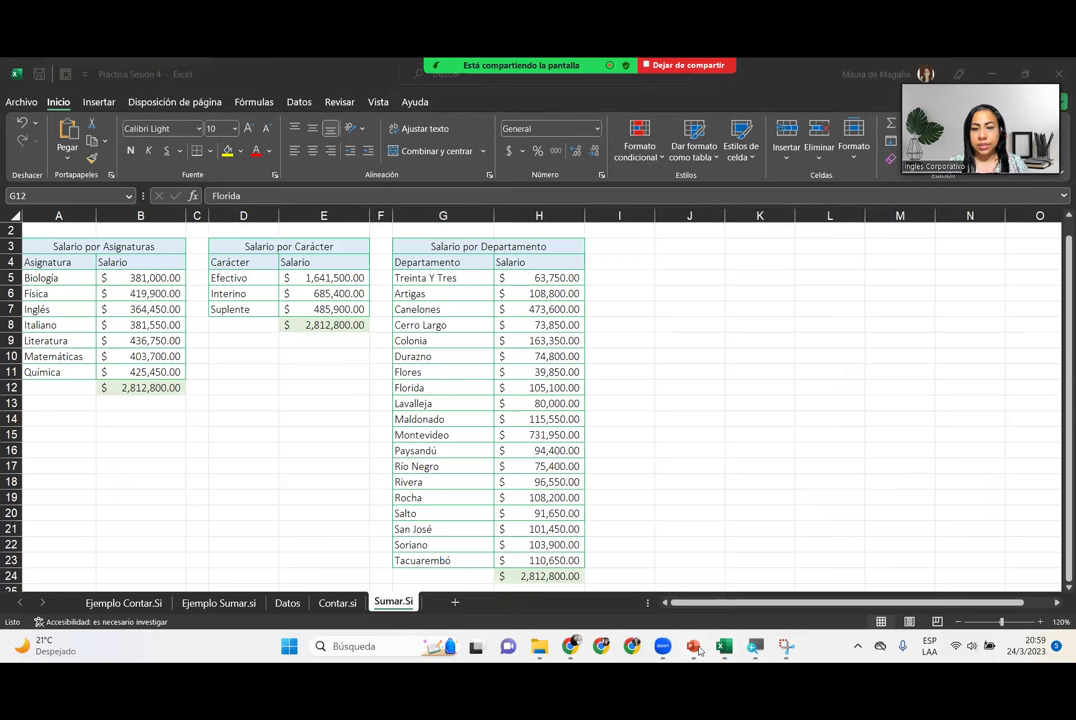
click(724, 600)
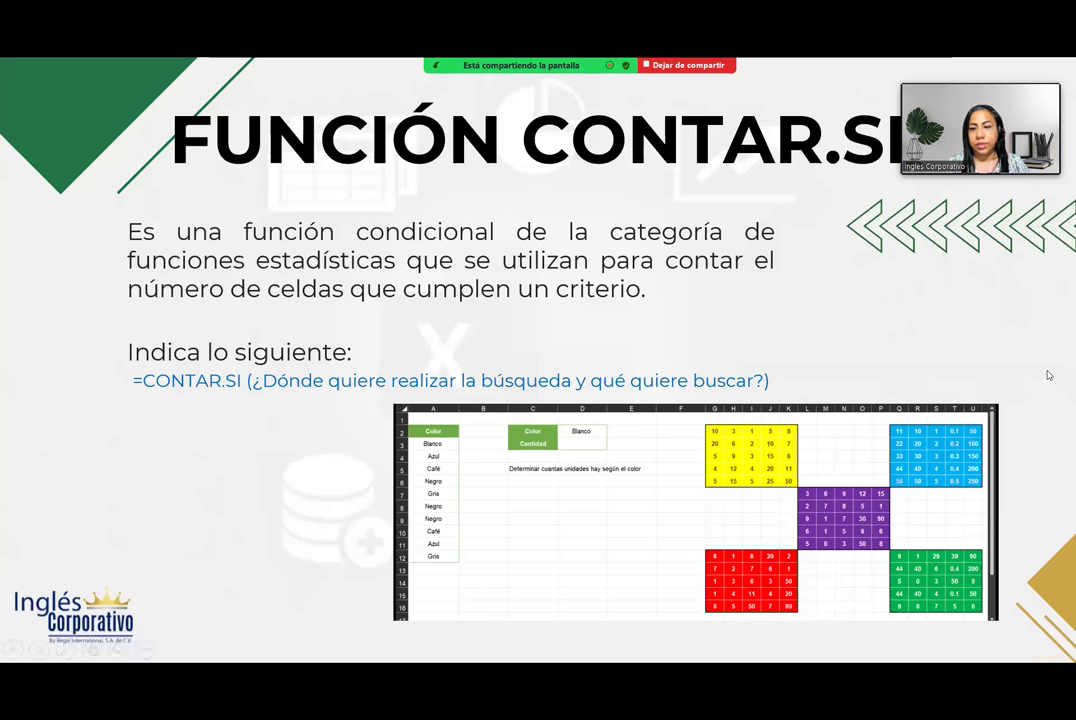
click(1048, 378)
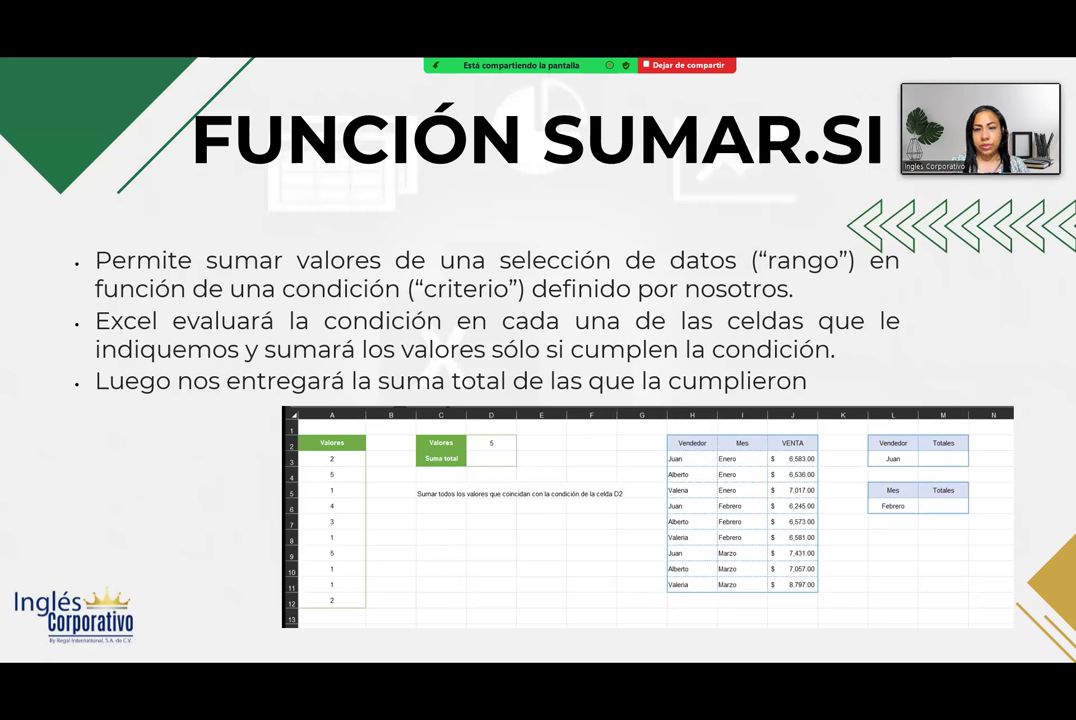
key(Right)
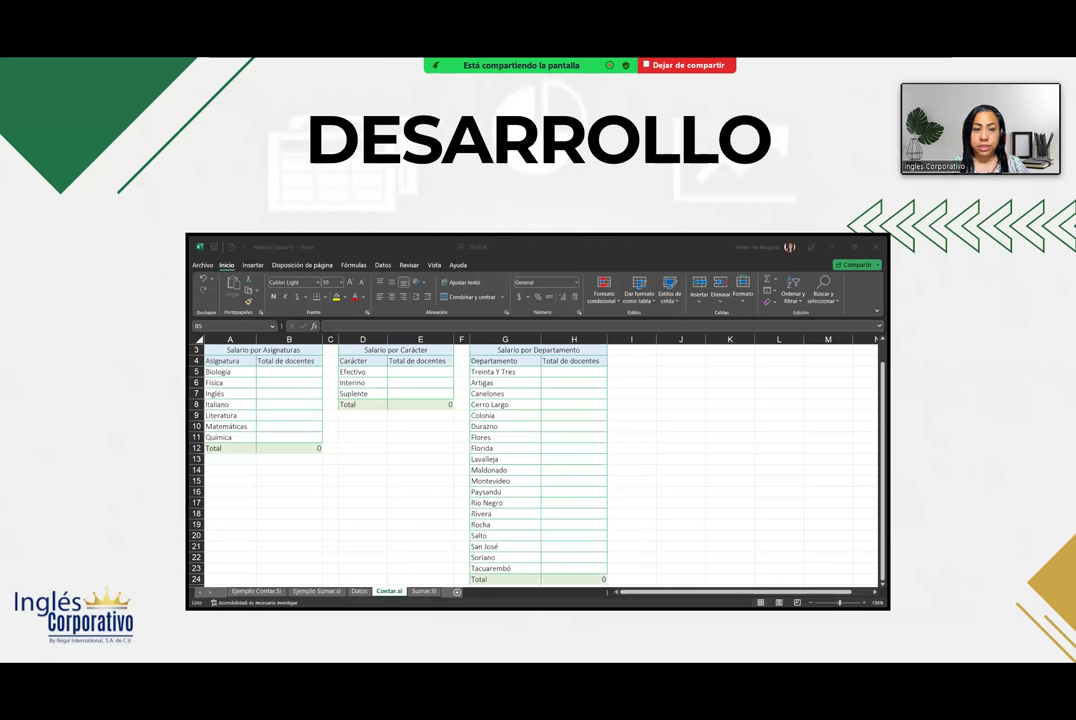
key(Right)
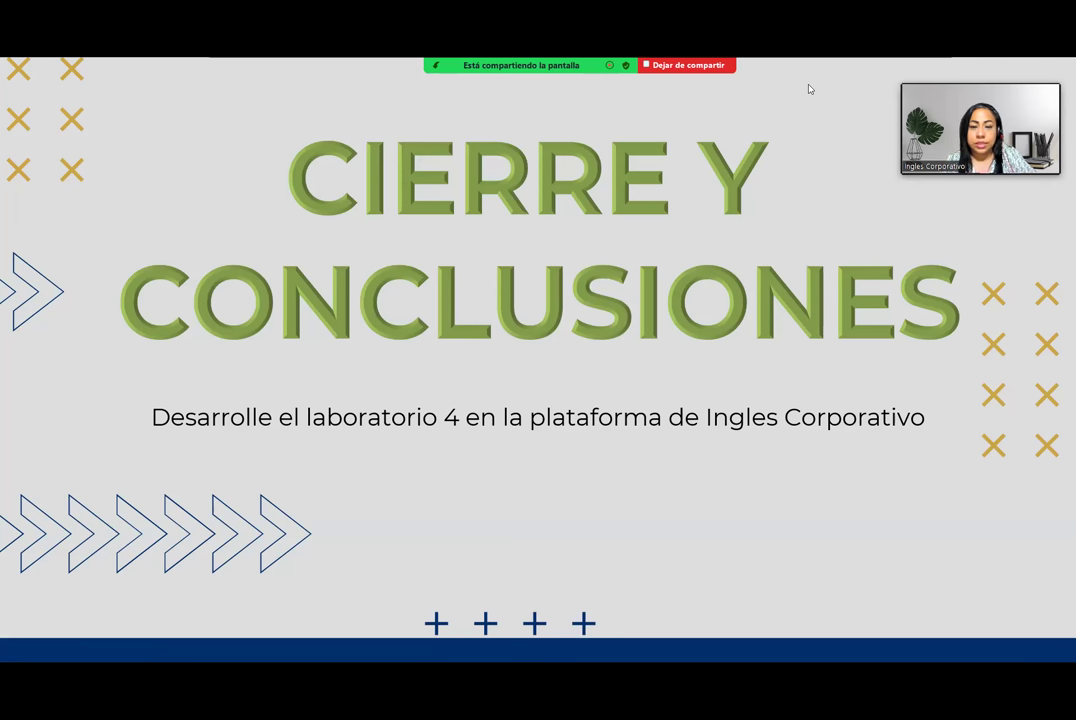
key(super)
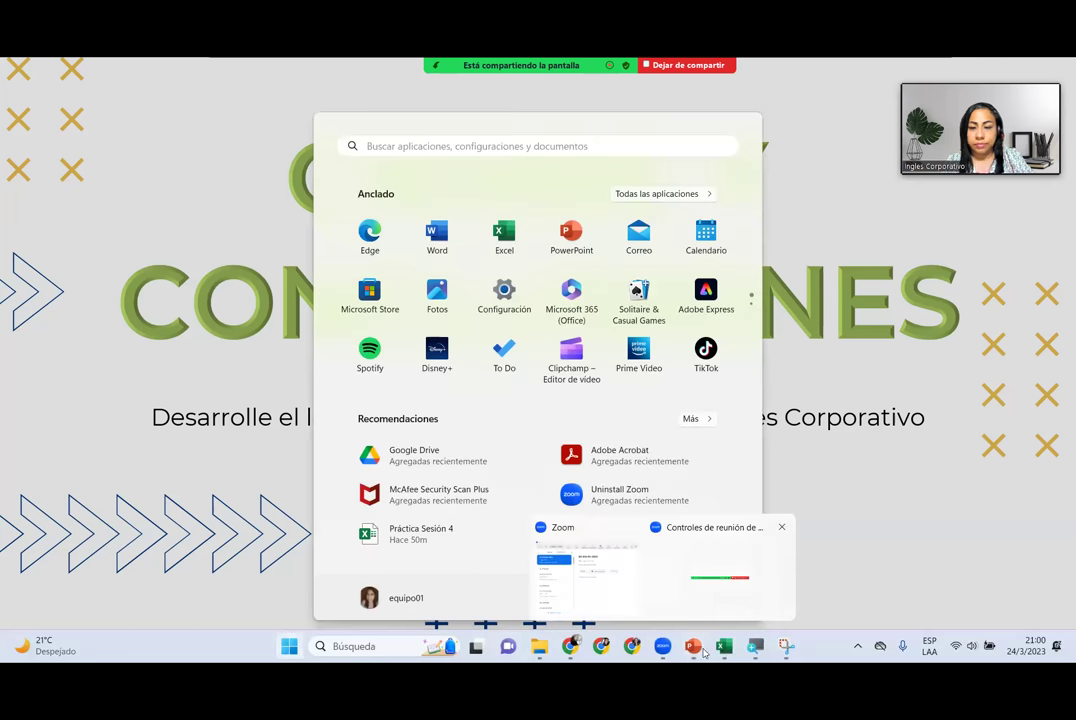
Step: Bring the Práctica Sesión 4 workbook to the front, then stop the Zoom screen share
click(724, 646)
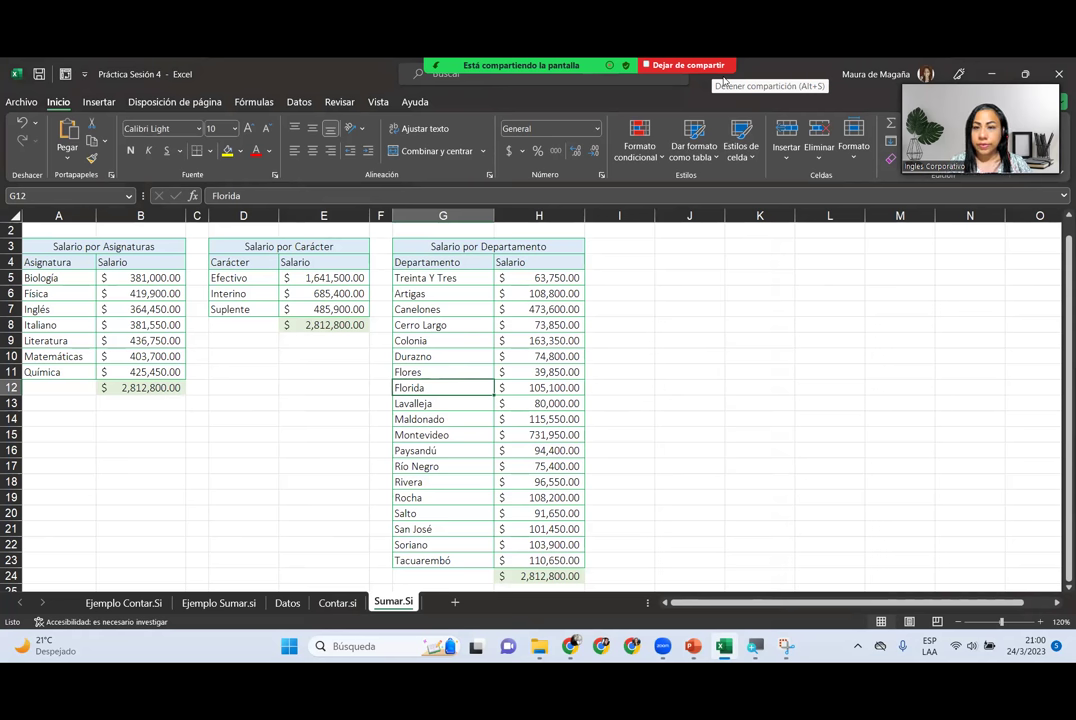
click(720, 66)
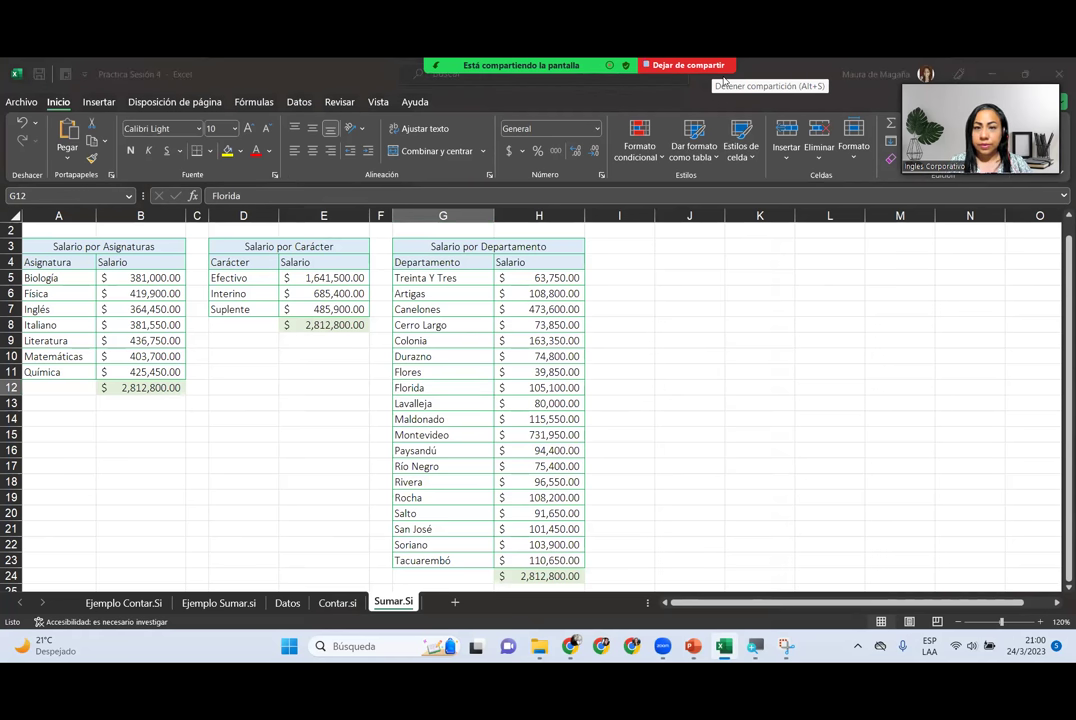